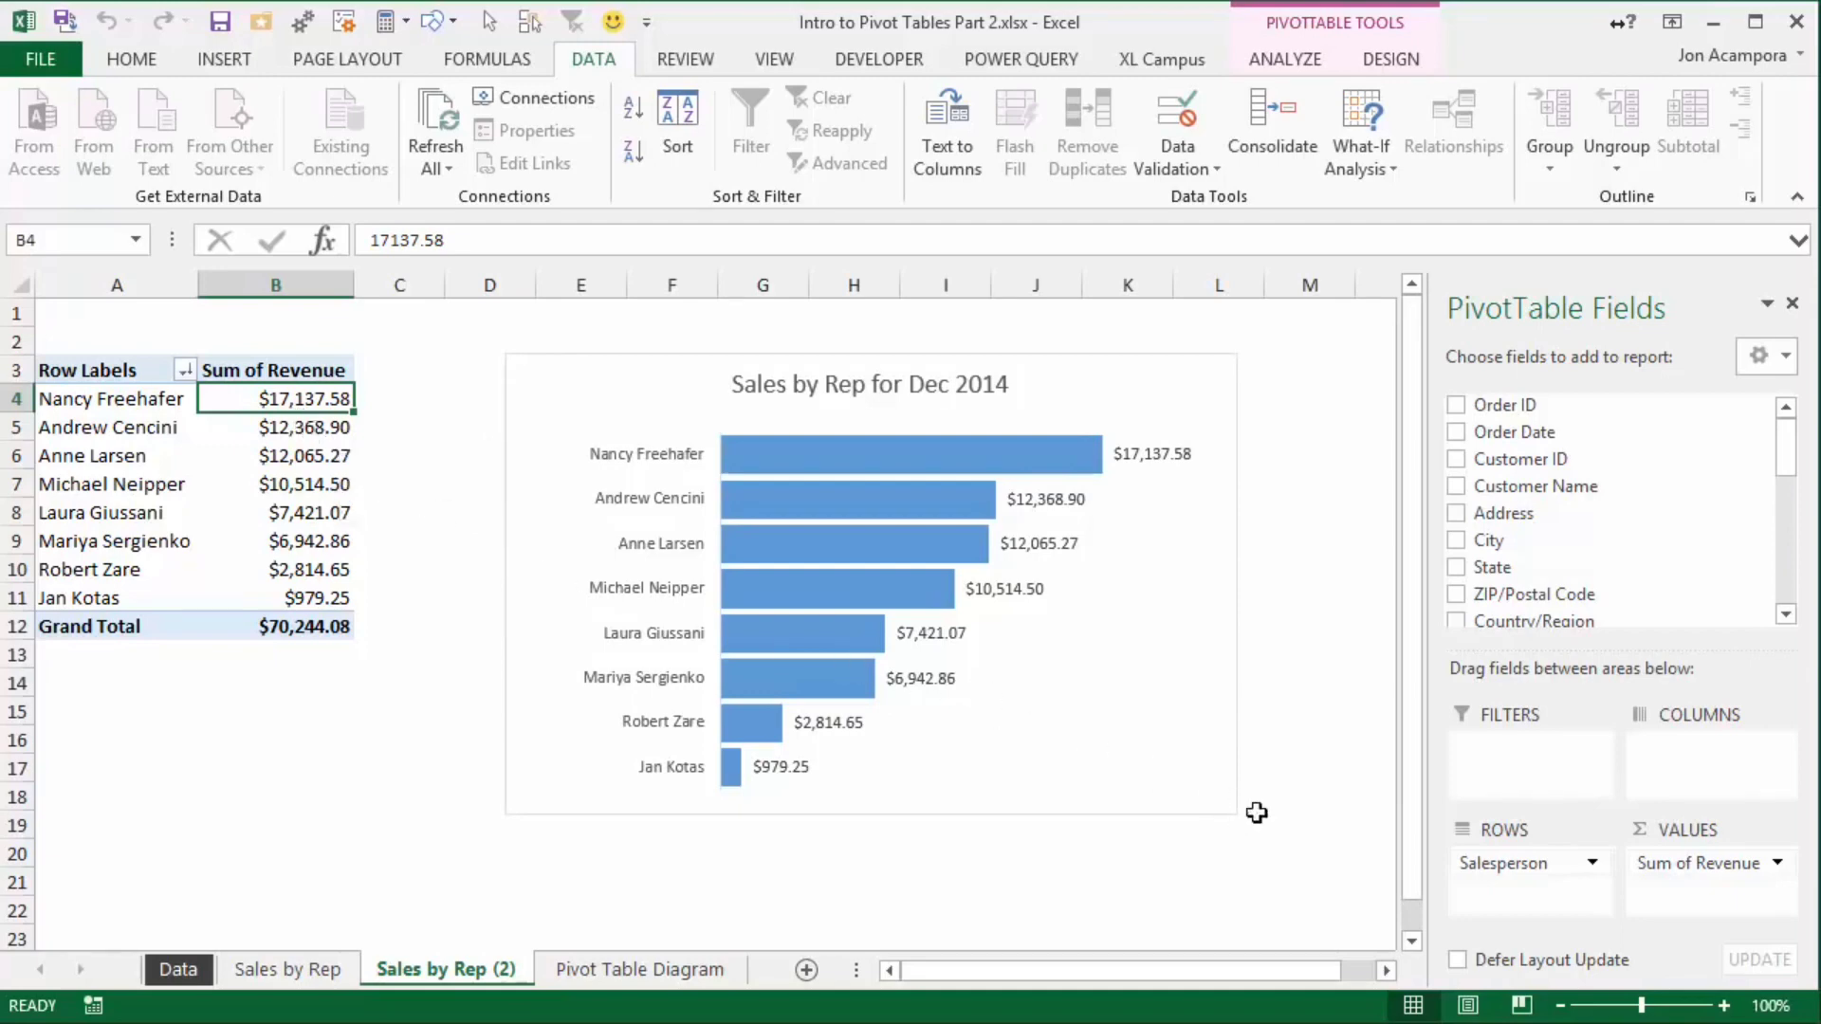
Replace the Salesperson field with Category in the pivot table's rows
left_click_drag(1489, 863, 1280, 851)
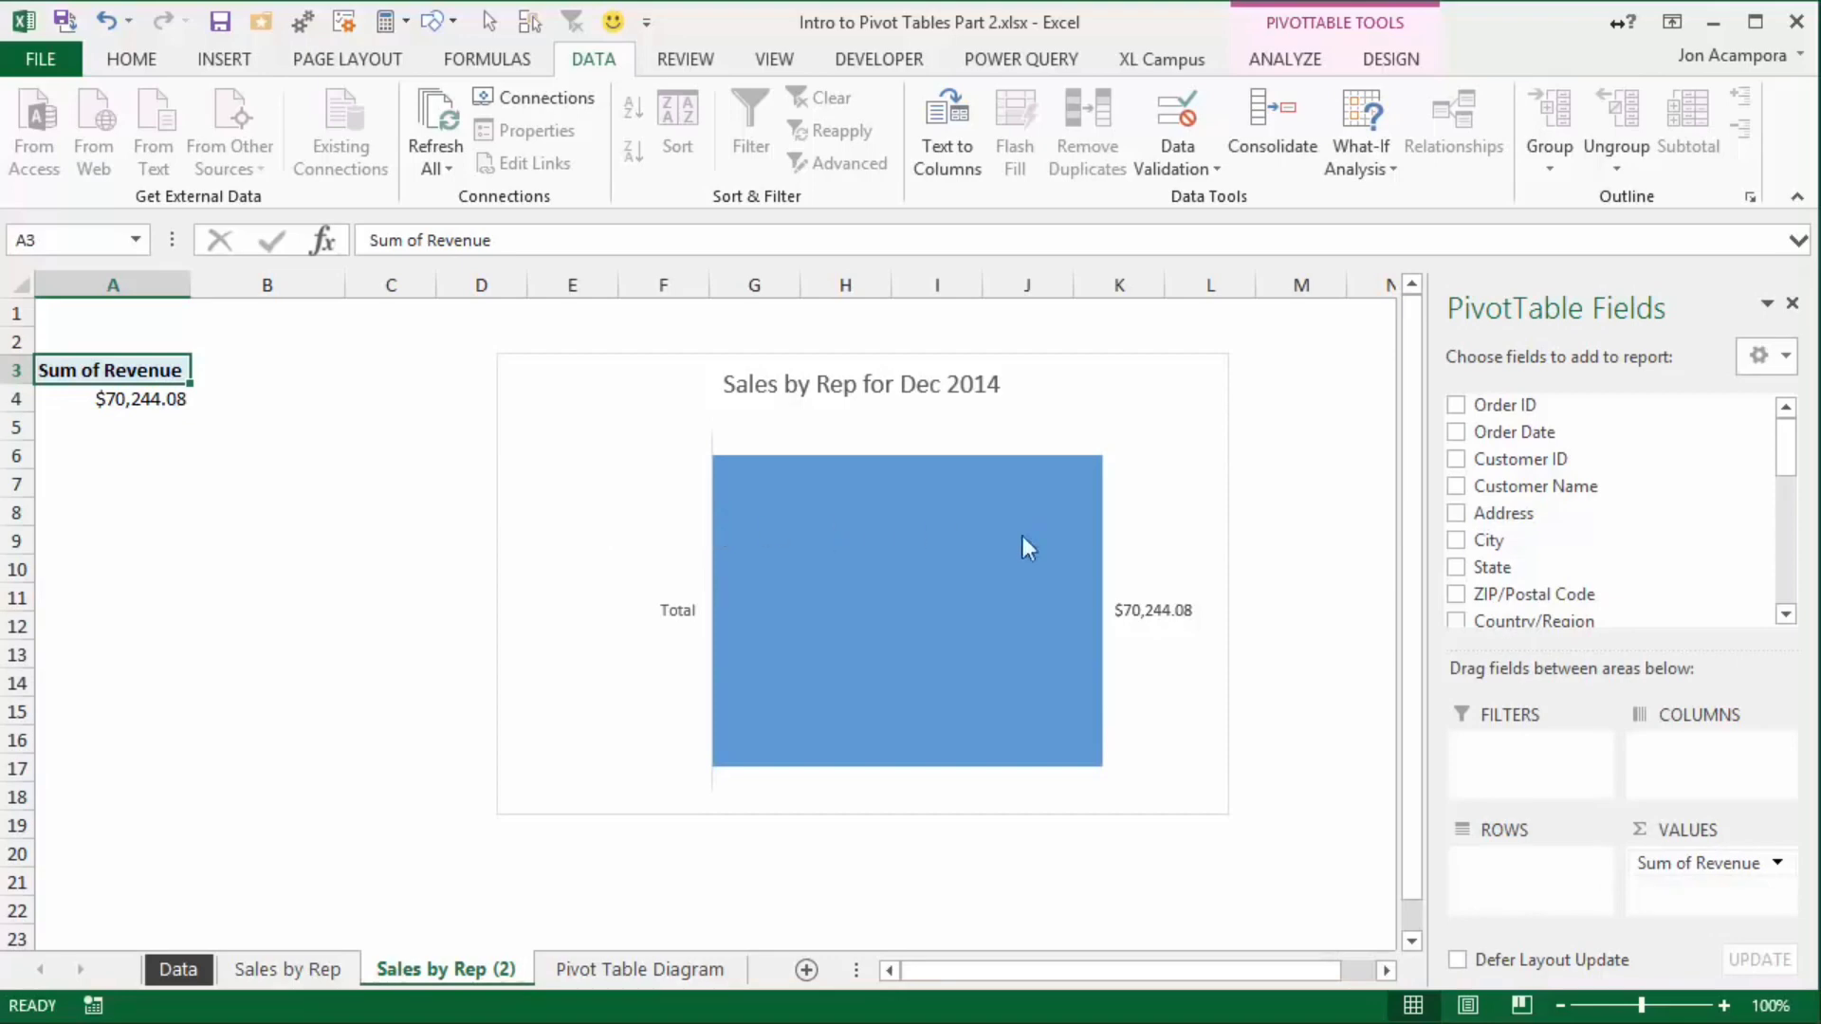
left_click_drag(1780, 463, 1766, 573)
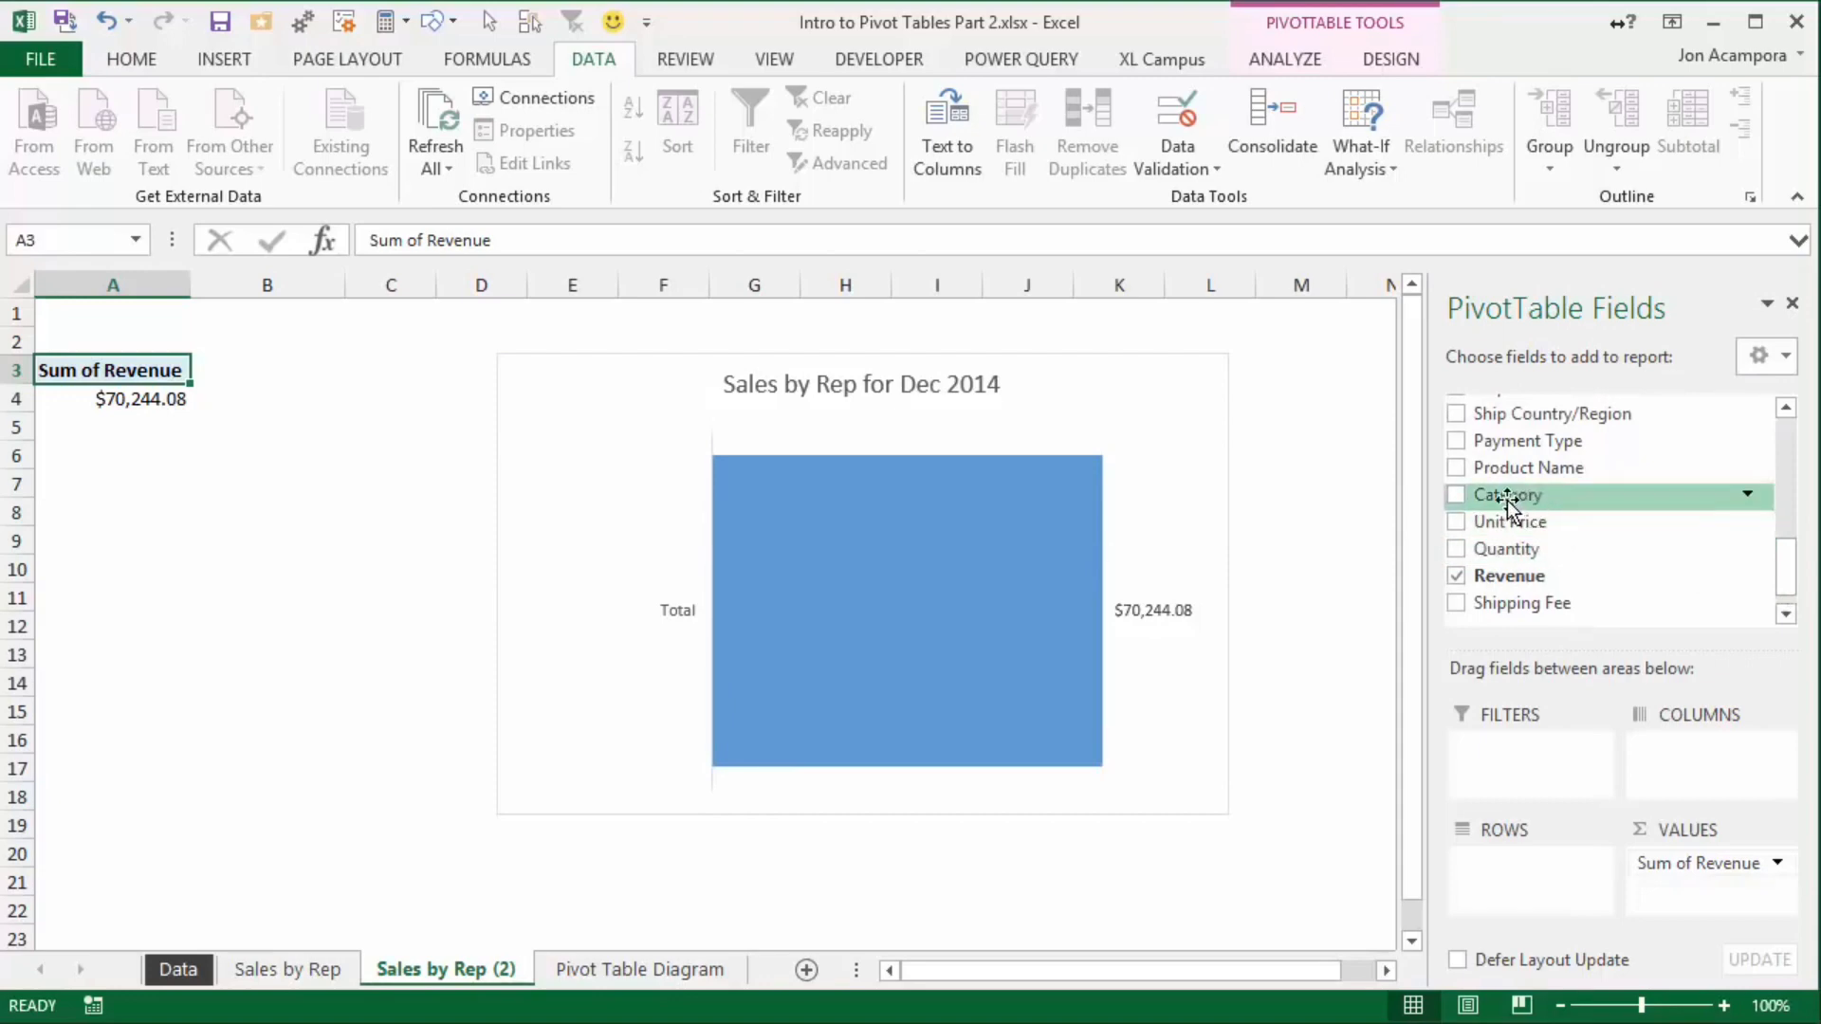
left_click_drag(1506, 502, 1516, 874)
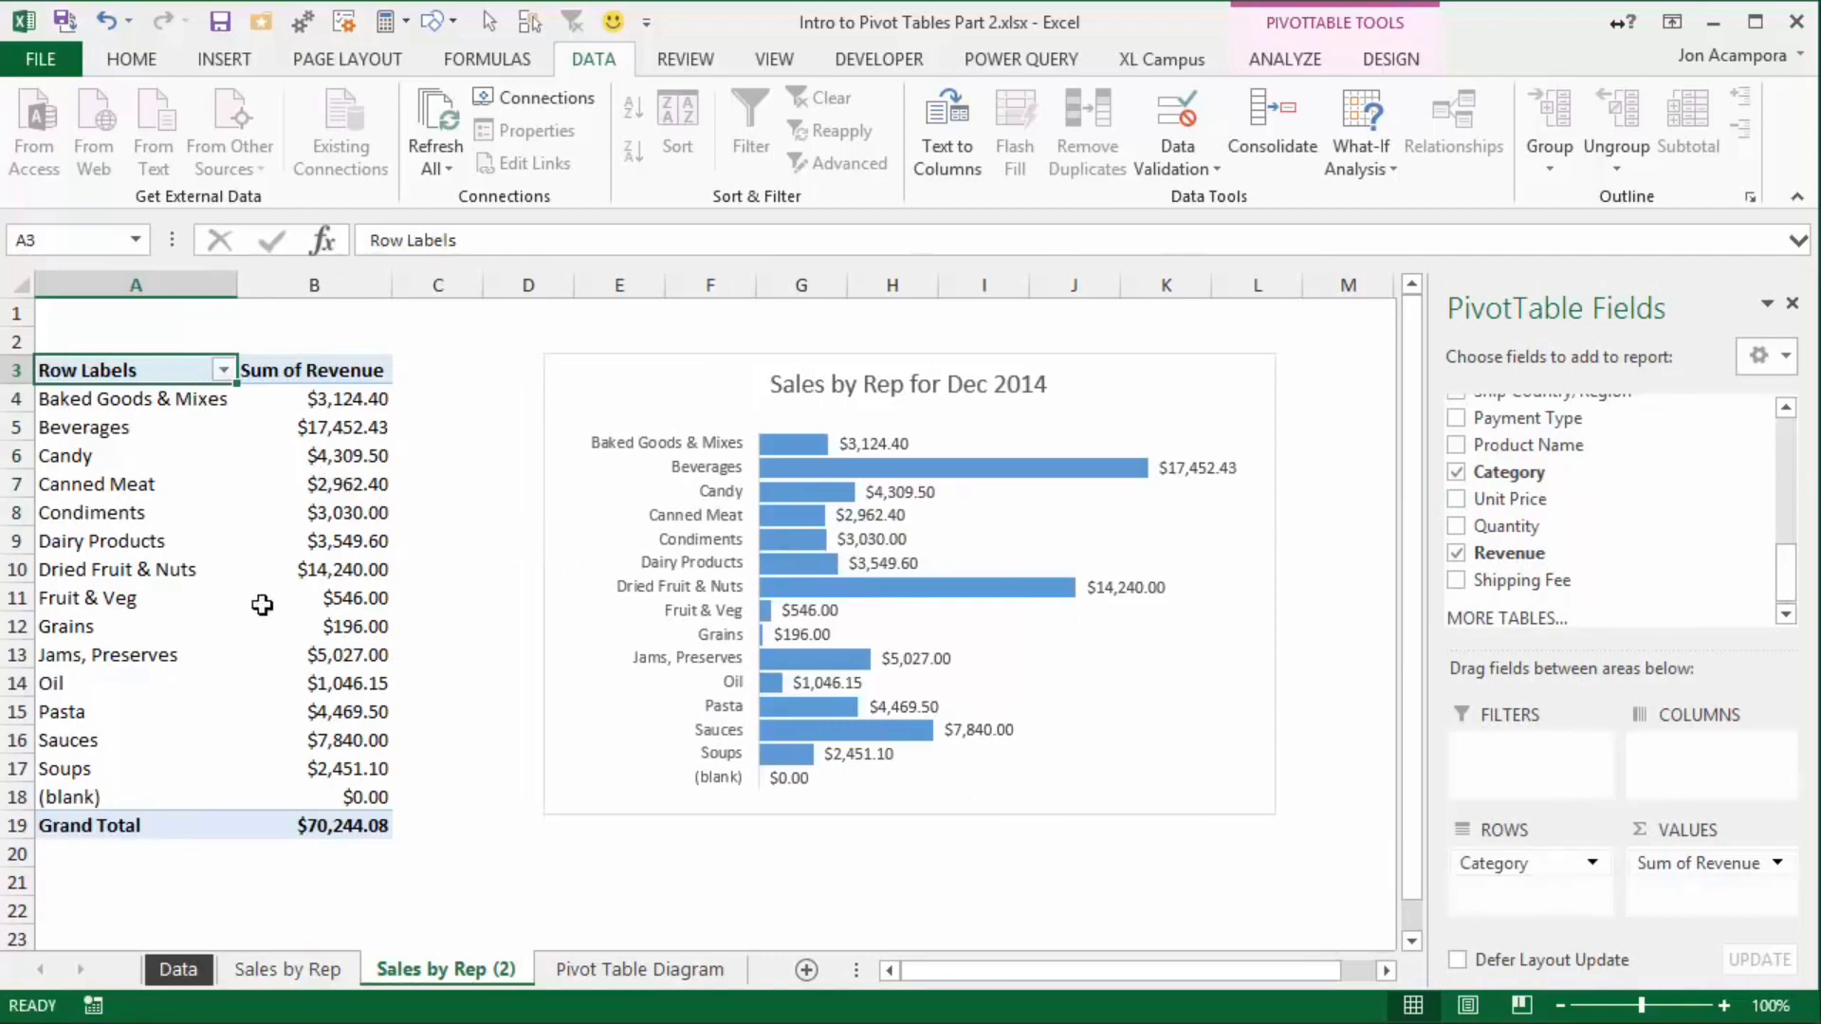
Sort the pivot table's categories by Sum of Revenue from largest to smallest
right_click(322, 401)
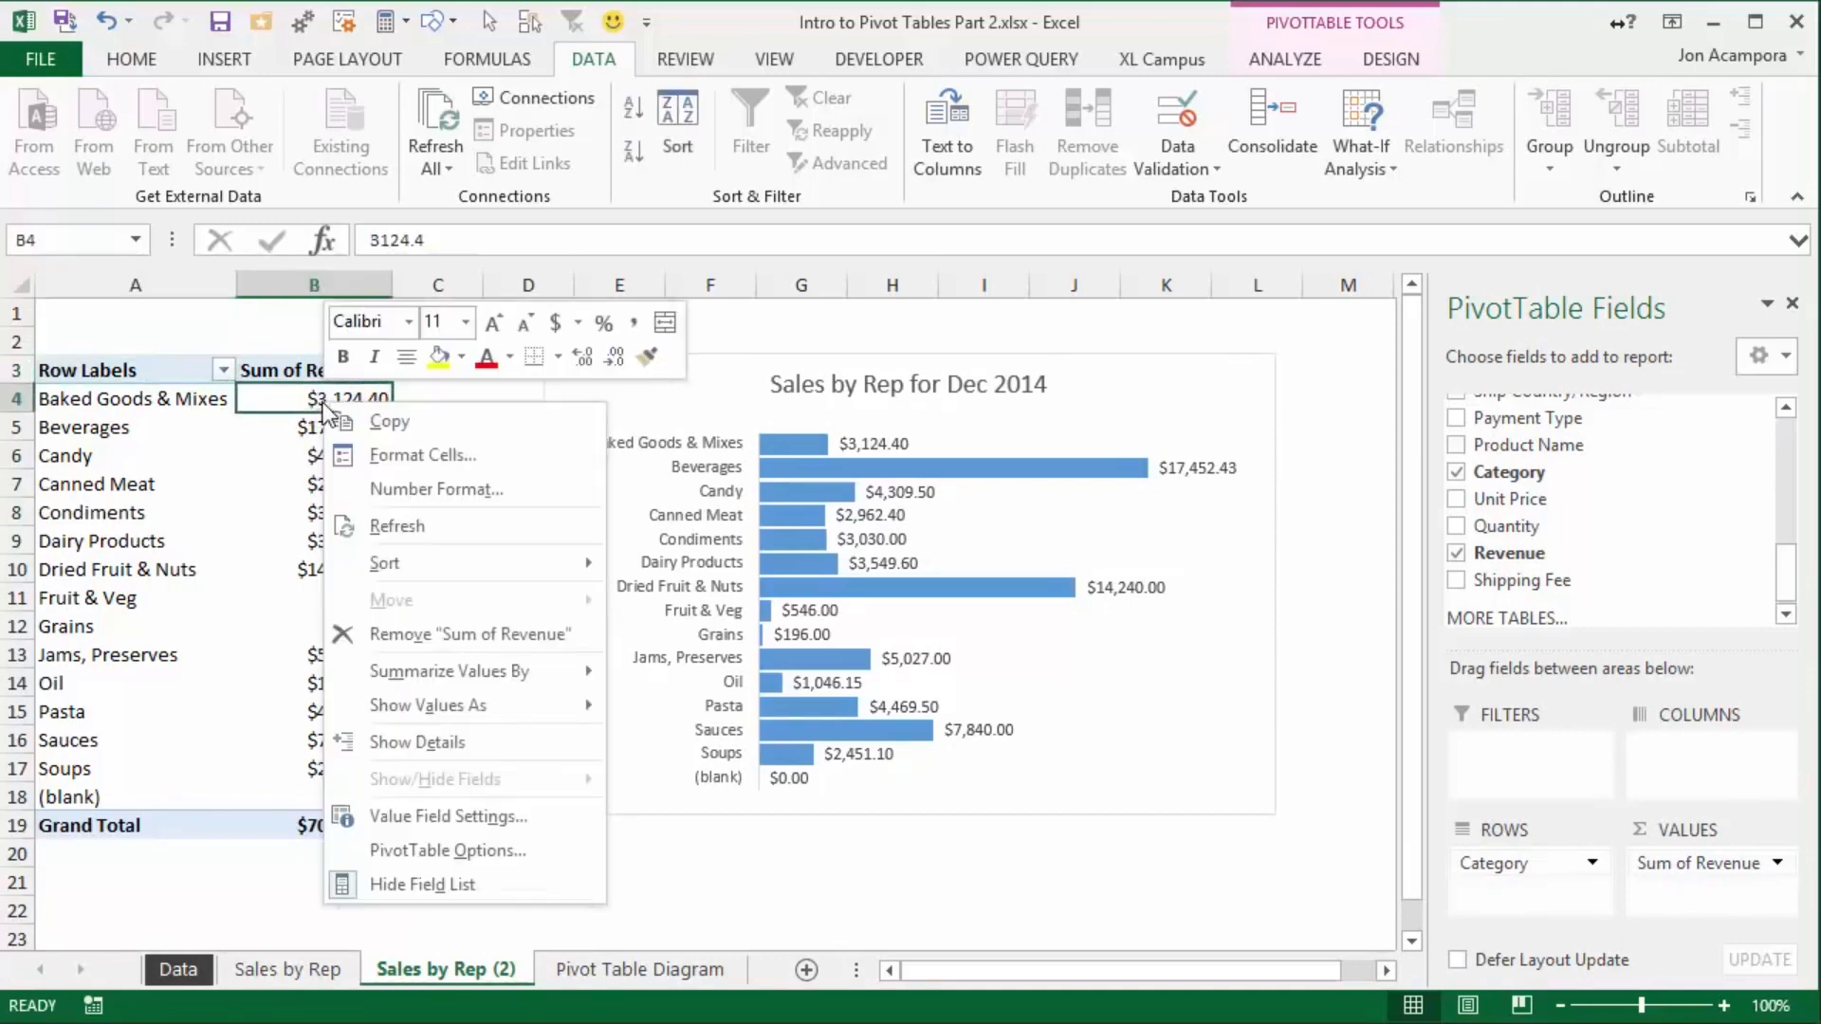
mouse_move(453, 572)
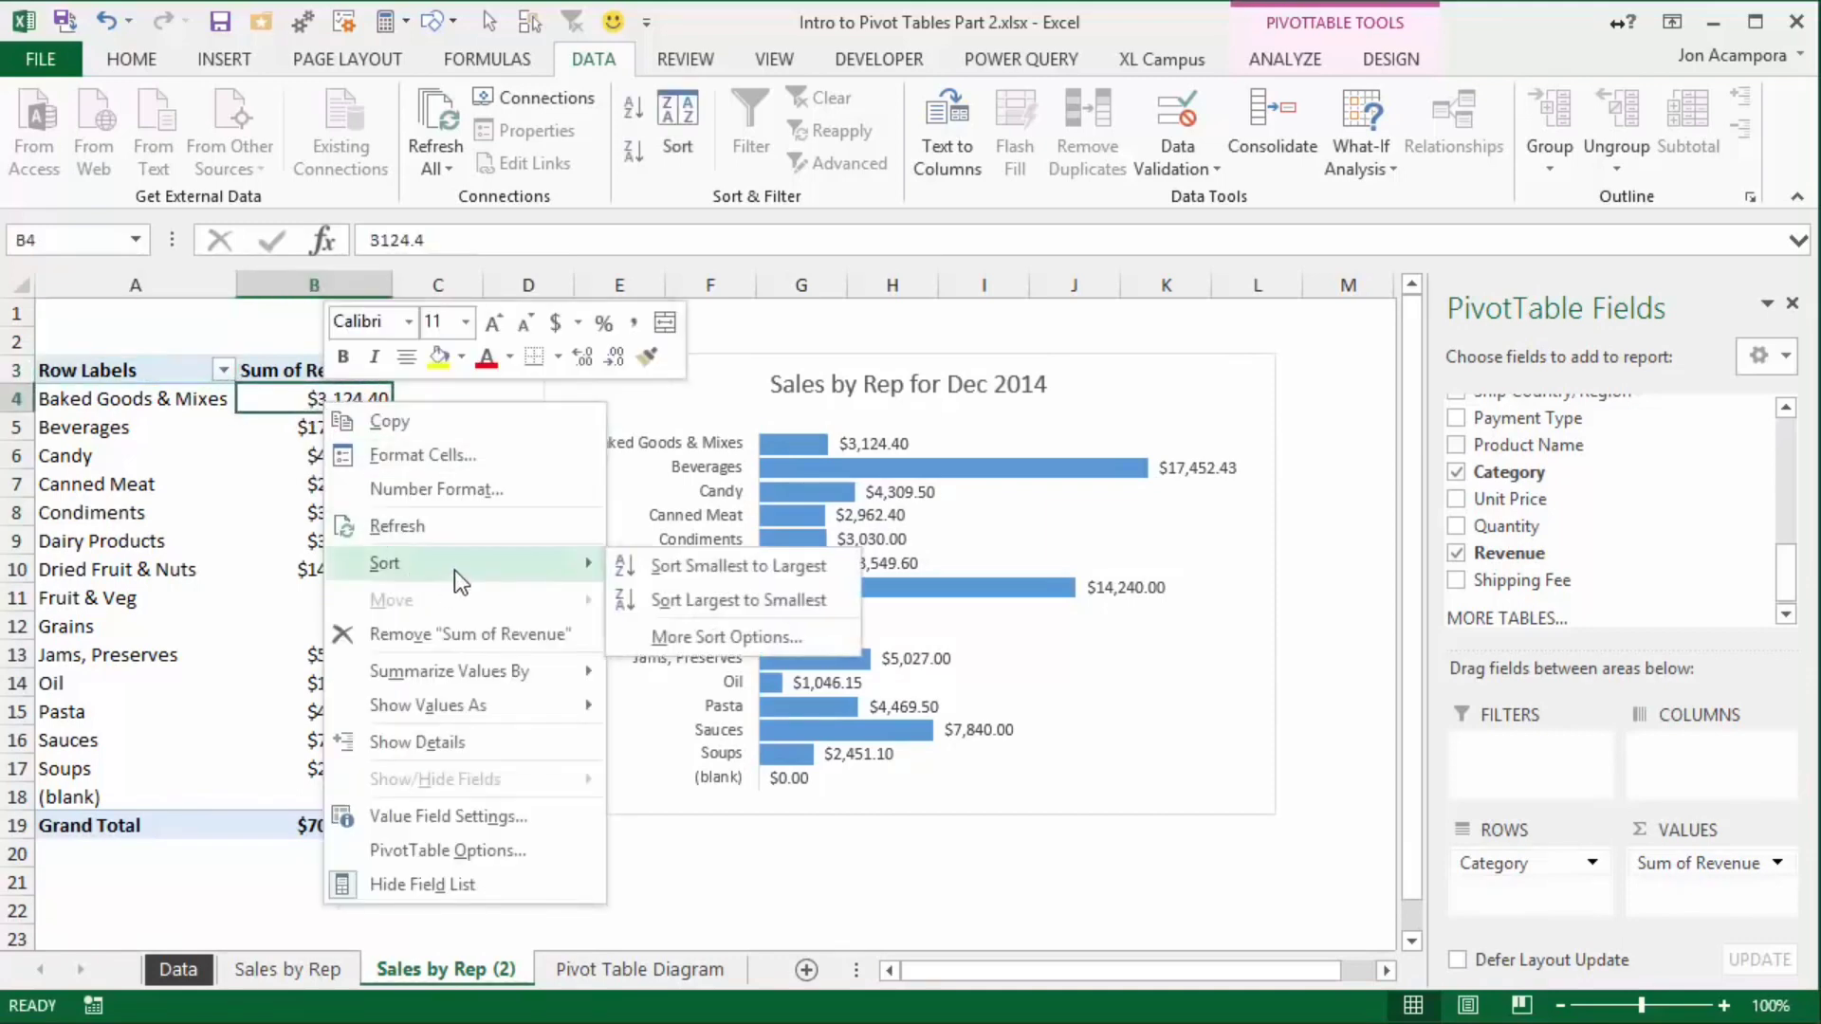
left_click(645, 596)
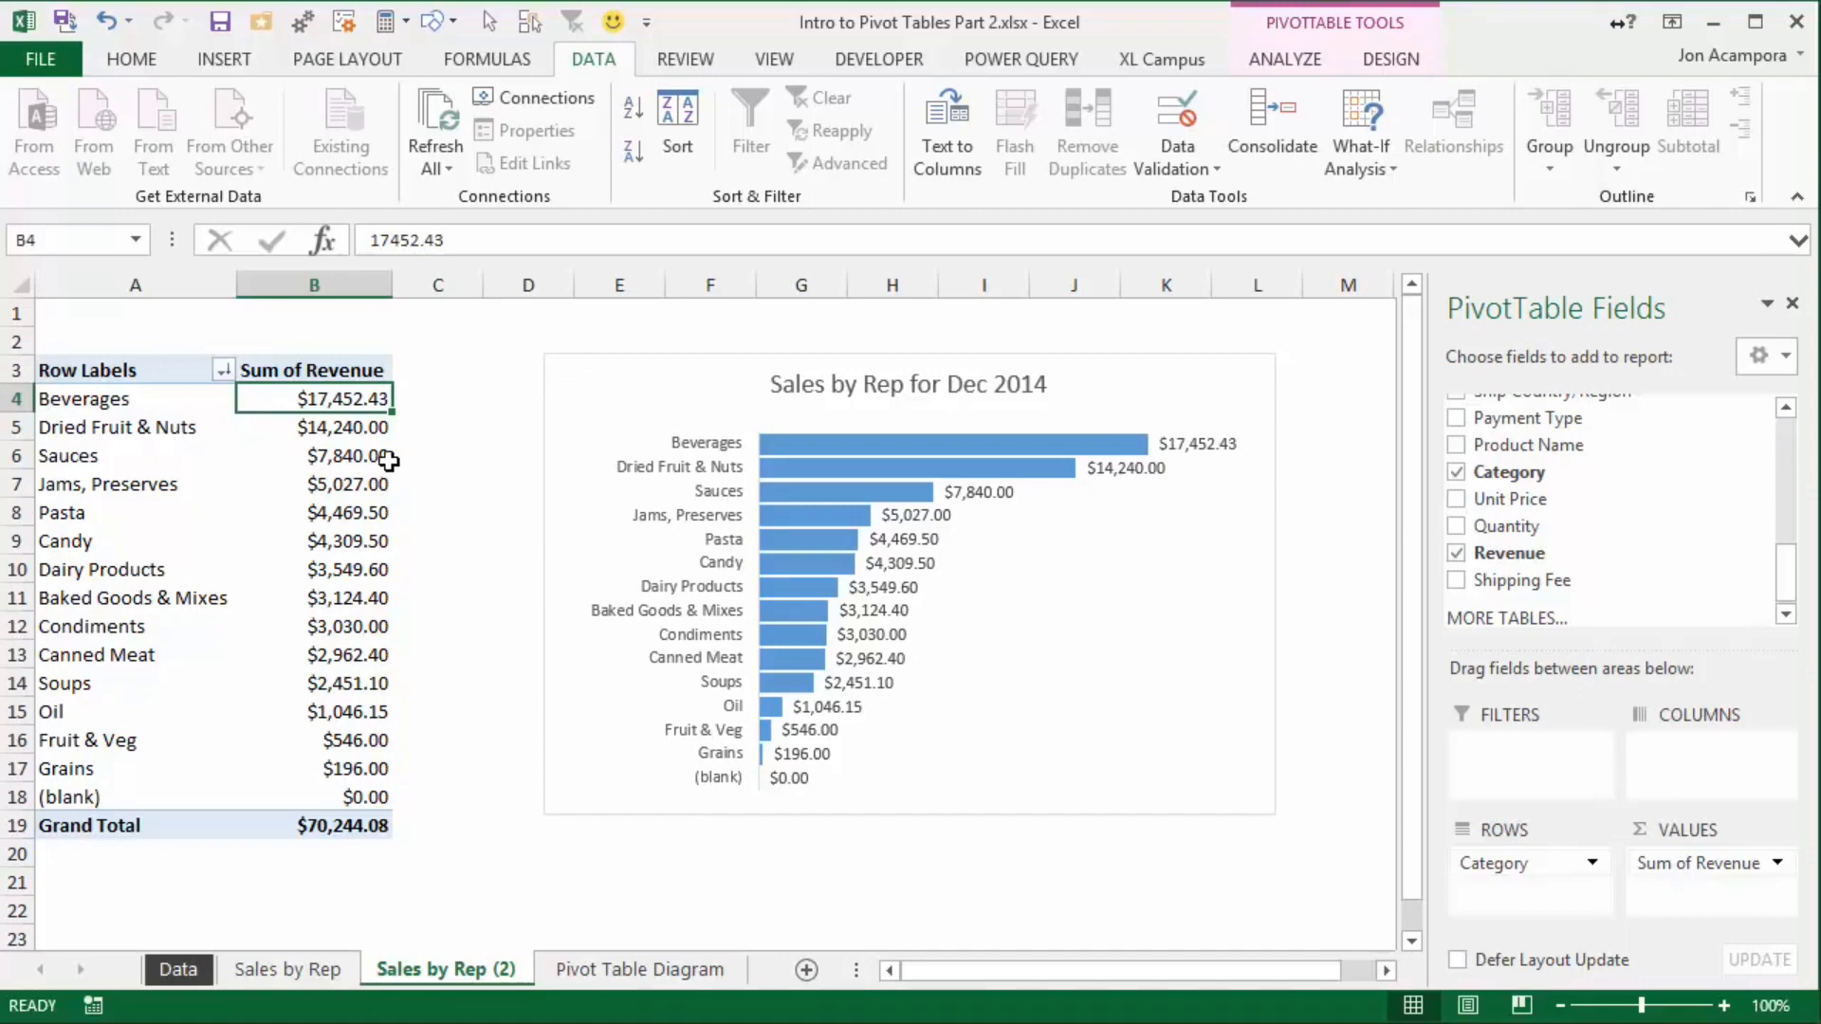
Apply a Top 10 value filter to Category, showing the top 10 items by Sum of Revenue
left_click(225, 372)
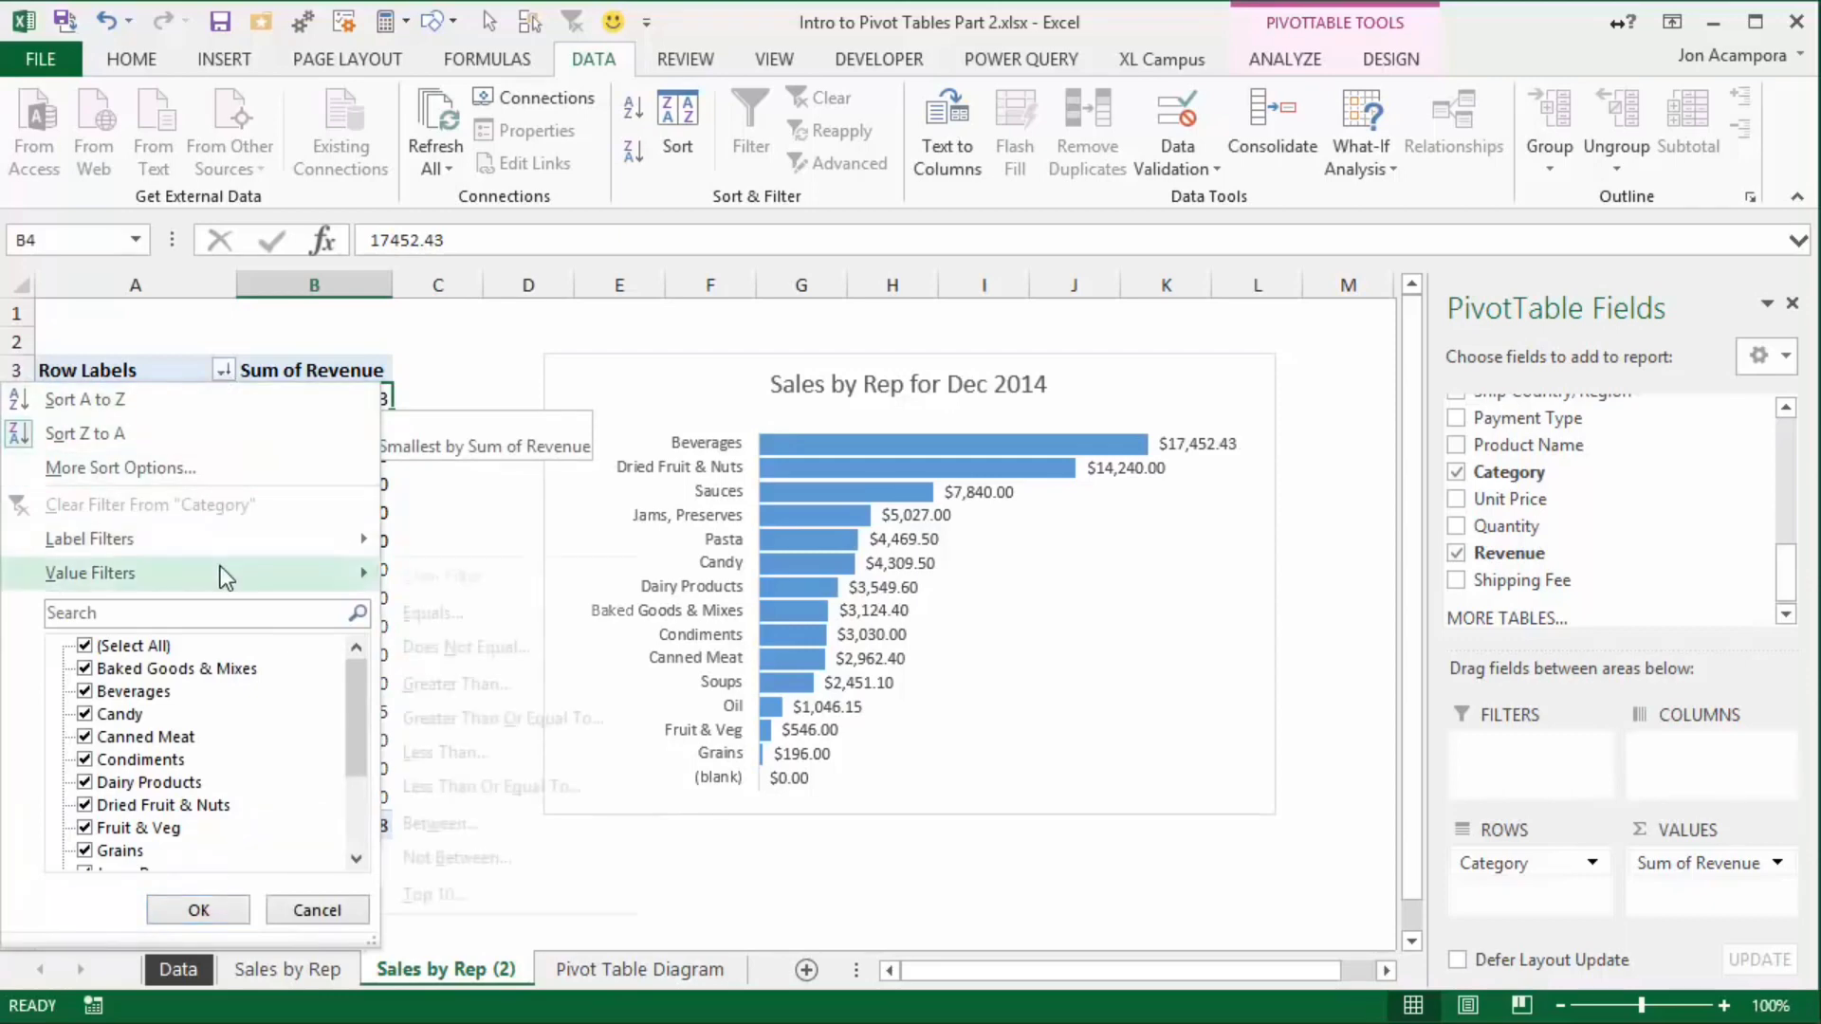
mouse_move(225, 570)
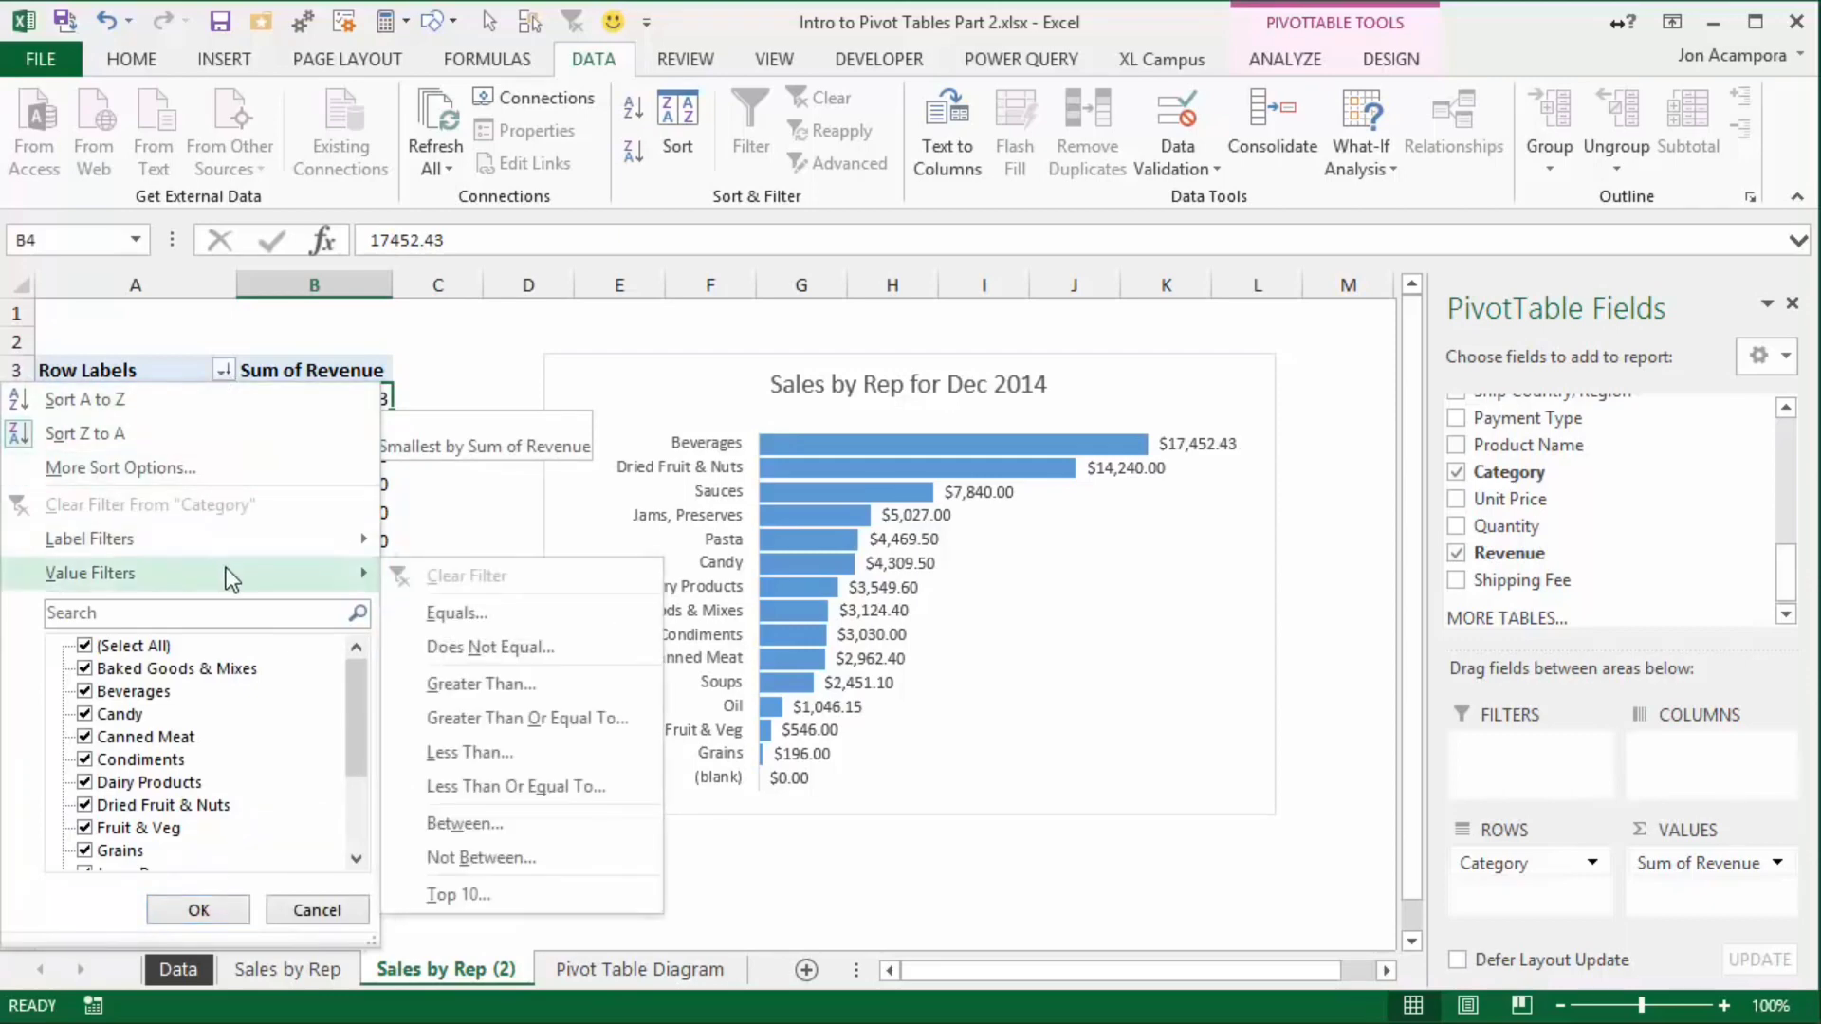
left_click(446, 895)
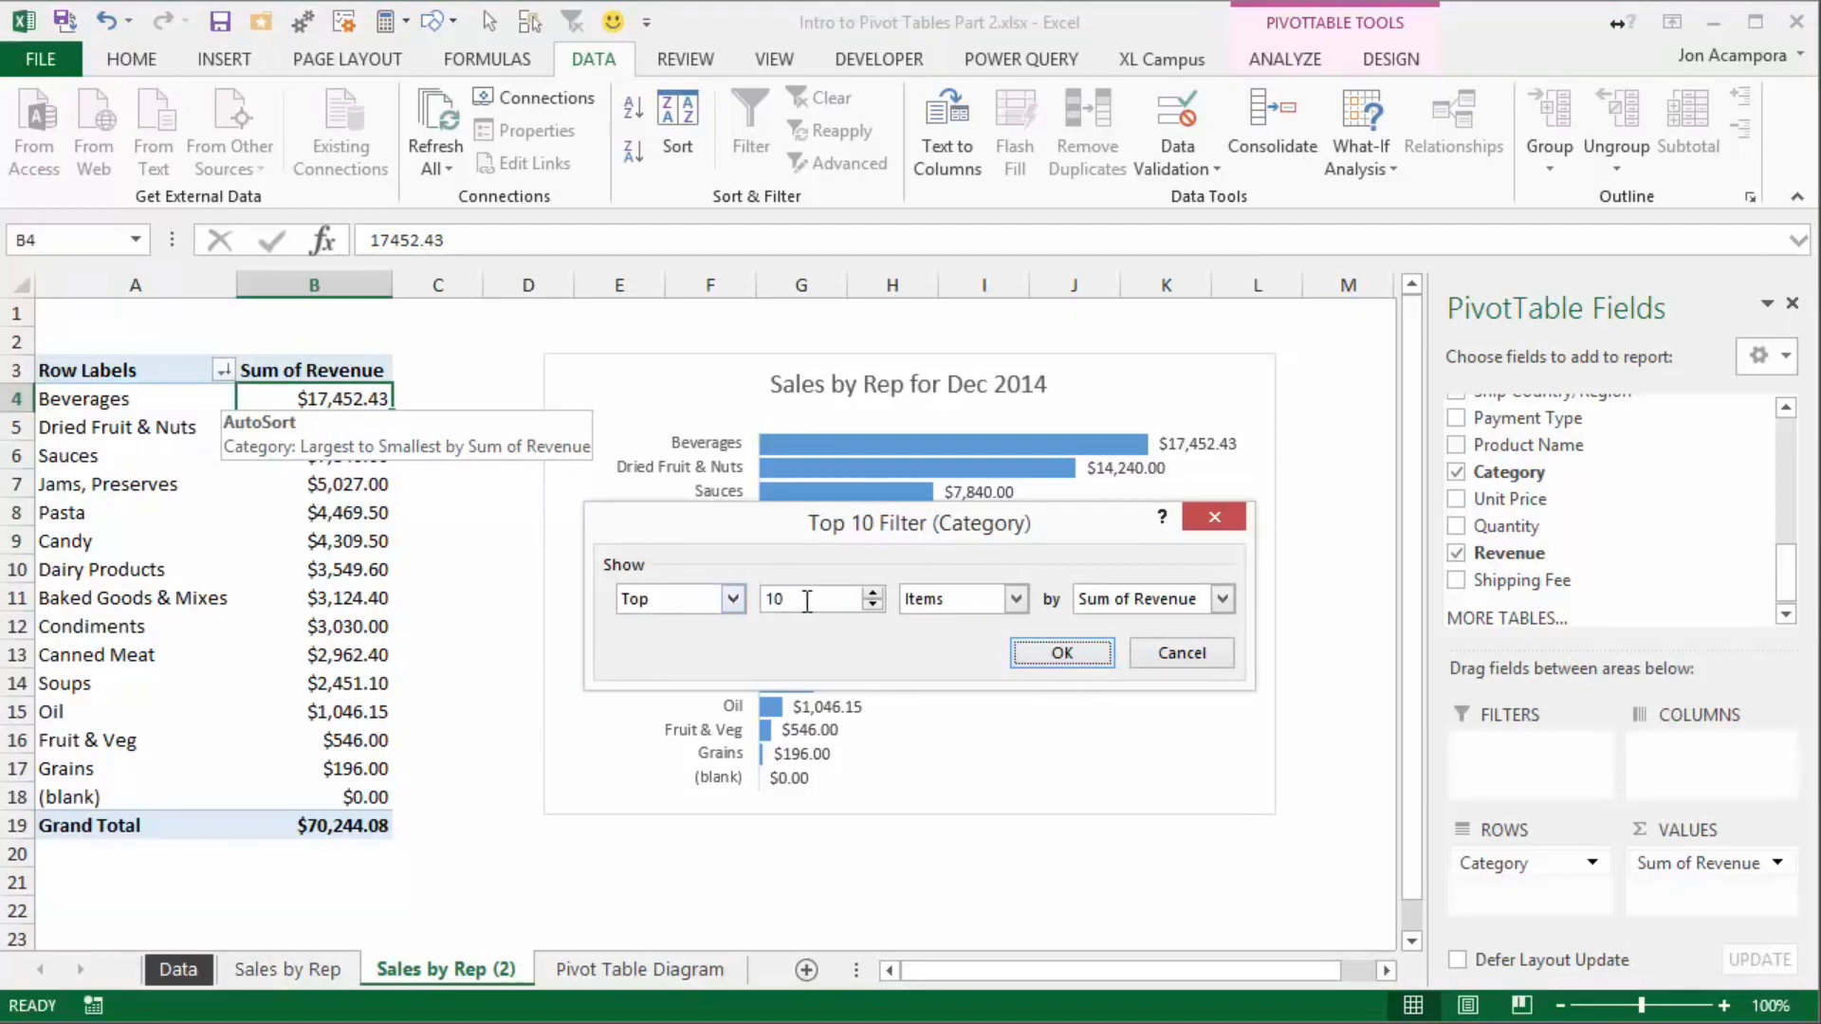
left_click(1060, 654)
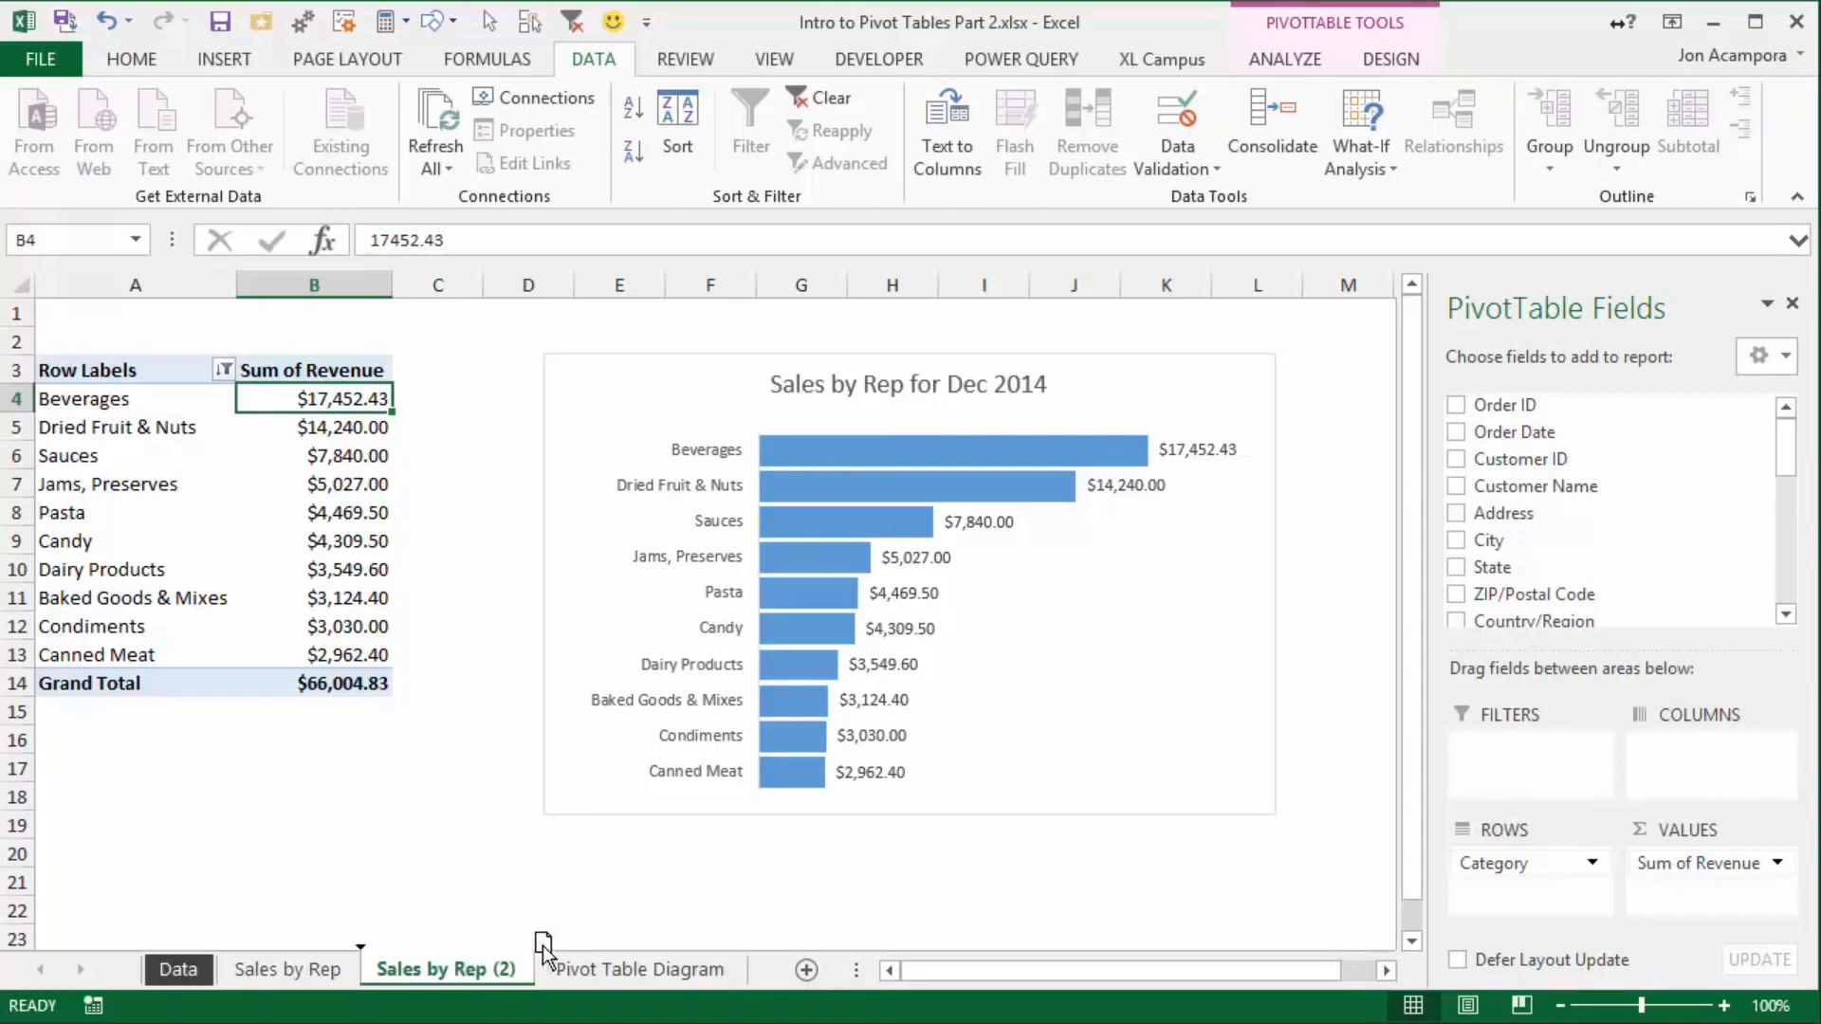
Duplicate the Sales by Rep (2) sheet directly after itself and clear the Category filter on the copy's pivot table
left_click_drag(543, 944, 571, 944)
left_click_drag(562, 949, 562, 953)
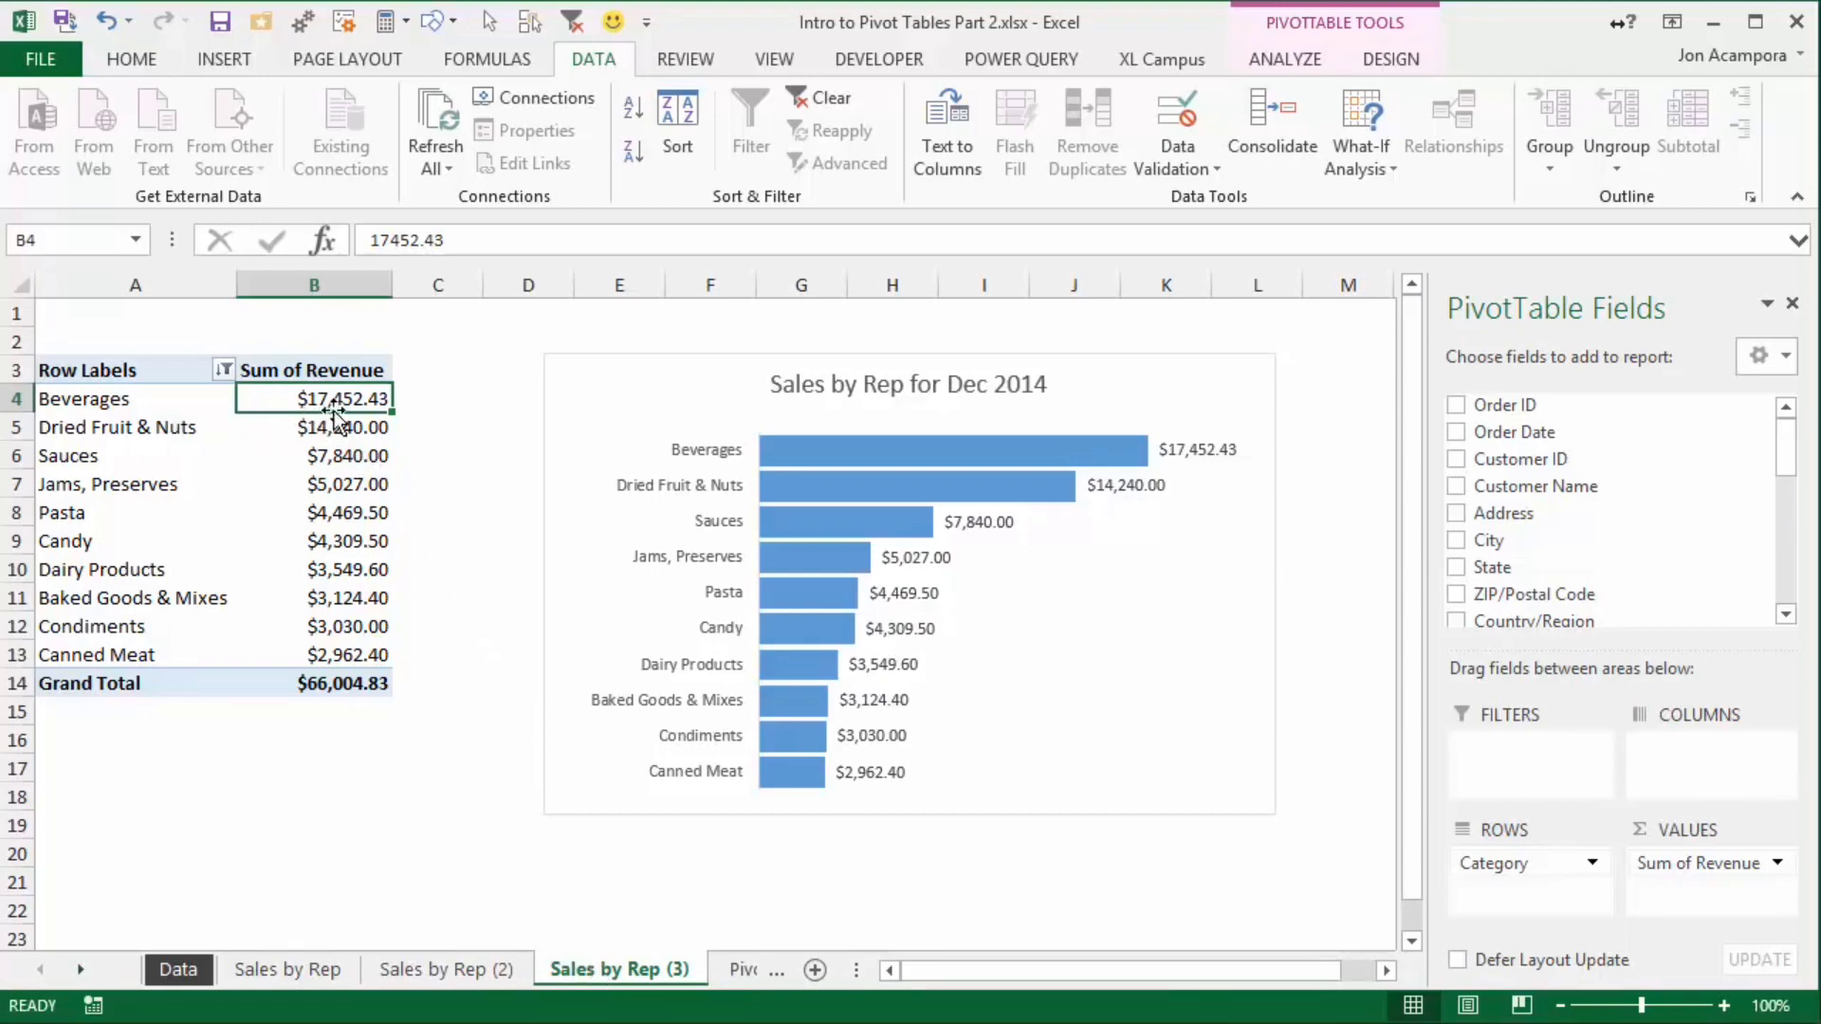
mouse_move(296, 401)
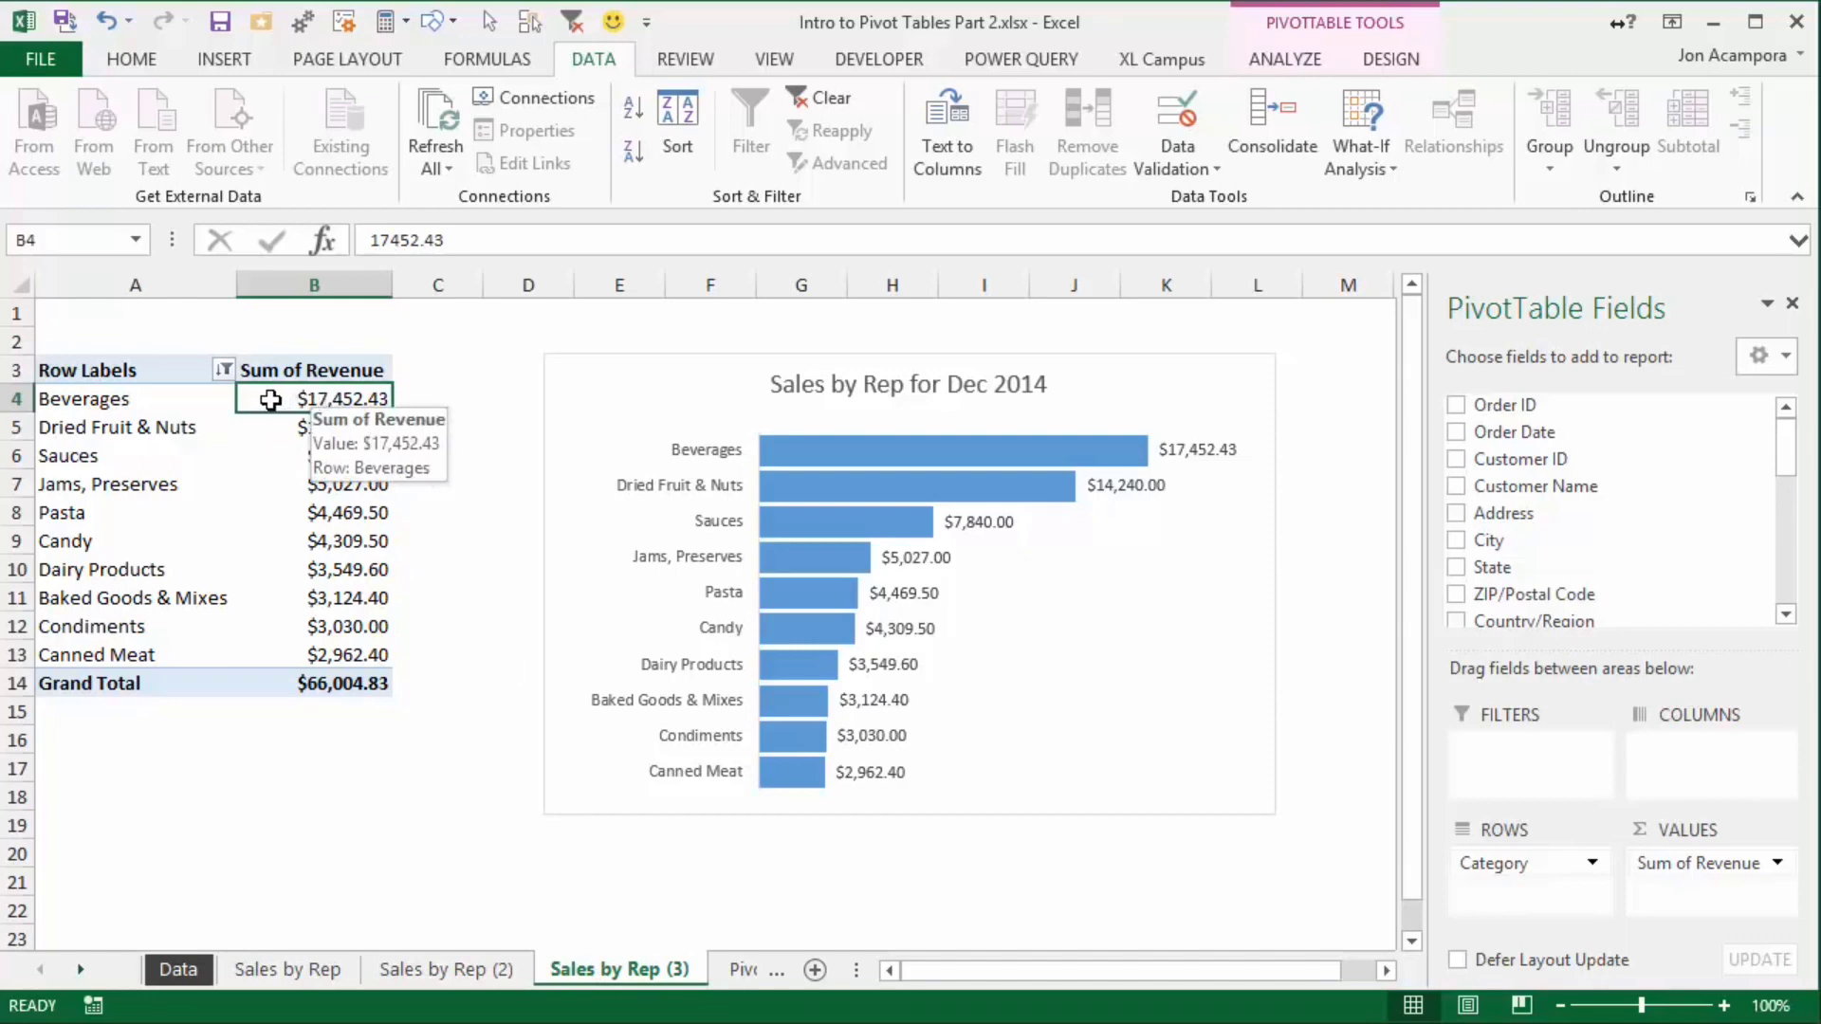
left_click(225, 372)
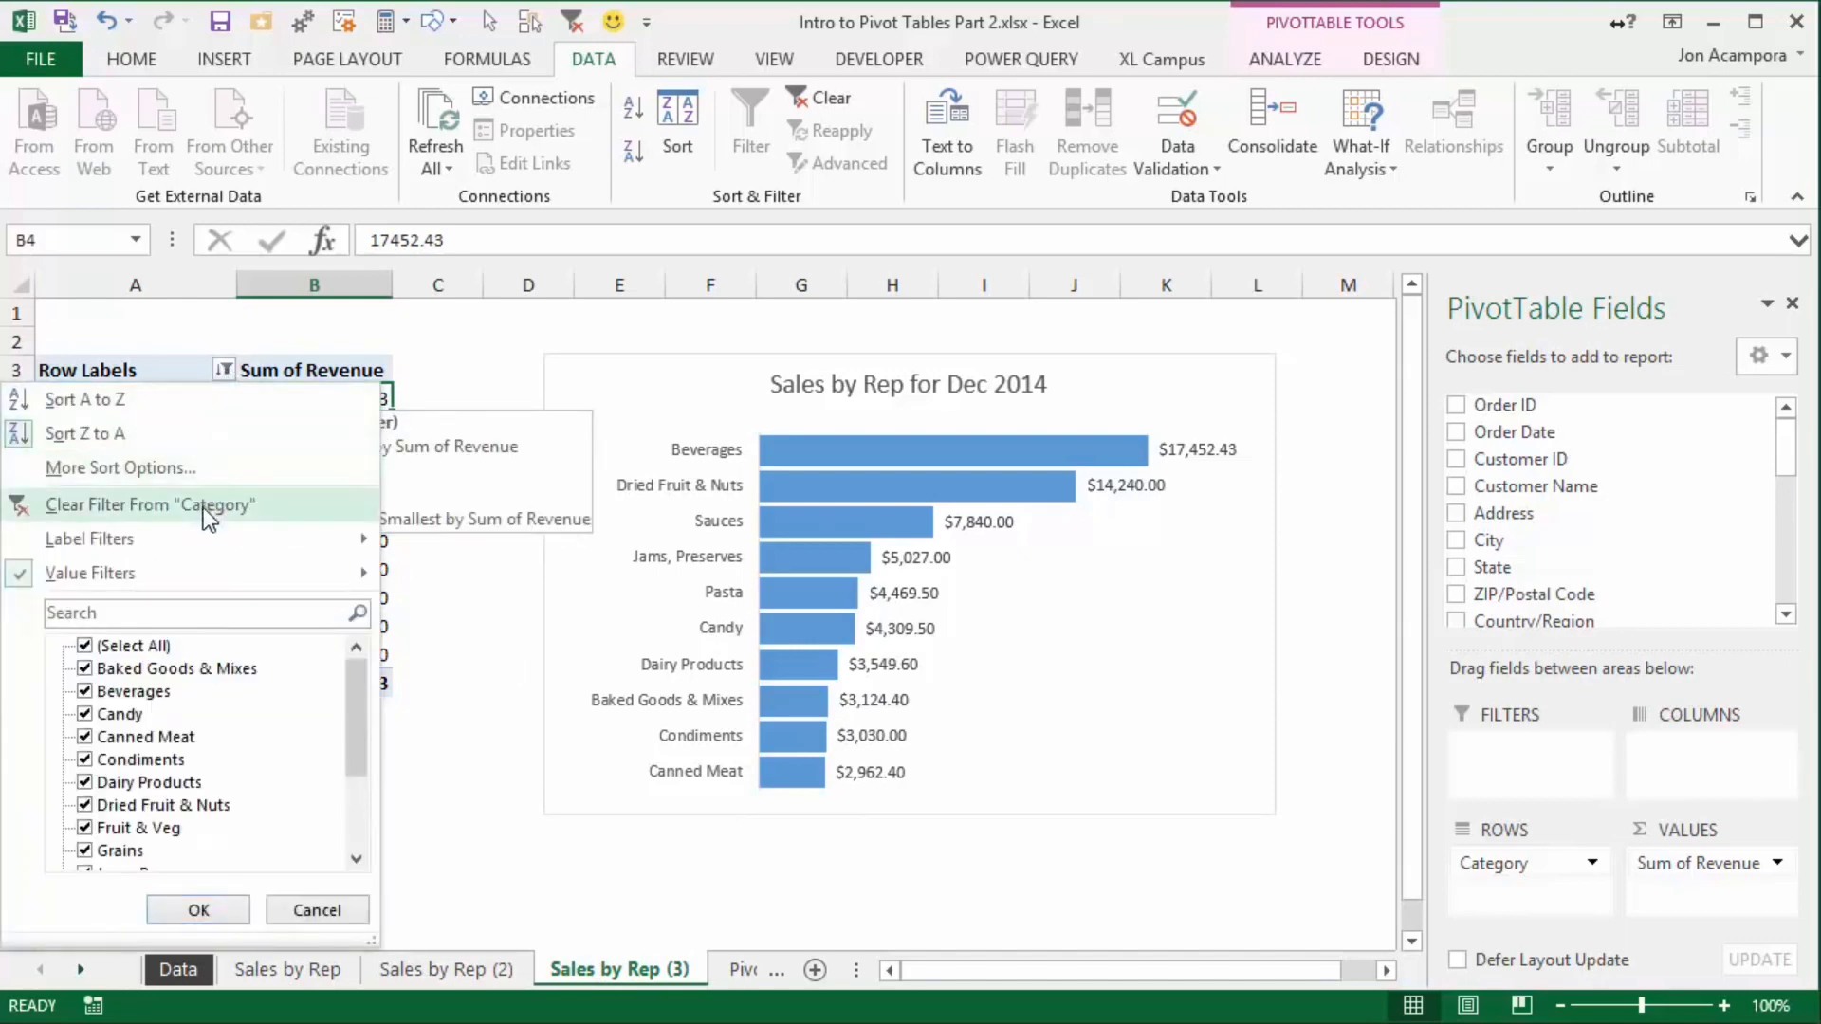
left_click(81, 518)
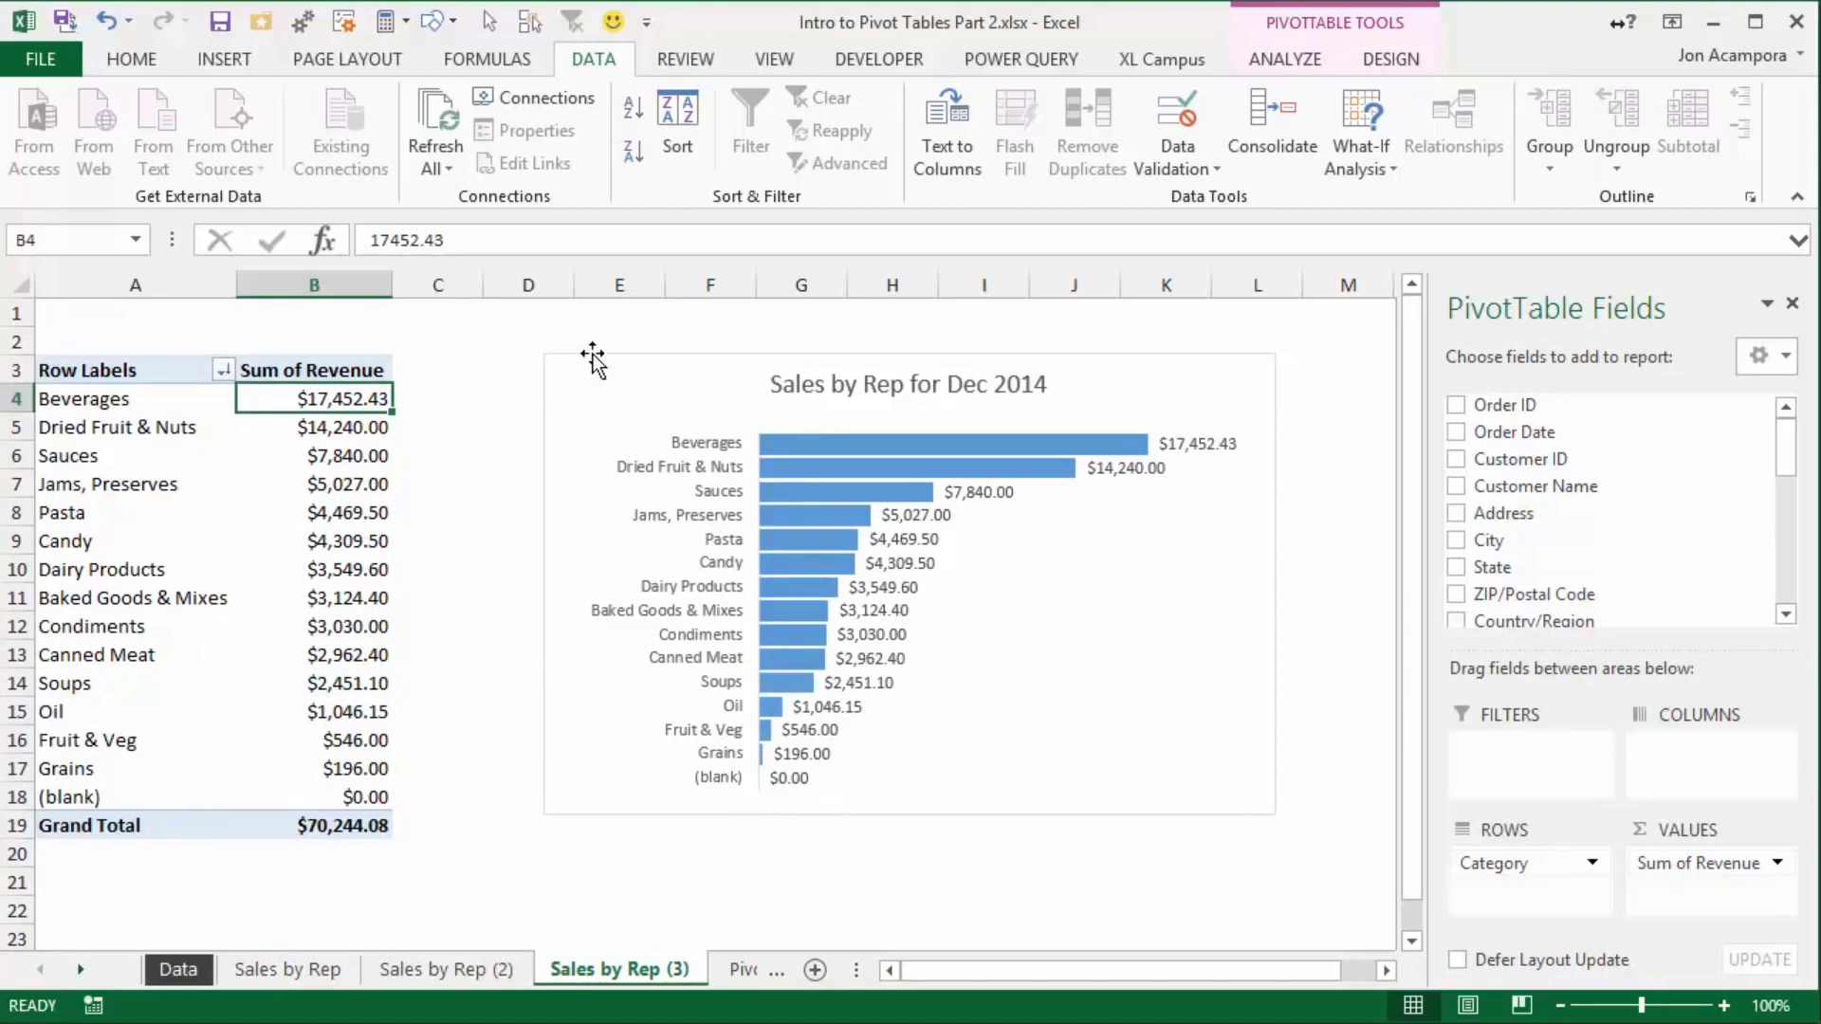
Shift the pivot chart away from the pivot table to free up columns, and add Unit Price as a second value field
left_click_drag(626, 354, 1097, 370)
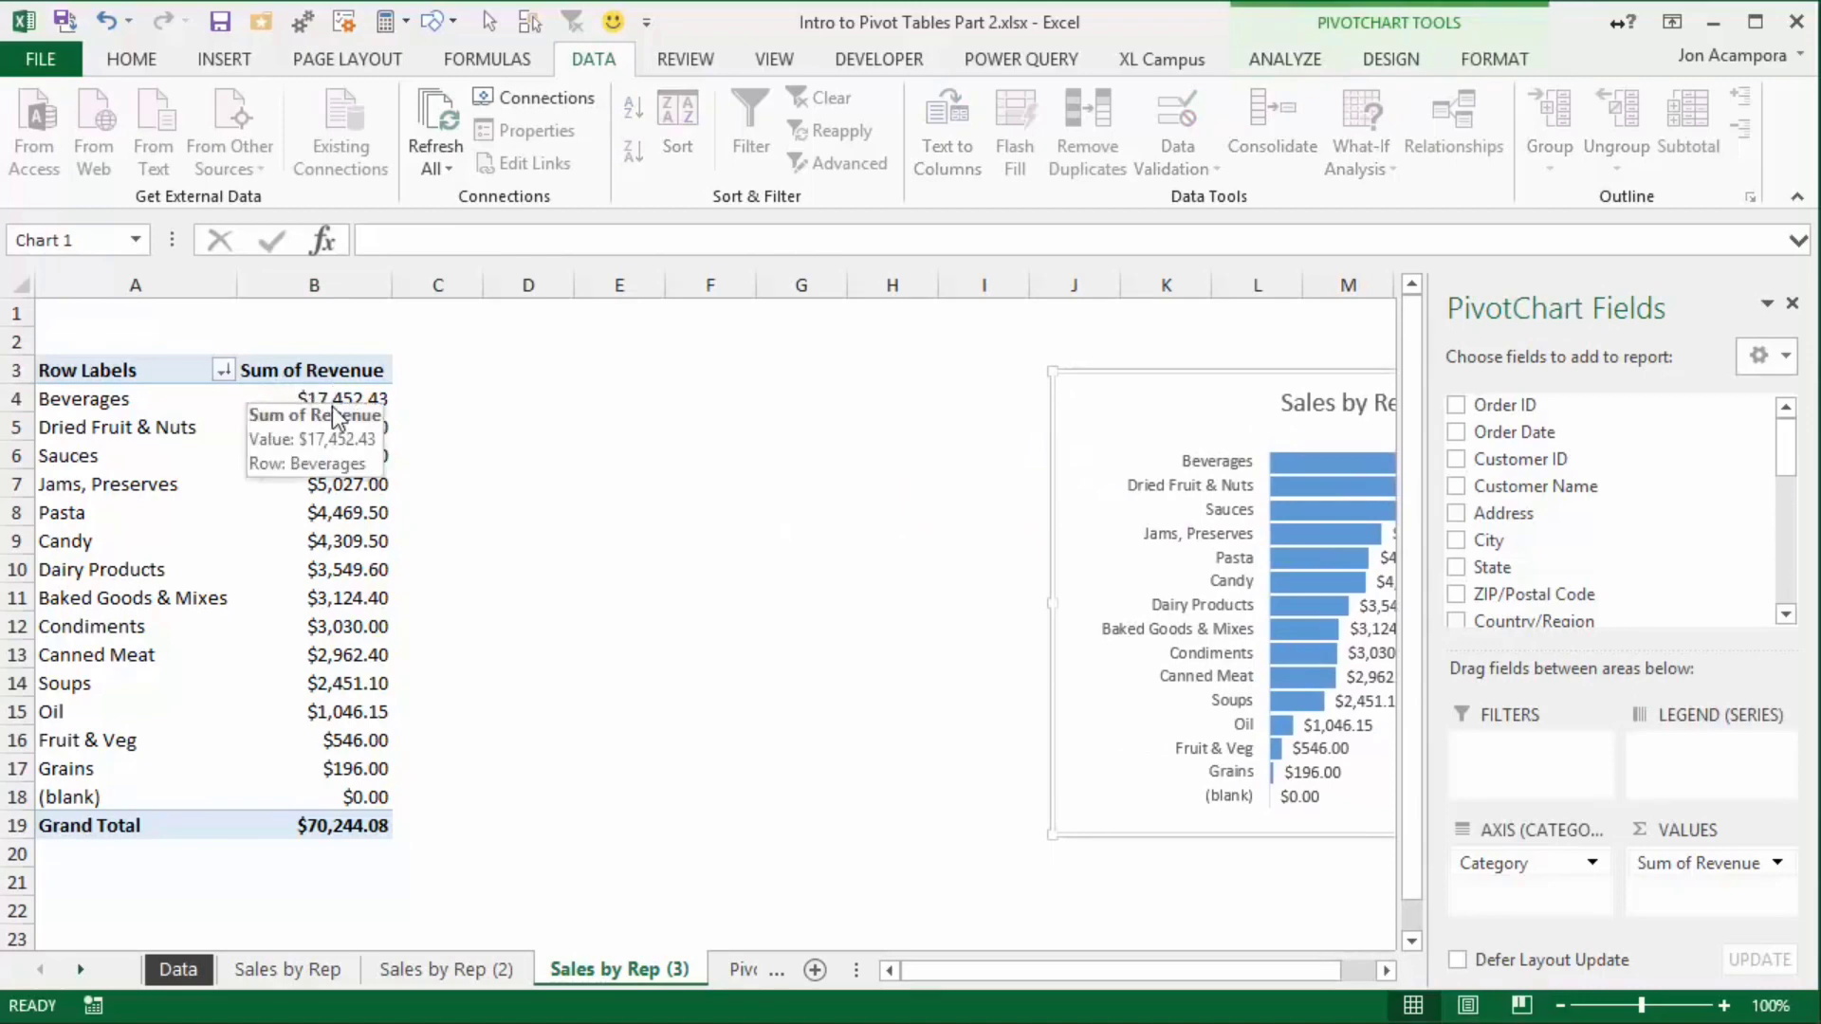
left_click_drag(1790, 455, 1785, 614)
left_click_drag(1511, 493, 1671, 891)
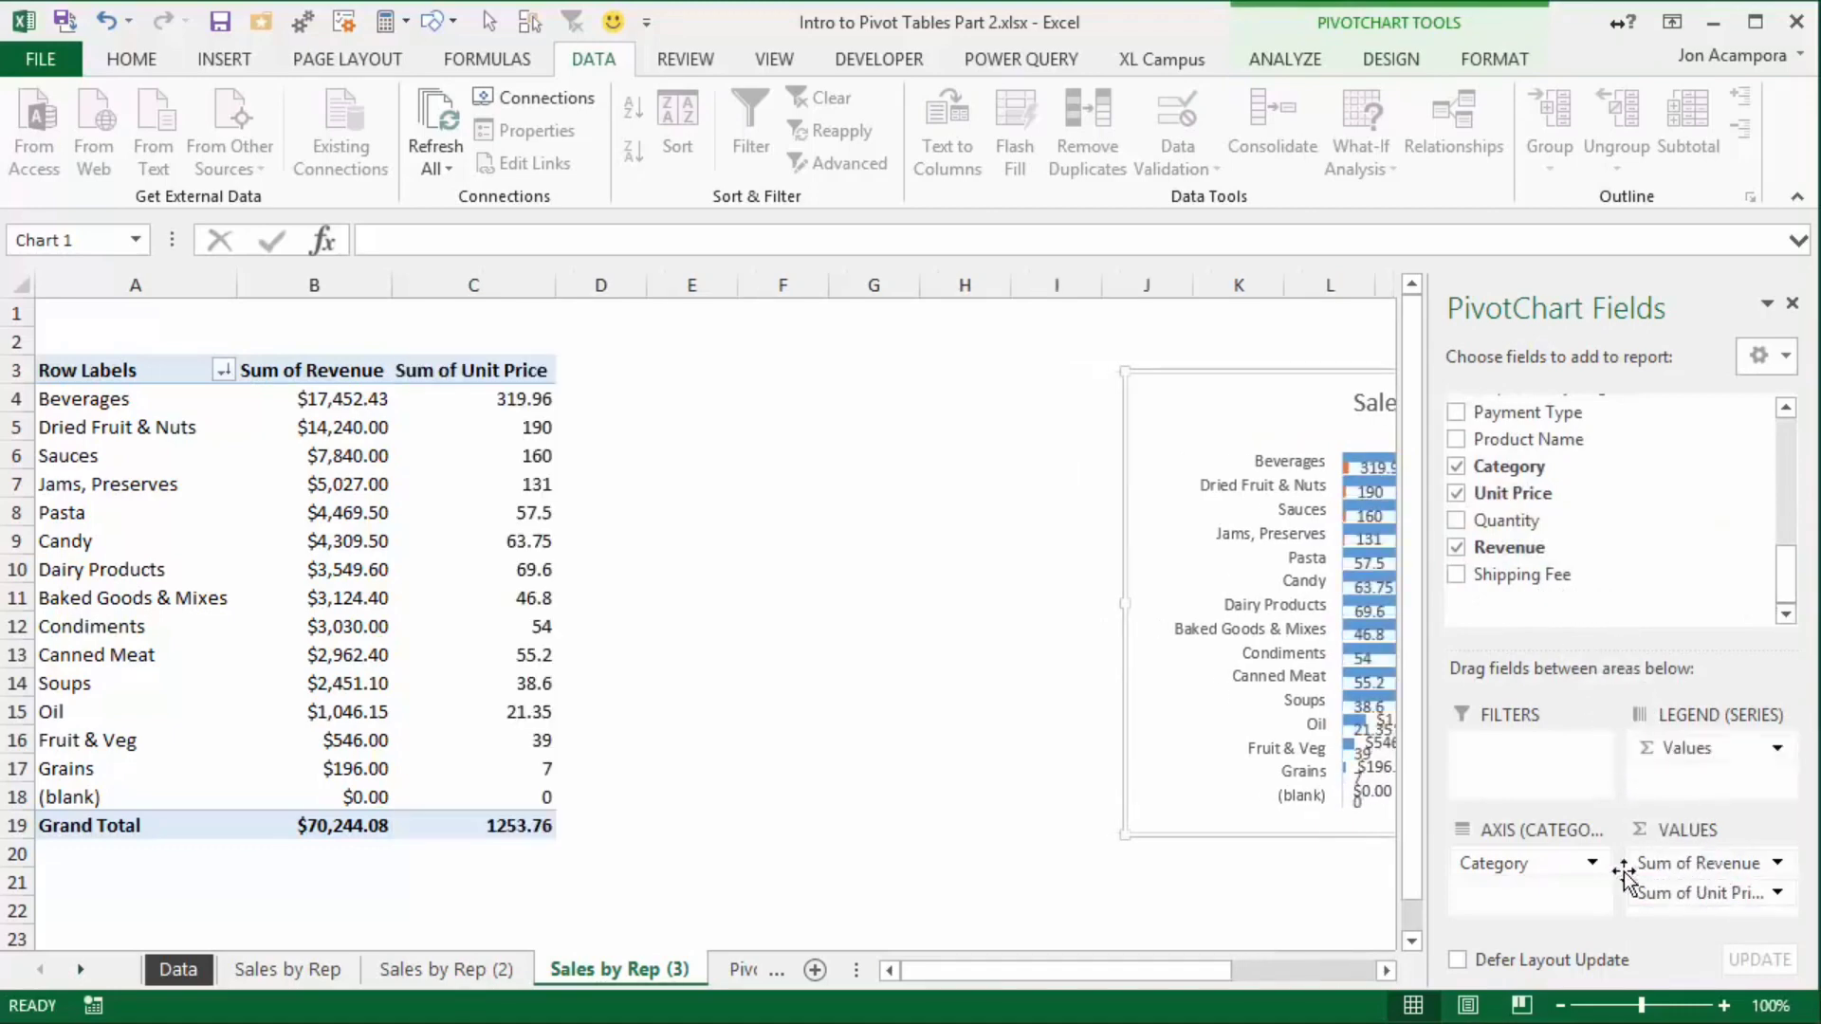
Change the Unit Price value field's calculation to Average
mouse_move(463, 404)
right_click(482, 399)
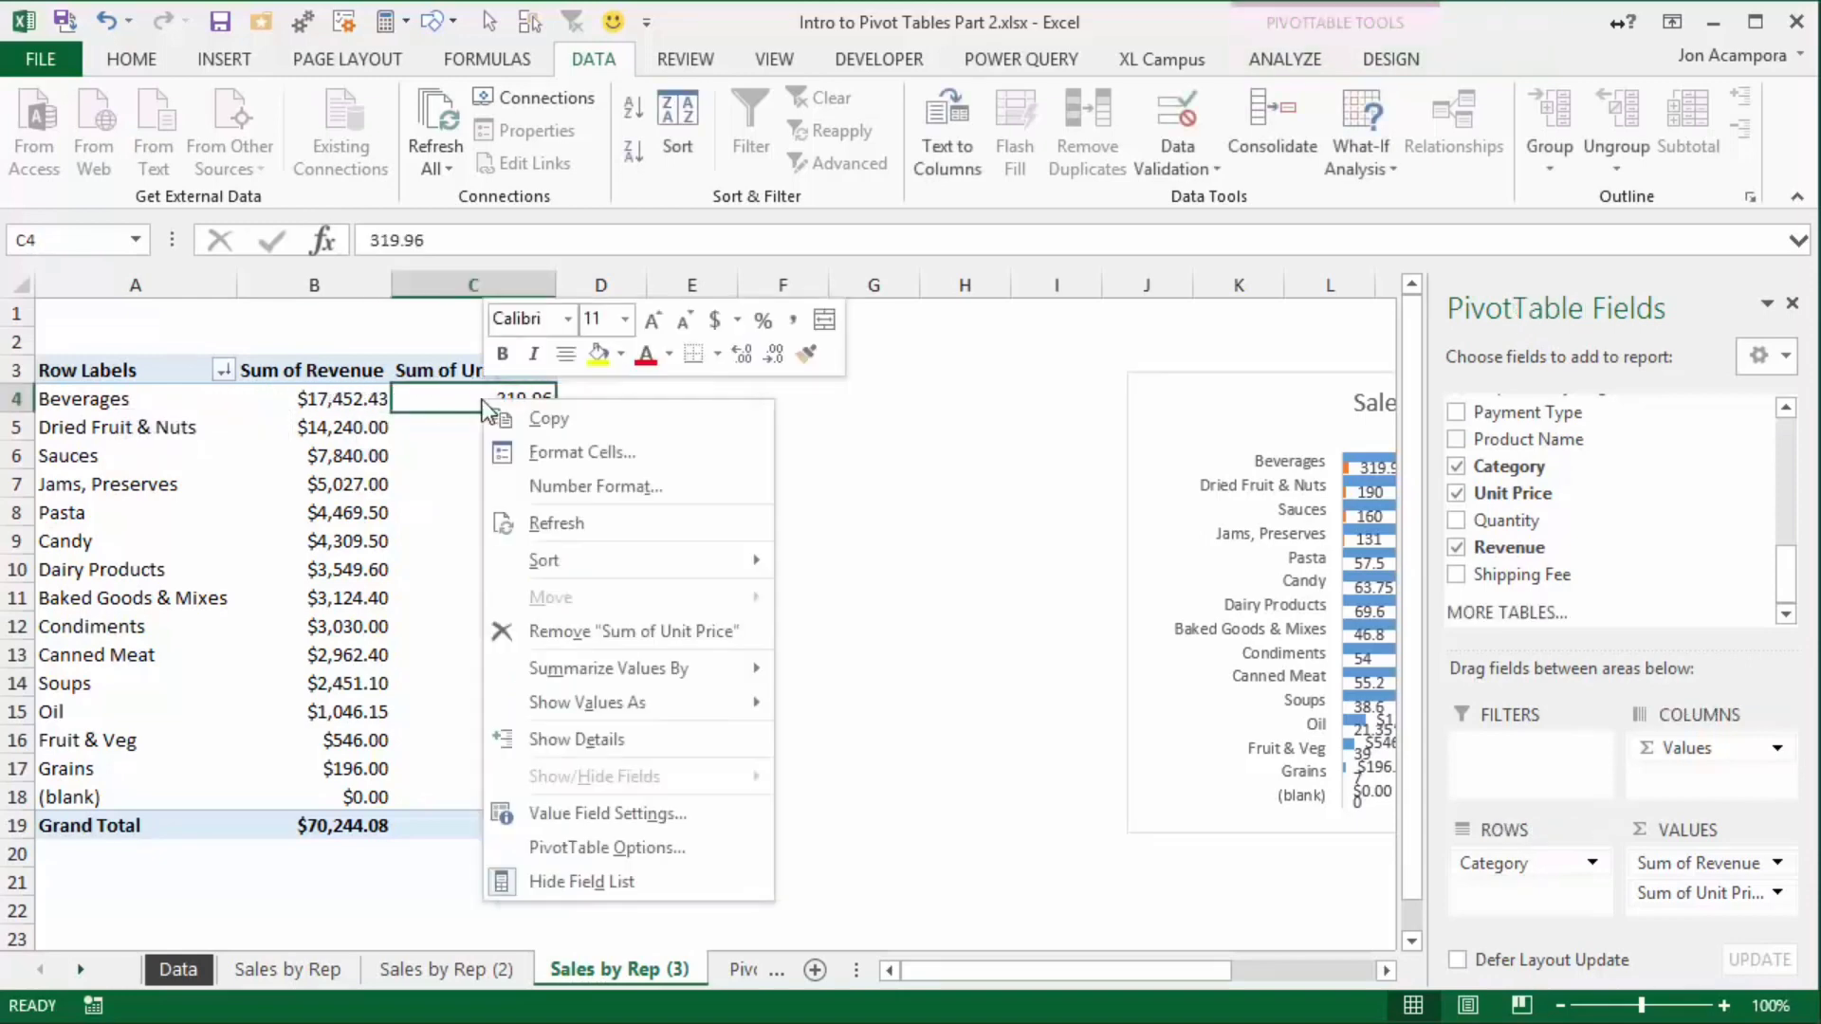
left_click(596, 812)
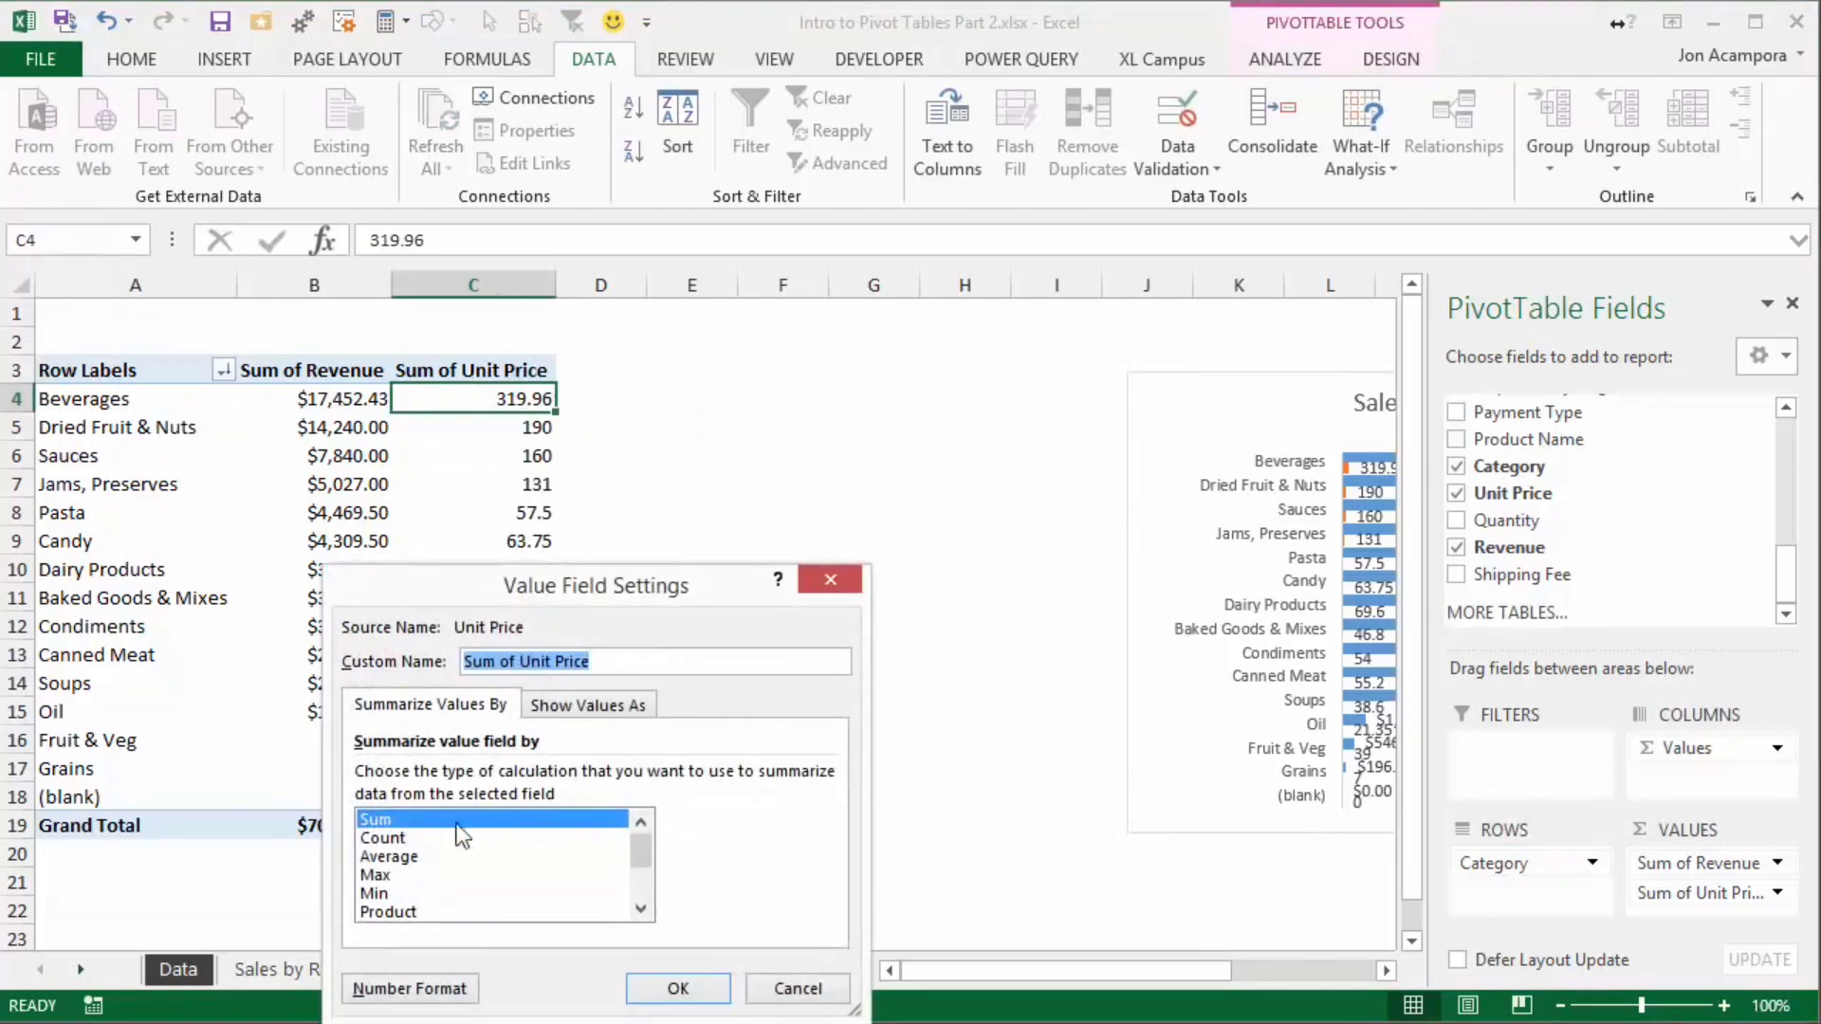
left_click(400, 857)
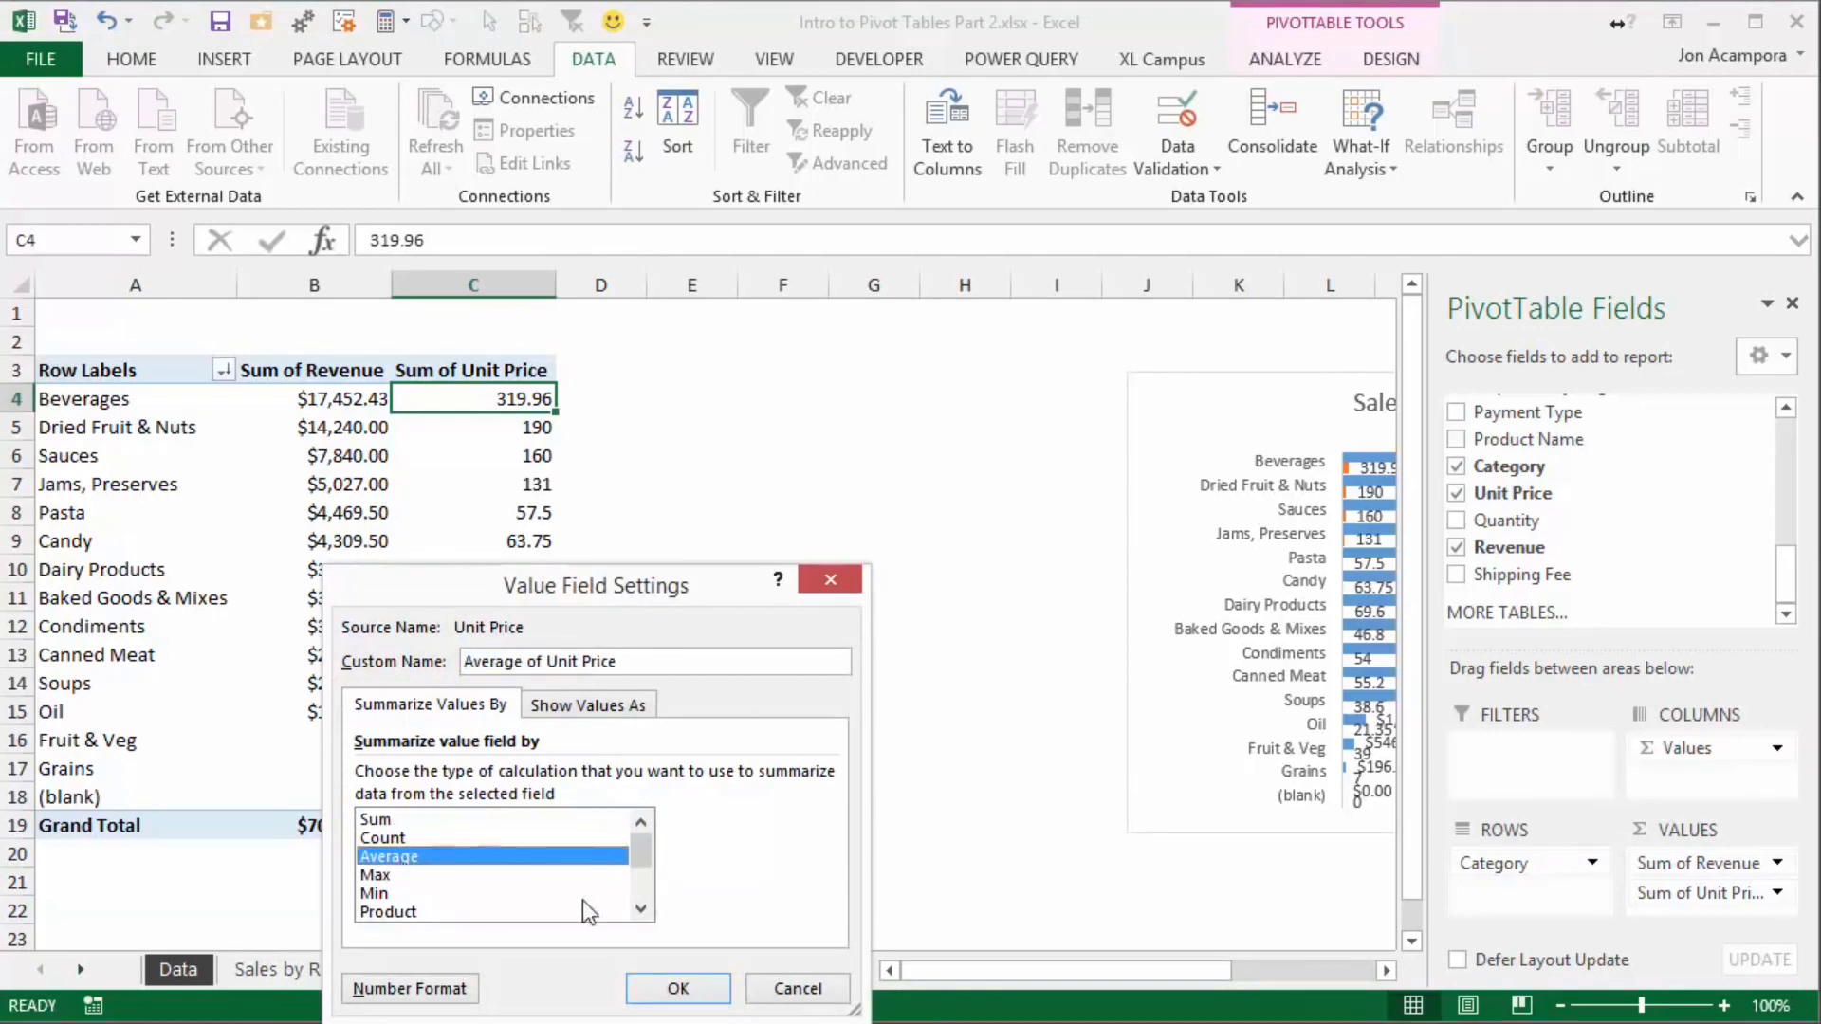
left_click(677, 988)
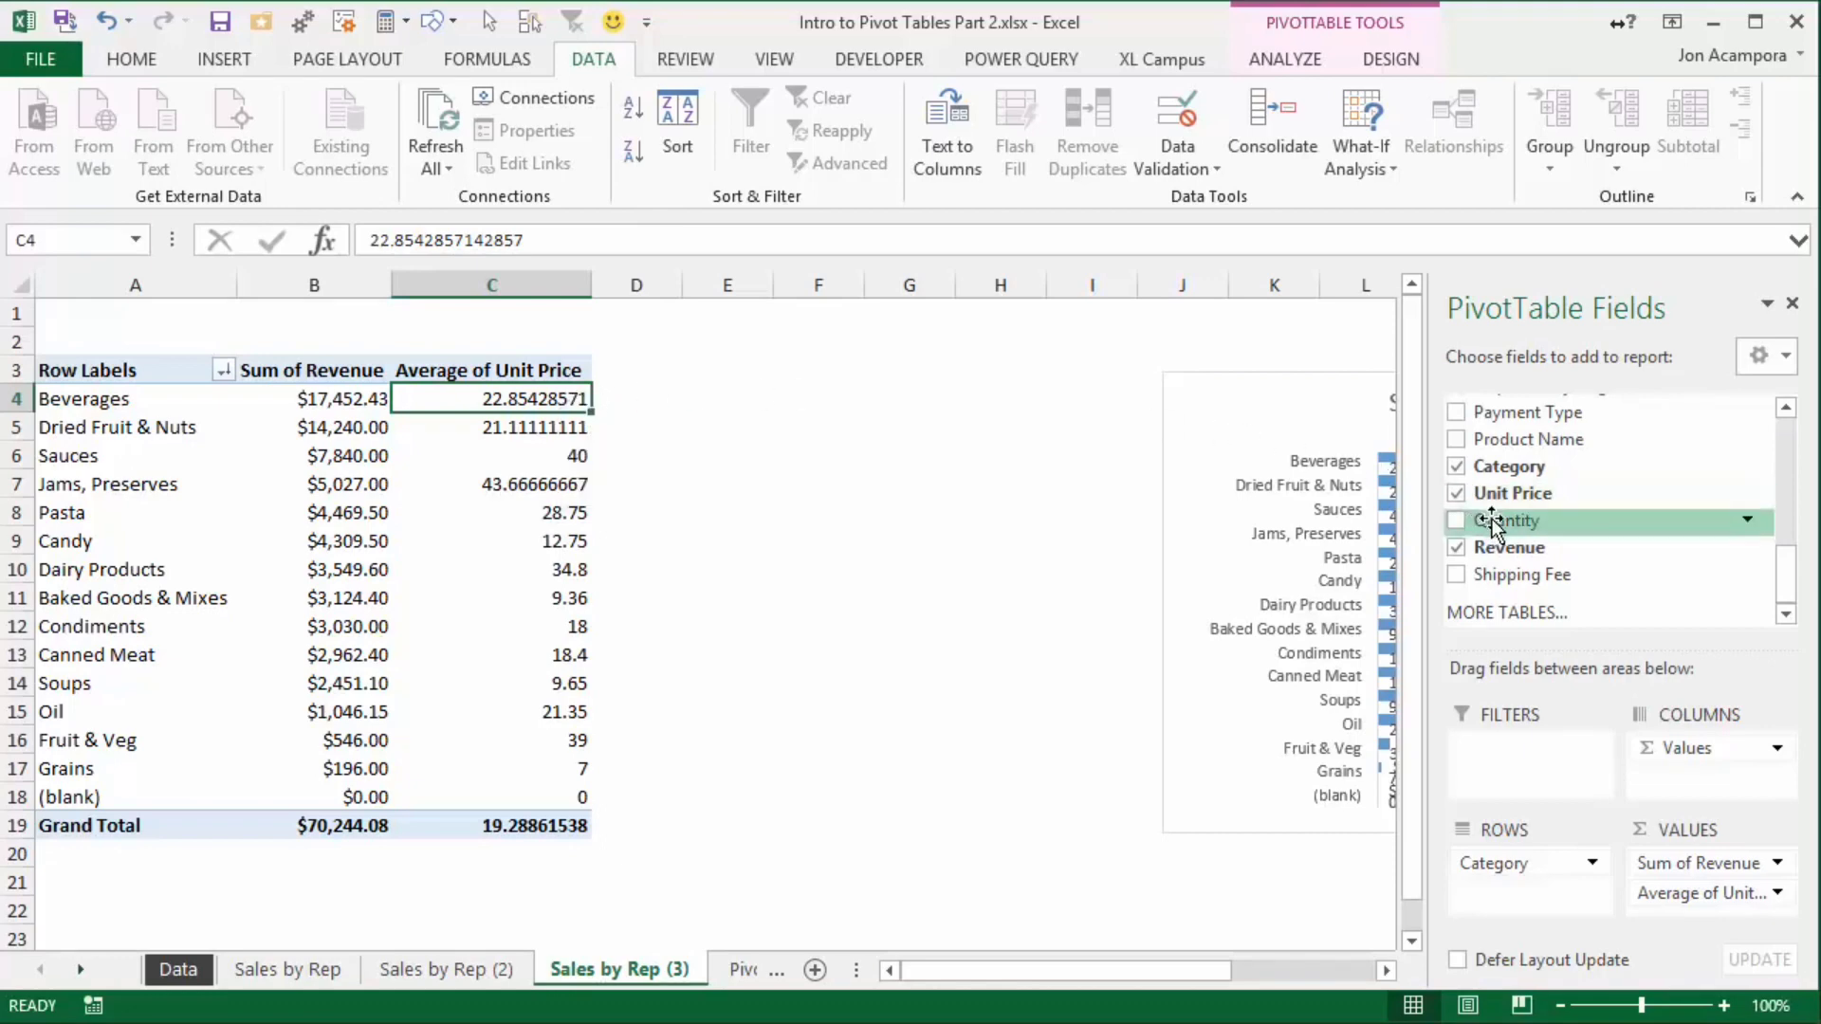
Add Quantity to the pivot table's values twice and summarize the second instance by Count
left_click_drag(1491, 522, 1706, 912)
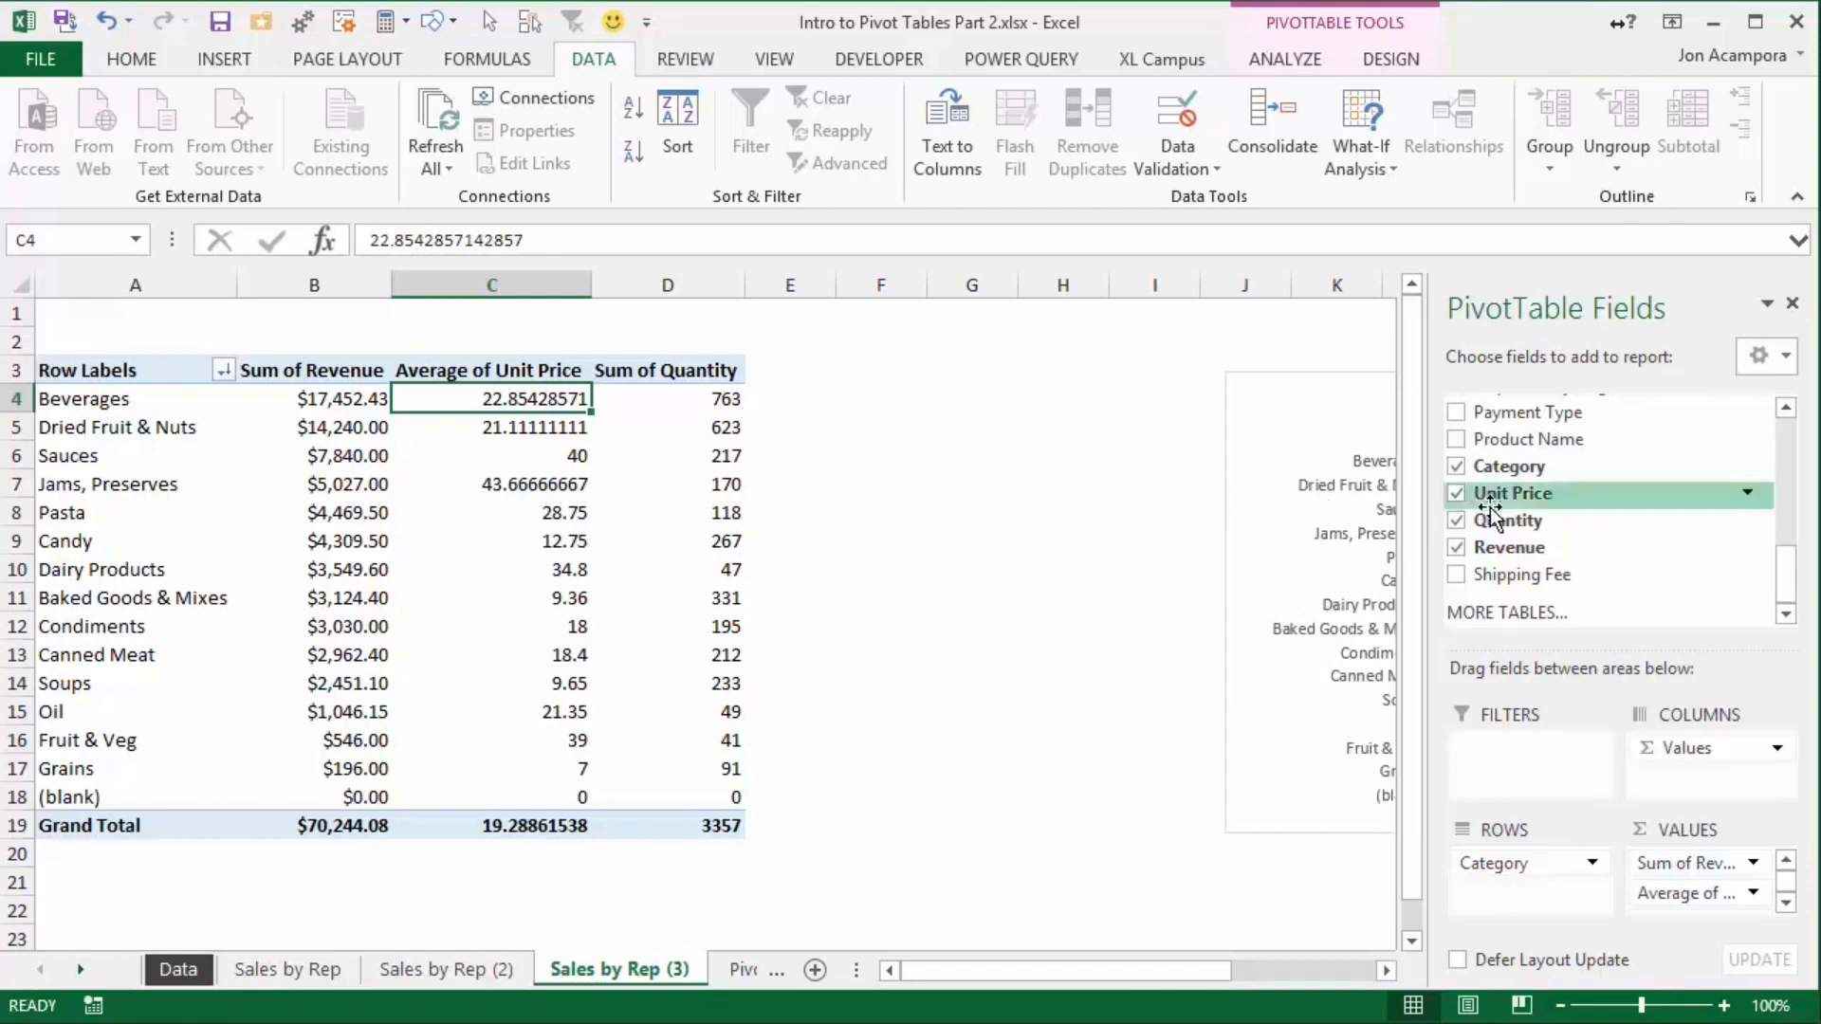
left_click_drag(1501, 520, 1704, 907)
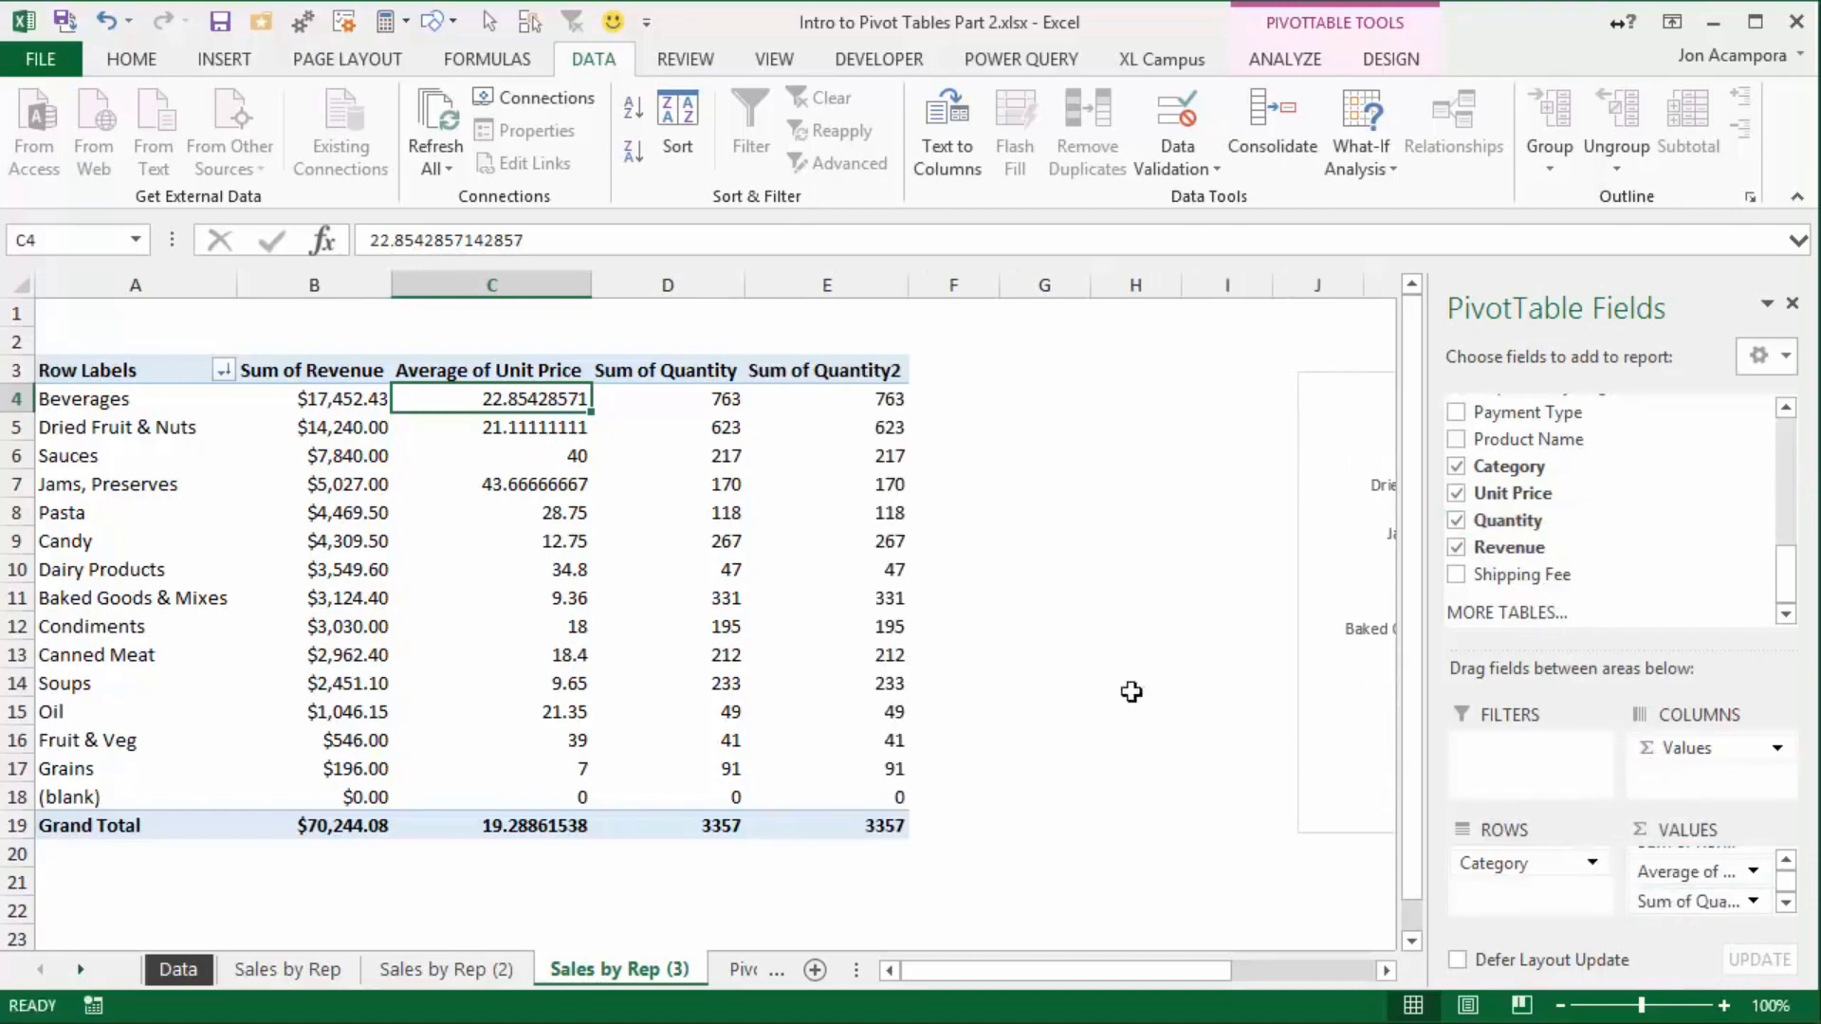
right_click(852, 400)
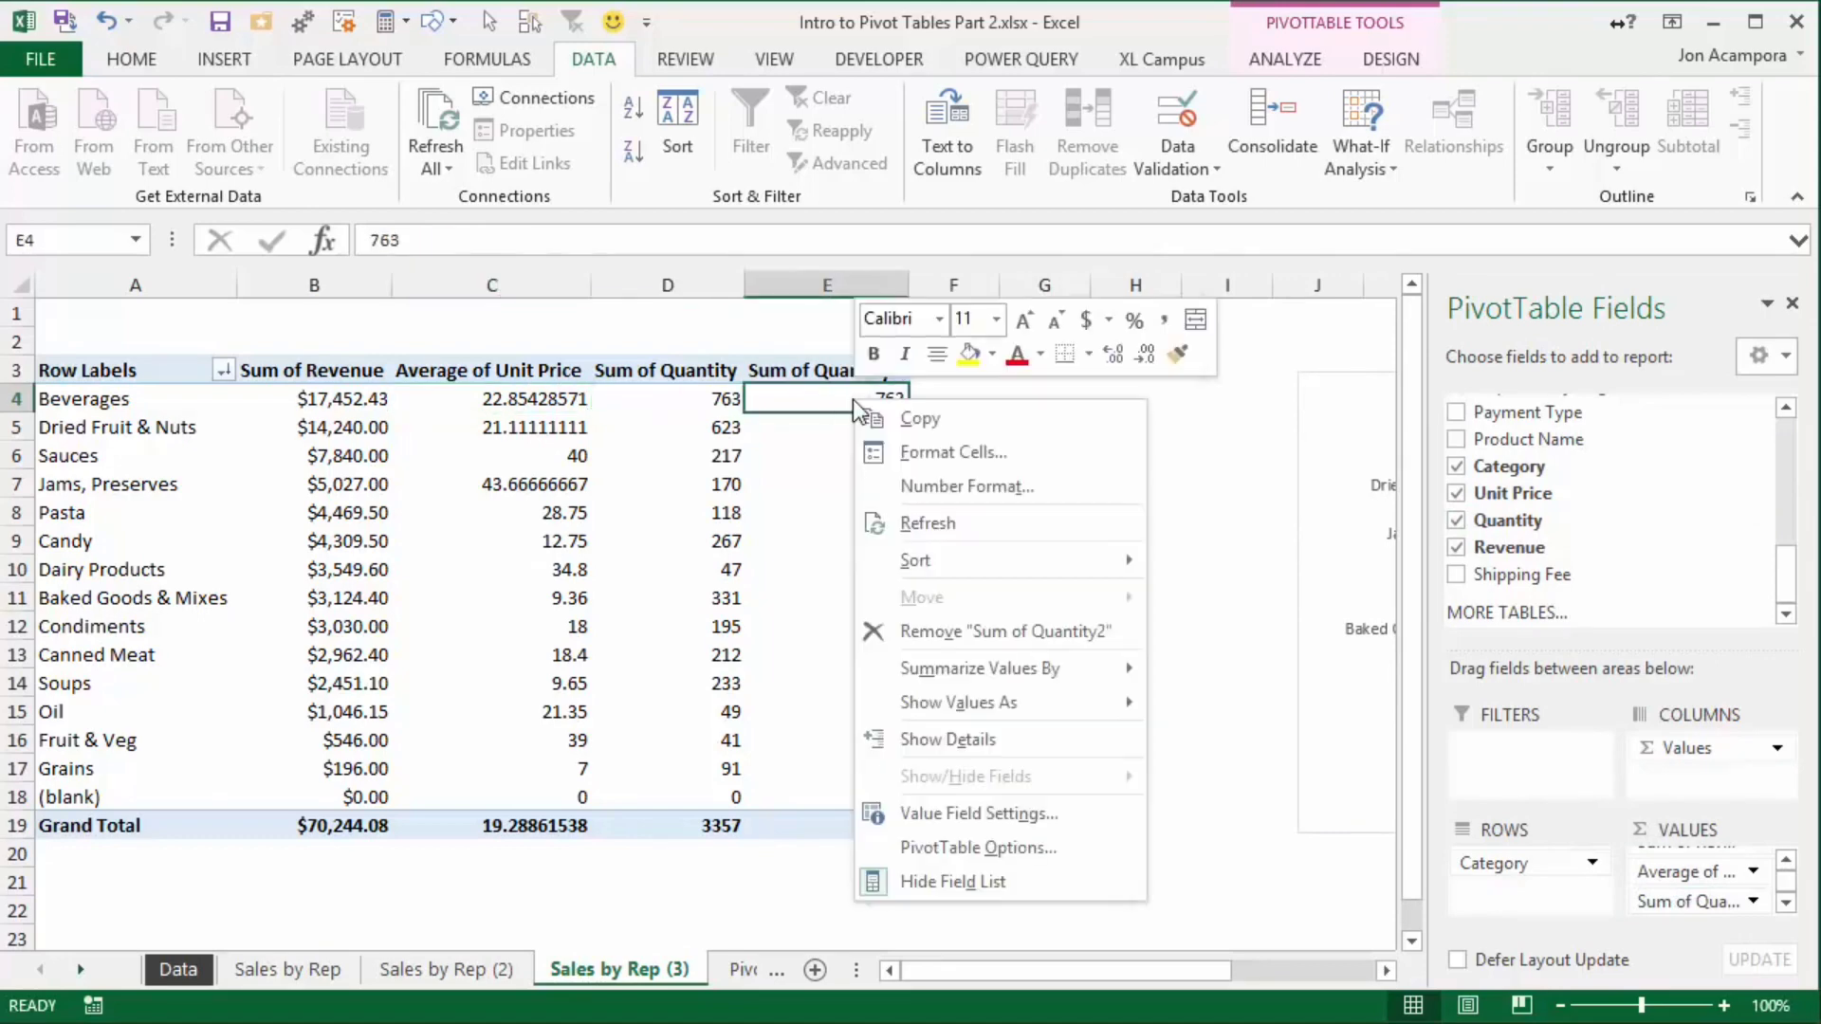
left_click(958, 816)
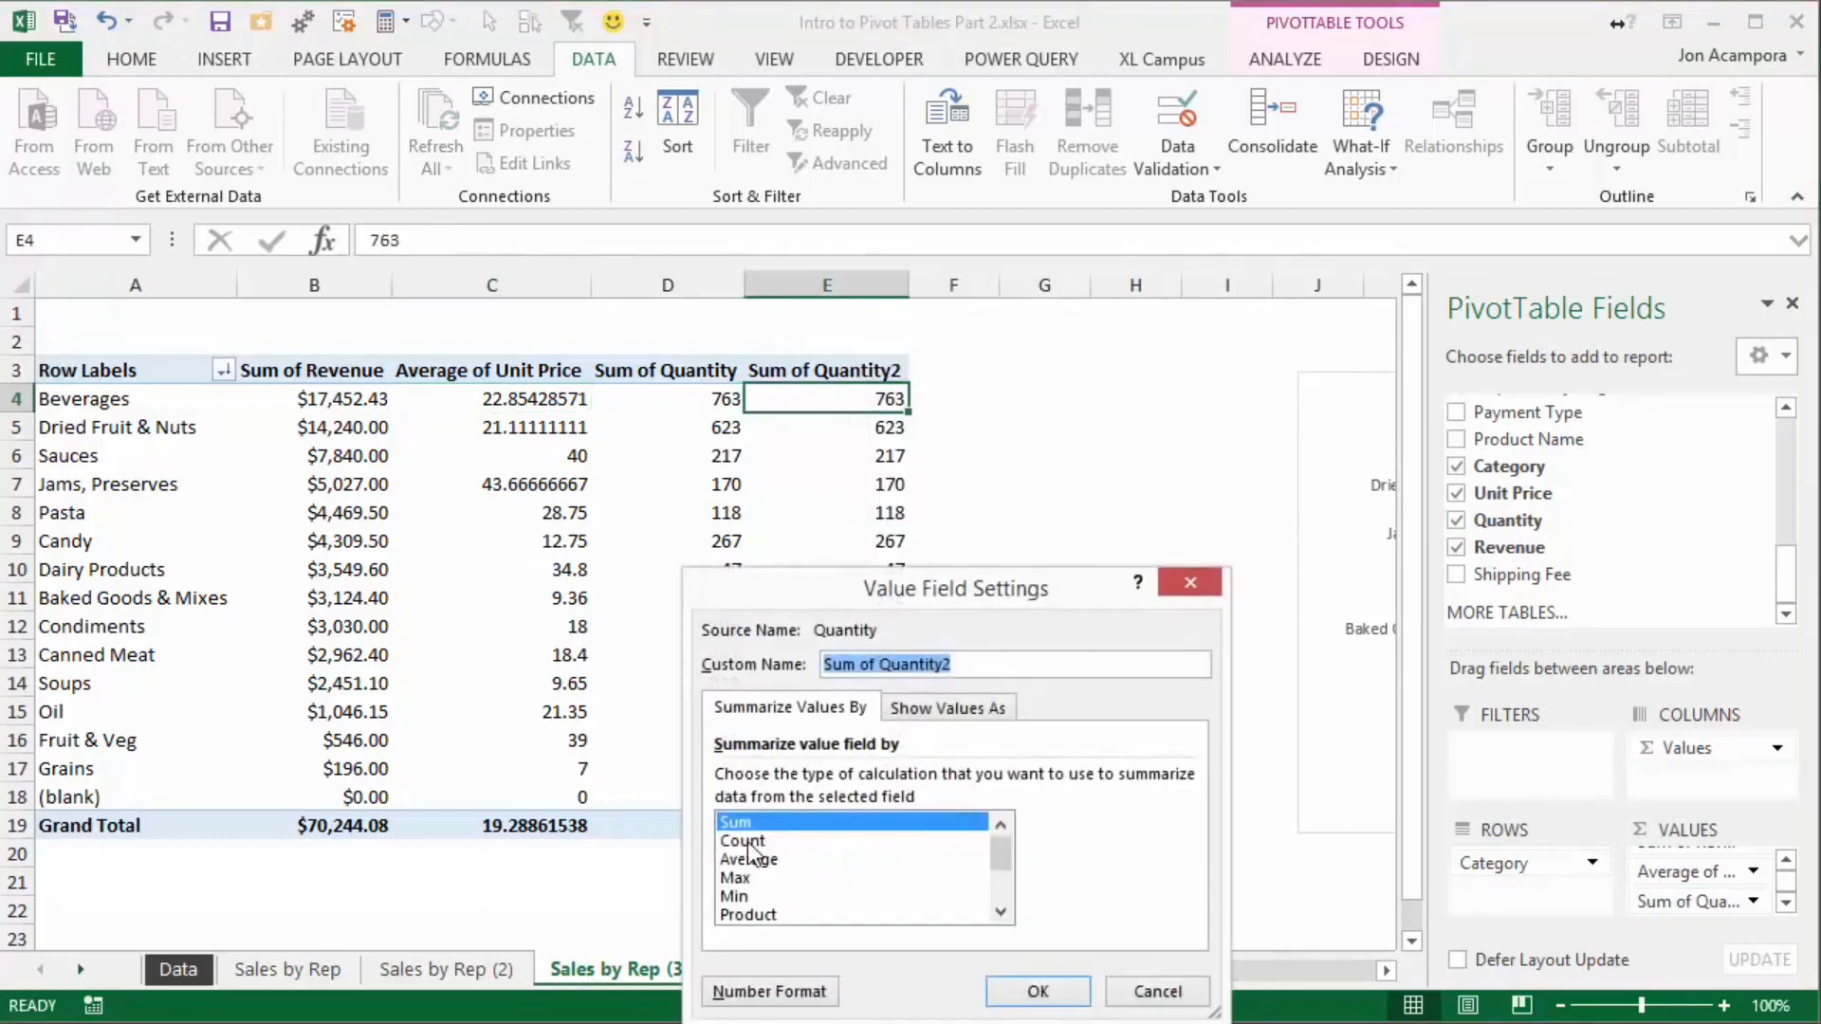
left_click(748, 842)
left_click(1027, 990)
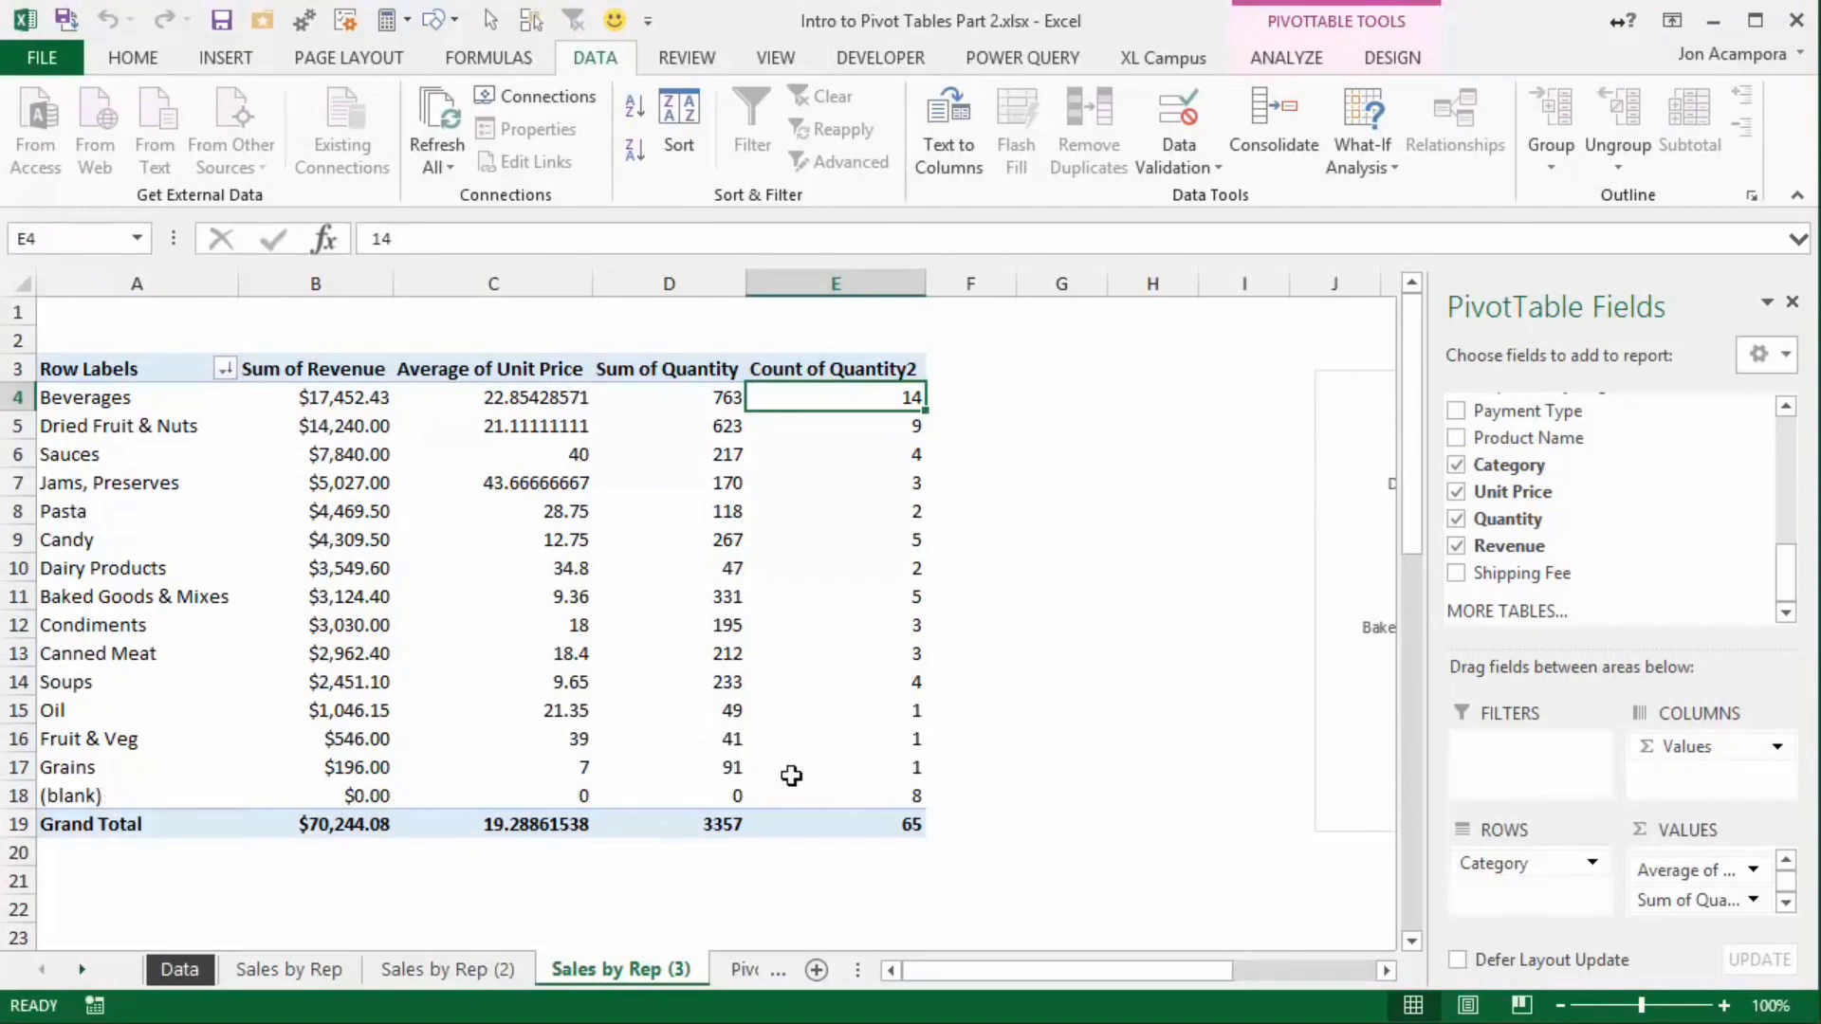
Filter the Category column on the Data sheet to show only blank entries
mouse_move(893, 797)
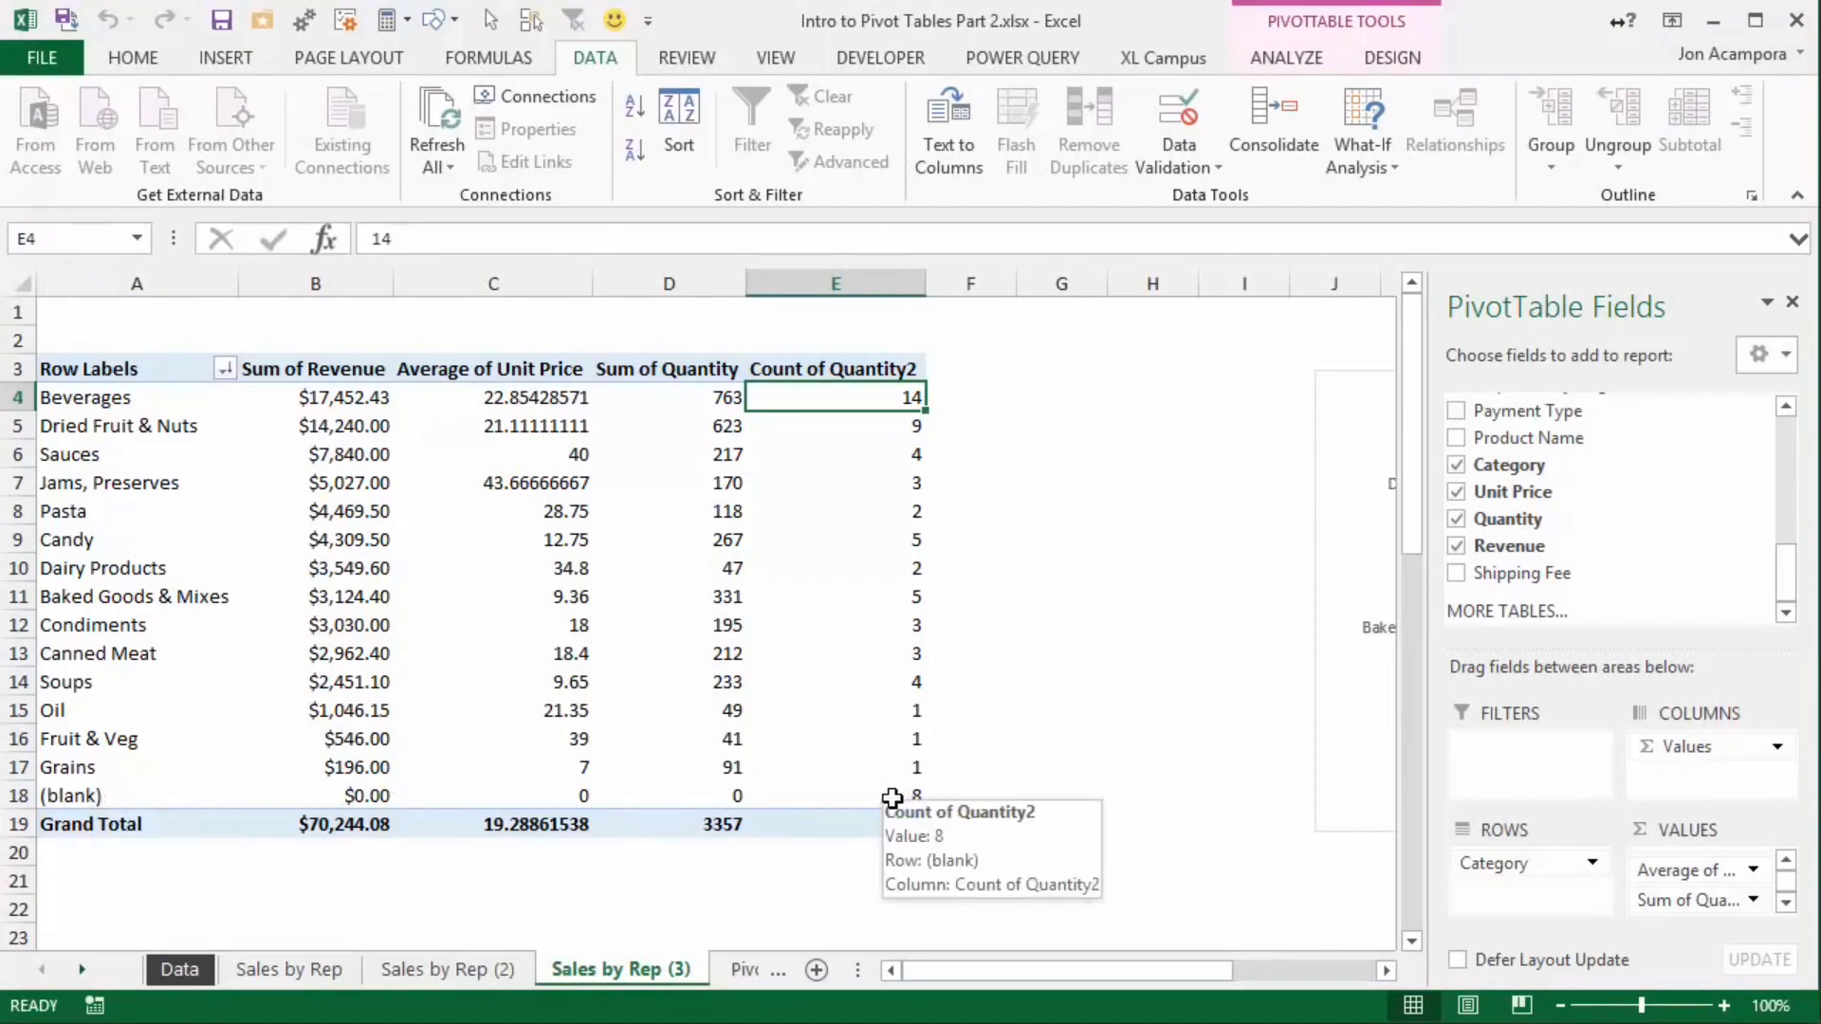
left_click(185, 969)
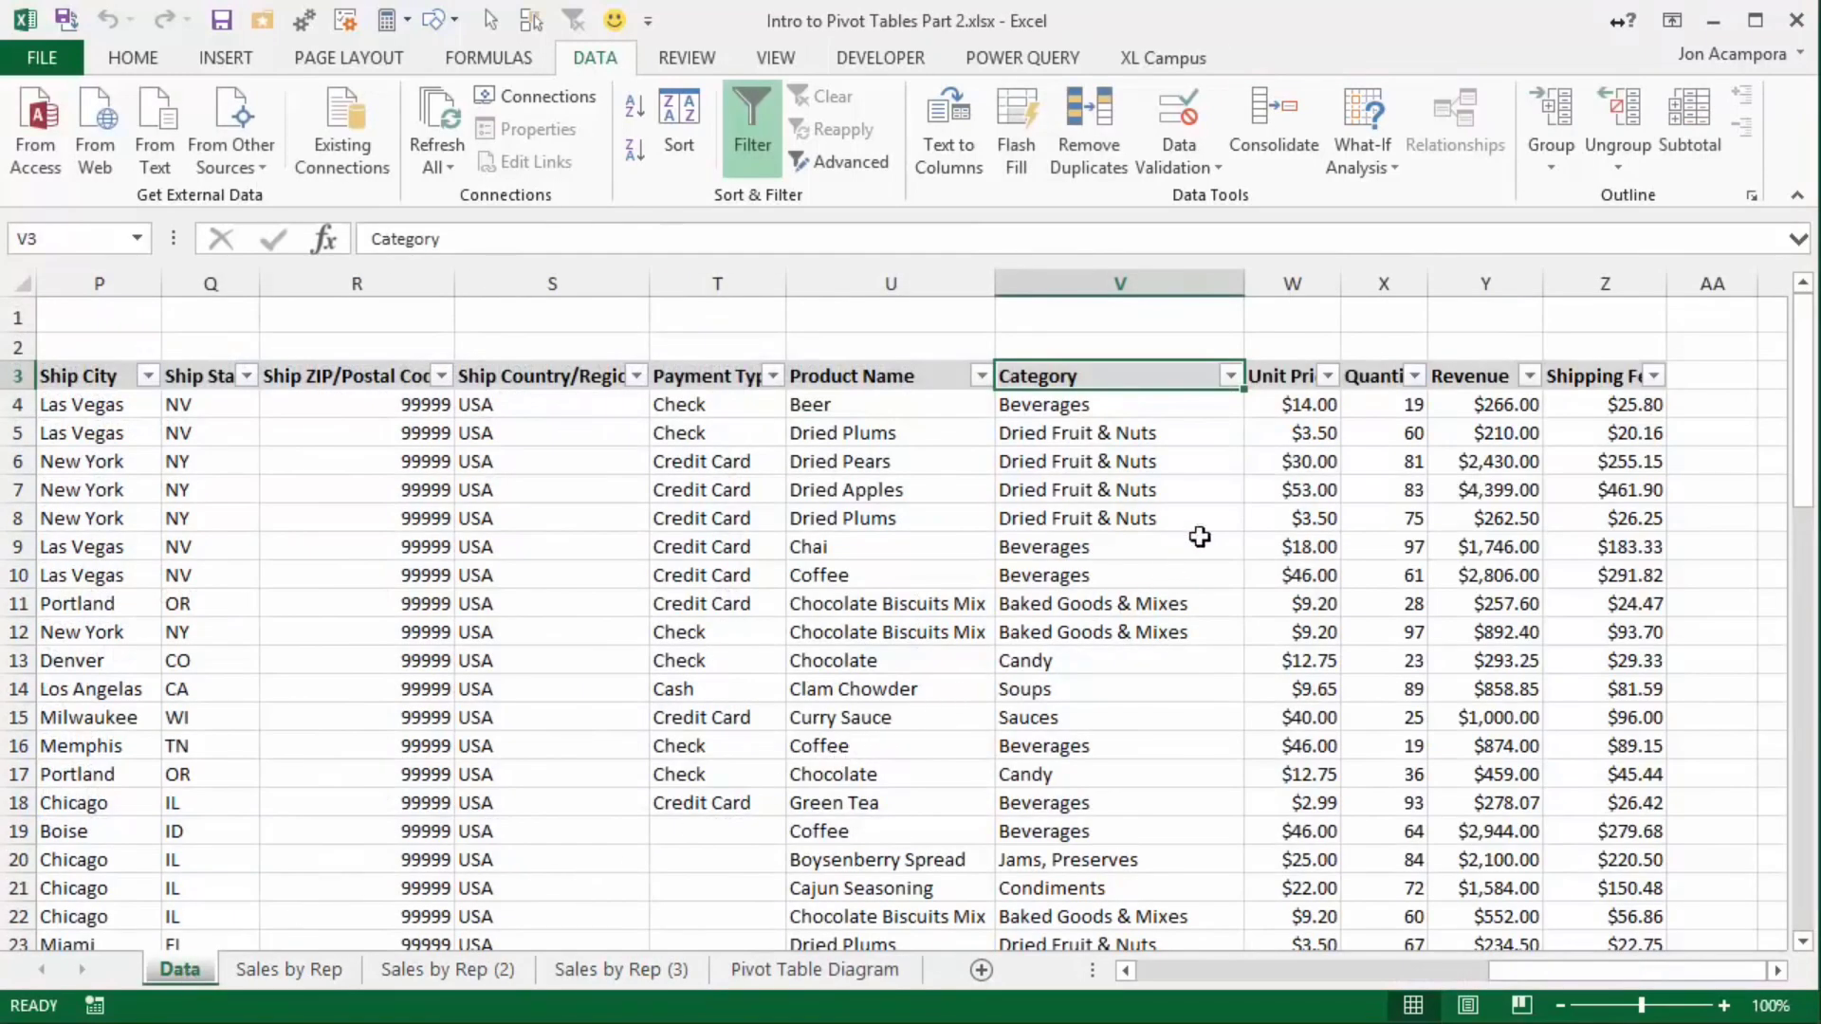
left_click(1230, 376)
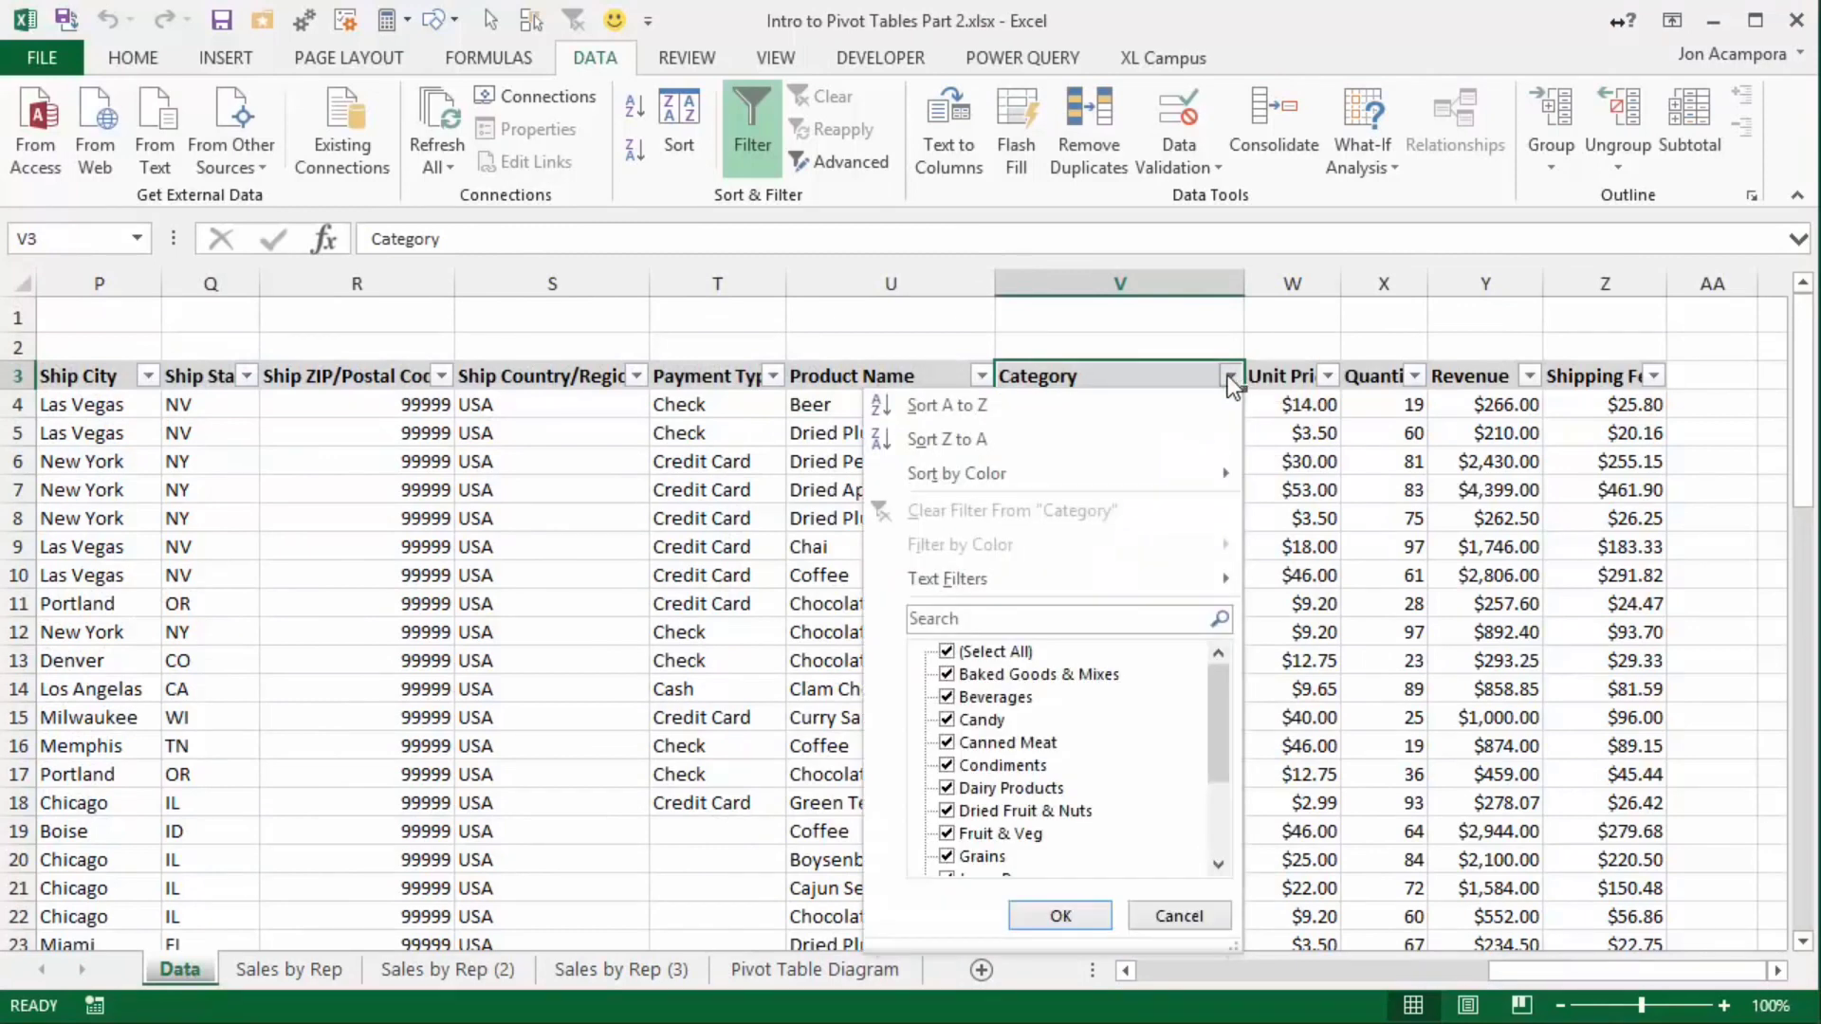
left_click(947, 652)
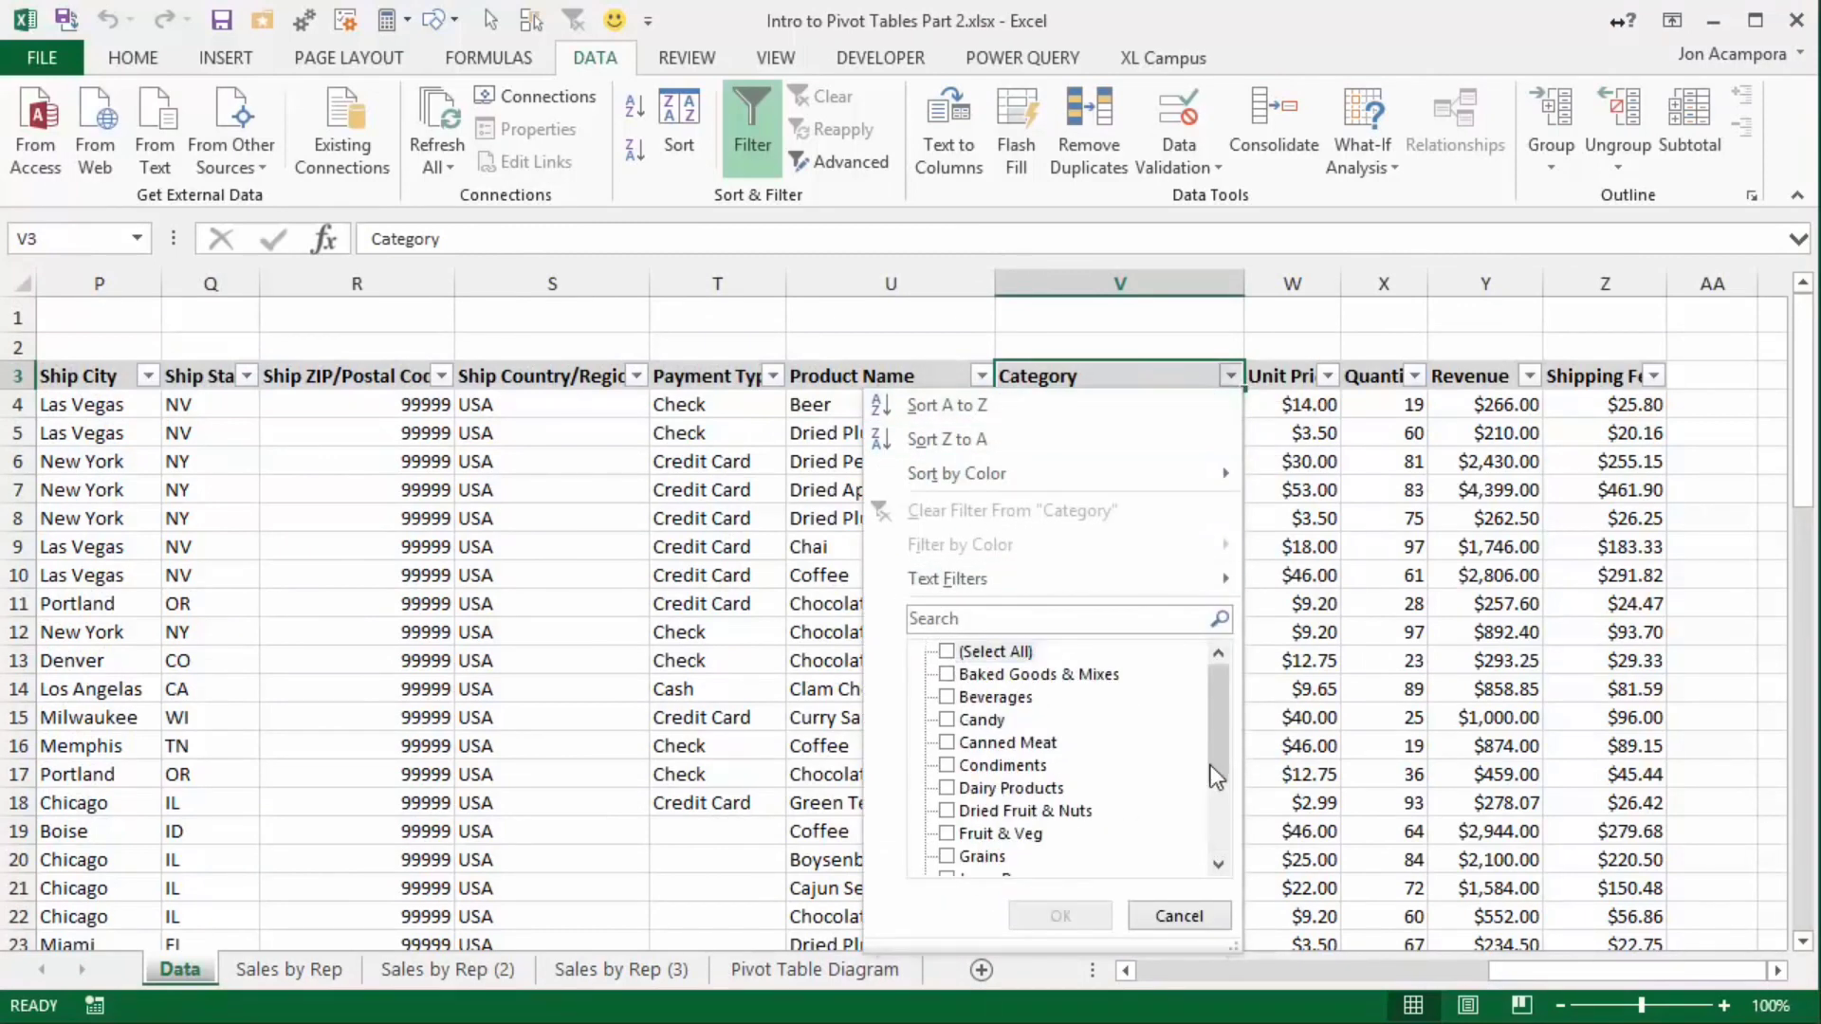
scroll(1217, 776, "down", 3)
left_click(982, 856)
left_click(1060, 915)
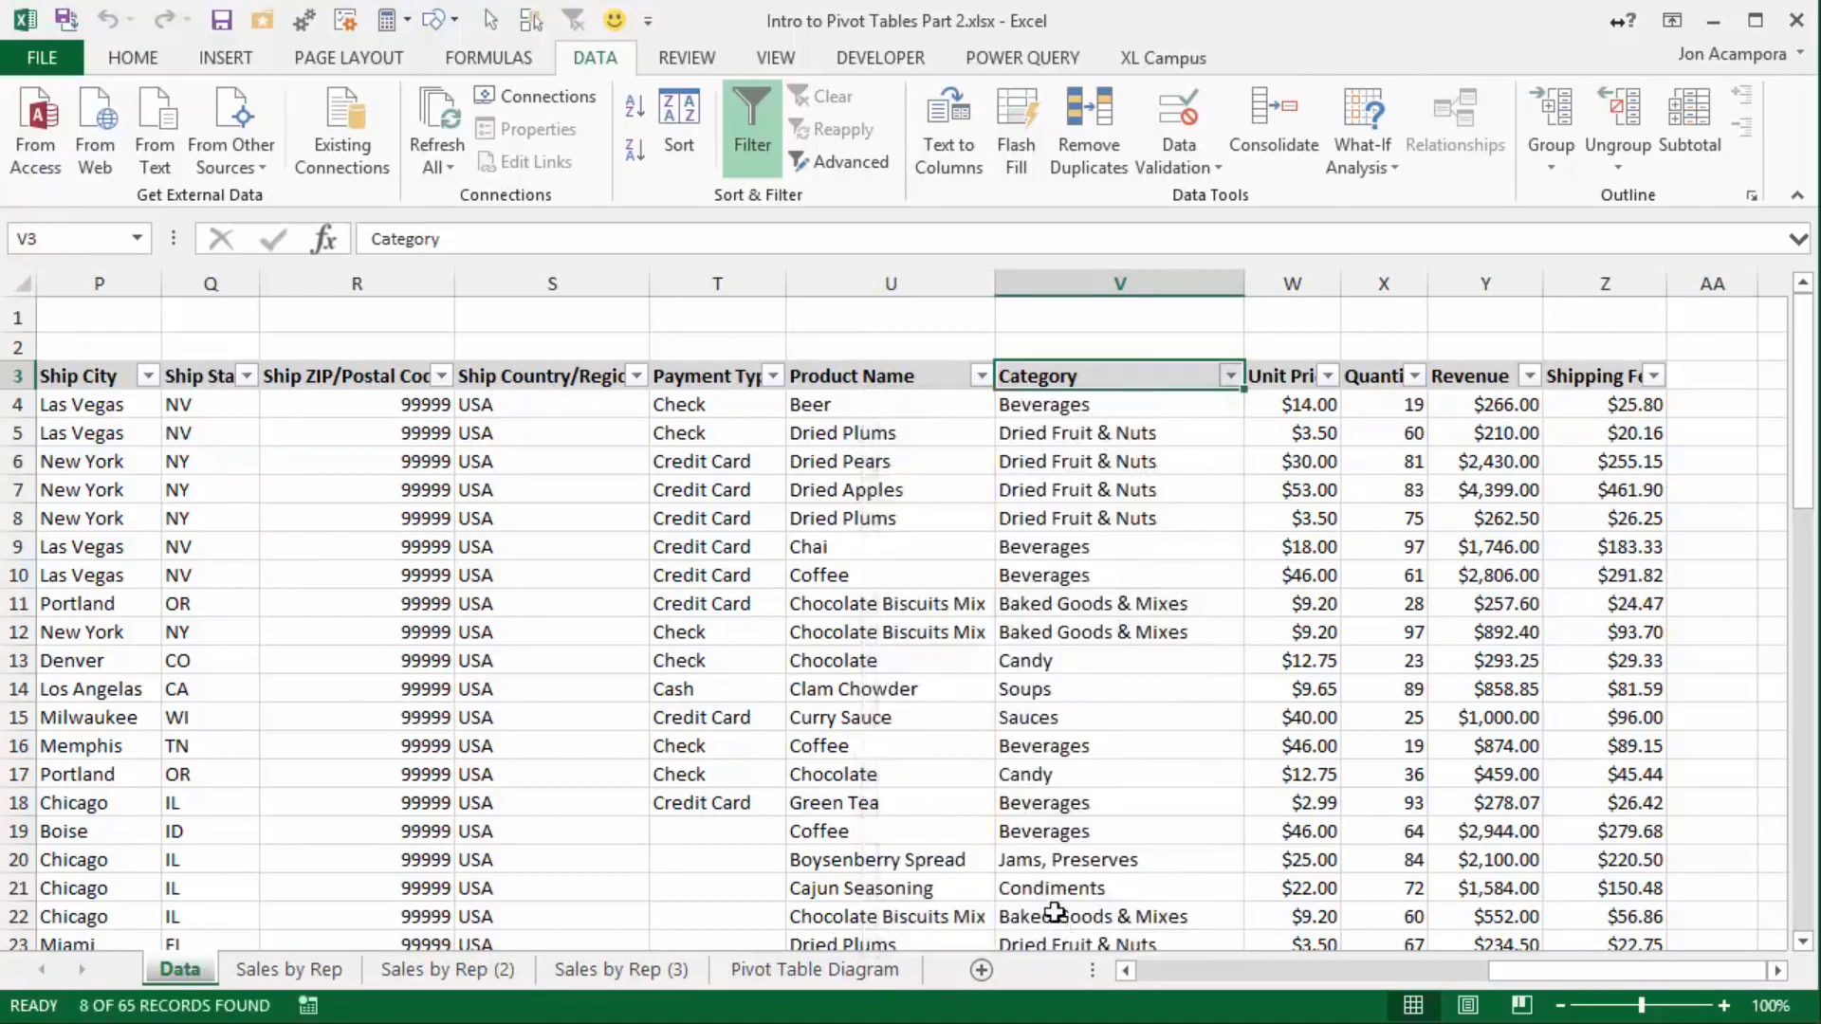
Fill only the visible blank Category cells, rows 41 to 54, with "Shipping Fee" in one entry
left_click(1148, 402)
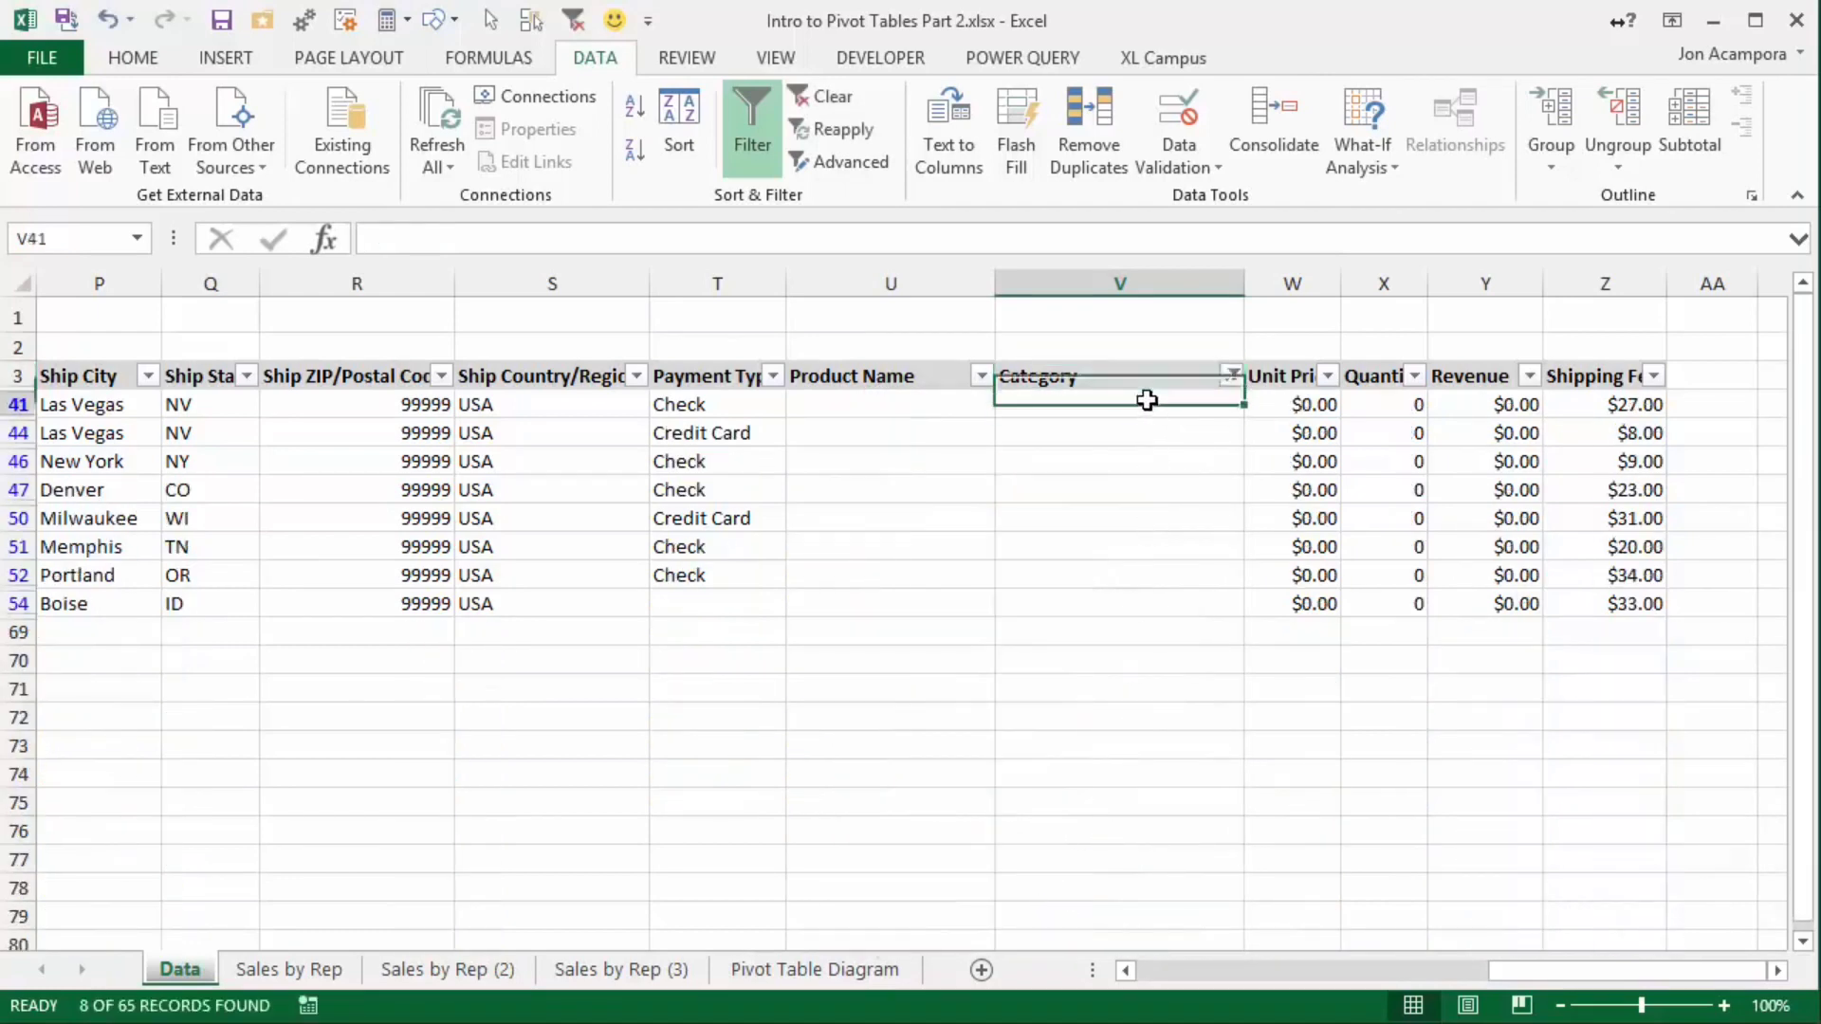
left_click_drag(1148, 402, 1133, 605)
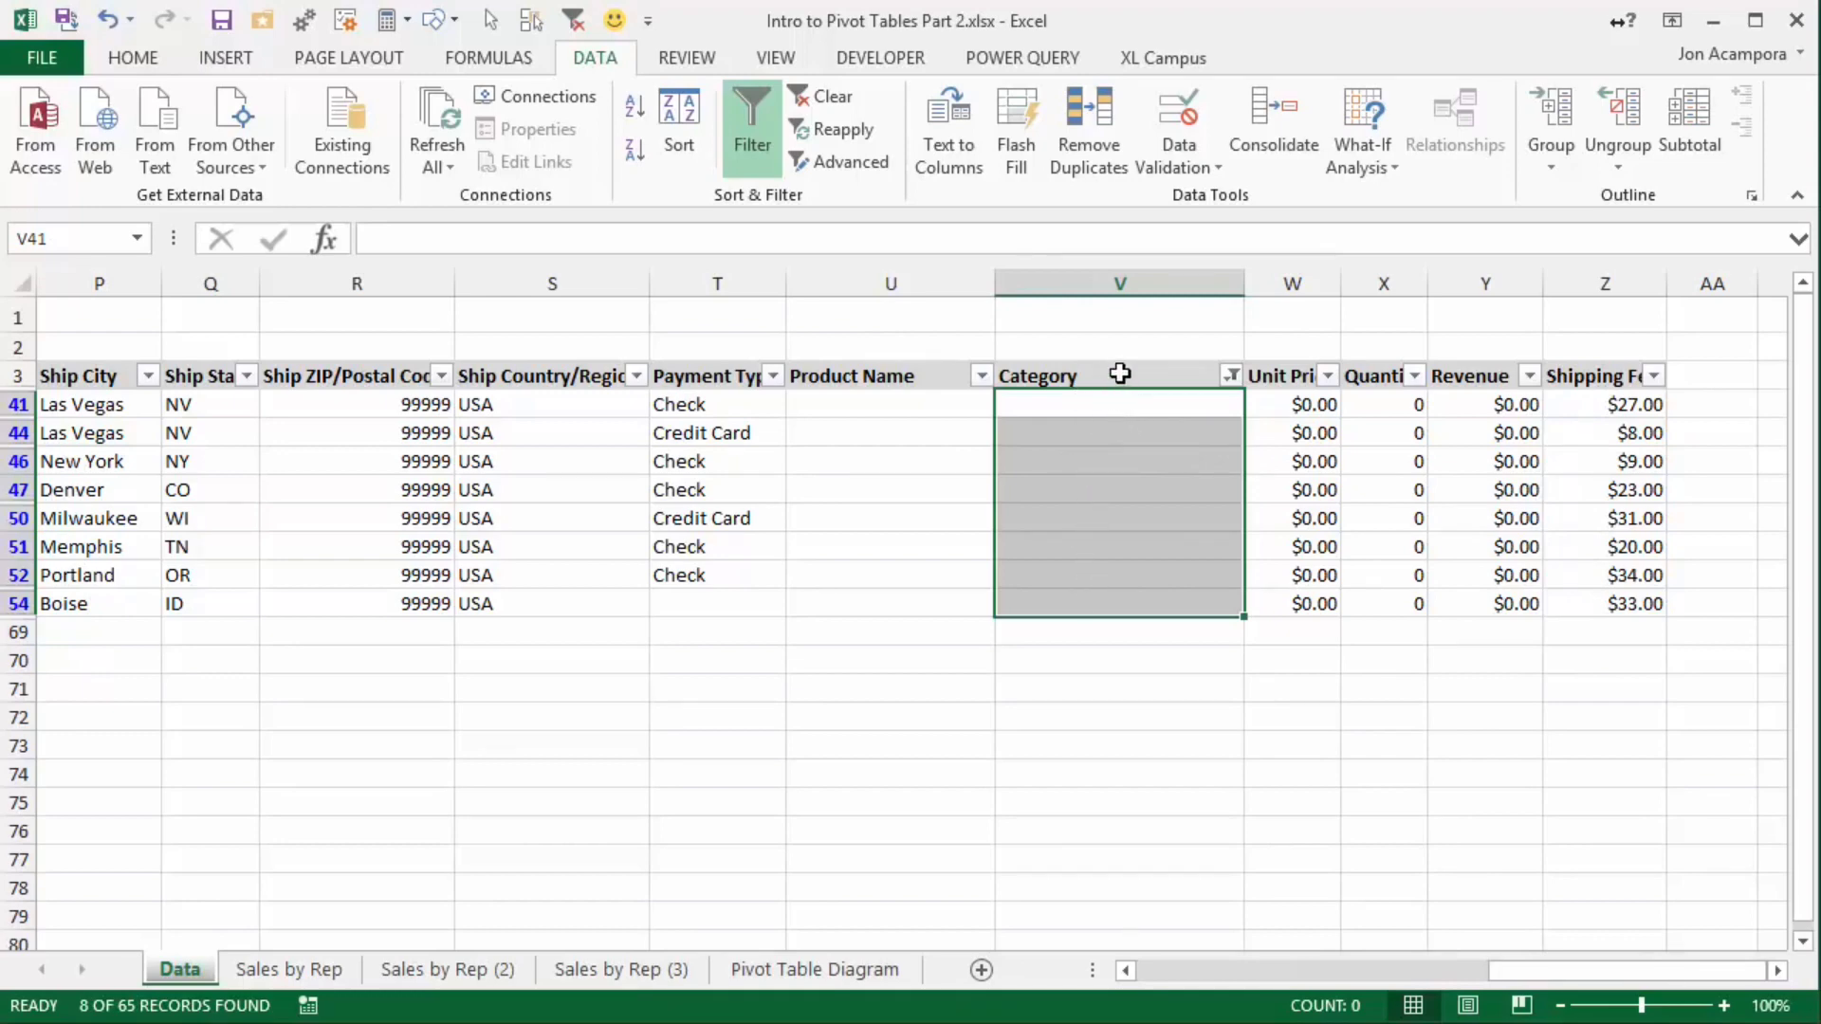
key("alt+semicolon")
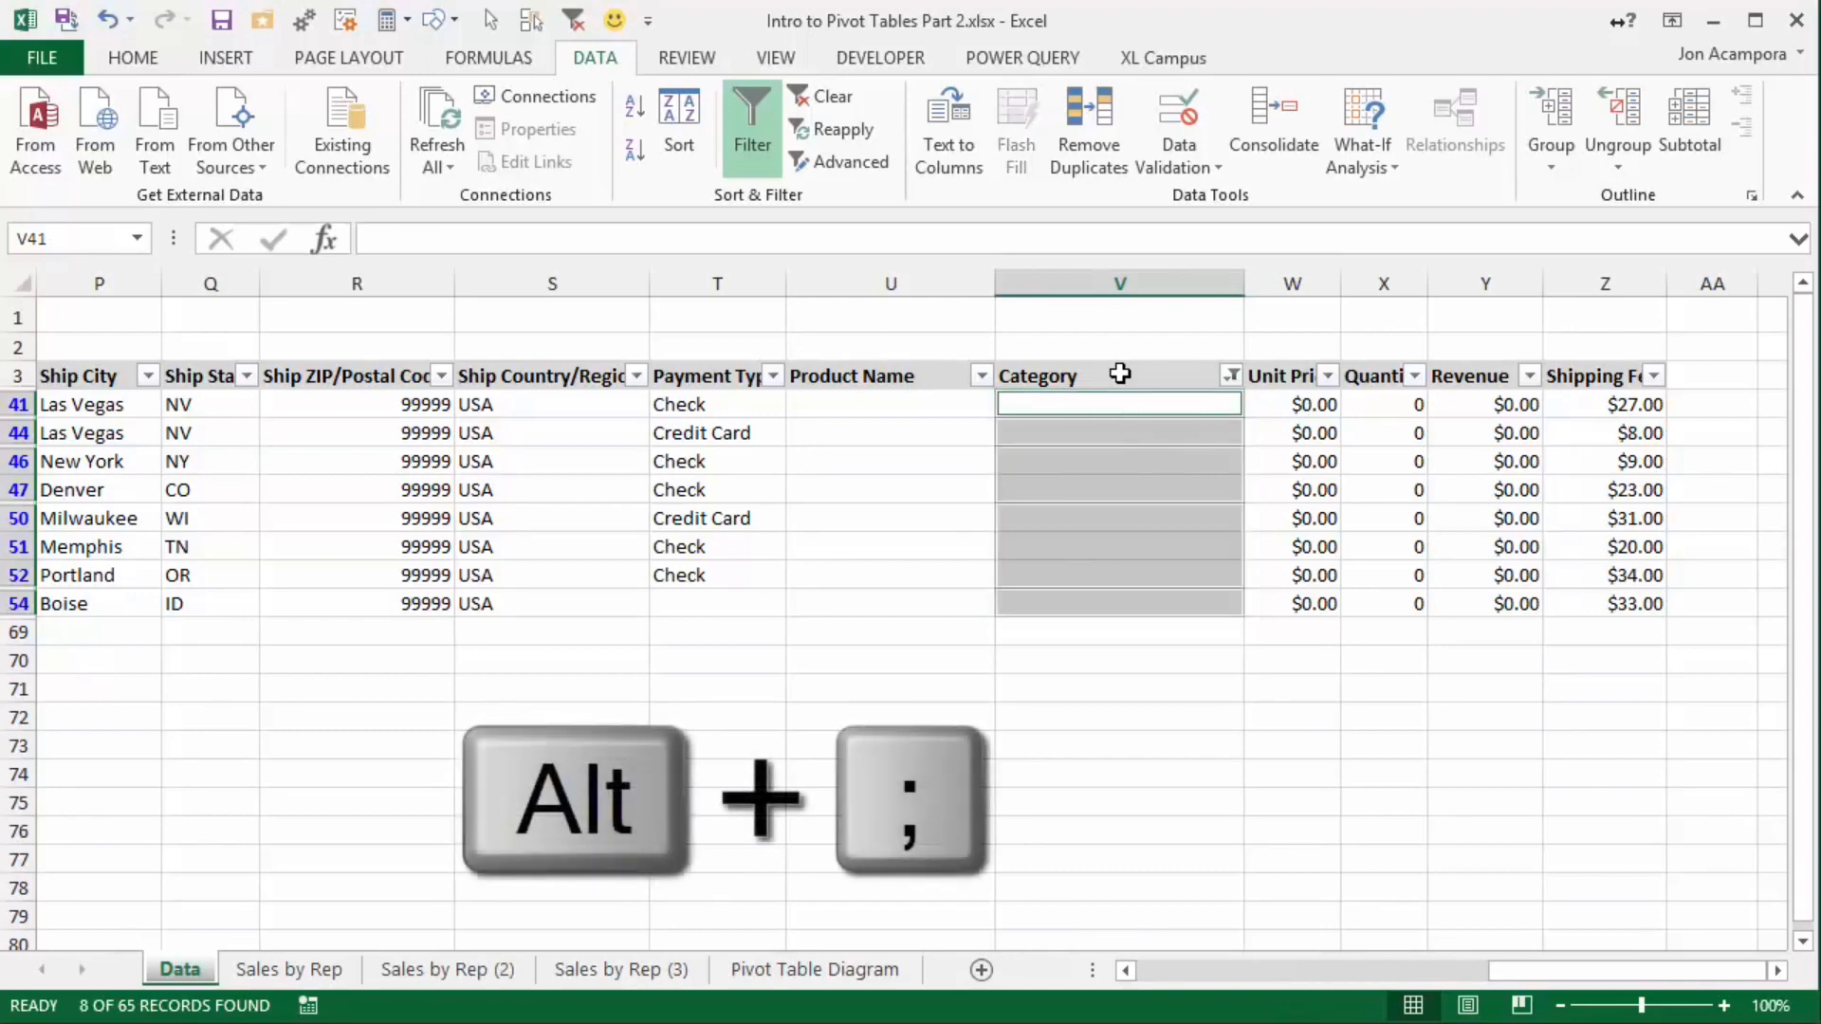
type("Shipping Fee")
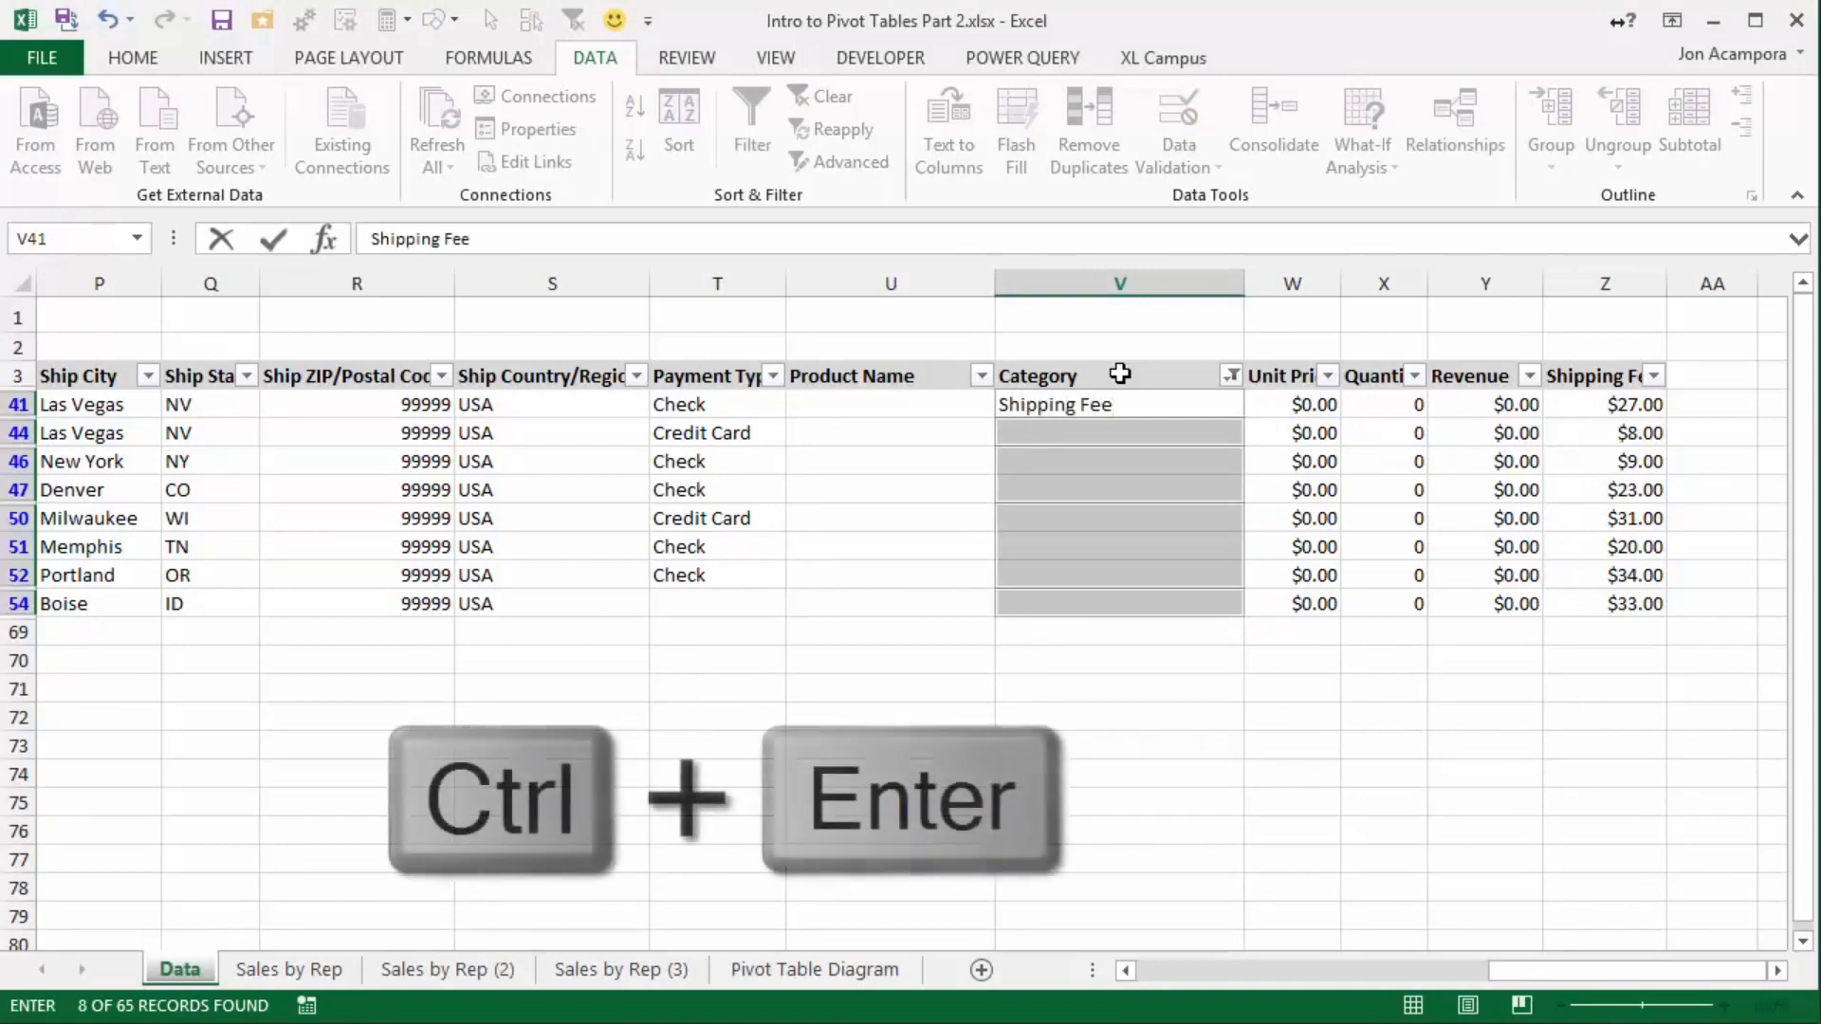
key("ctrl+Return")
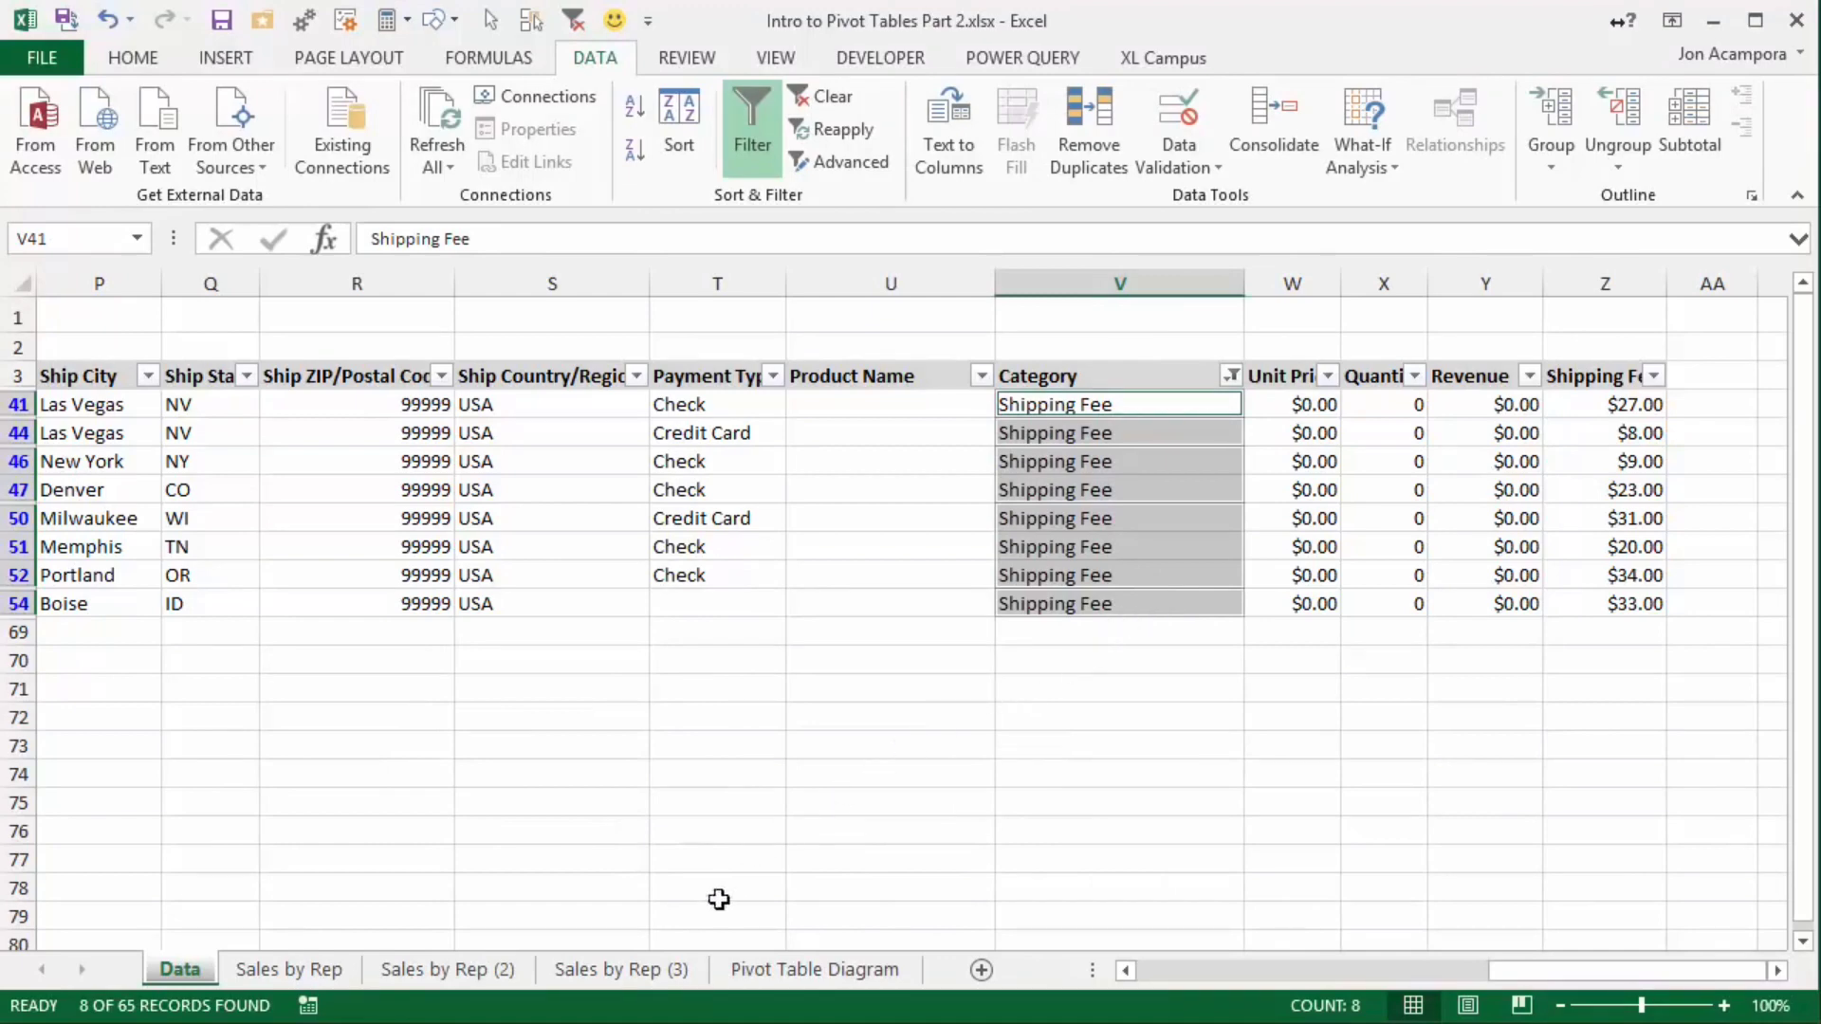
Refresh the pivot table on the Sales by Rep (3) sheet and check its Shipping Fee row
left_click(653, 977)
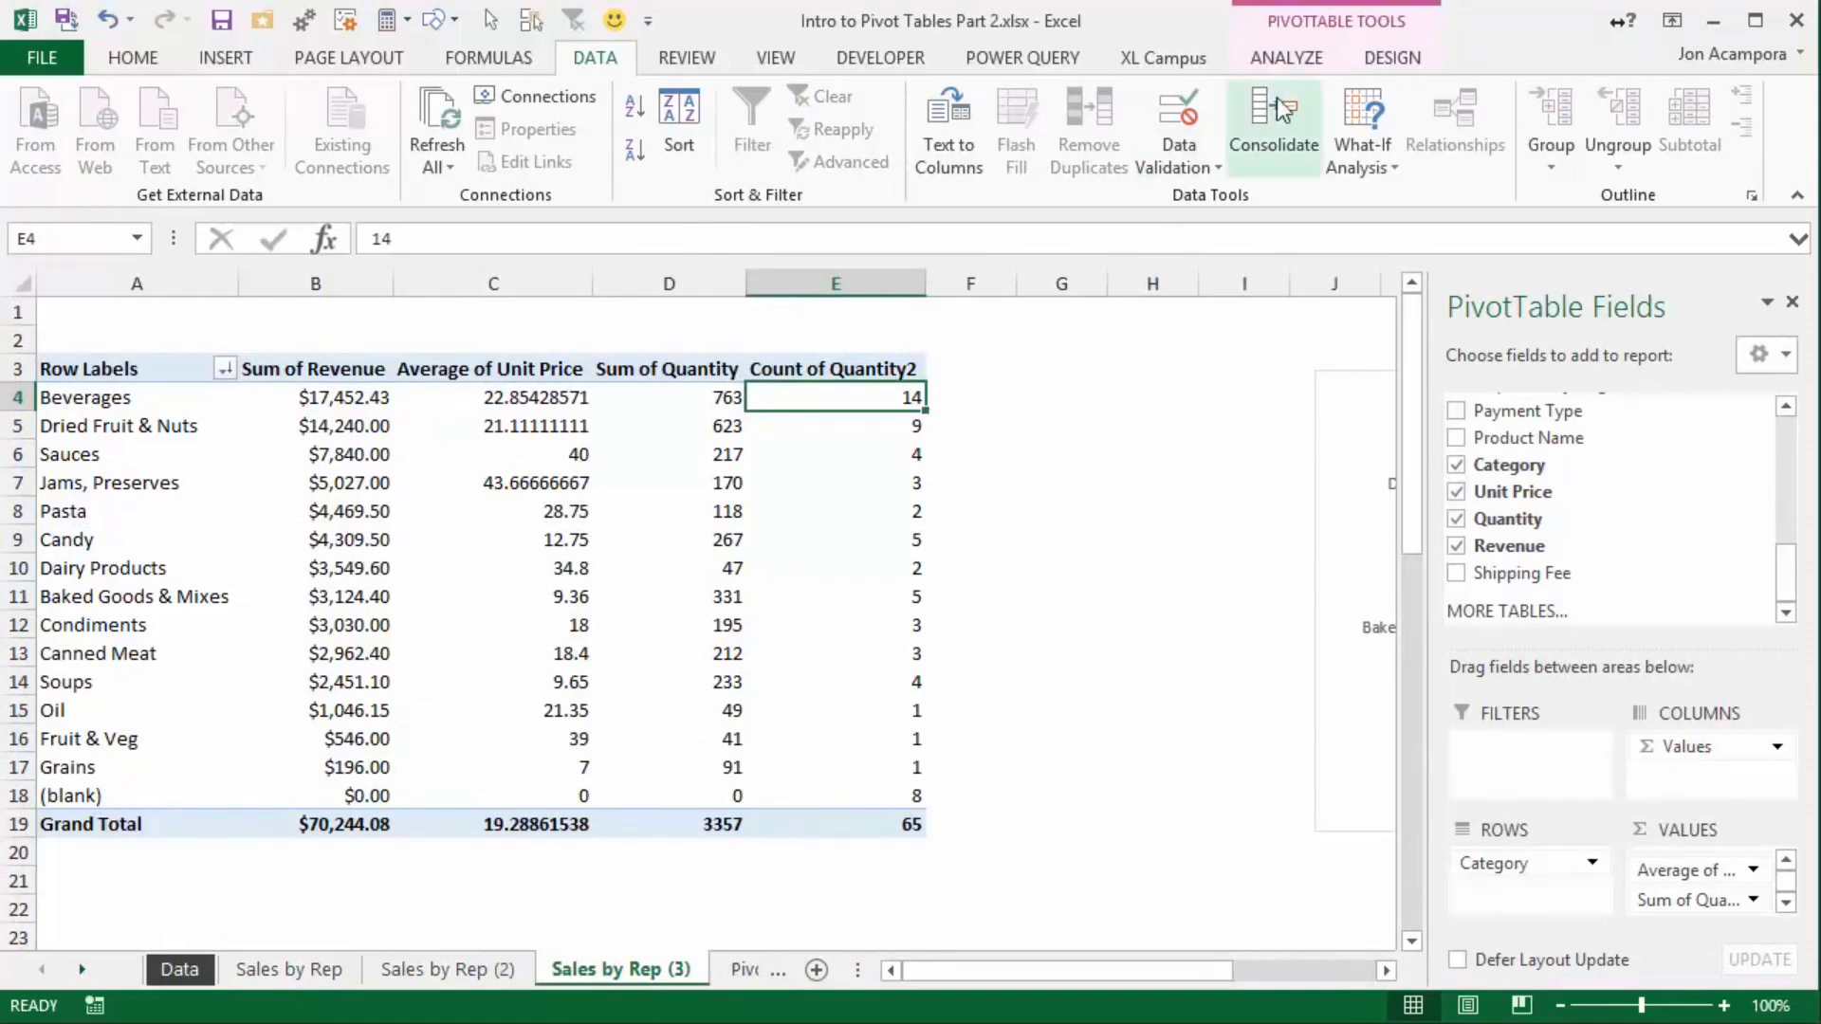
left_click(1288, 58)
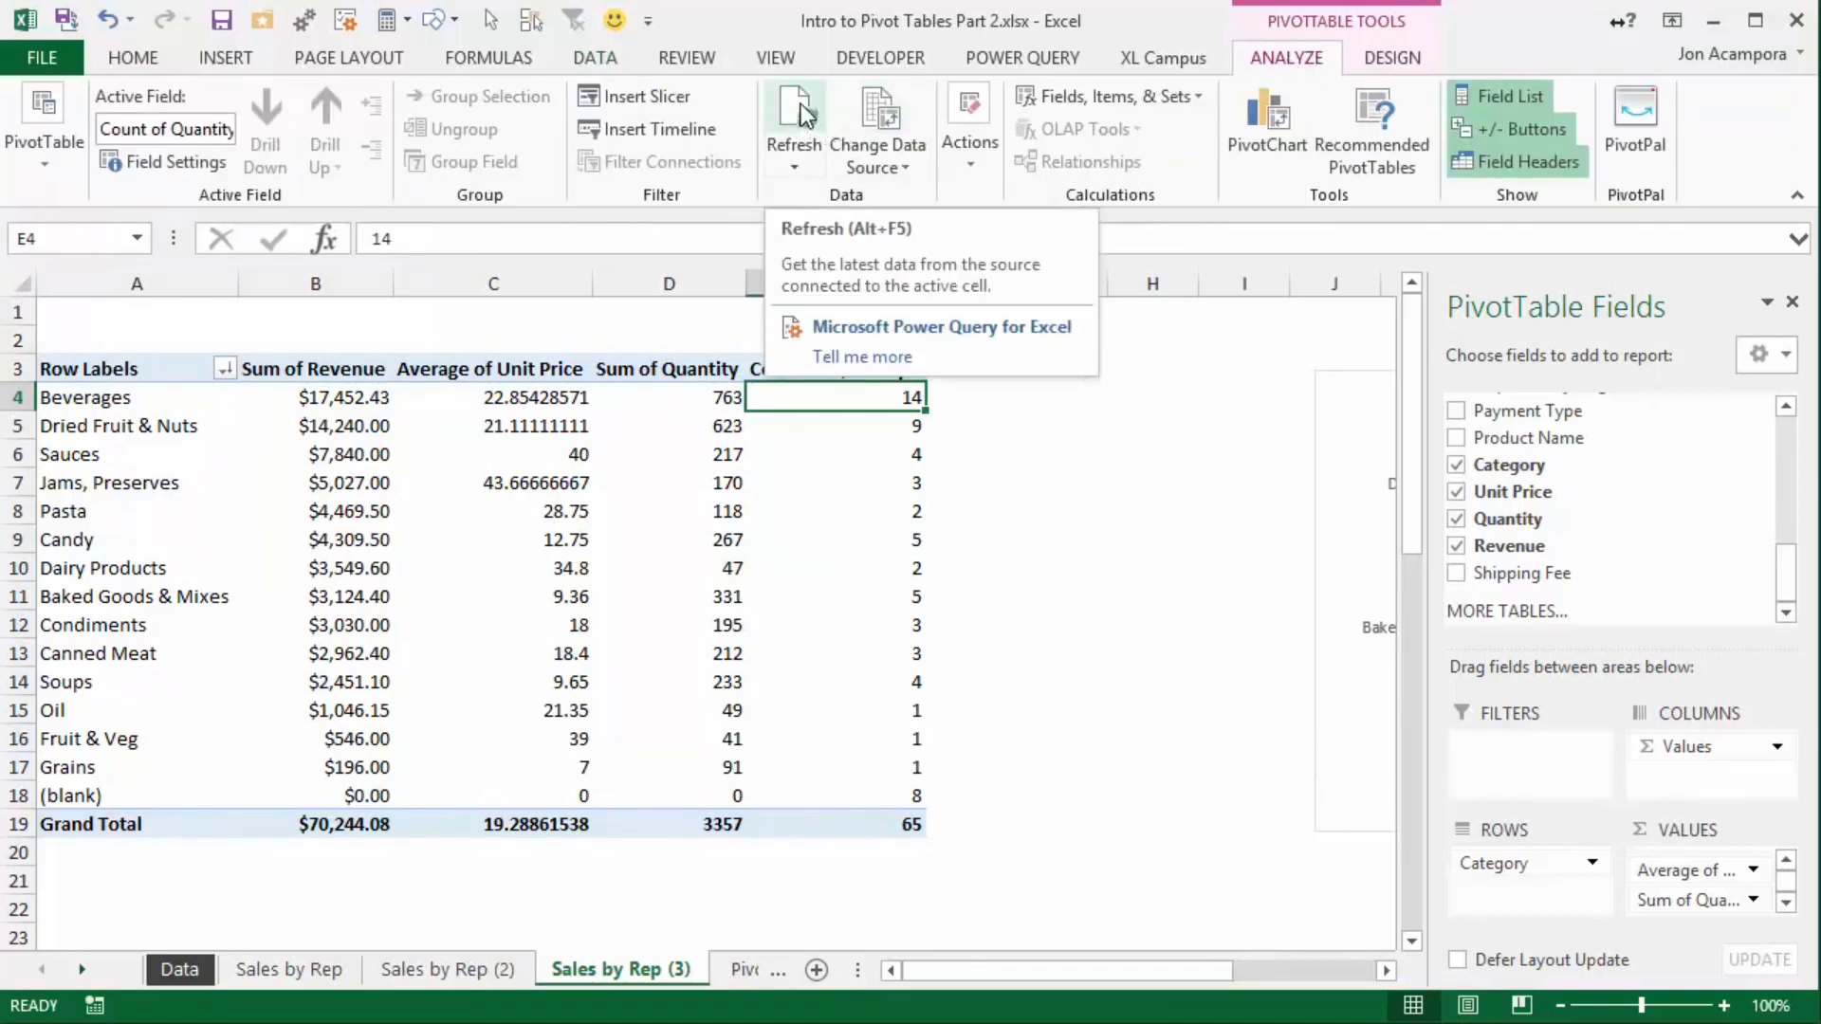
right_click(793, 397)
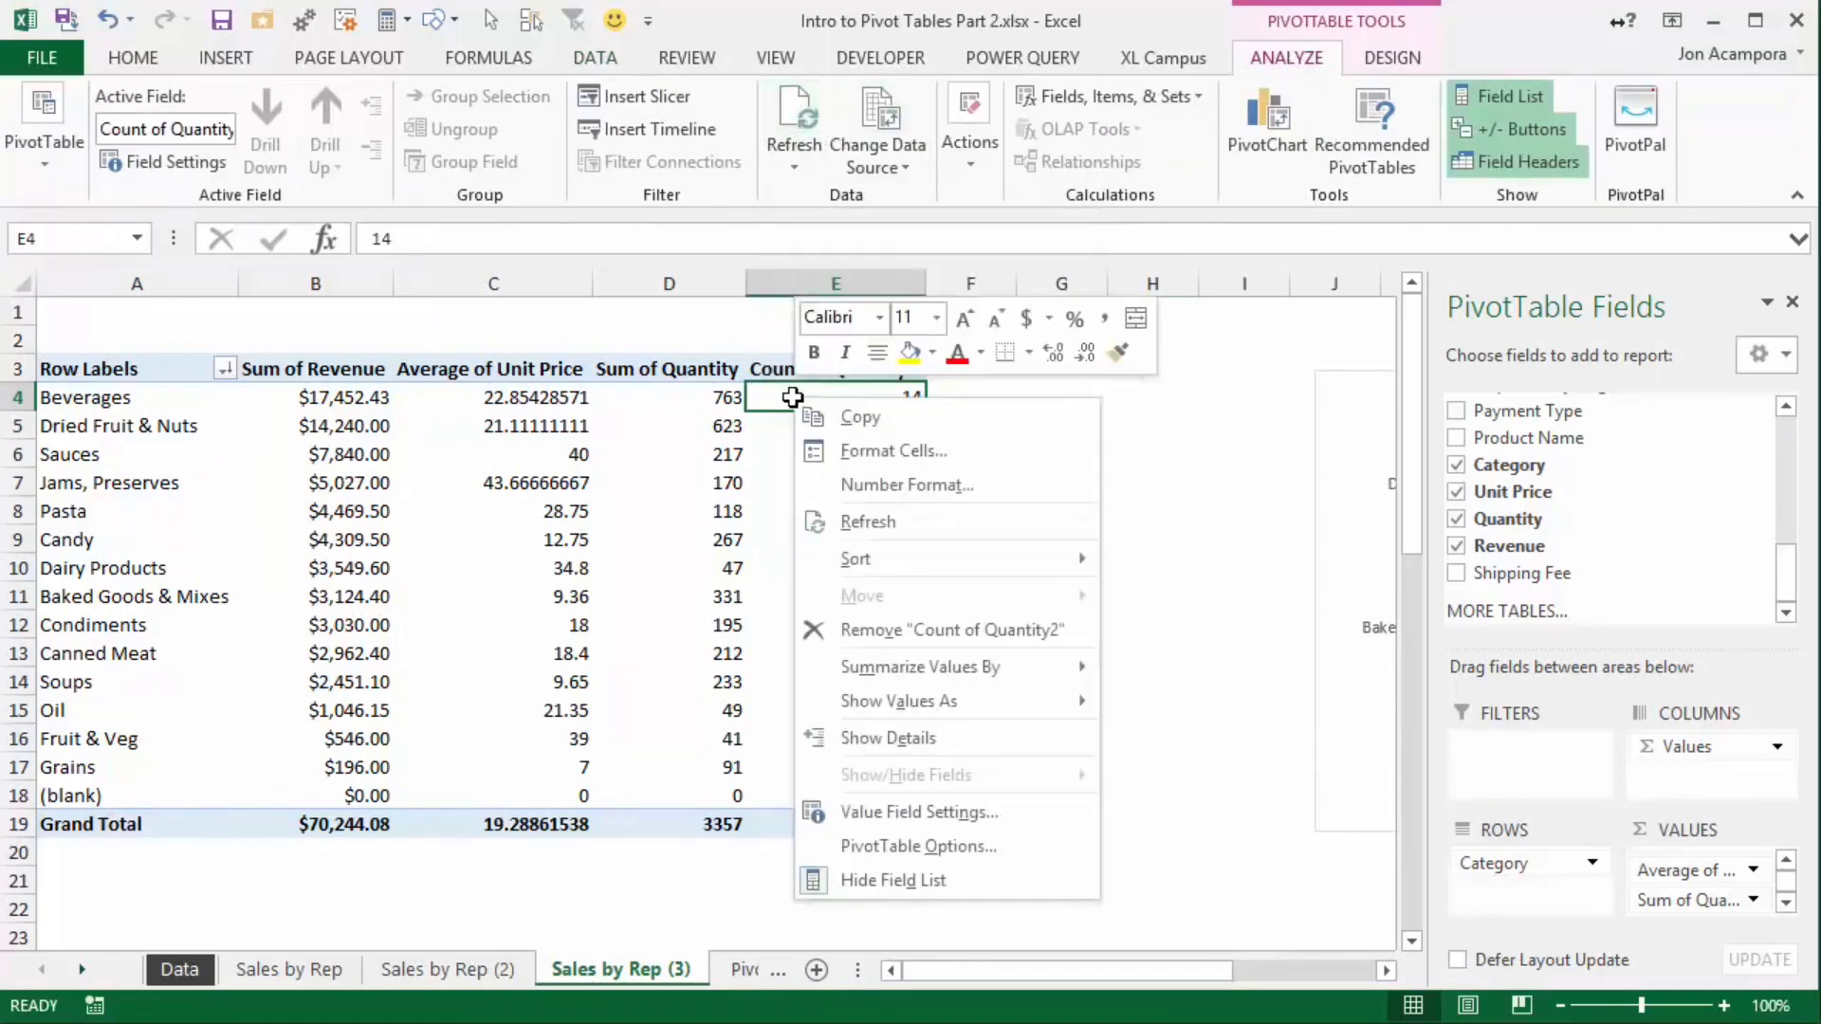
left_click(873, 520)
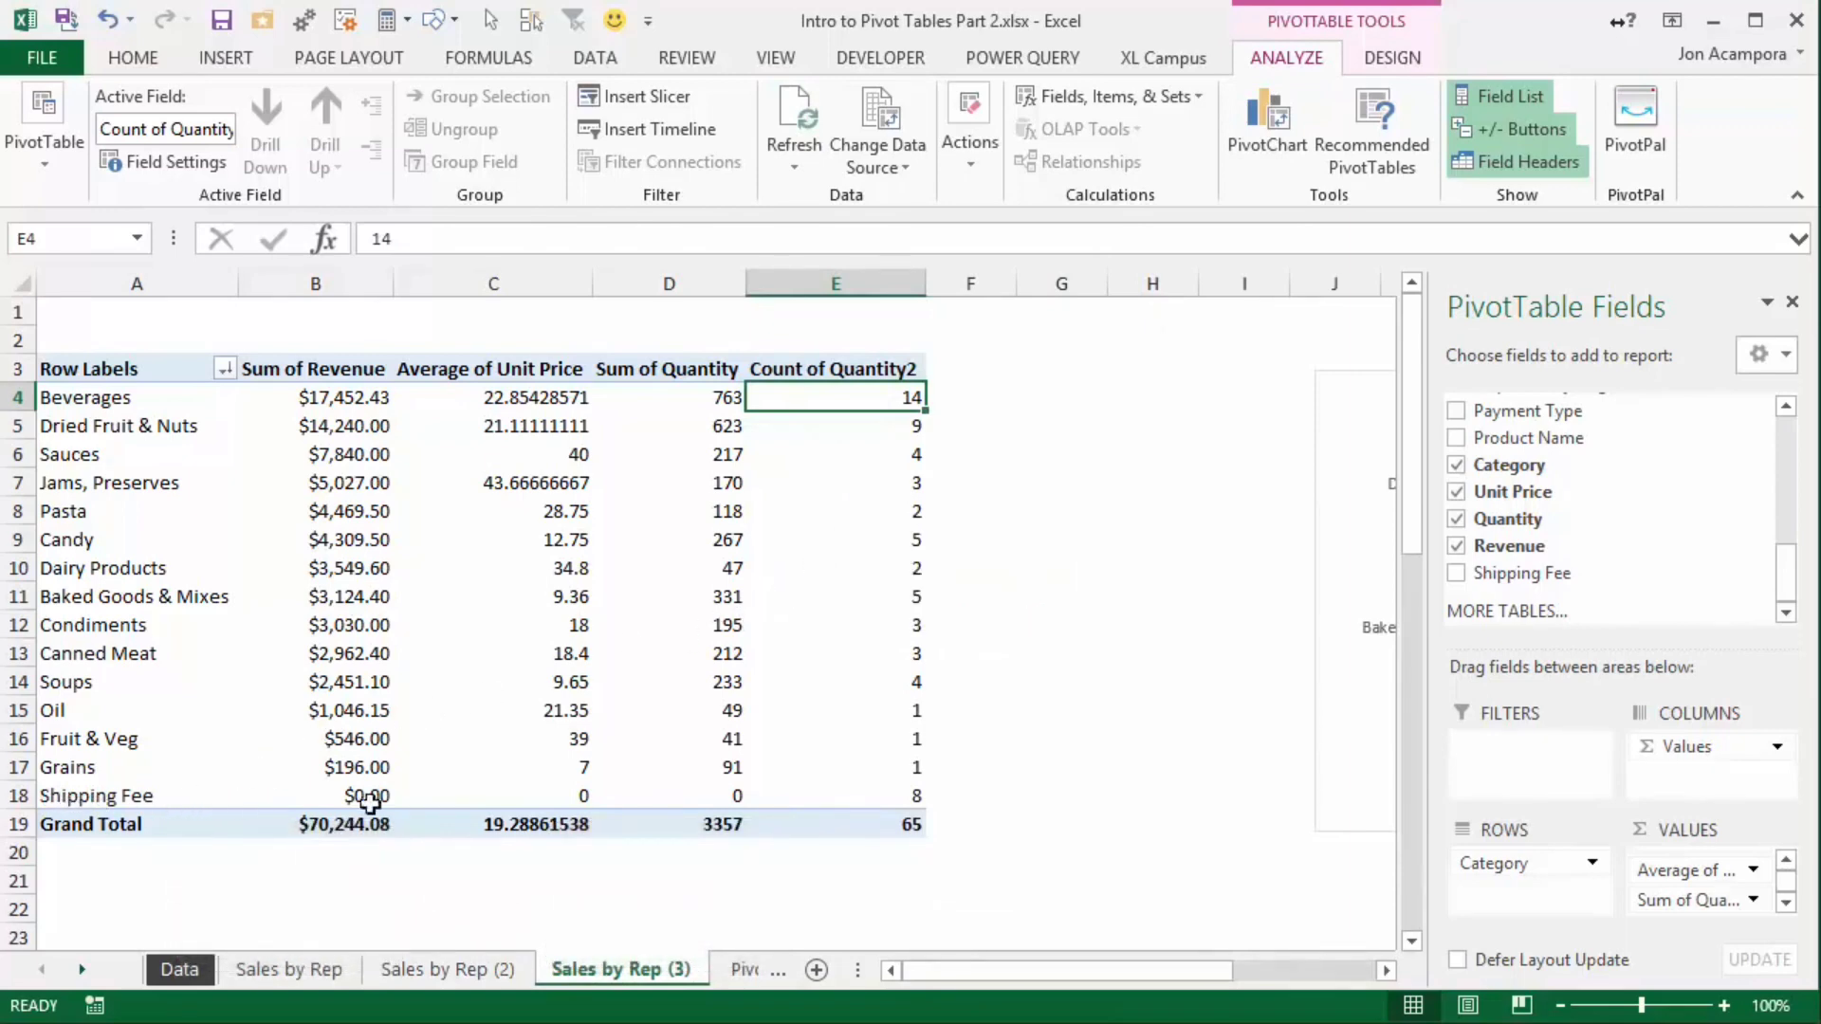
mouse_move(896, 792)
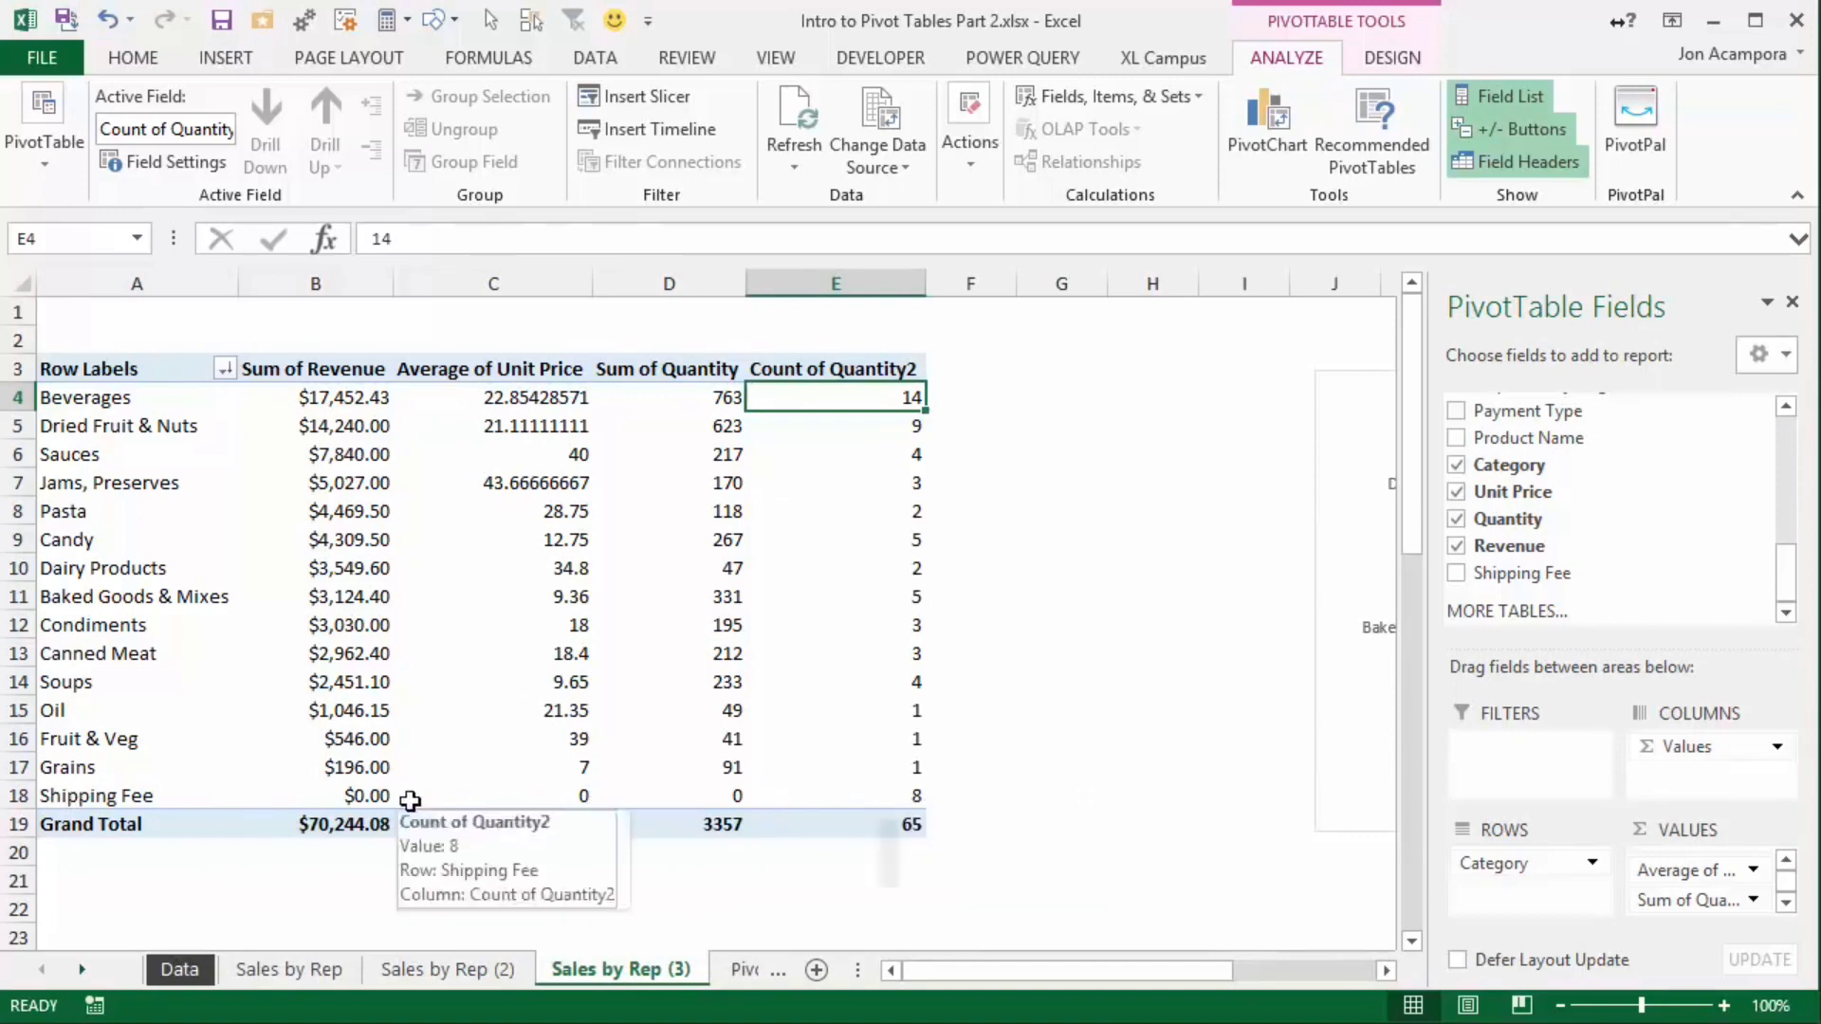
mouse_move(661, 790)
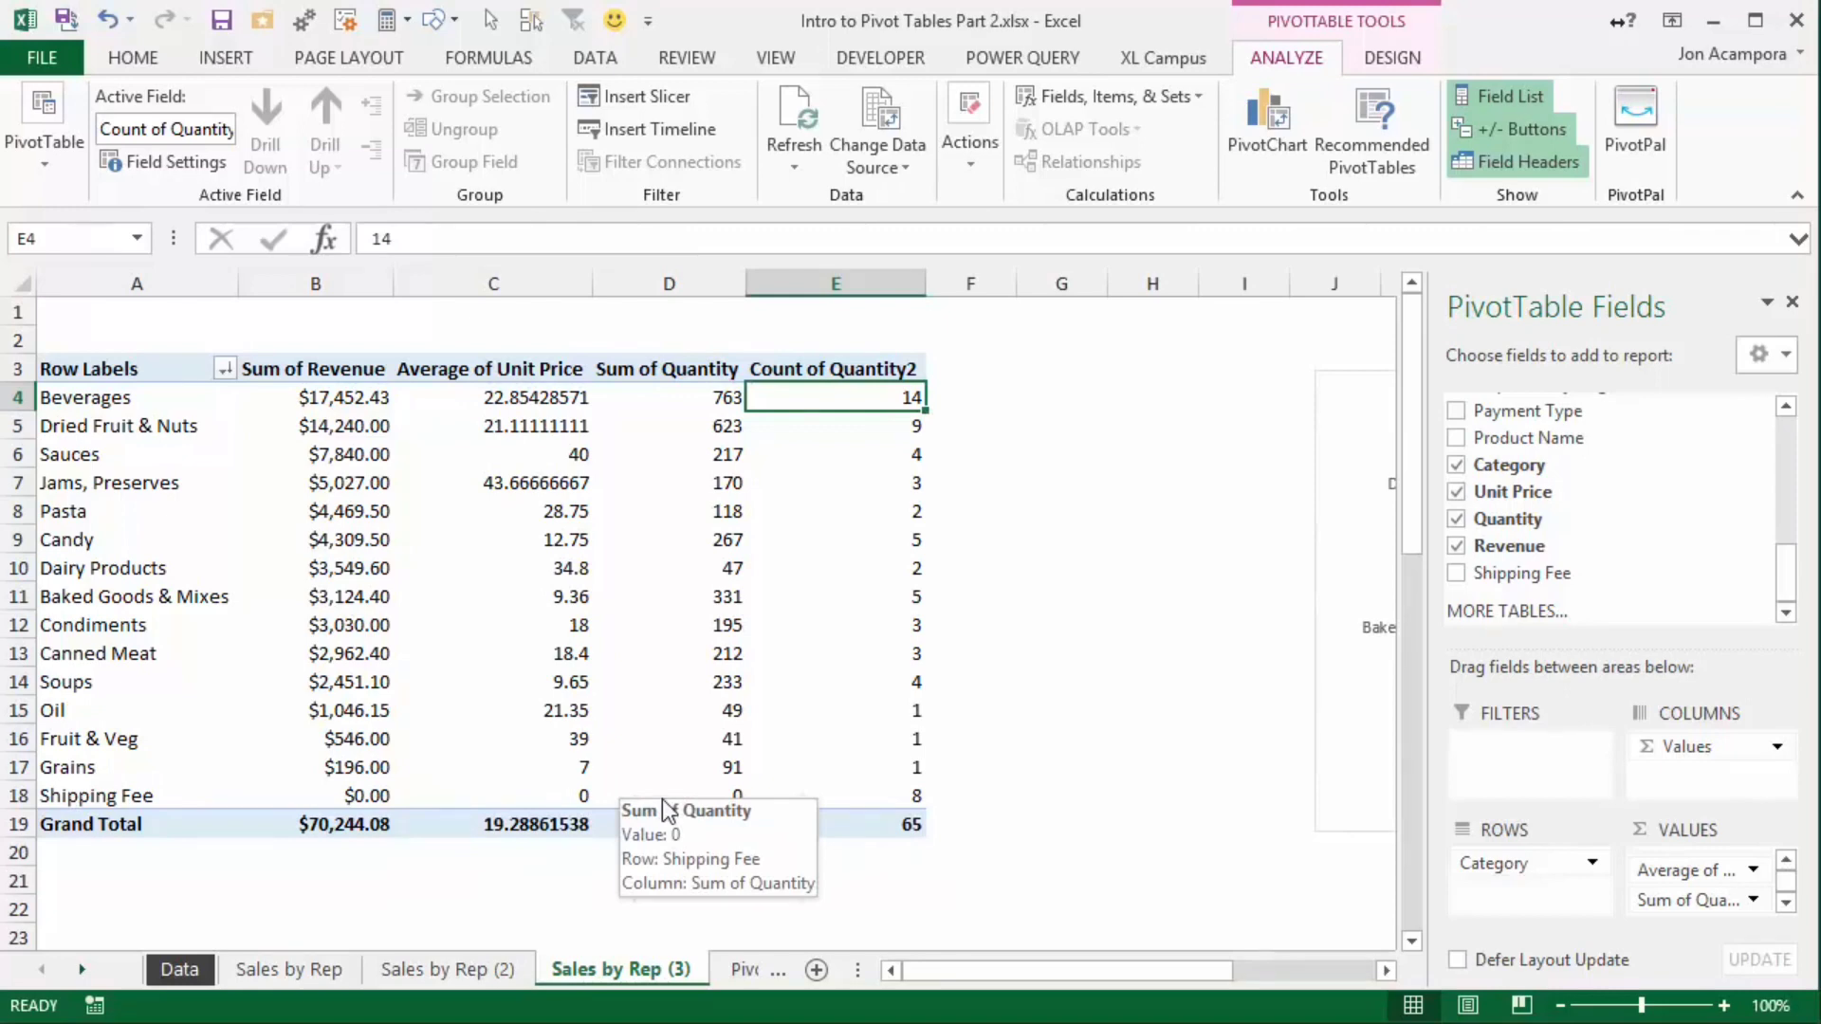
Duplicate the Sales by Rep (3) sheet and remove the quantity and average unit price values from the copy's pivot table
left_click_drag(628, 977, 539, 981)
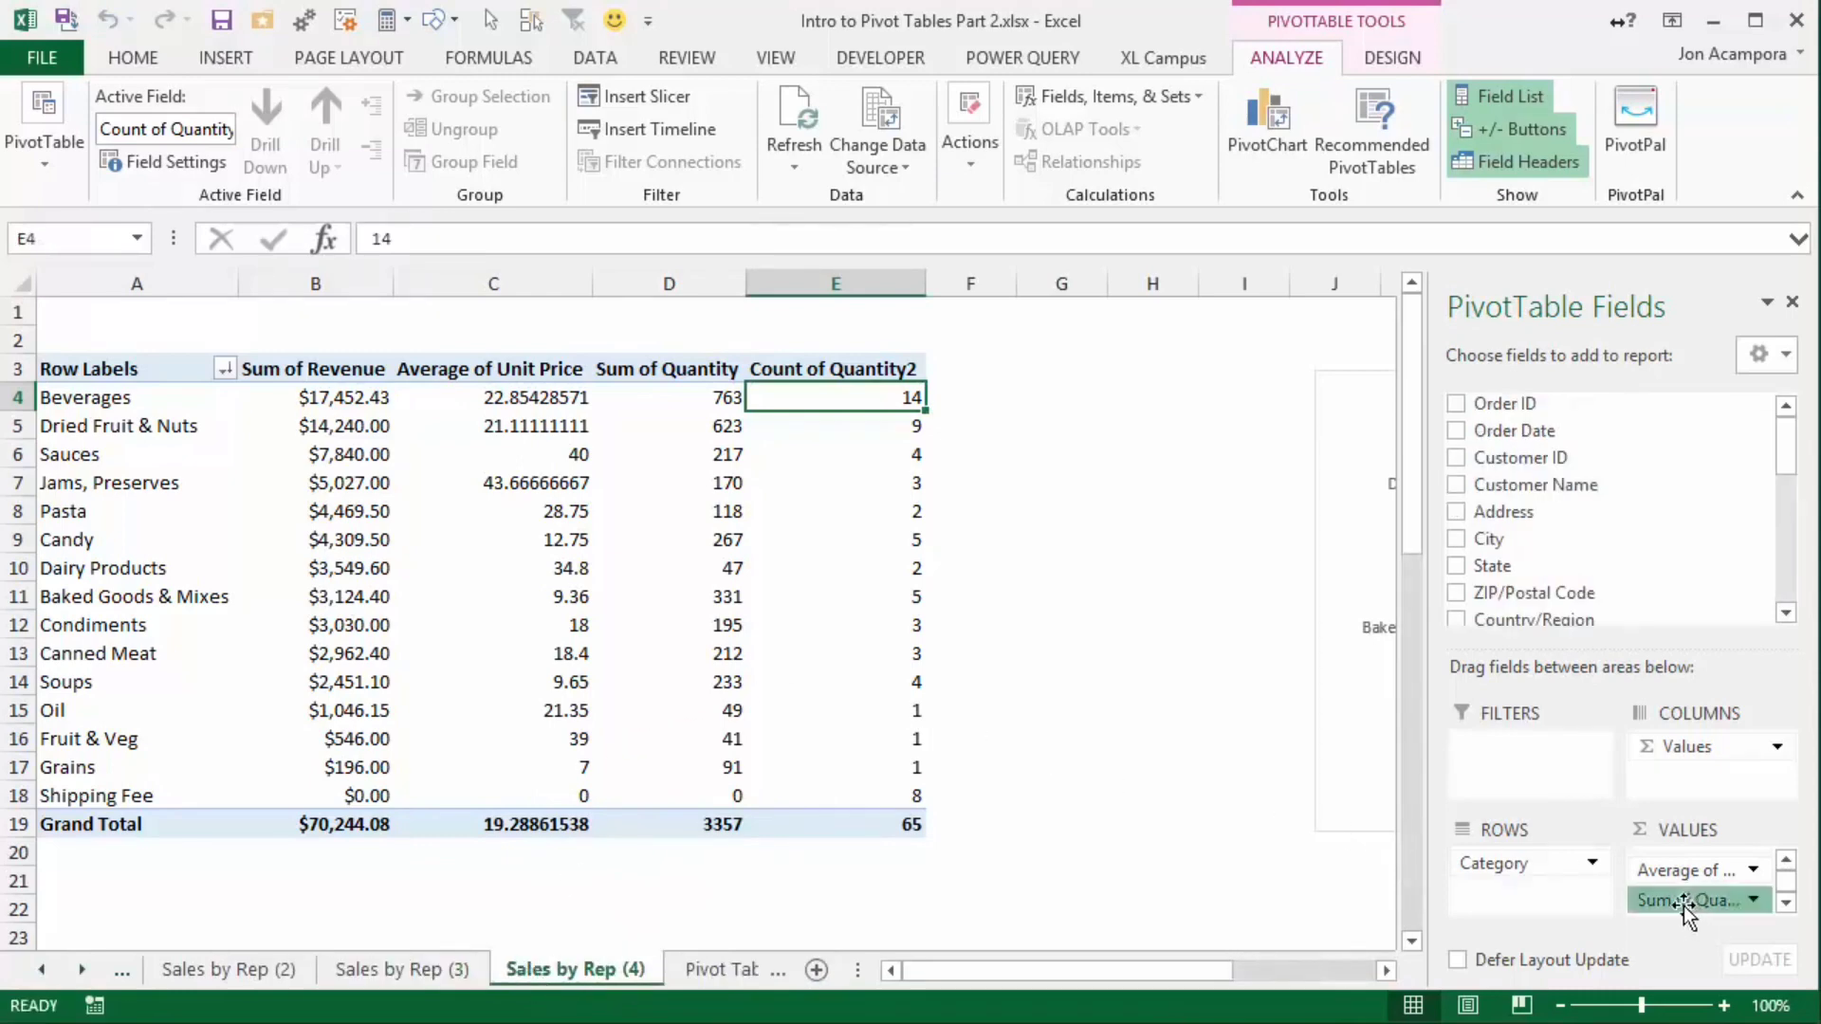
left_click_drag(1683, 907, 1295, 906)
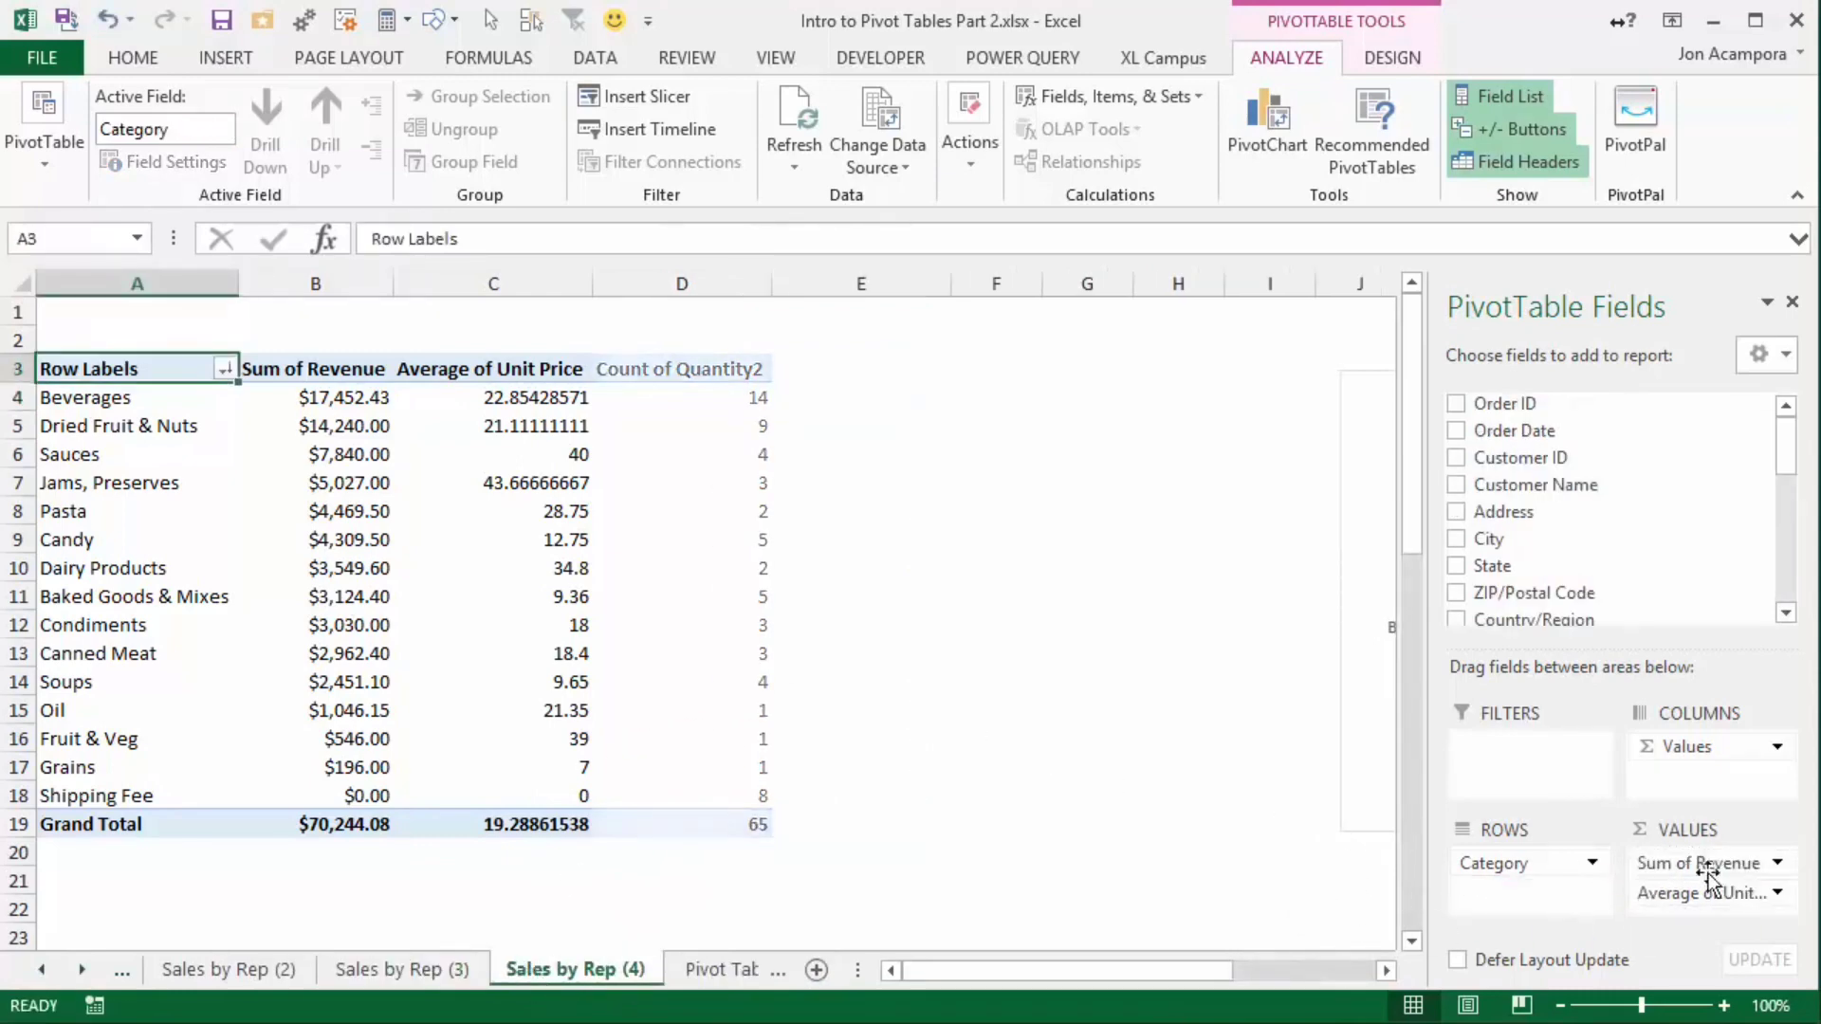
left_click_drag(1708, 888, 1091, 871)
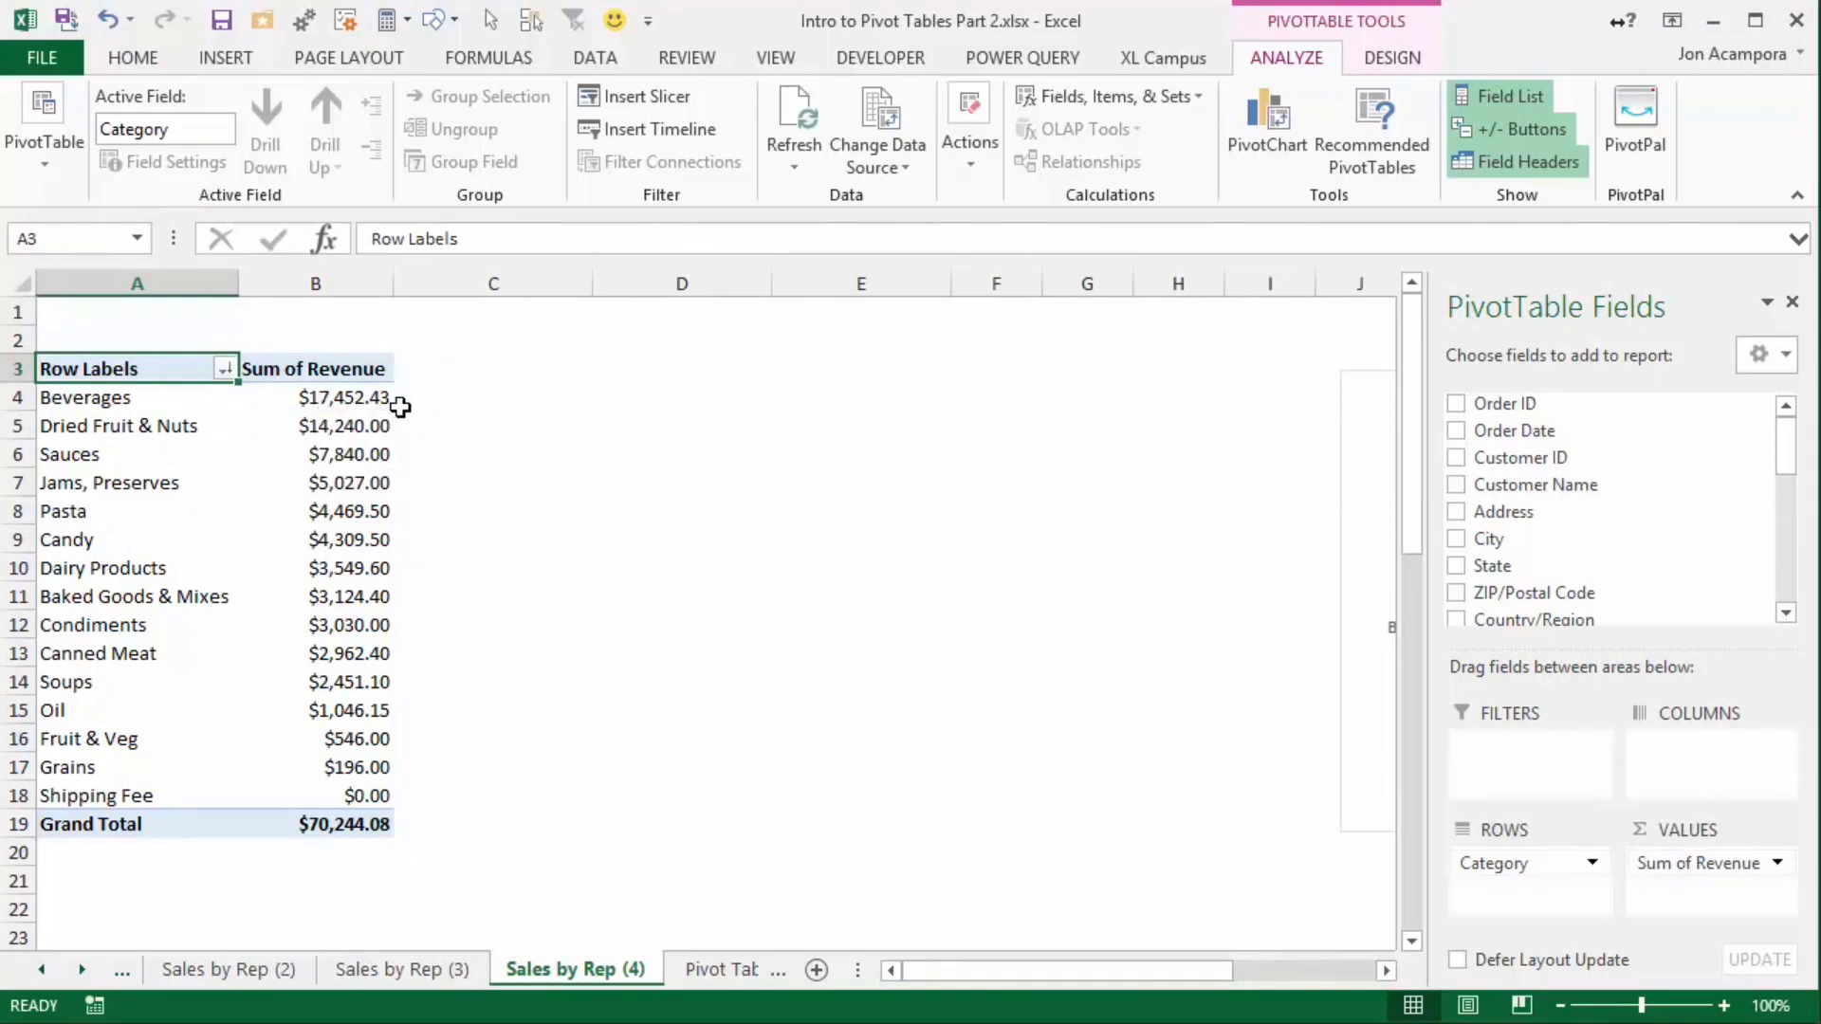
mouse_move(369, 399)
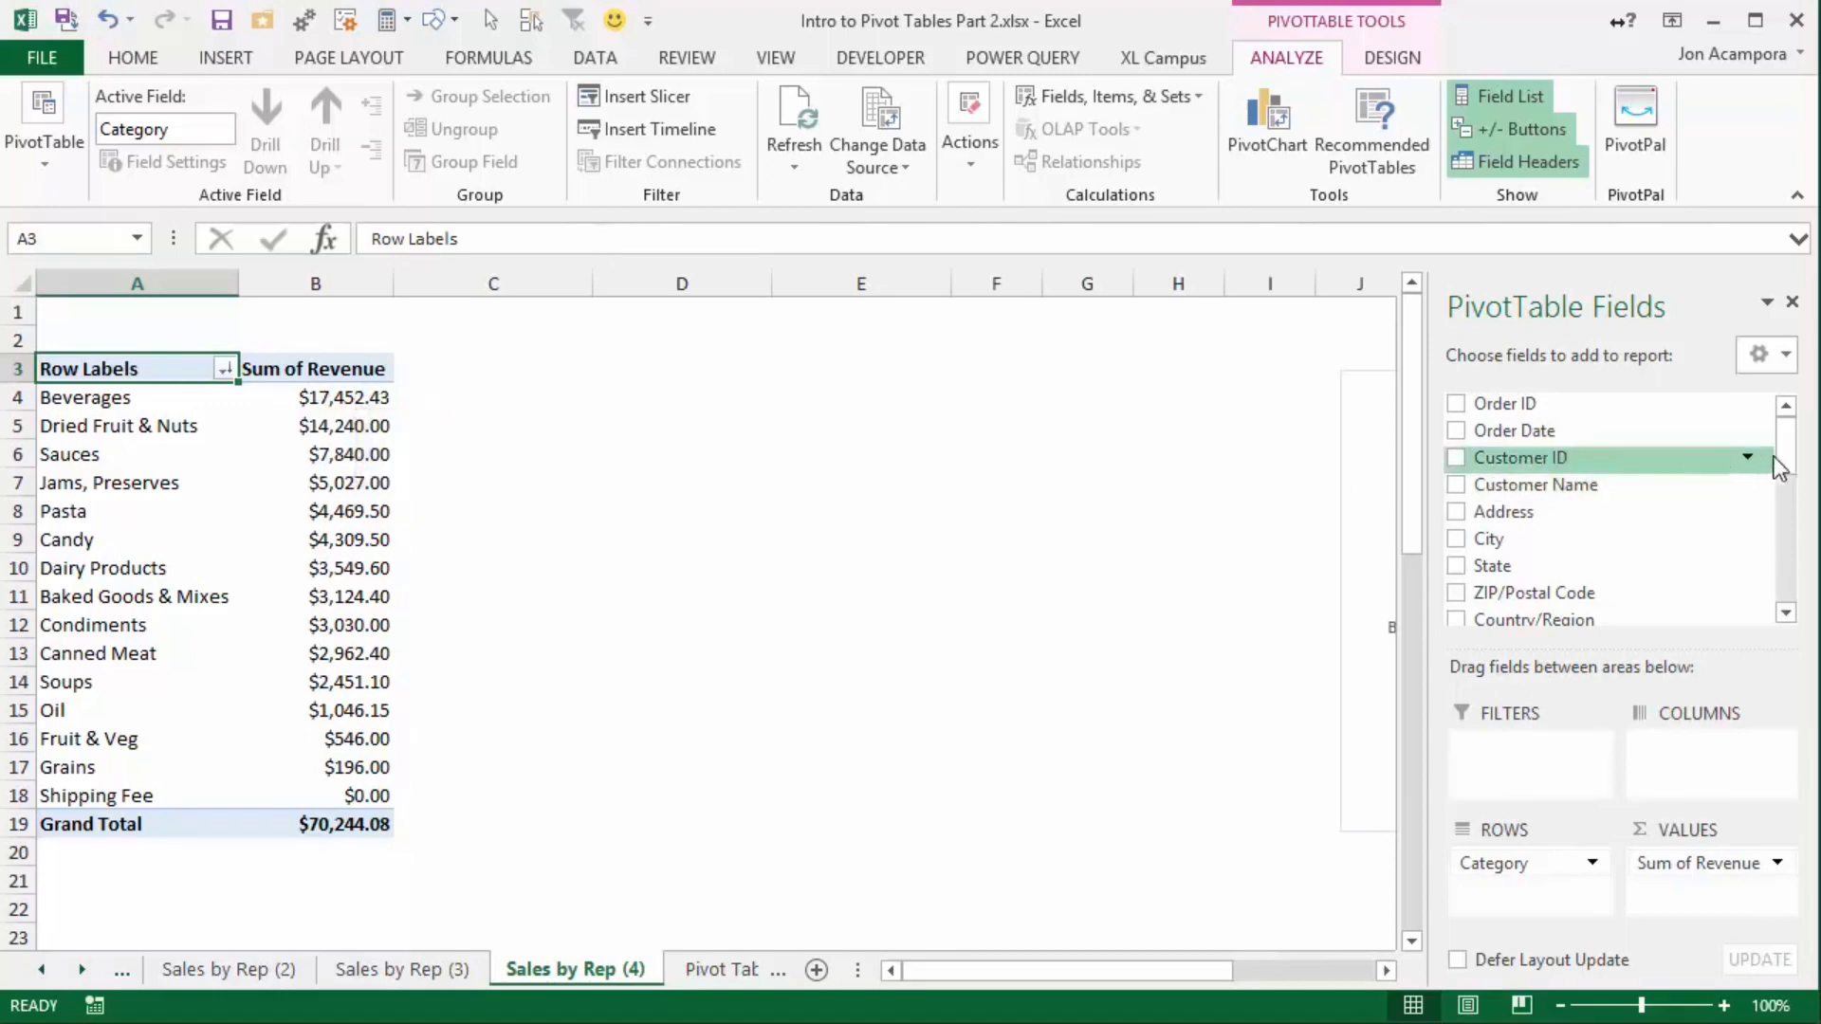
Add the Revenue field a second time to the pivot table's values, after Sum of Revenue
scroll(1764, 493, "down", 2)
left_click_drag(1791, 530, 1784, 607)
left_click_drag(1537, 547, 1698, 896)
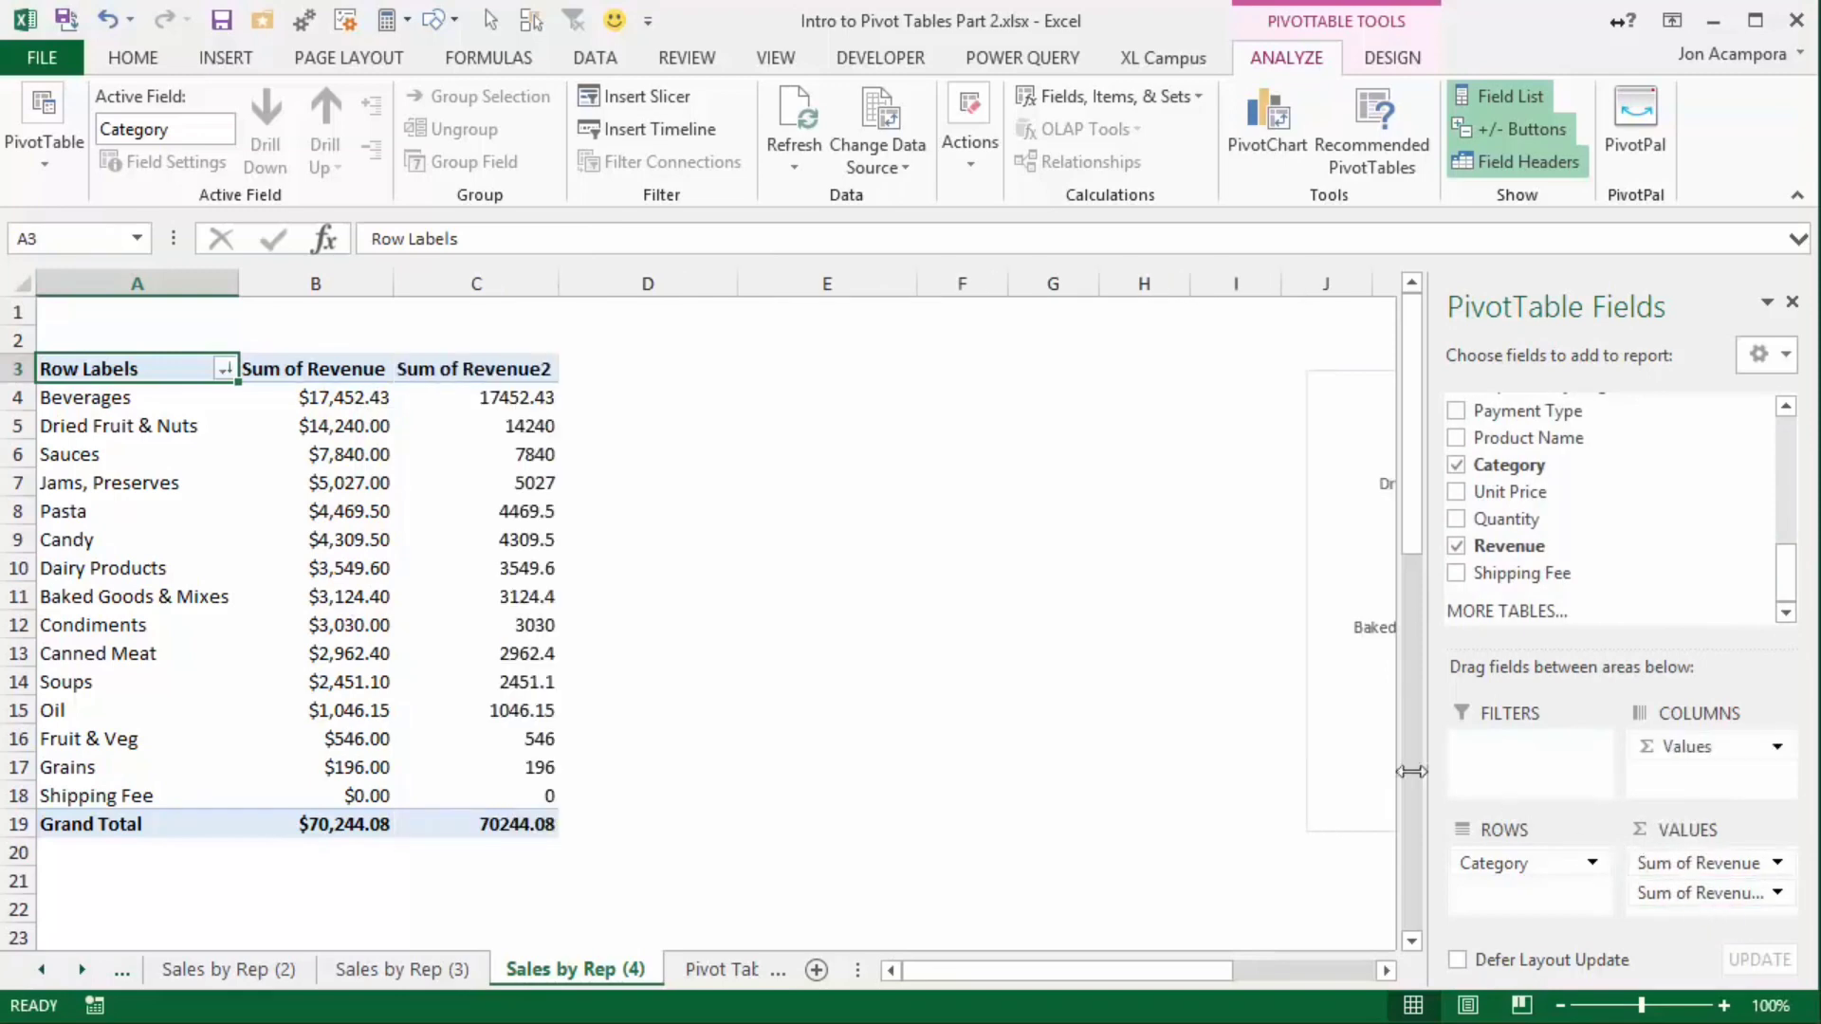
Show the Sum of Revenue2 values as % of Grand Total and select the percentages of the first three categories
right_click(488, 397)
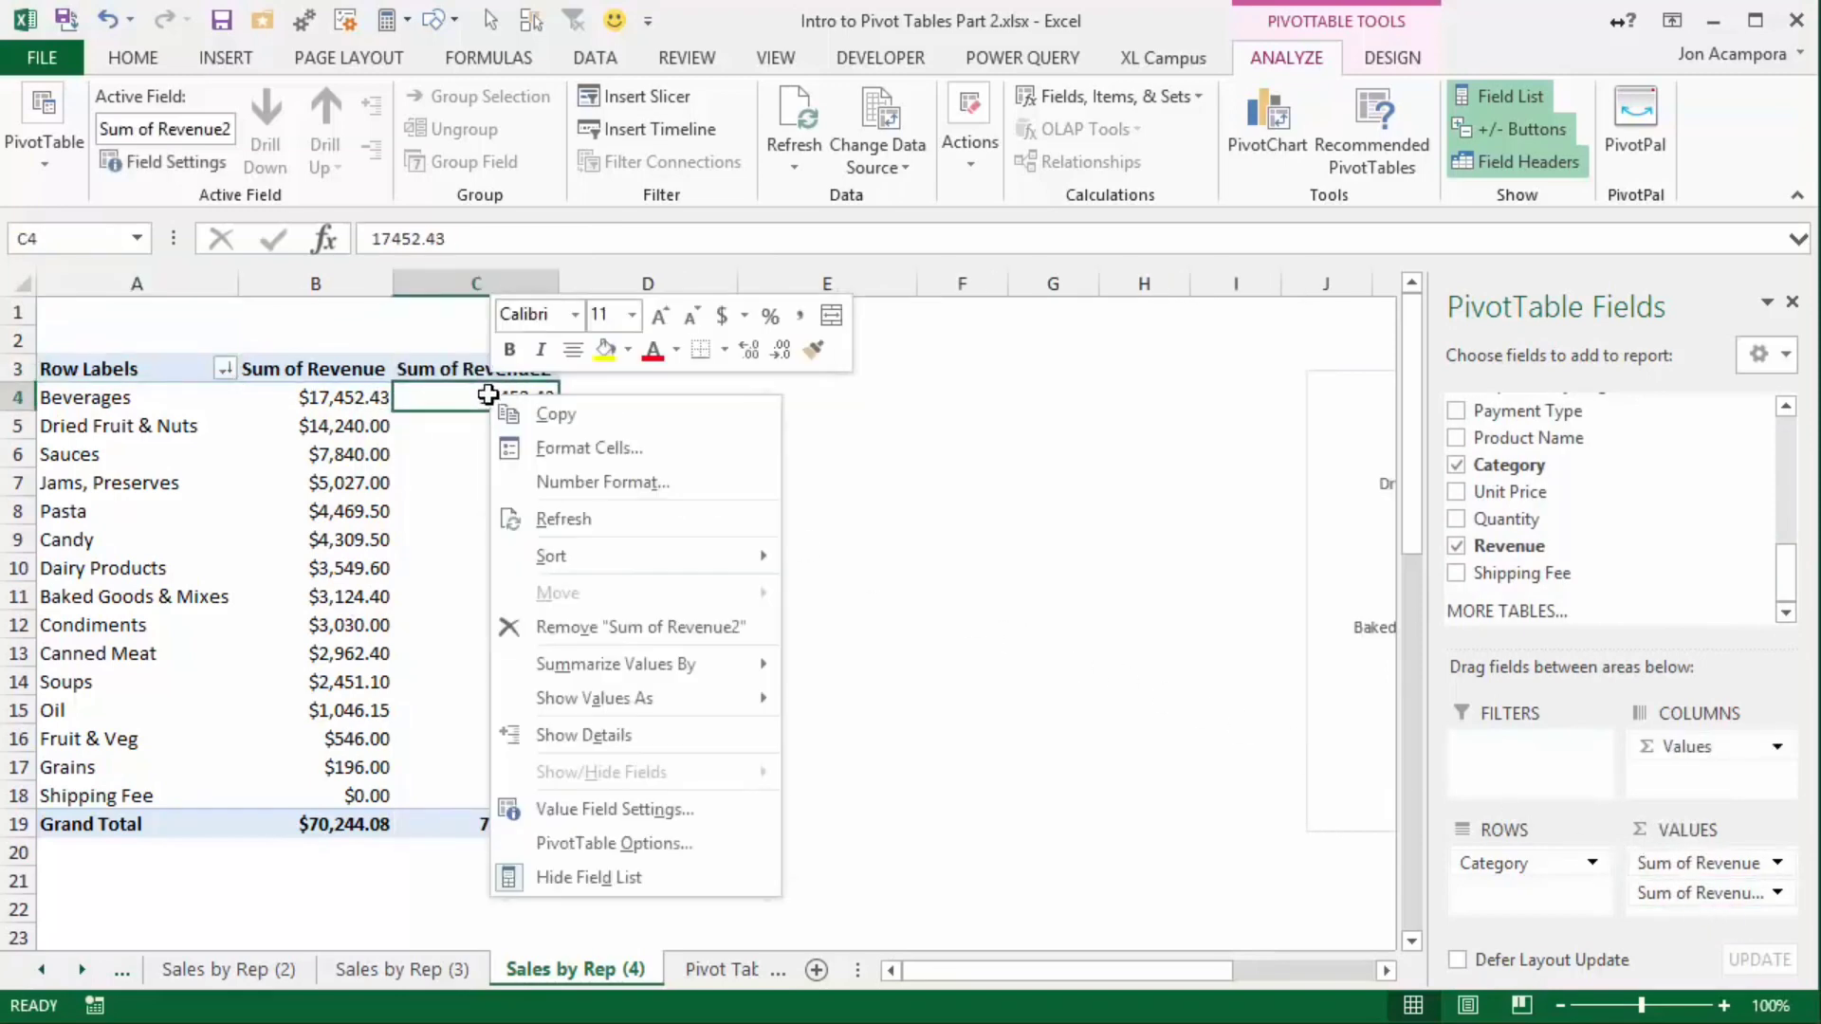
left_click(567, 812)
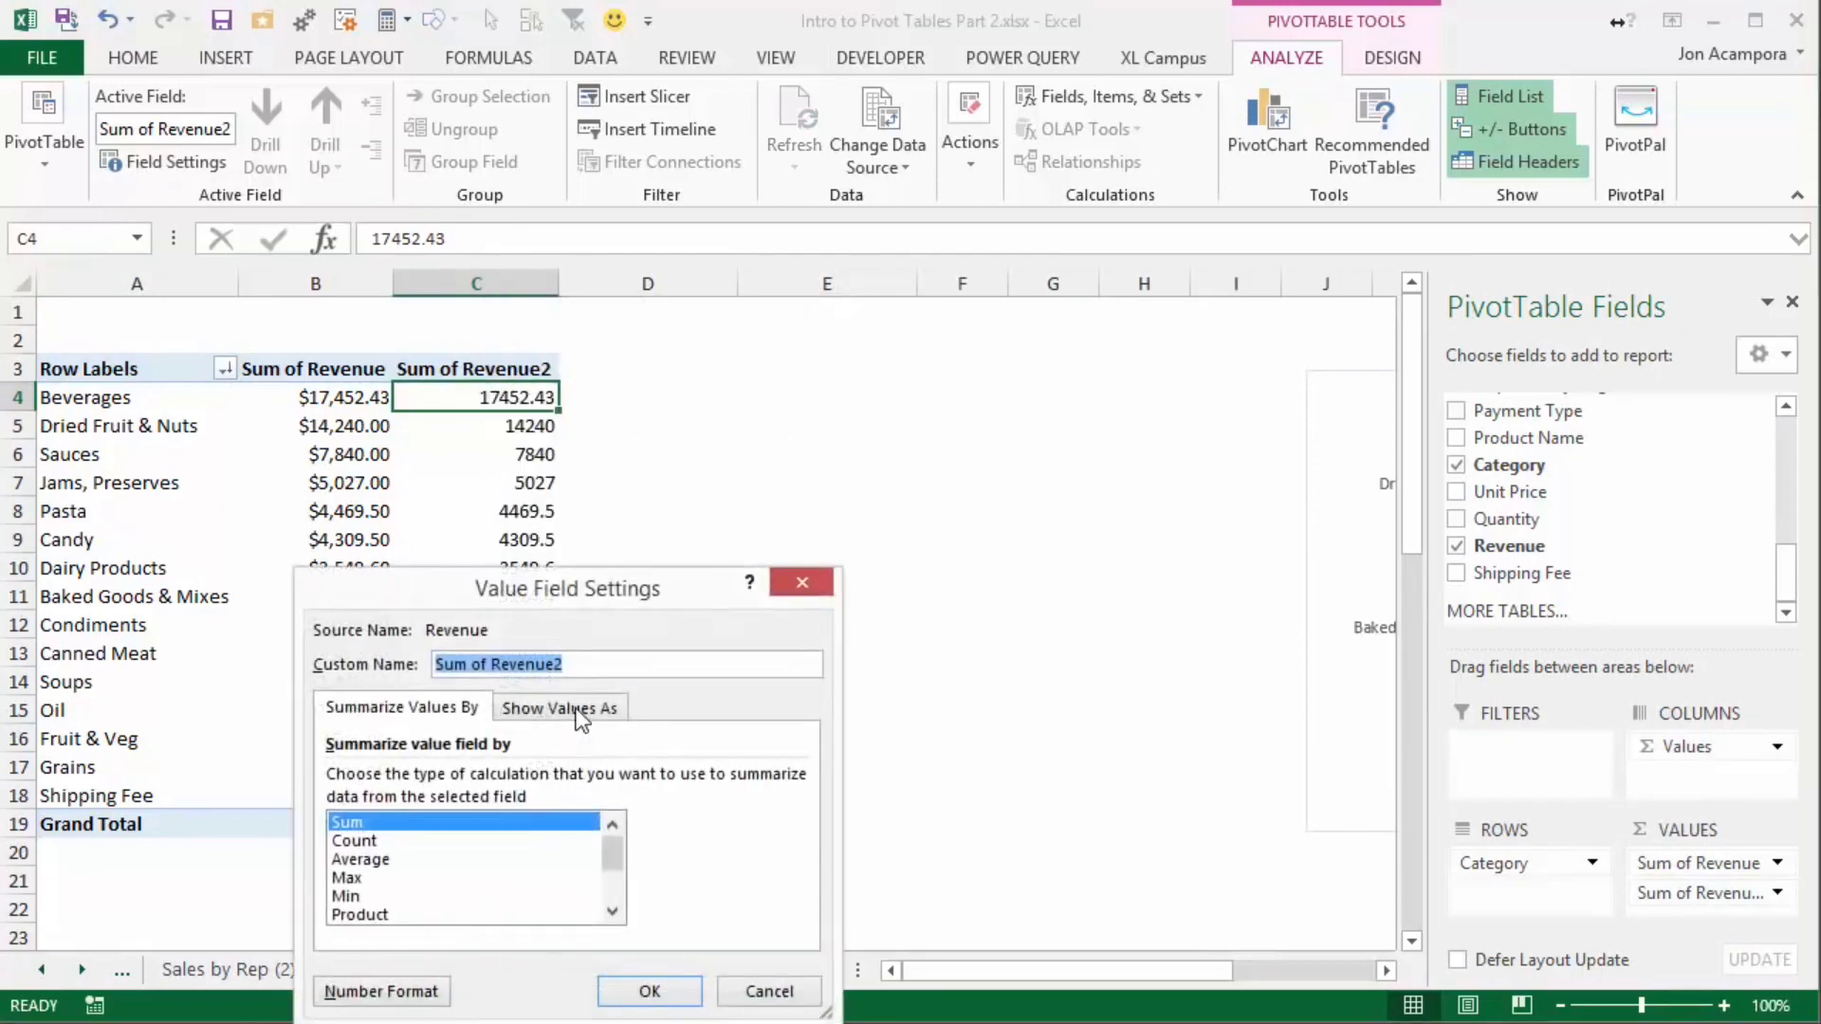
left_click(578, 710)
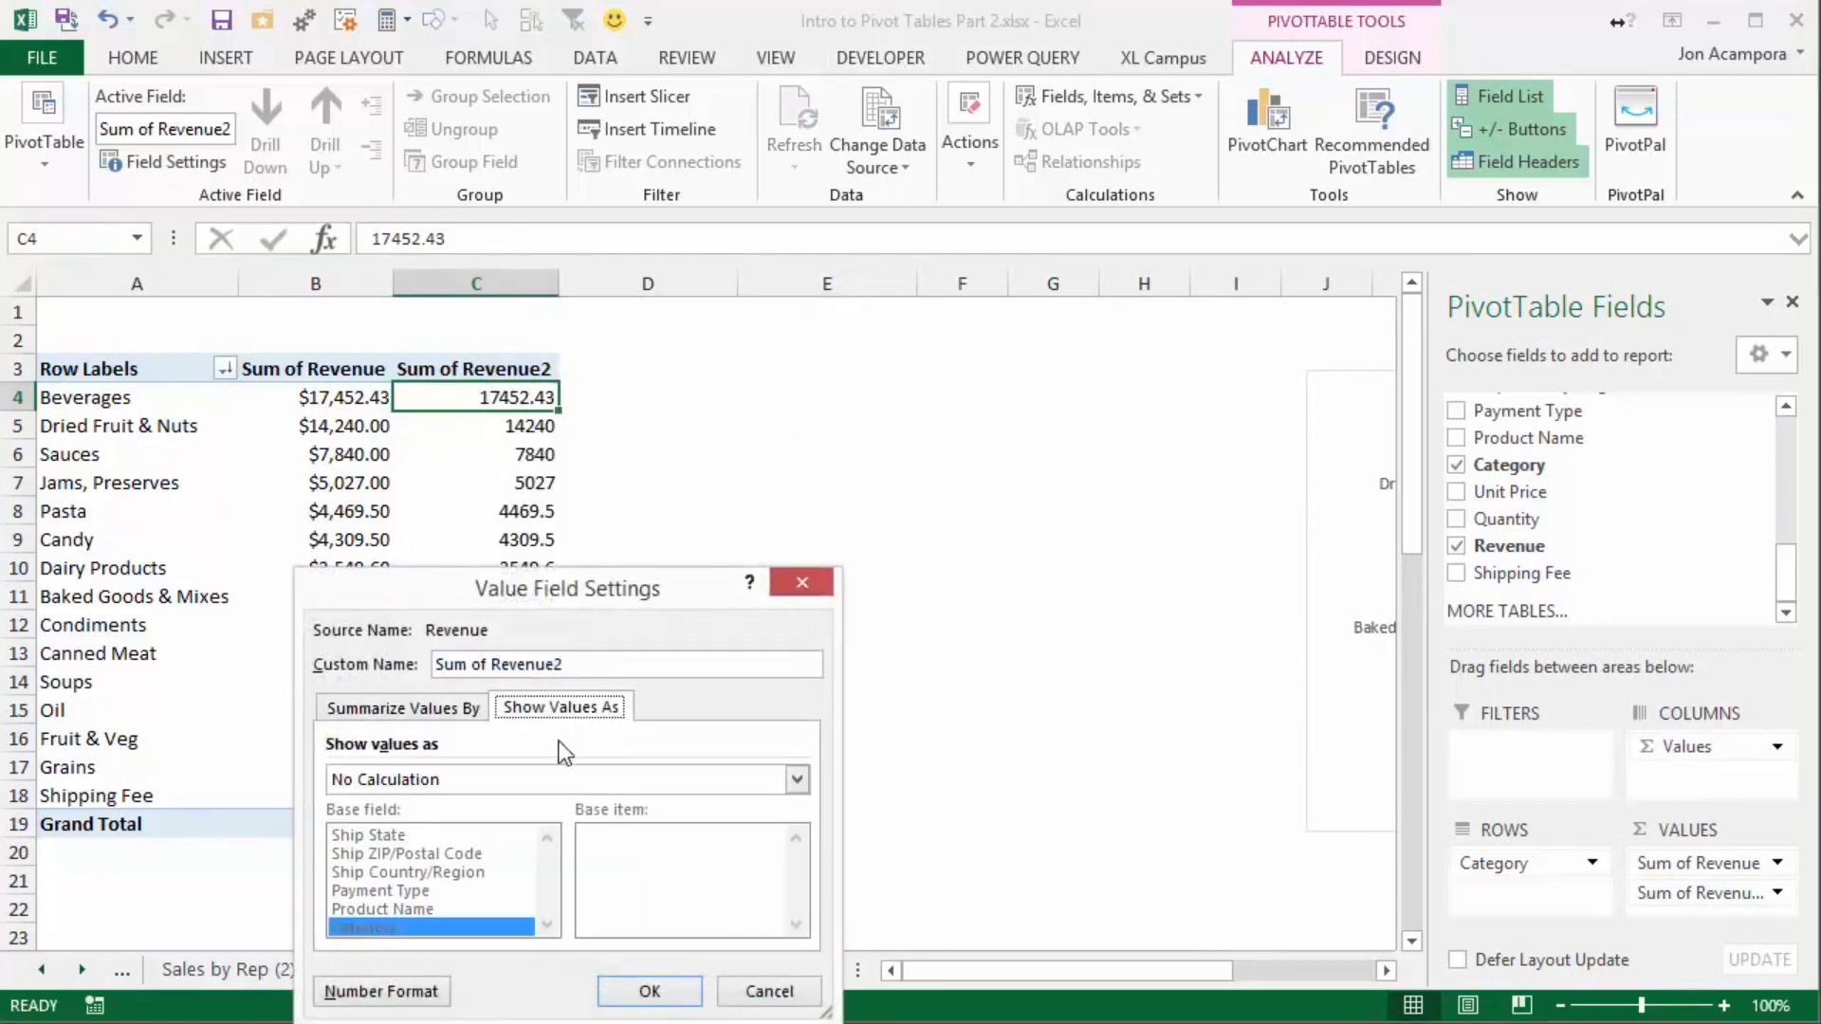
left_click(527, 782)
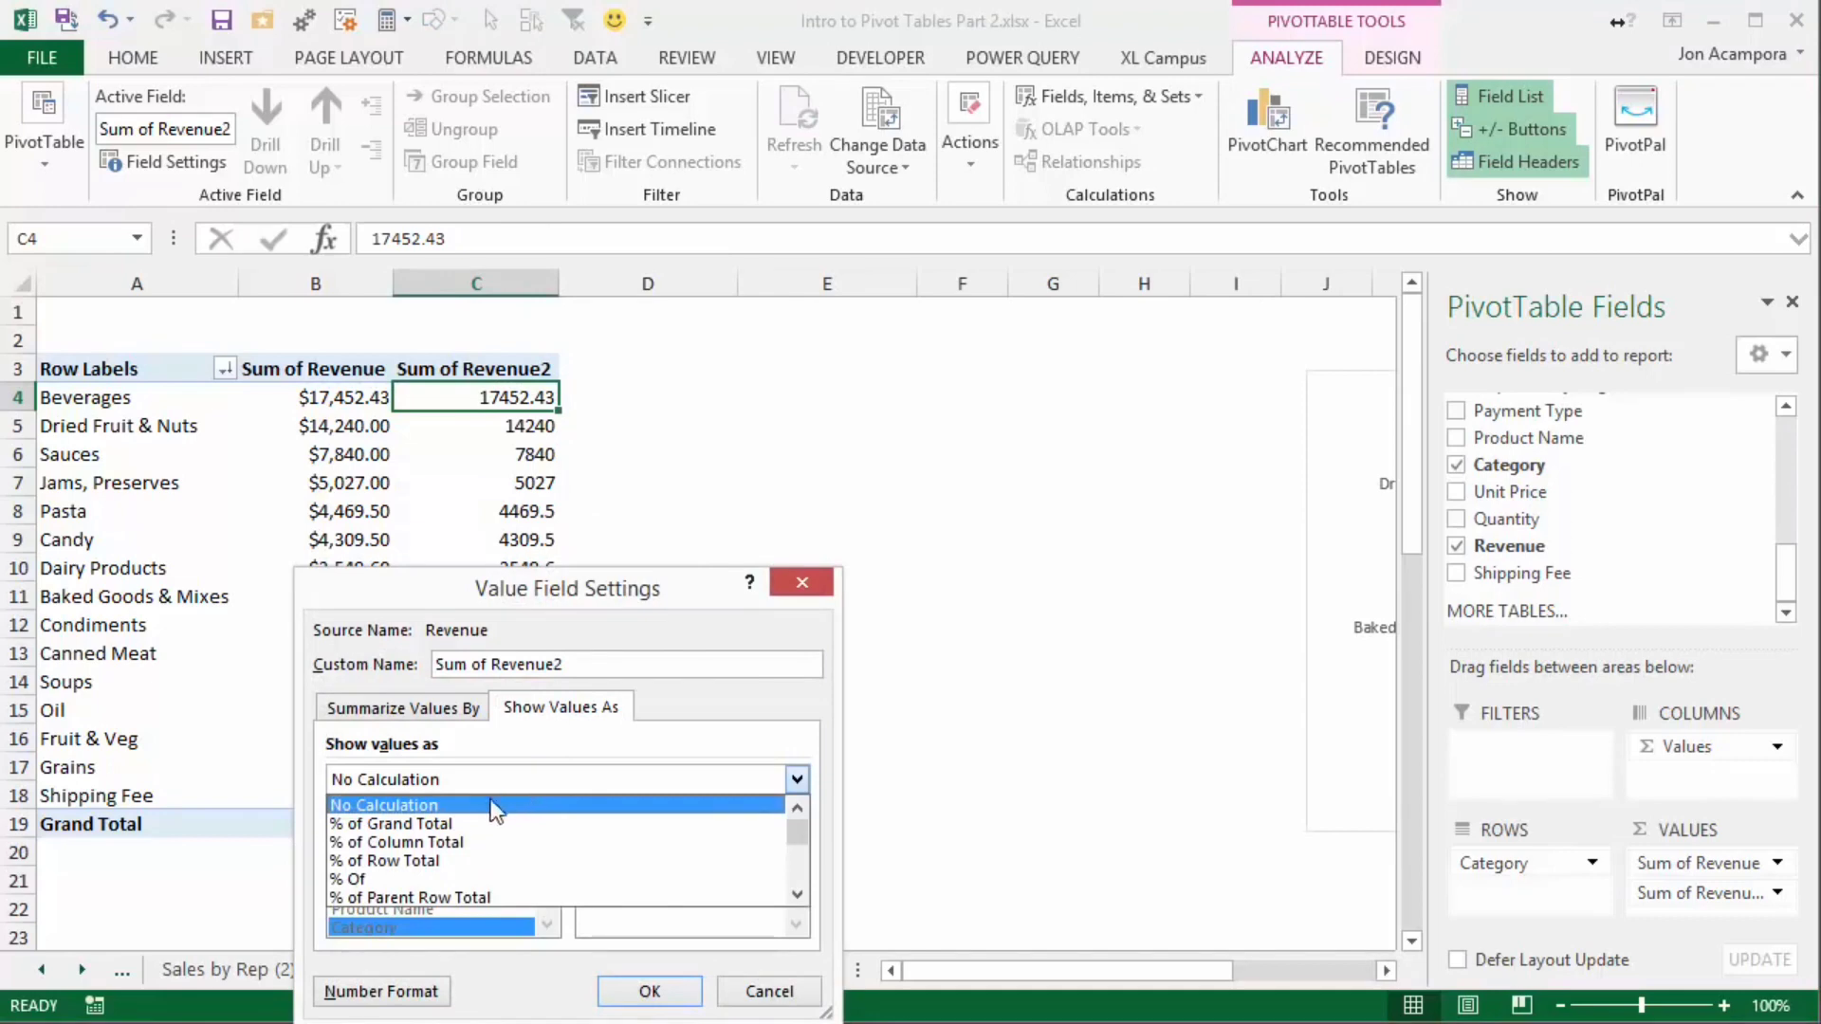
left_click(400, 823)
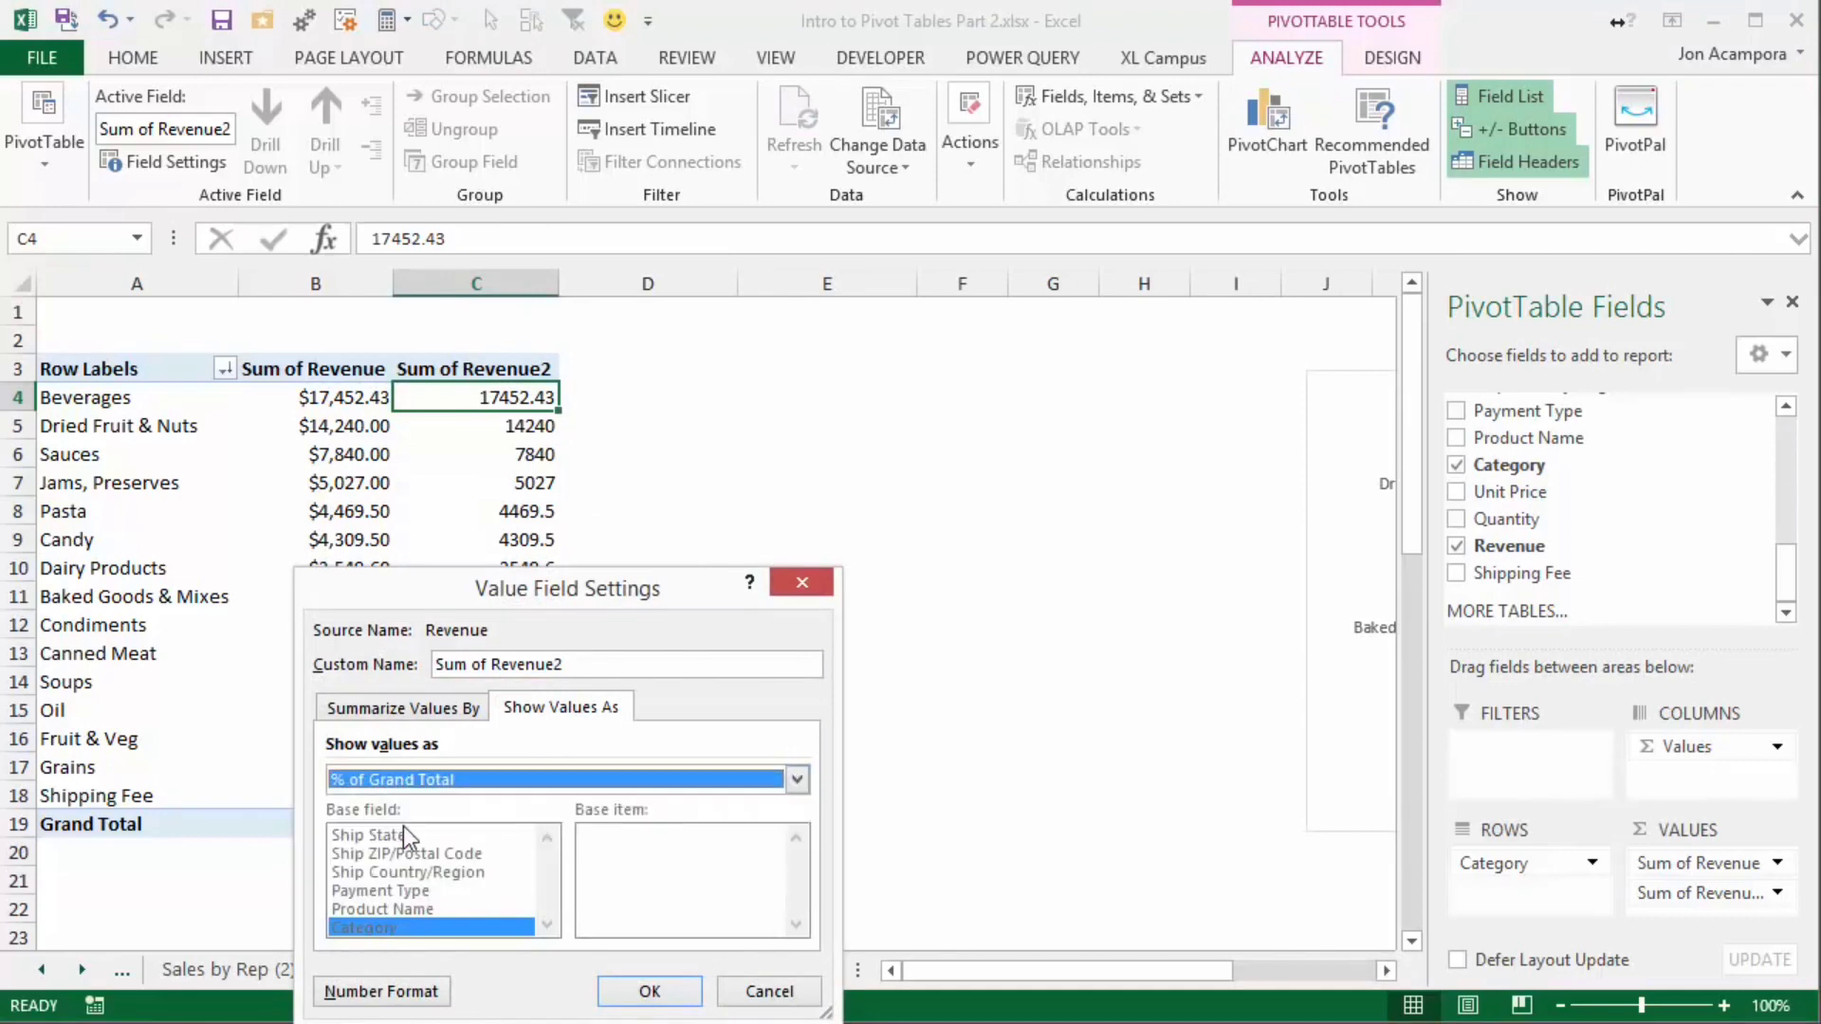
left_click(653, 991)
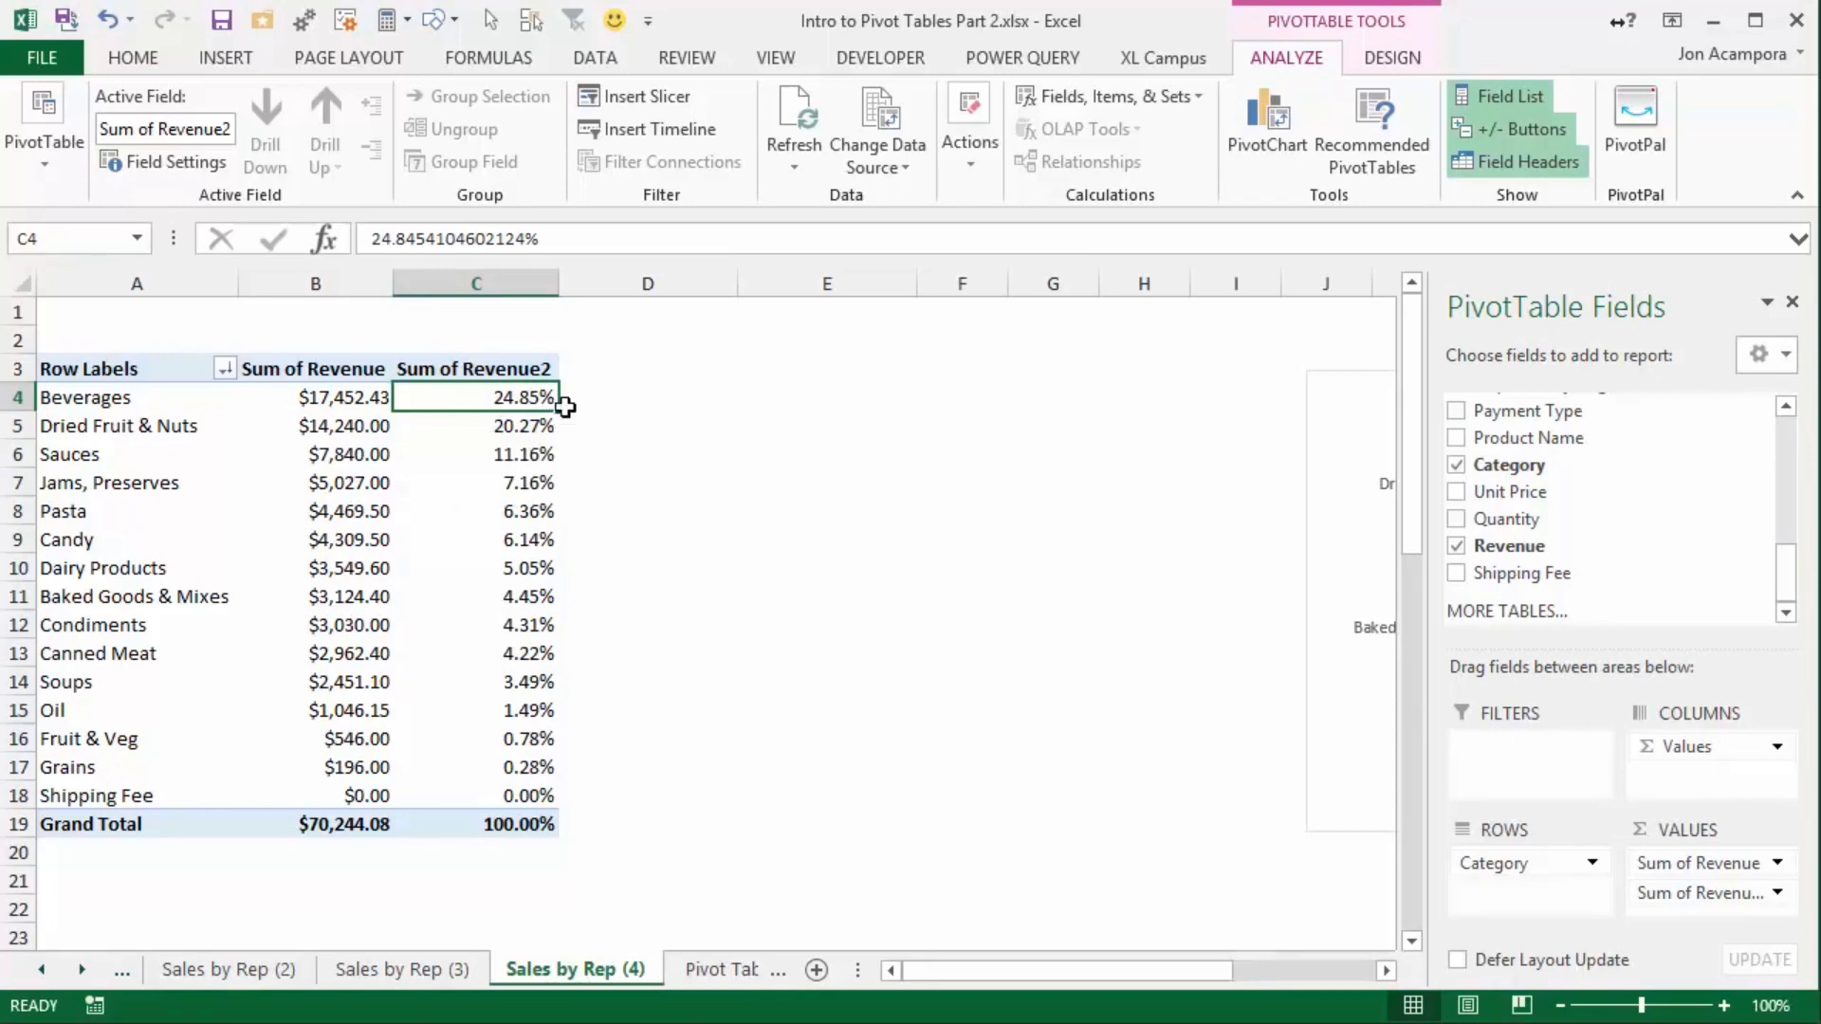
left_click_drag(518, 395, 525, 456)
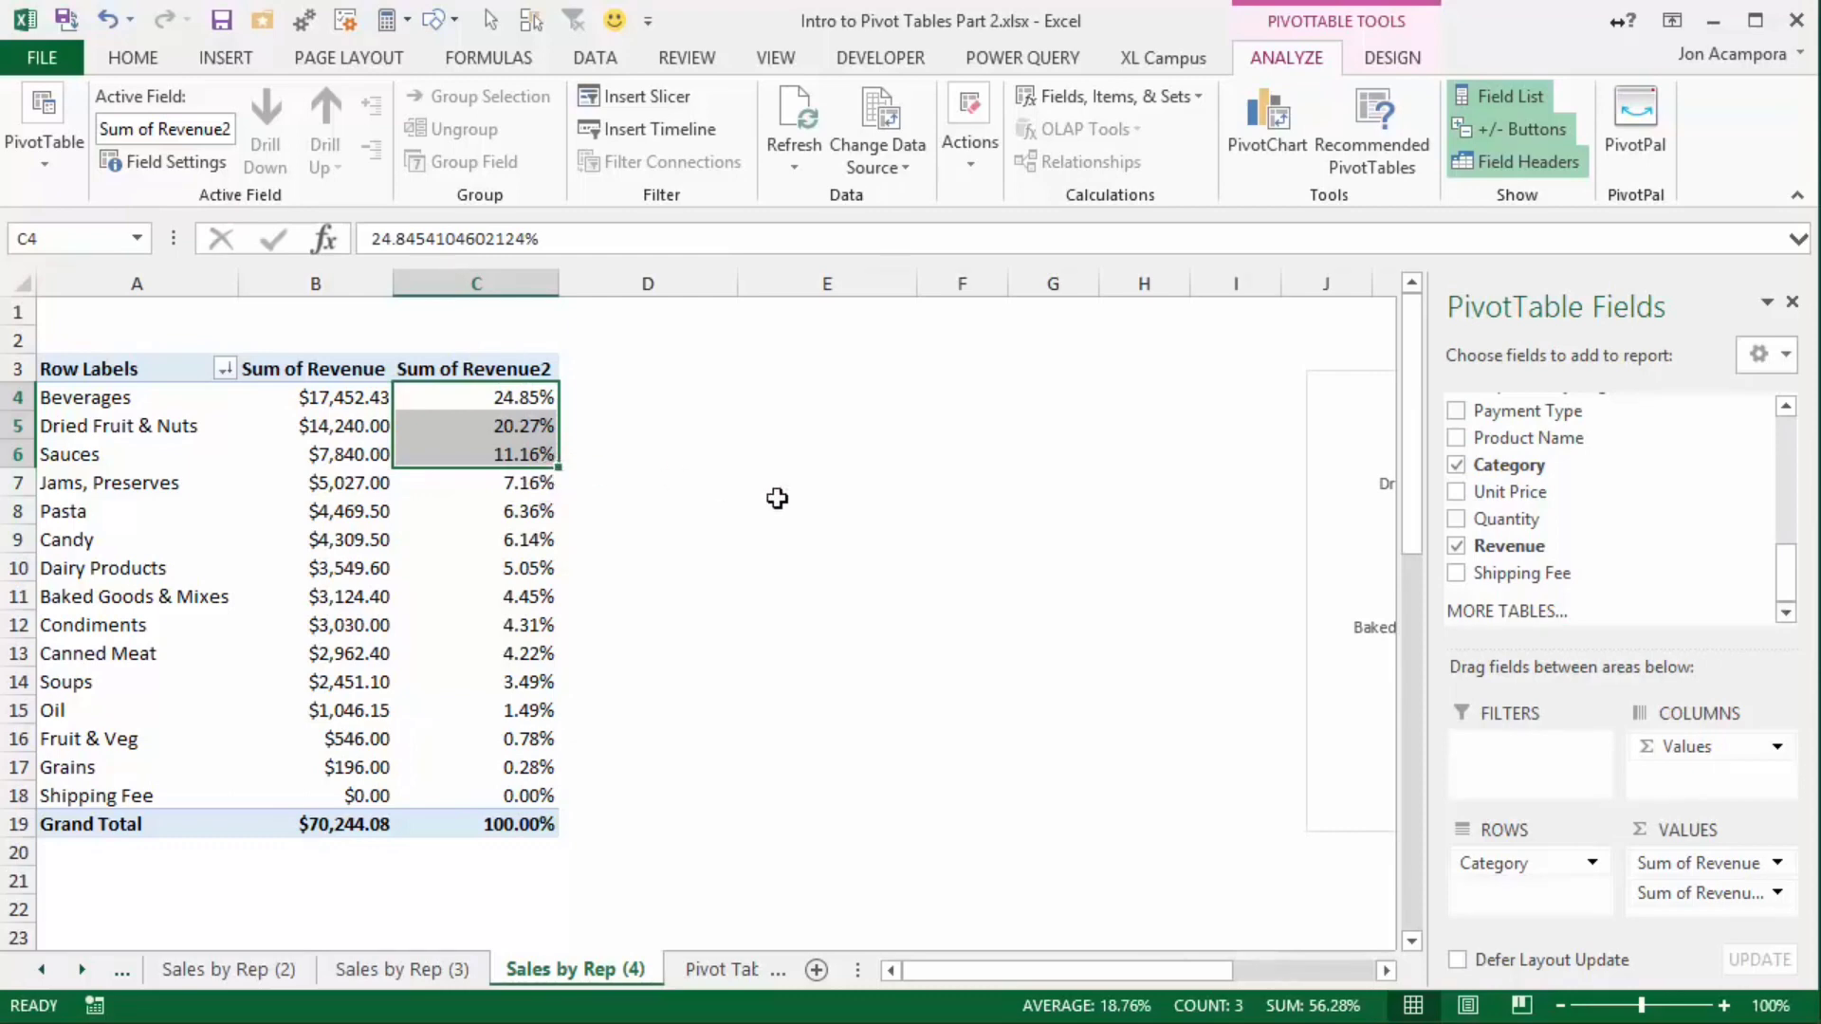
Add the Salesperson field to the pivot table's rows beneath Category and select cell C5
left_click_drag(1792, 569, 1791, 492)
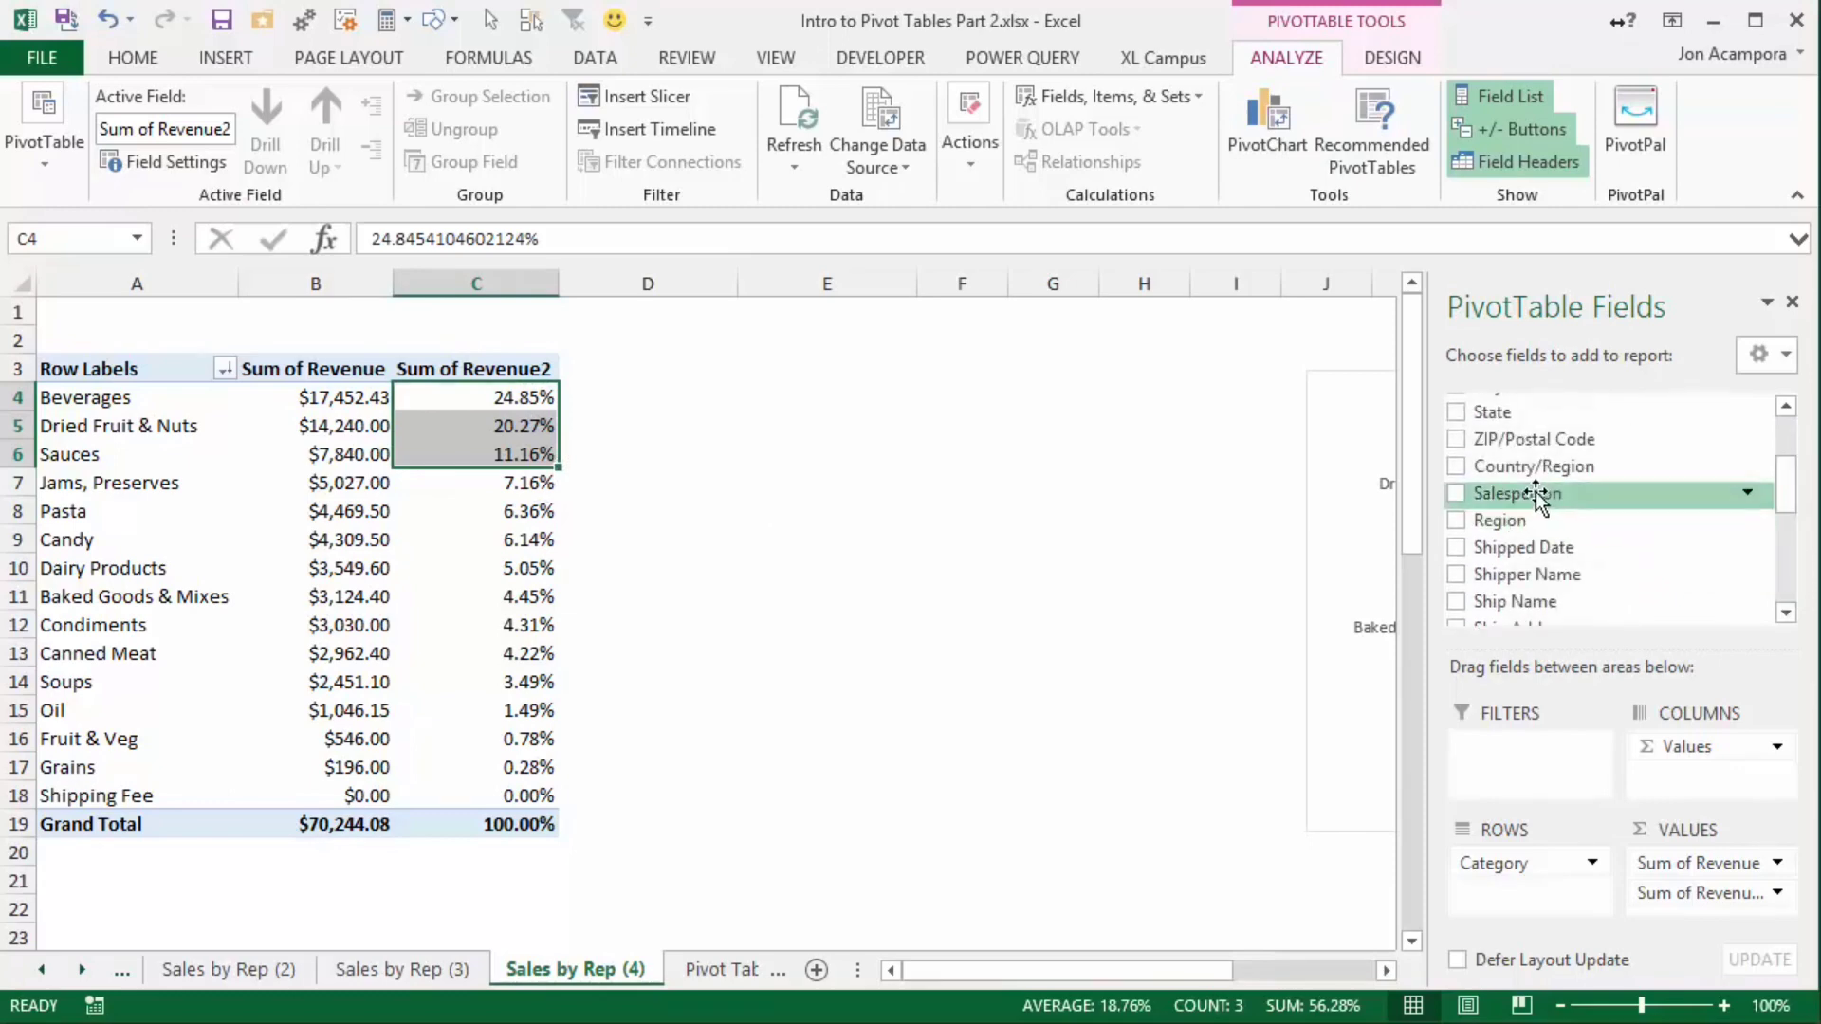
left_click_drag(1536, 494, 1537, 886)
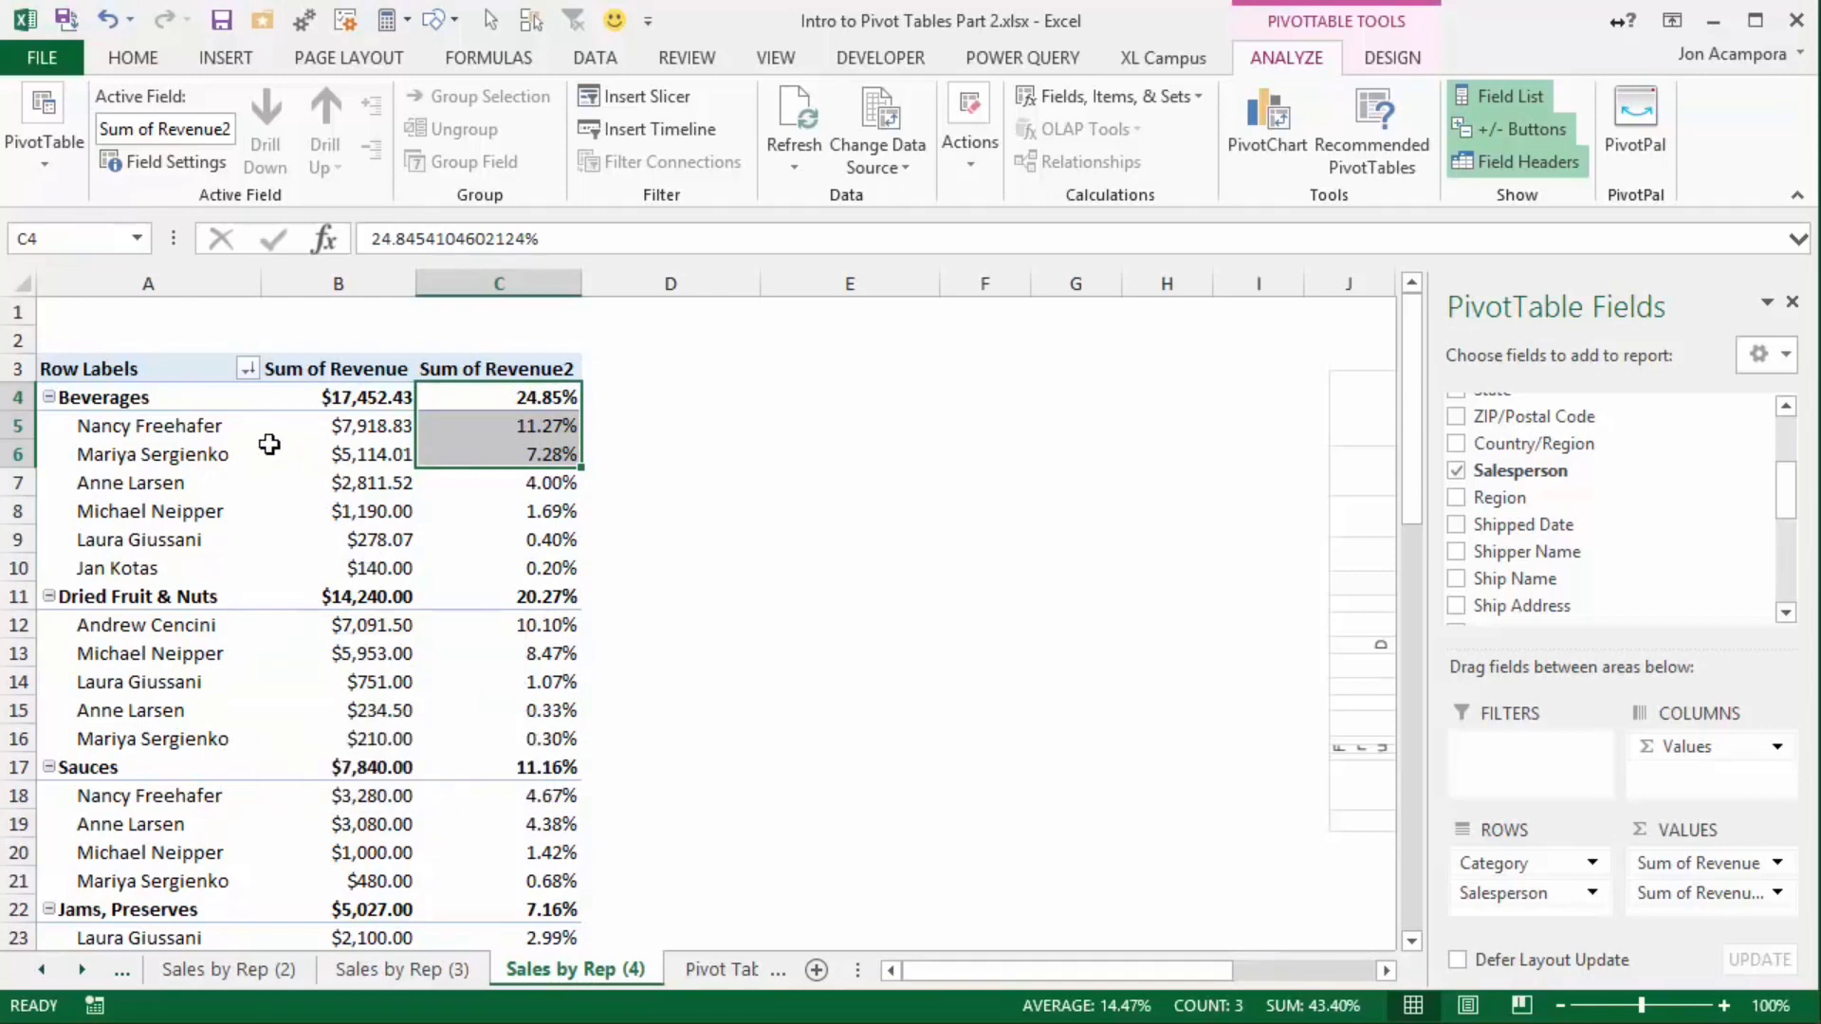
left_click(555, 428)
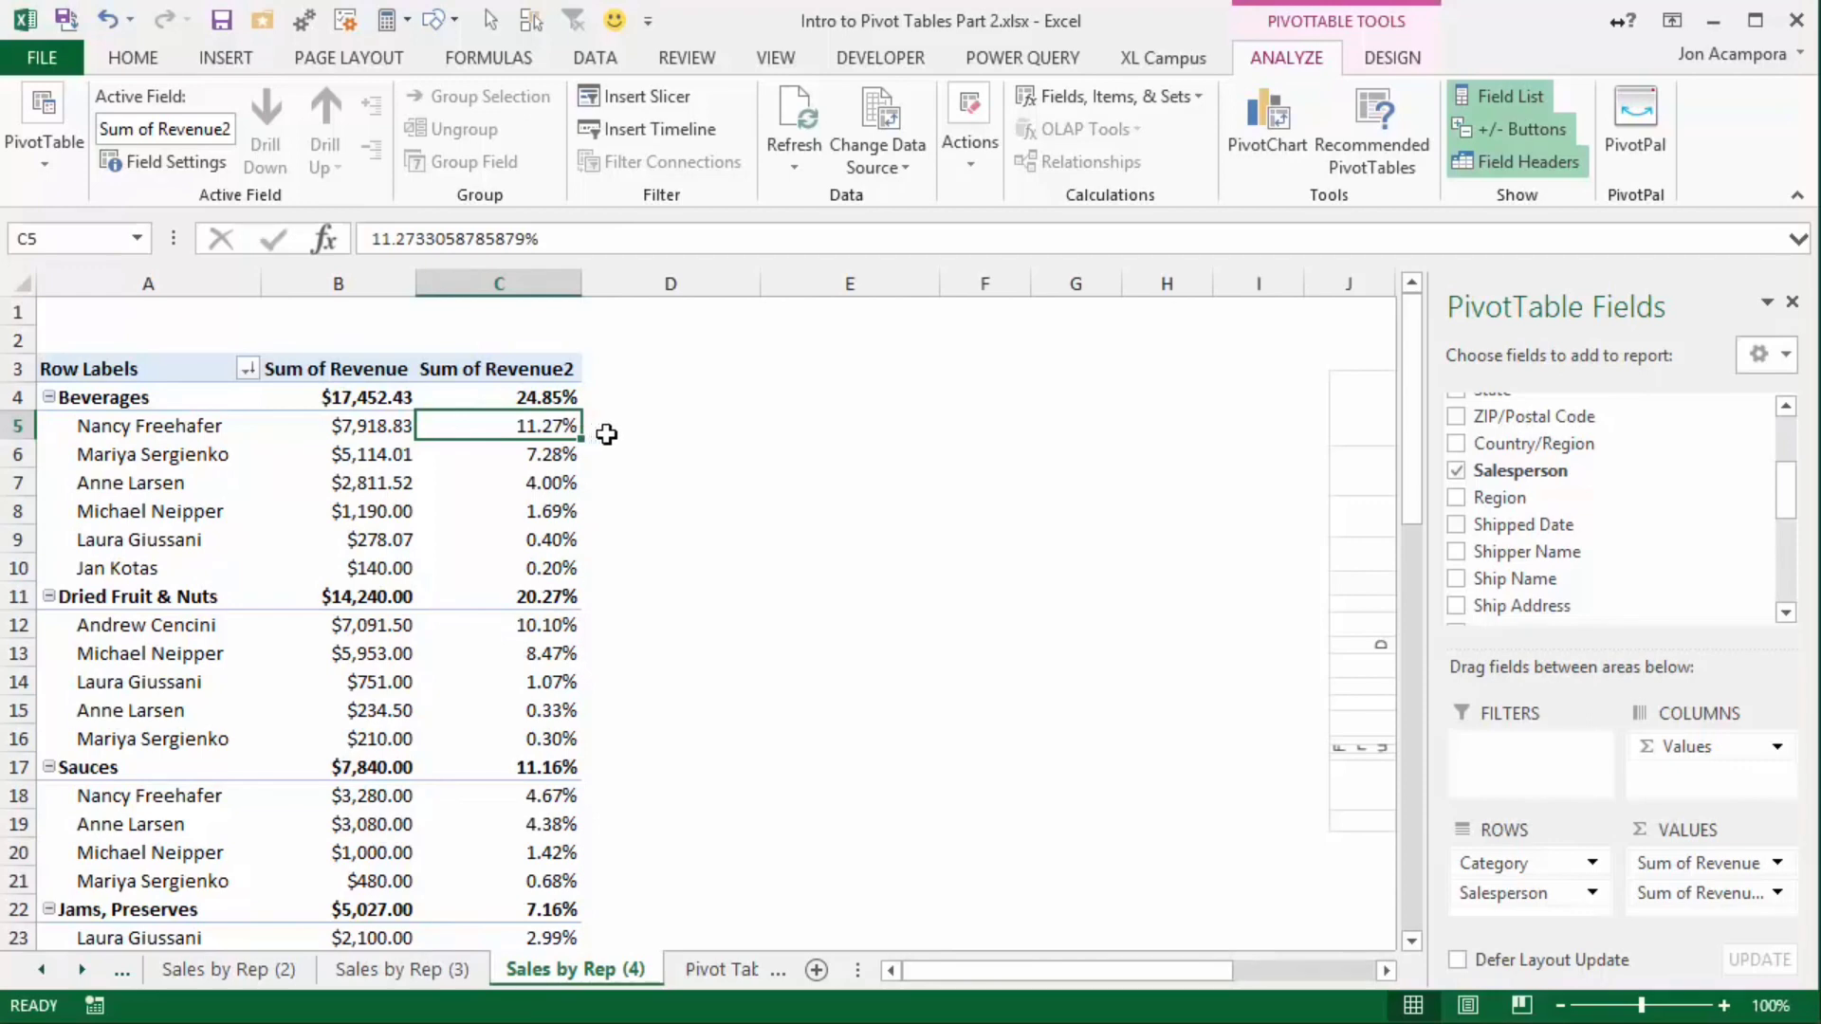
Remove Sum of Revenue from the values and move Salesperson from the rows to the columns area
left_click_drag(1677, 866, 1177, 841)
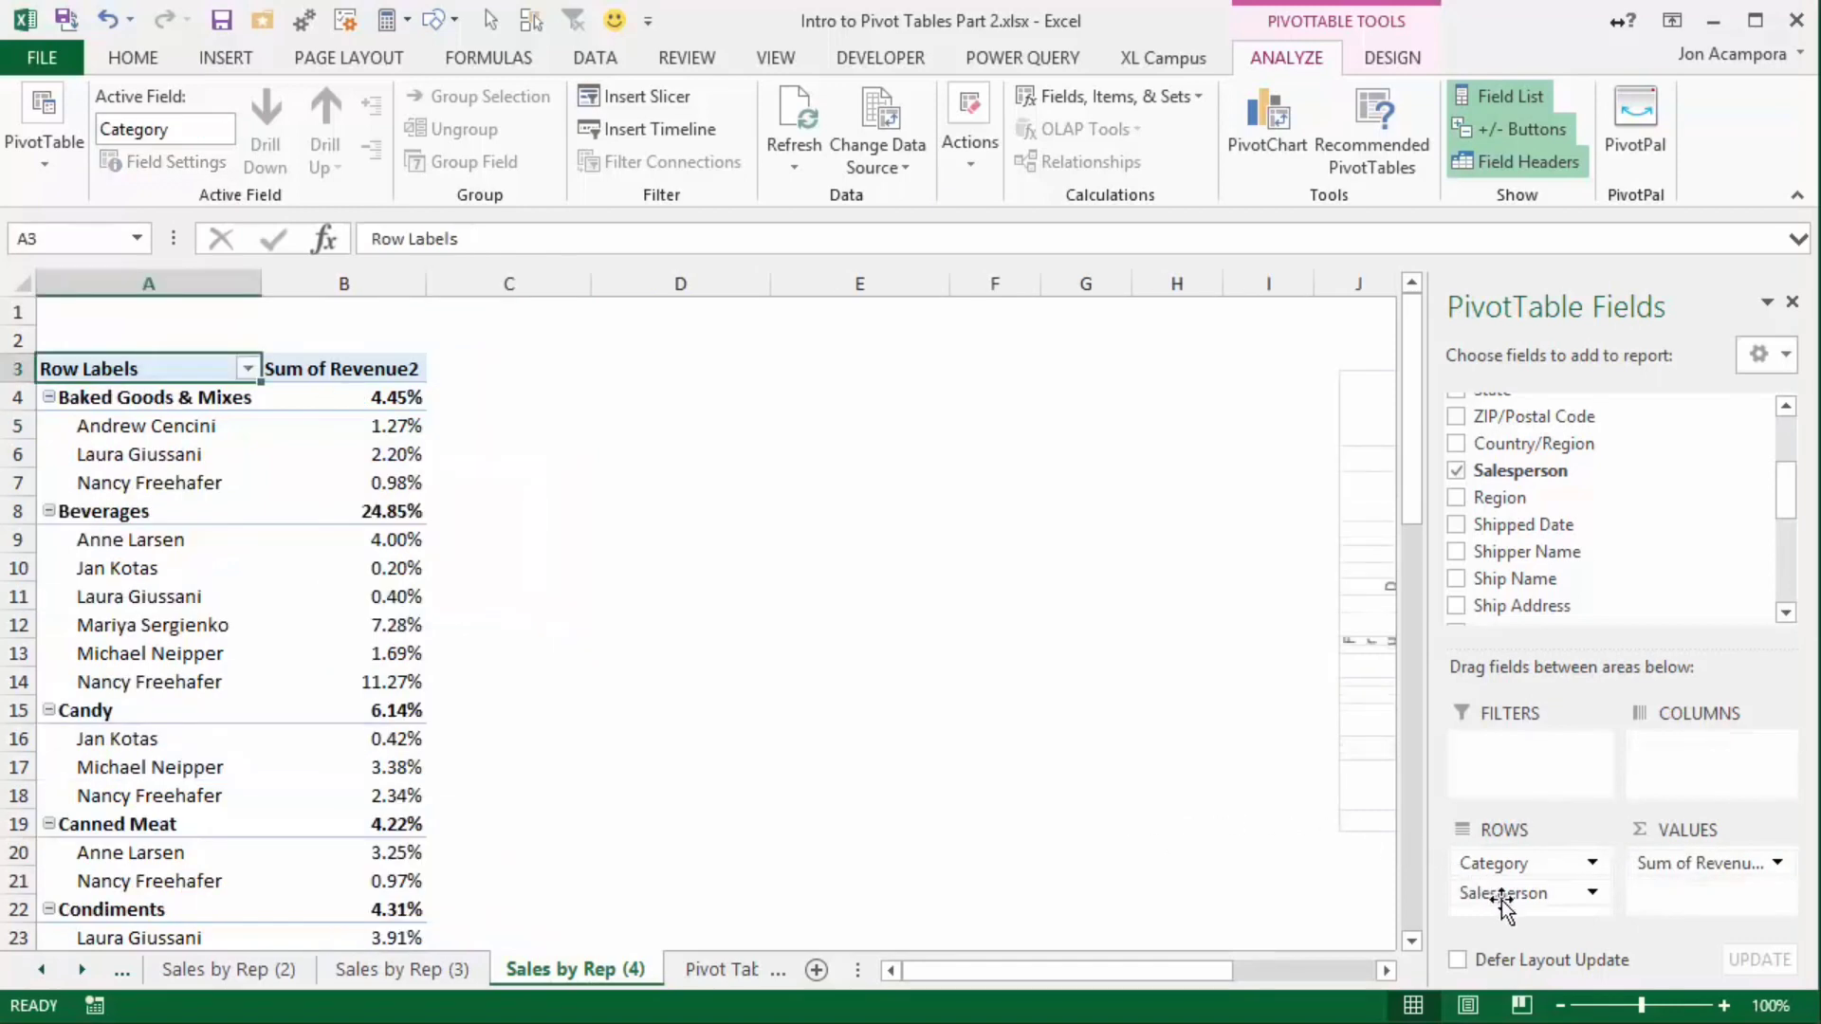
left_click_drag(1501, 901, 1704, 760)
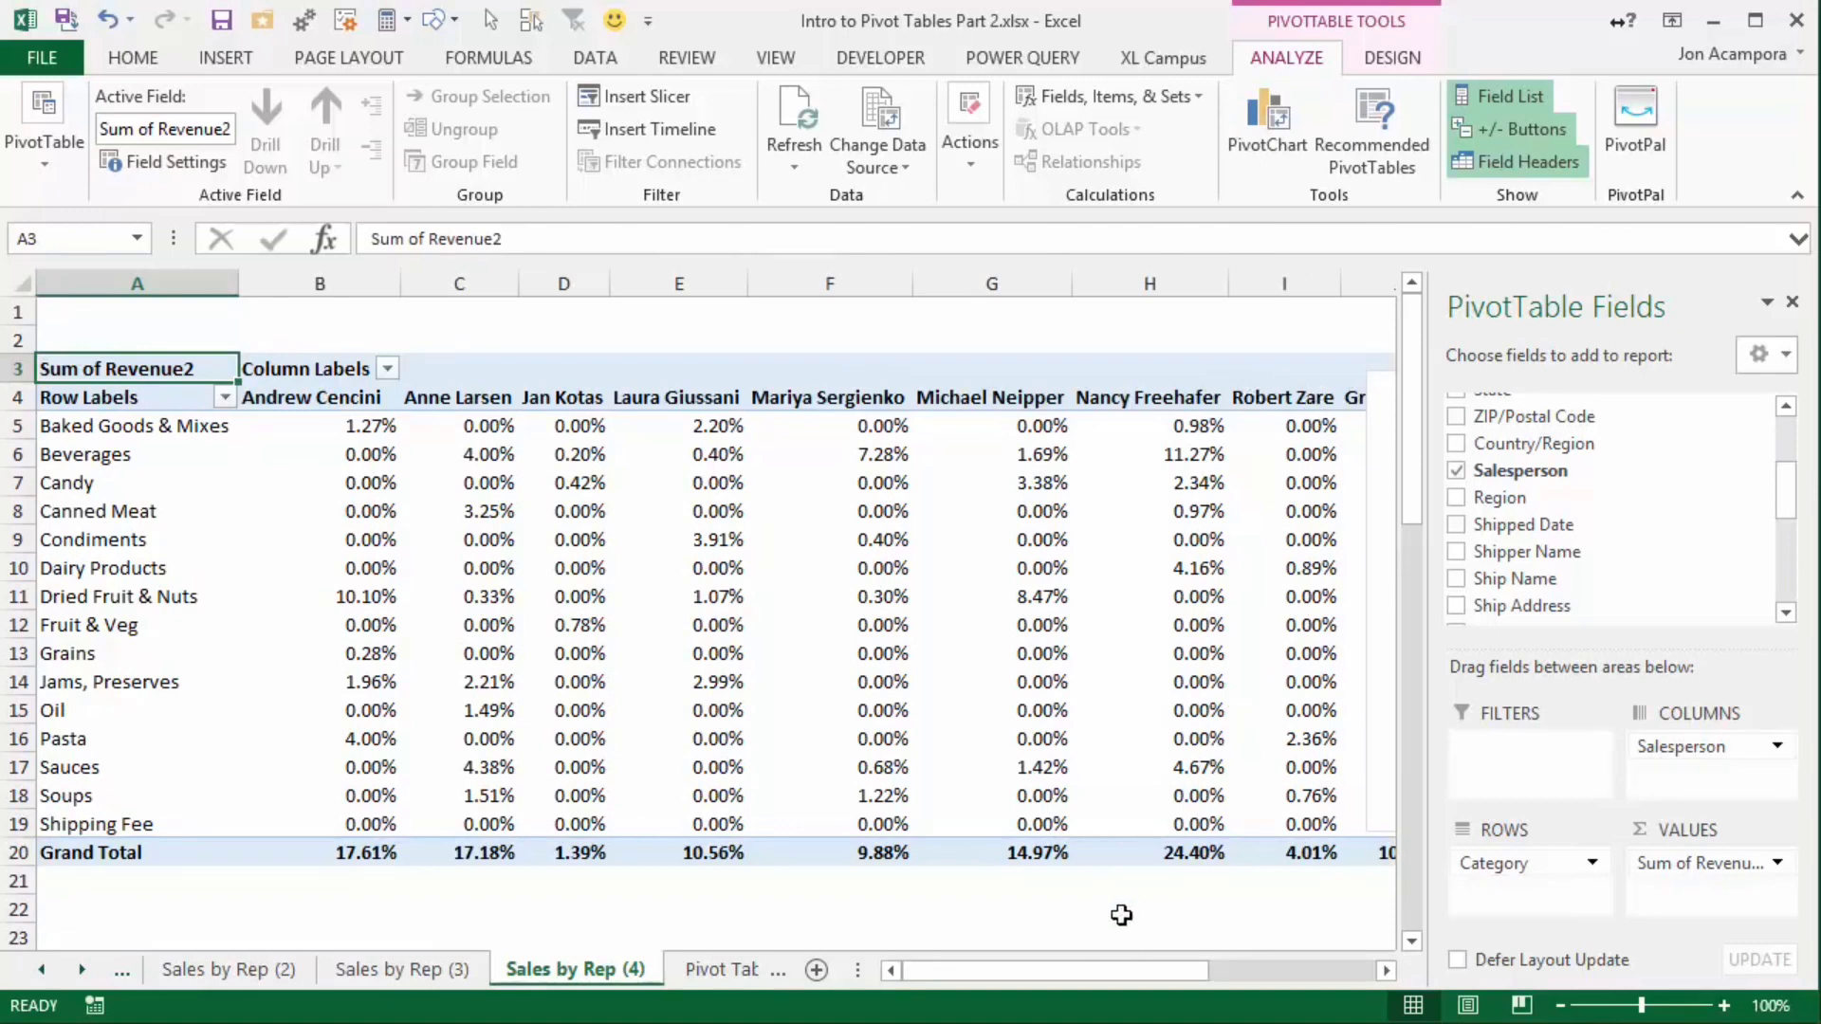
mouse_move(1125, 972)
left_mouse_down()
mouse_move(1167, 975)
mouse_move(1099, 981)
left_mouse_up()
mouse_move(344, 831)
mouse_move(450, 759)
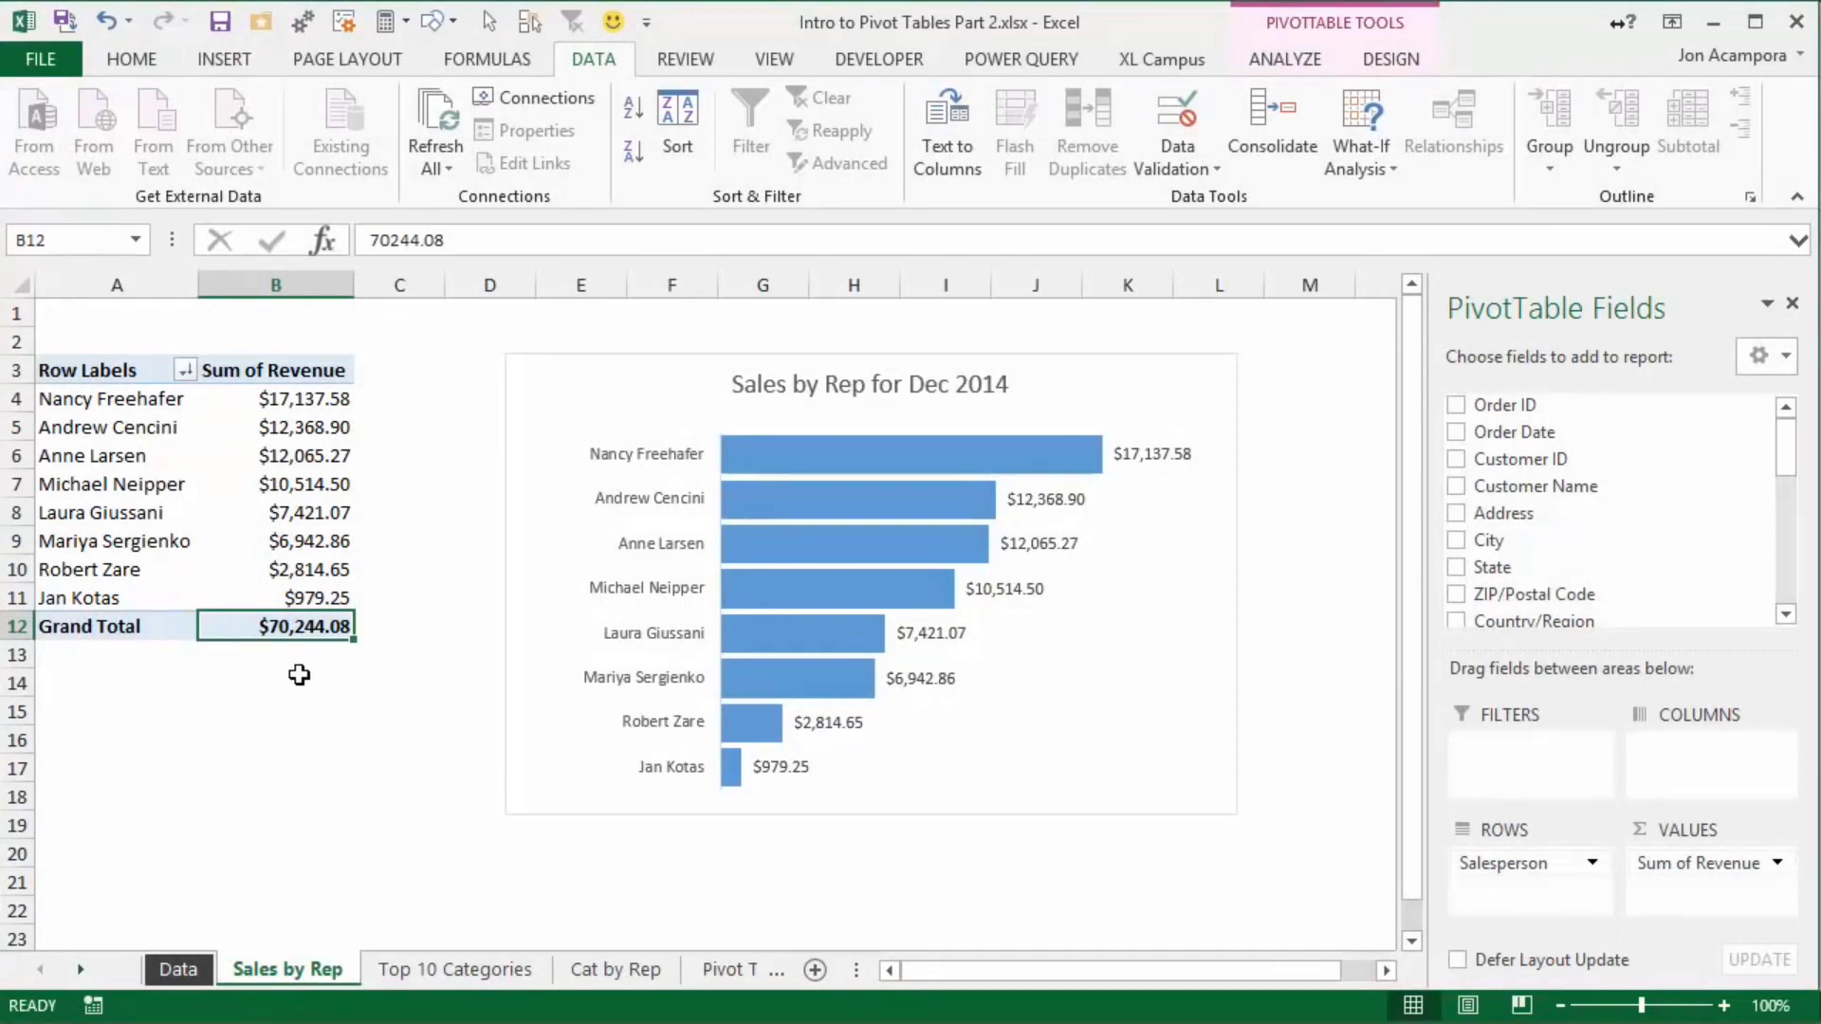
Copy all order rows from cell A4 to the last used cell in the Sales Data for January 2015 workbook
left_click(180, 968)
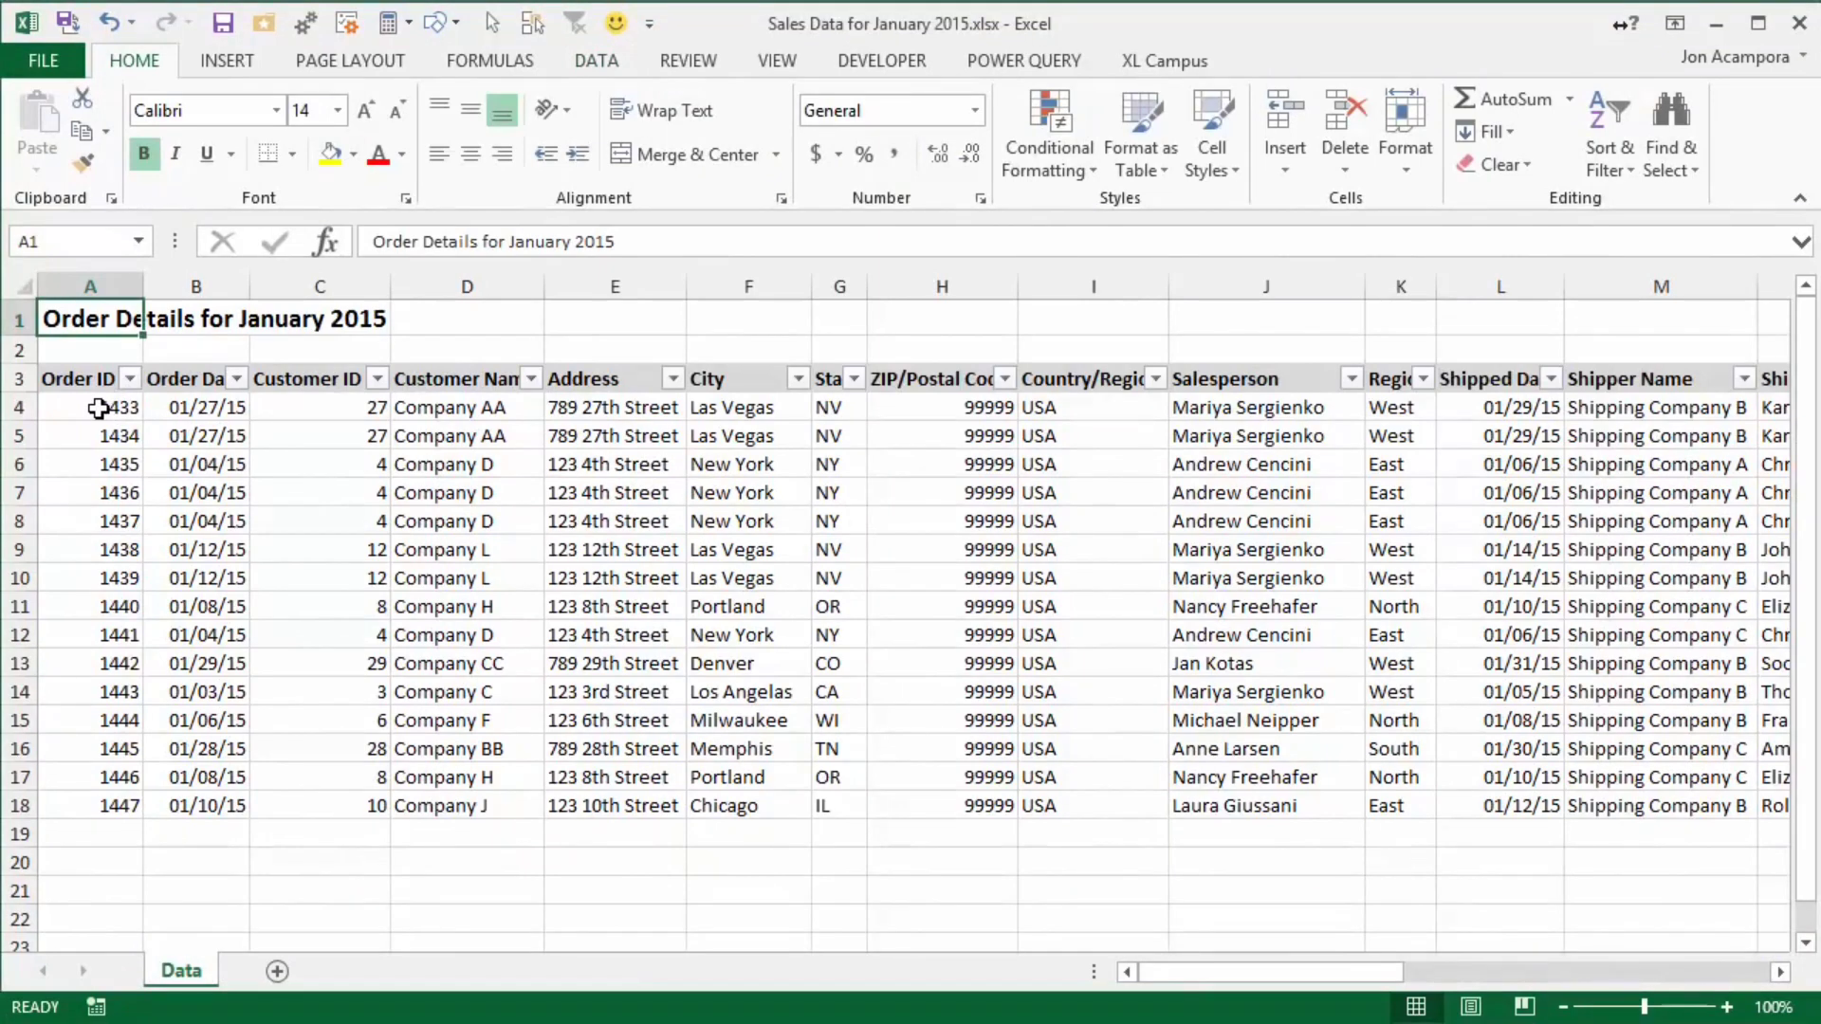
left_click(98, 409)
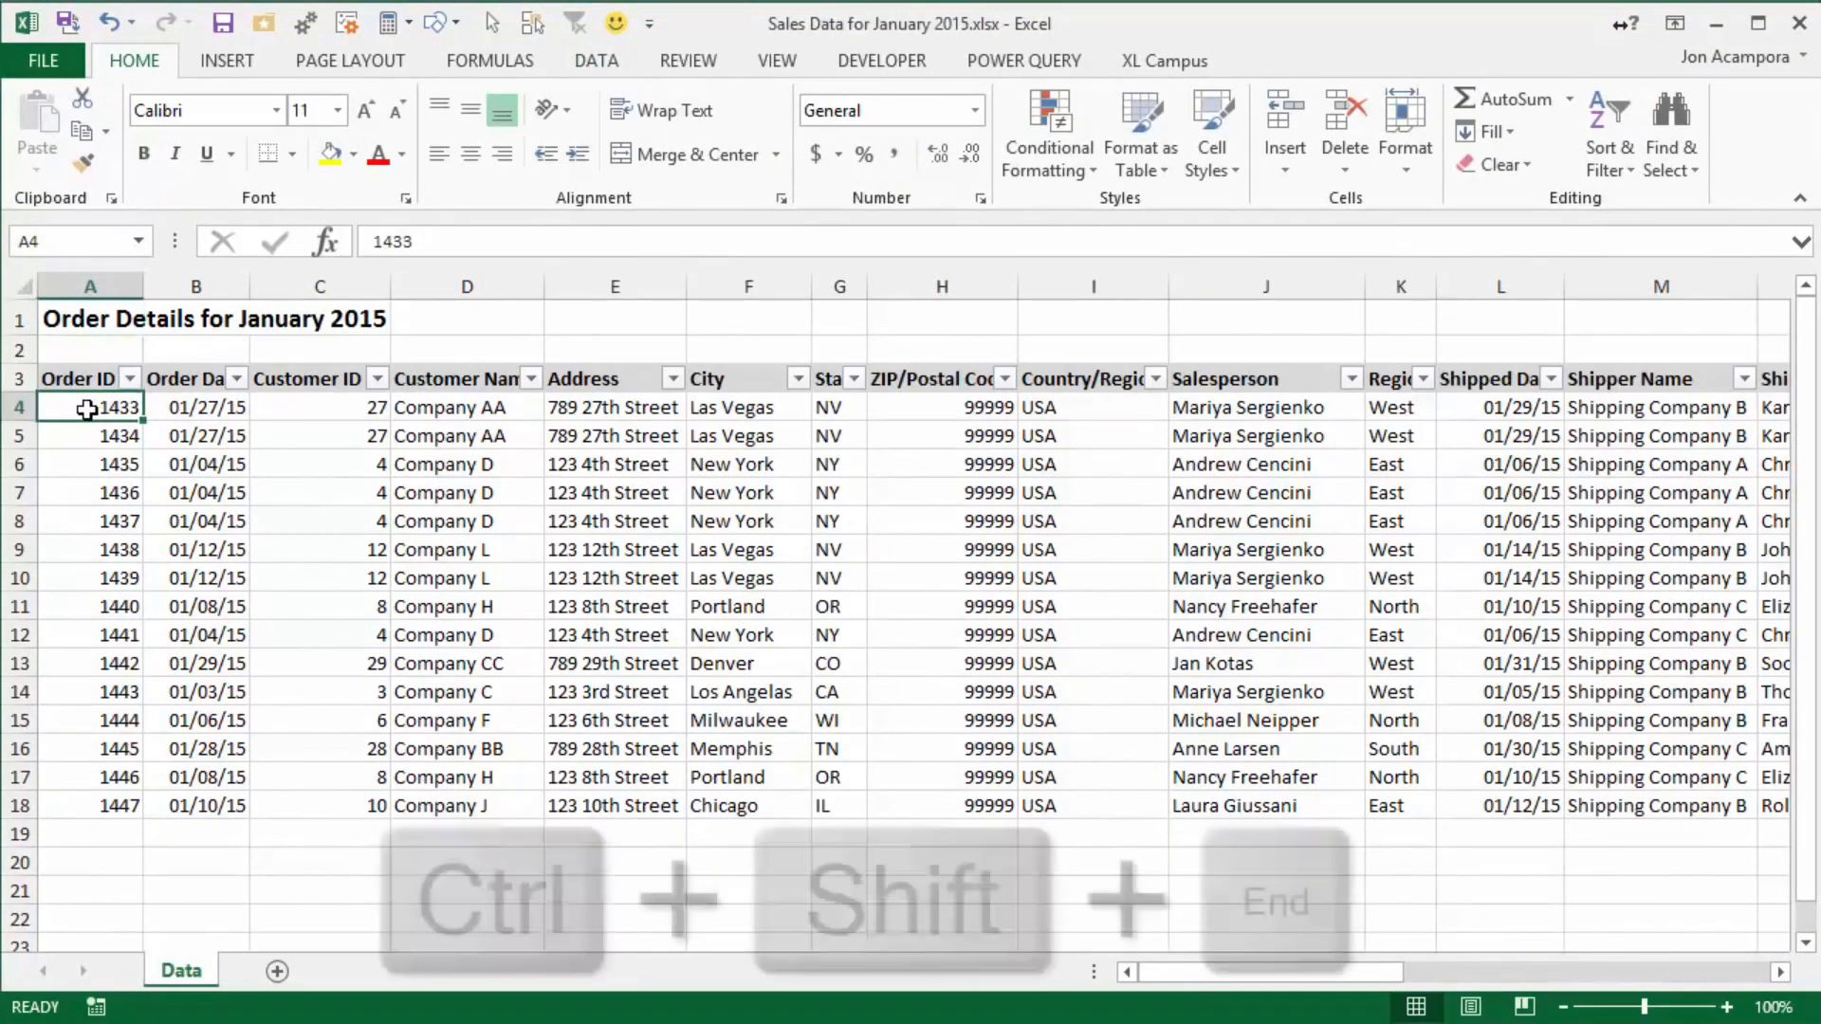
key("ctrl+shift+End")
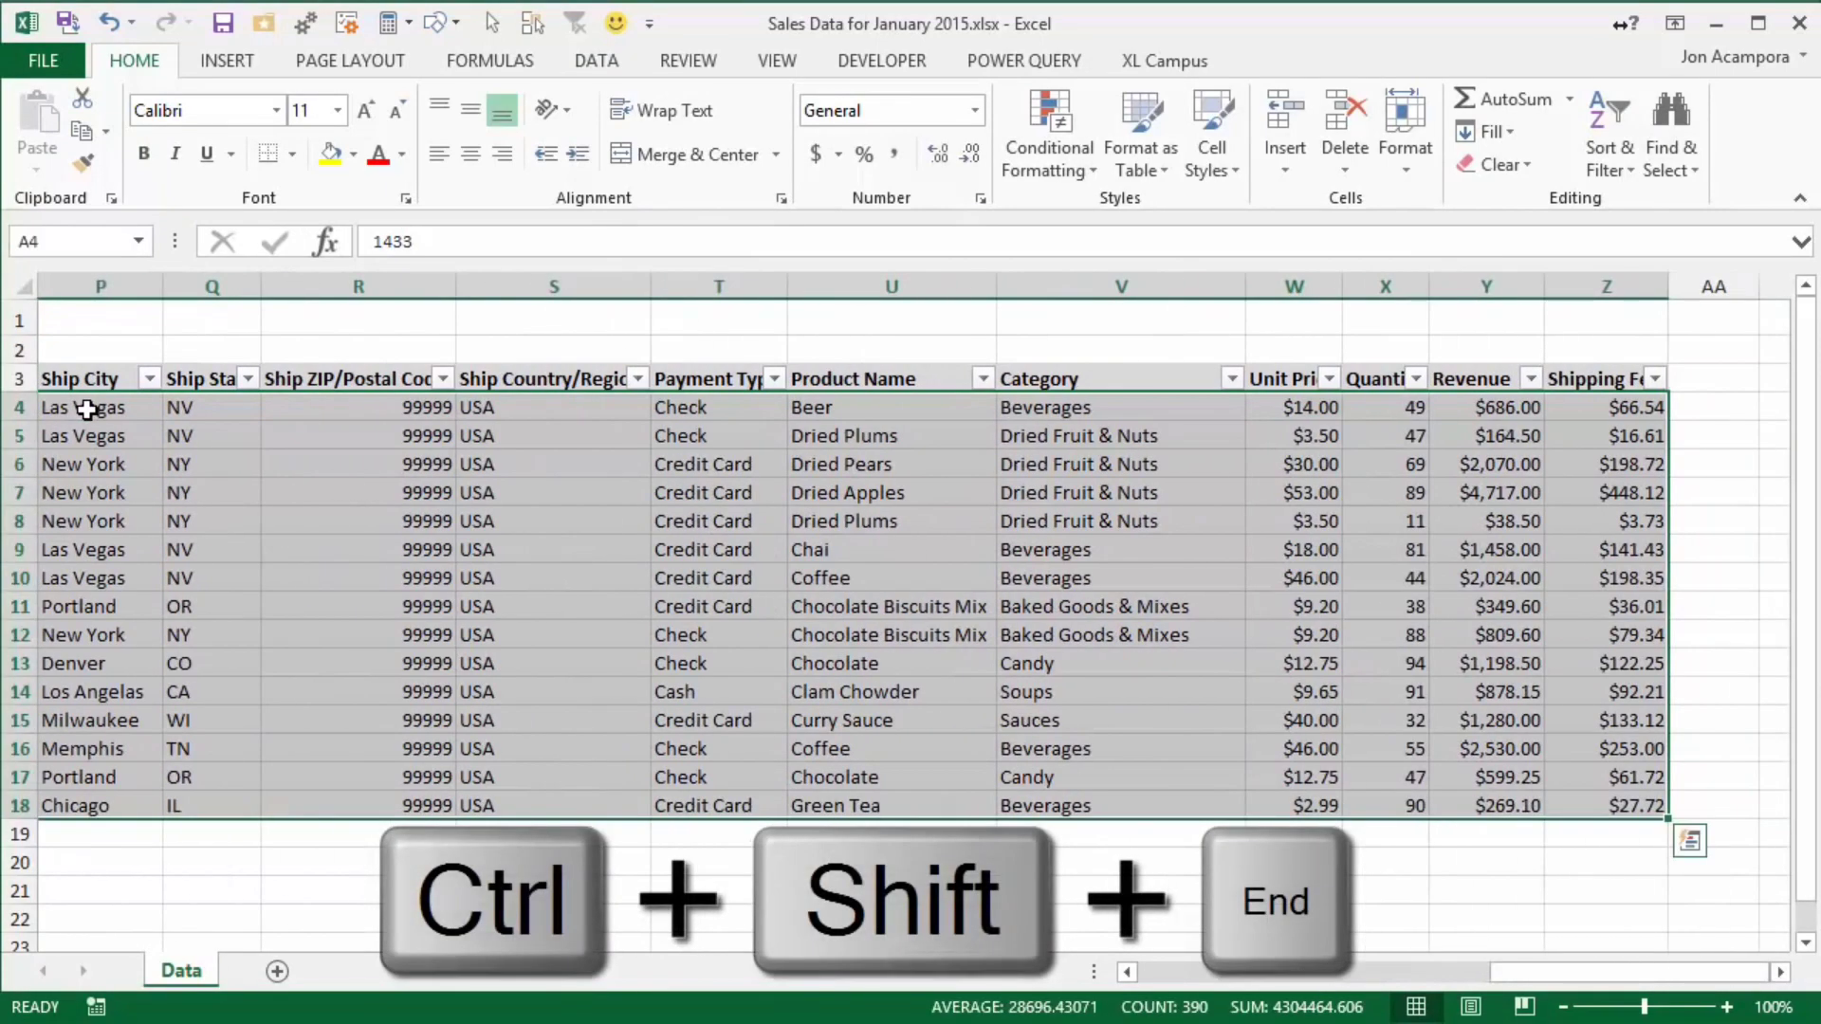
key("ctrl+c")
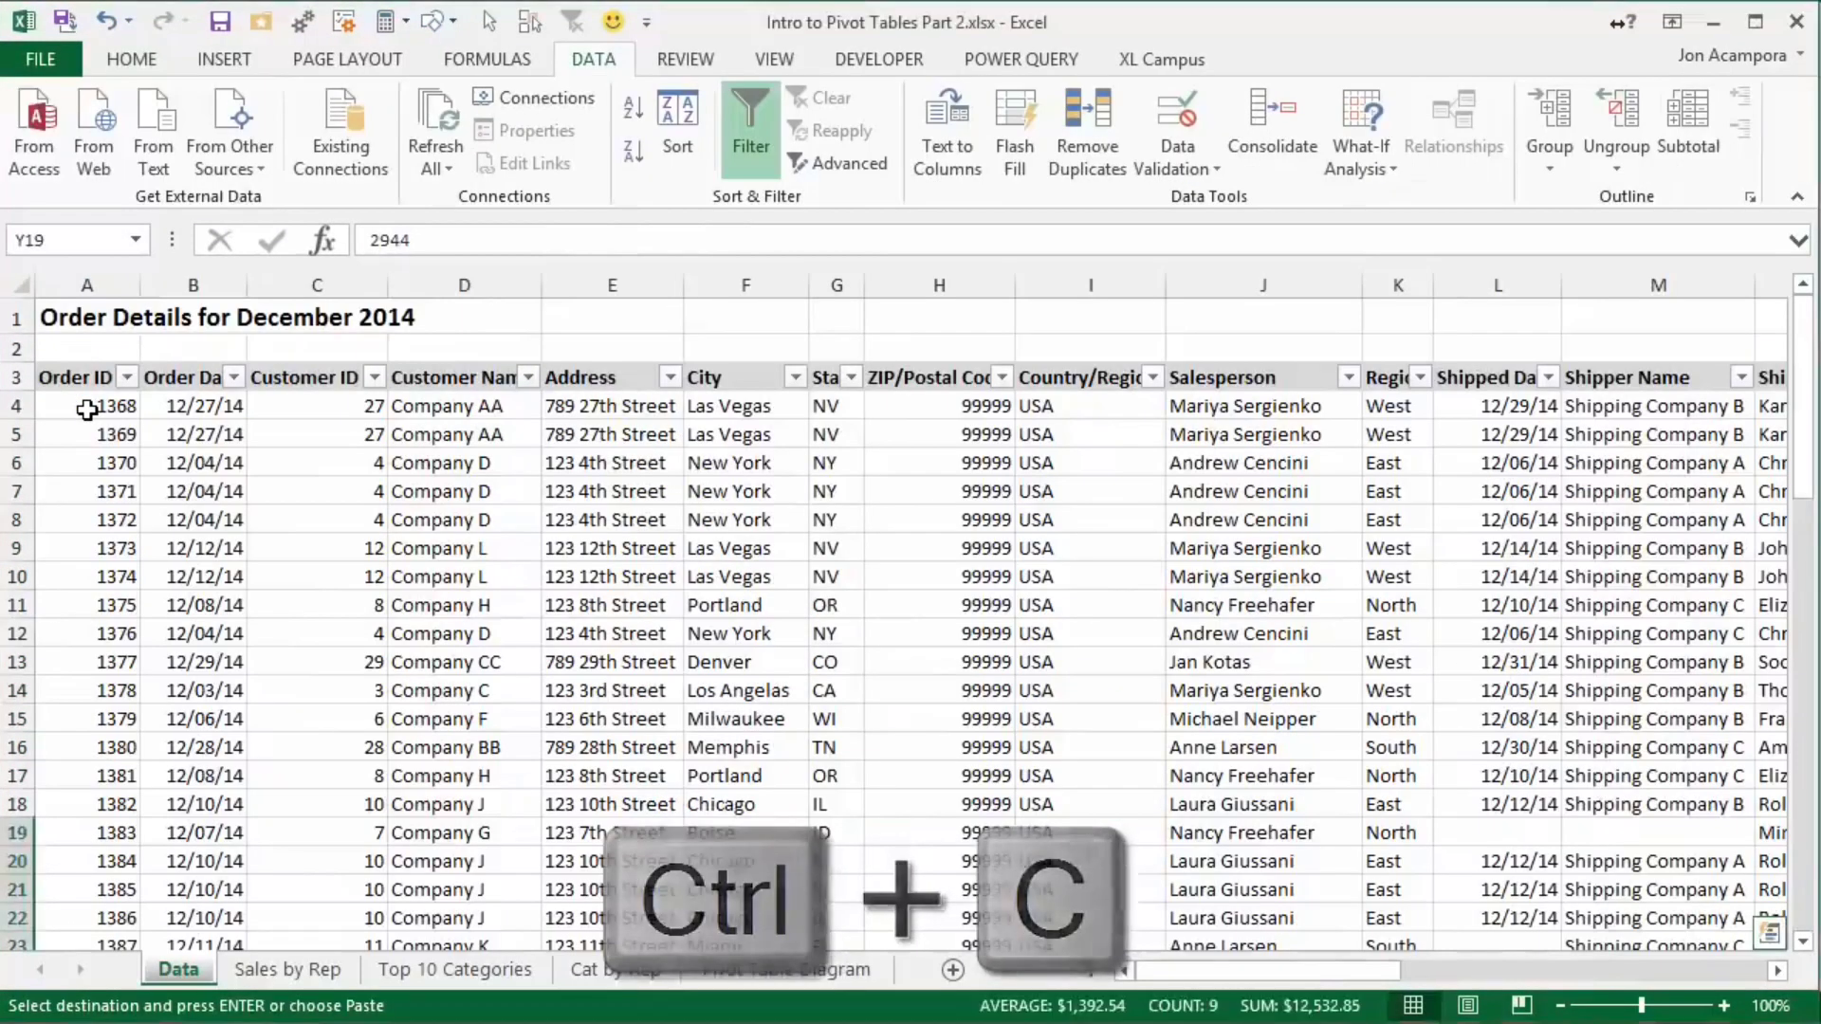
Paste the copied January orders into the first empty row, starting at A69, of the December data on the Data sheet
left_click(87, 408)
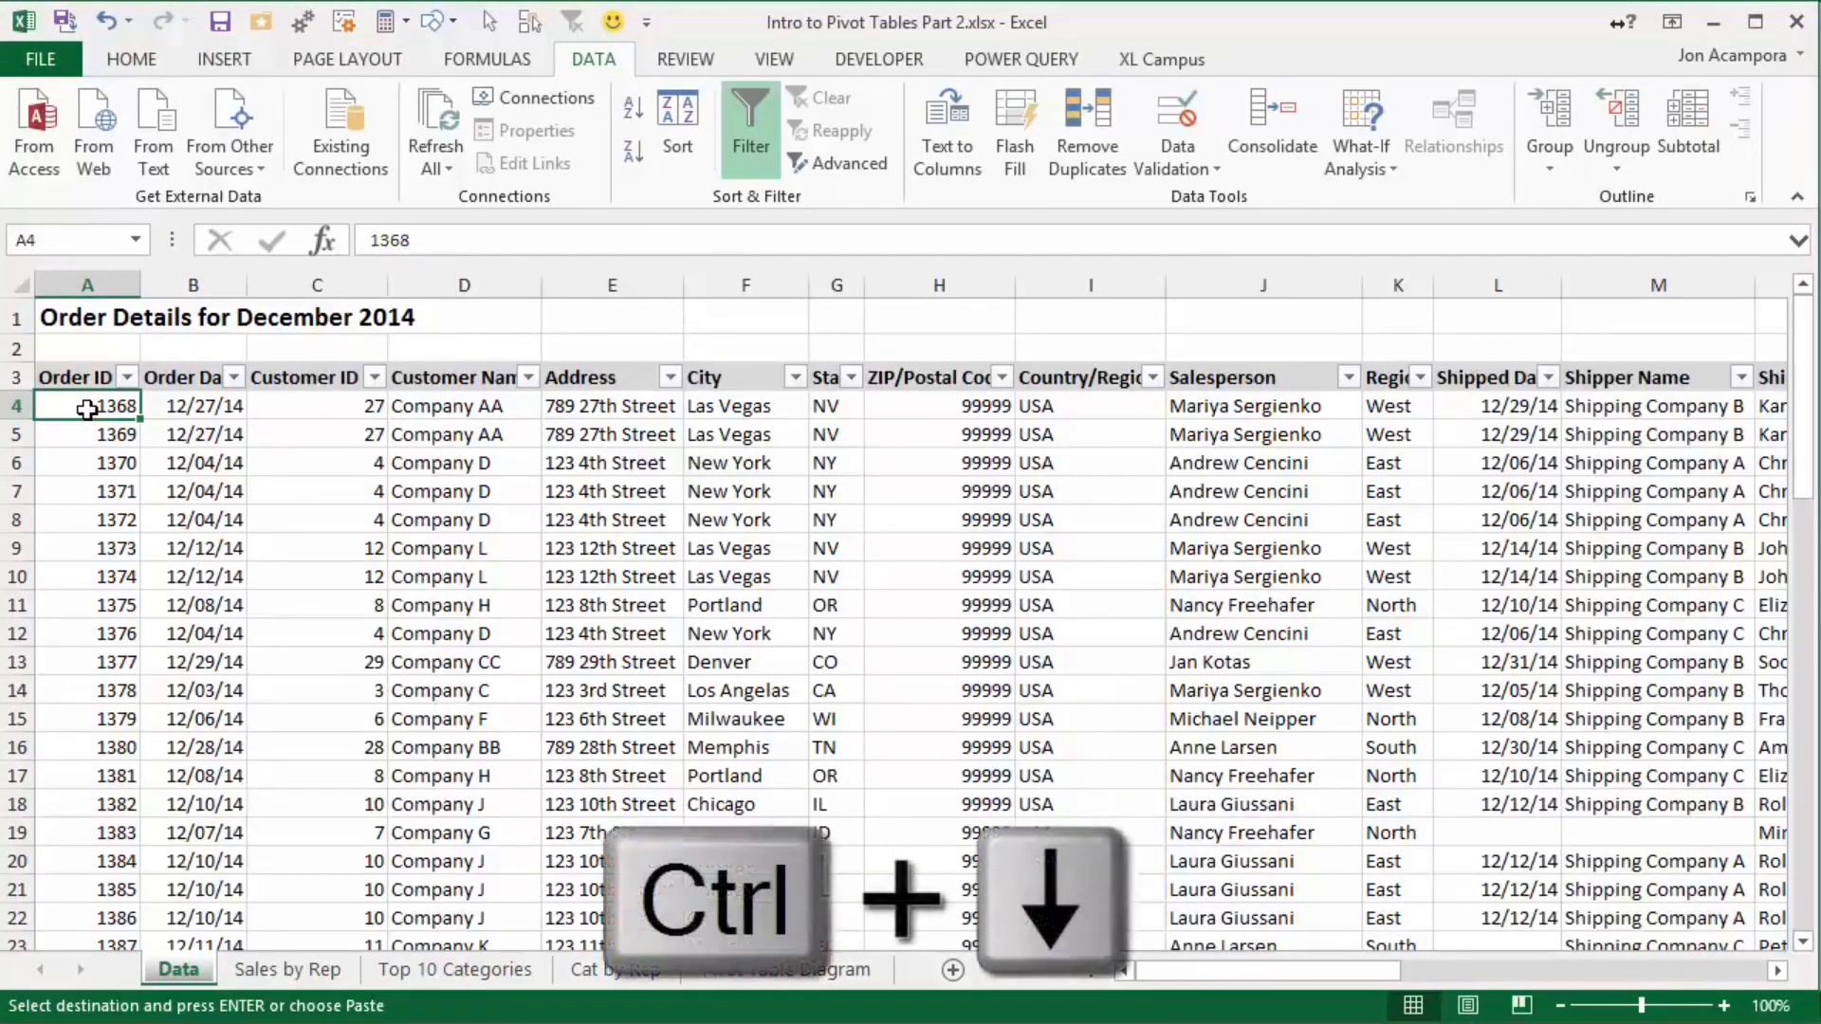
key("ctrl+Down")
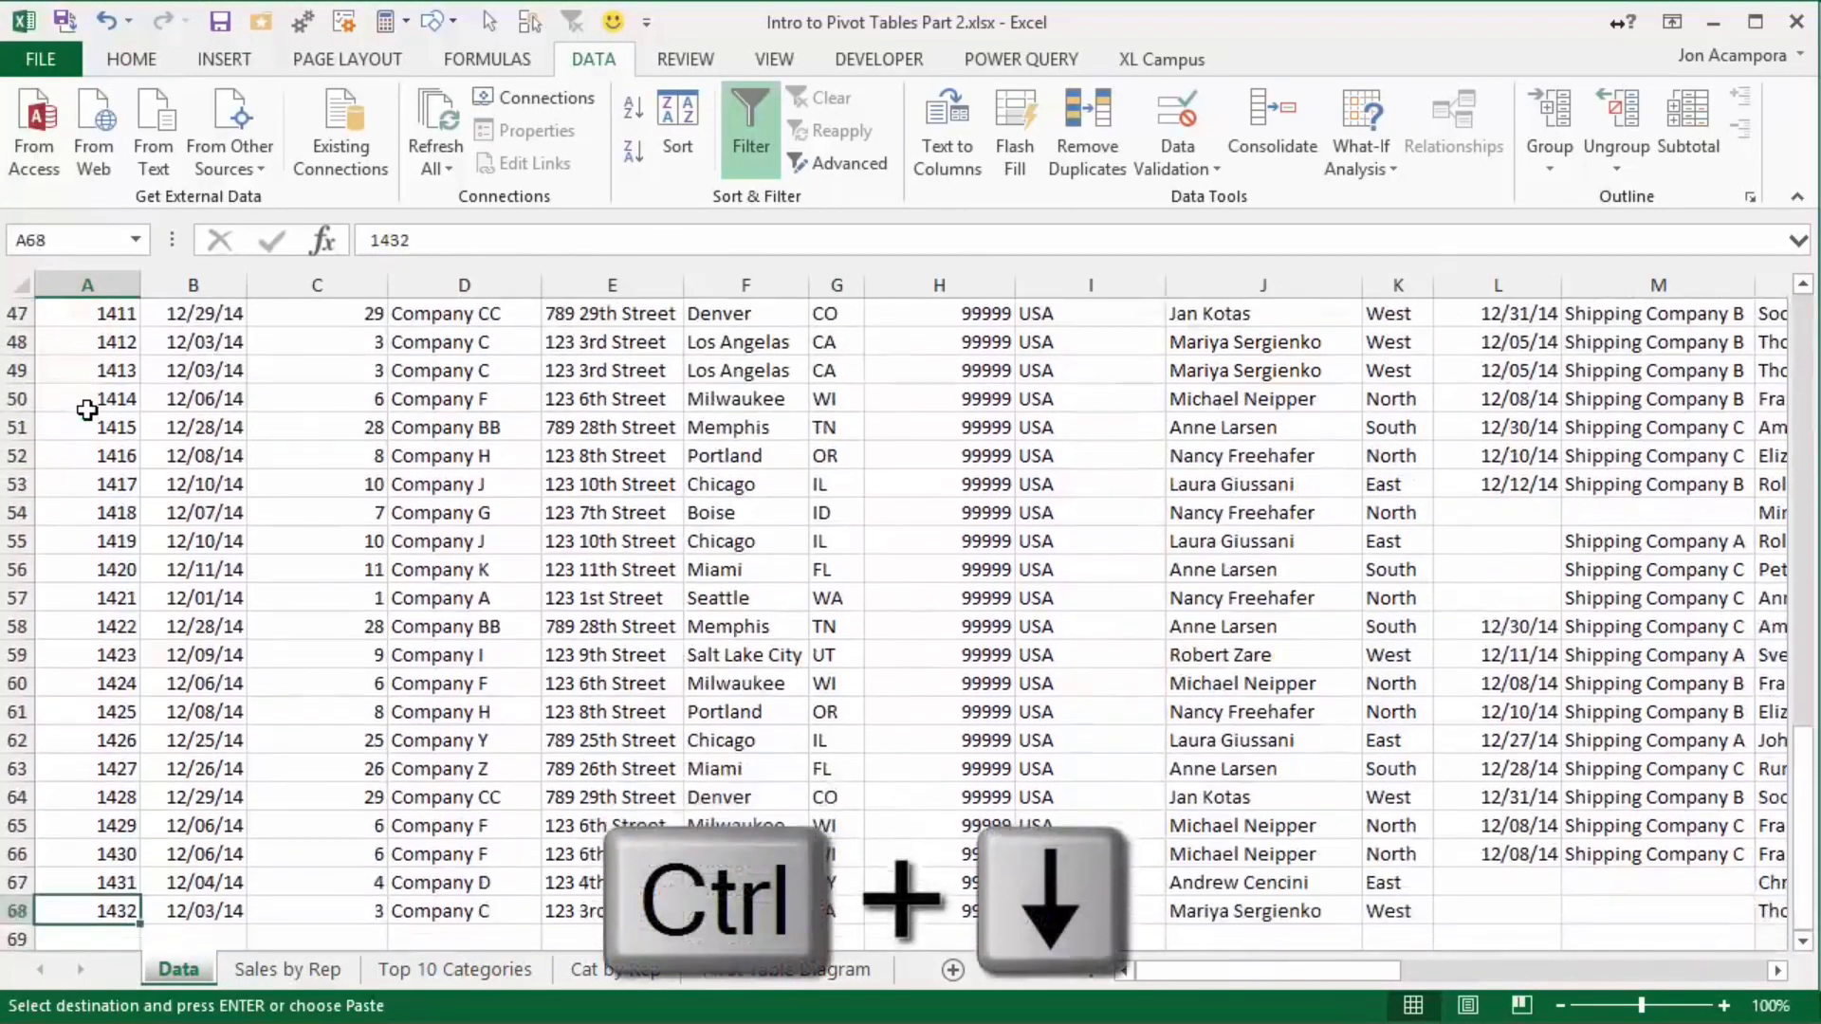
key("Down")
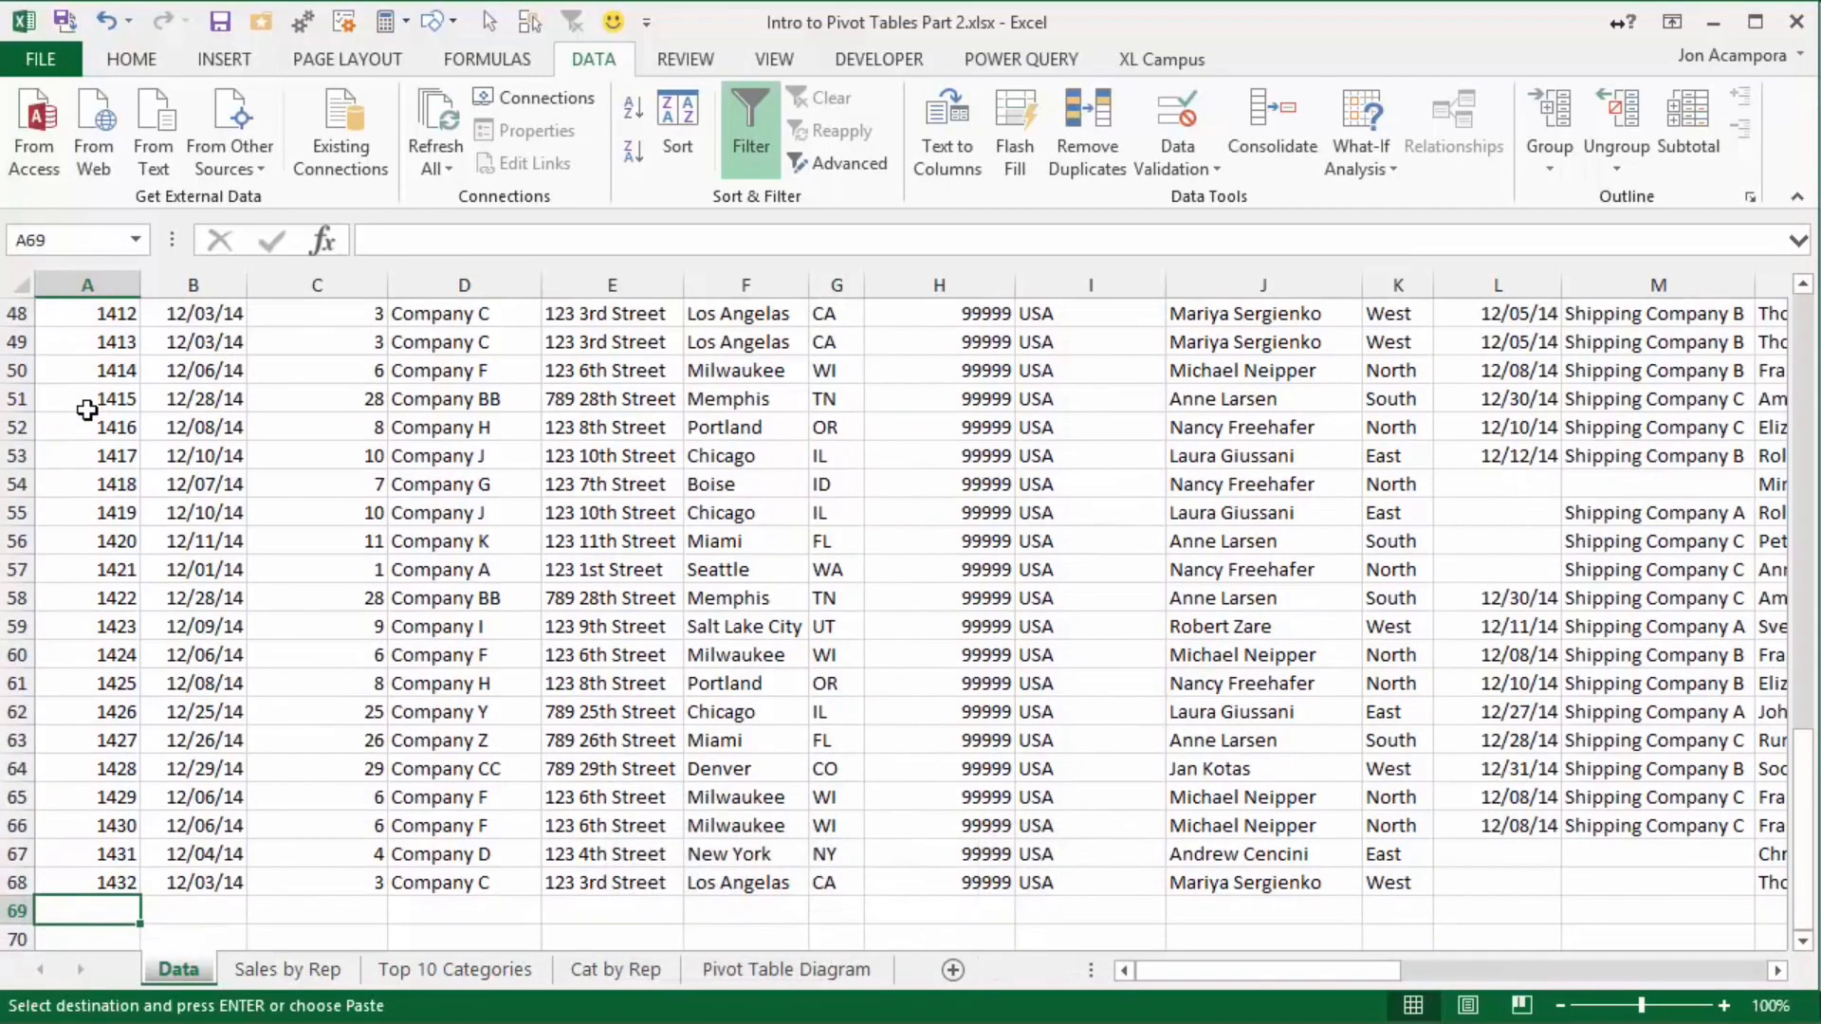
key("ctrl+v")
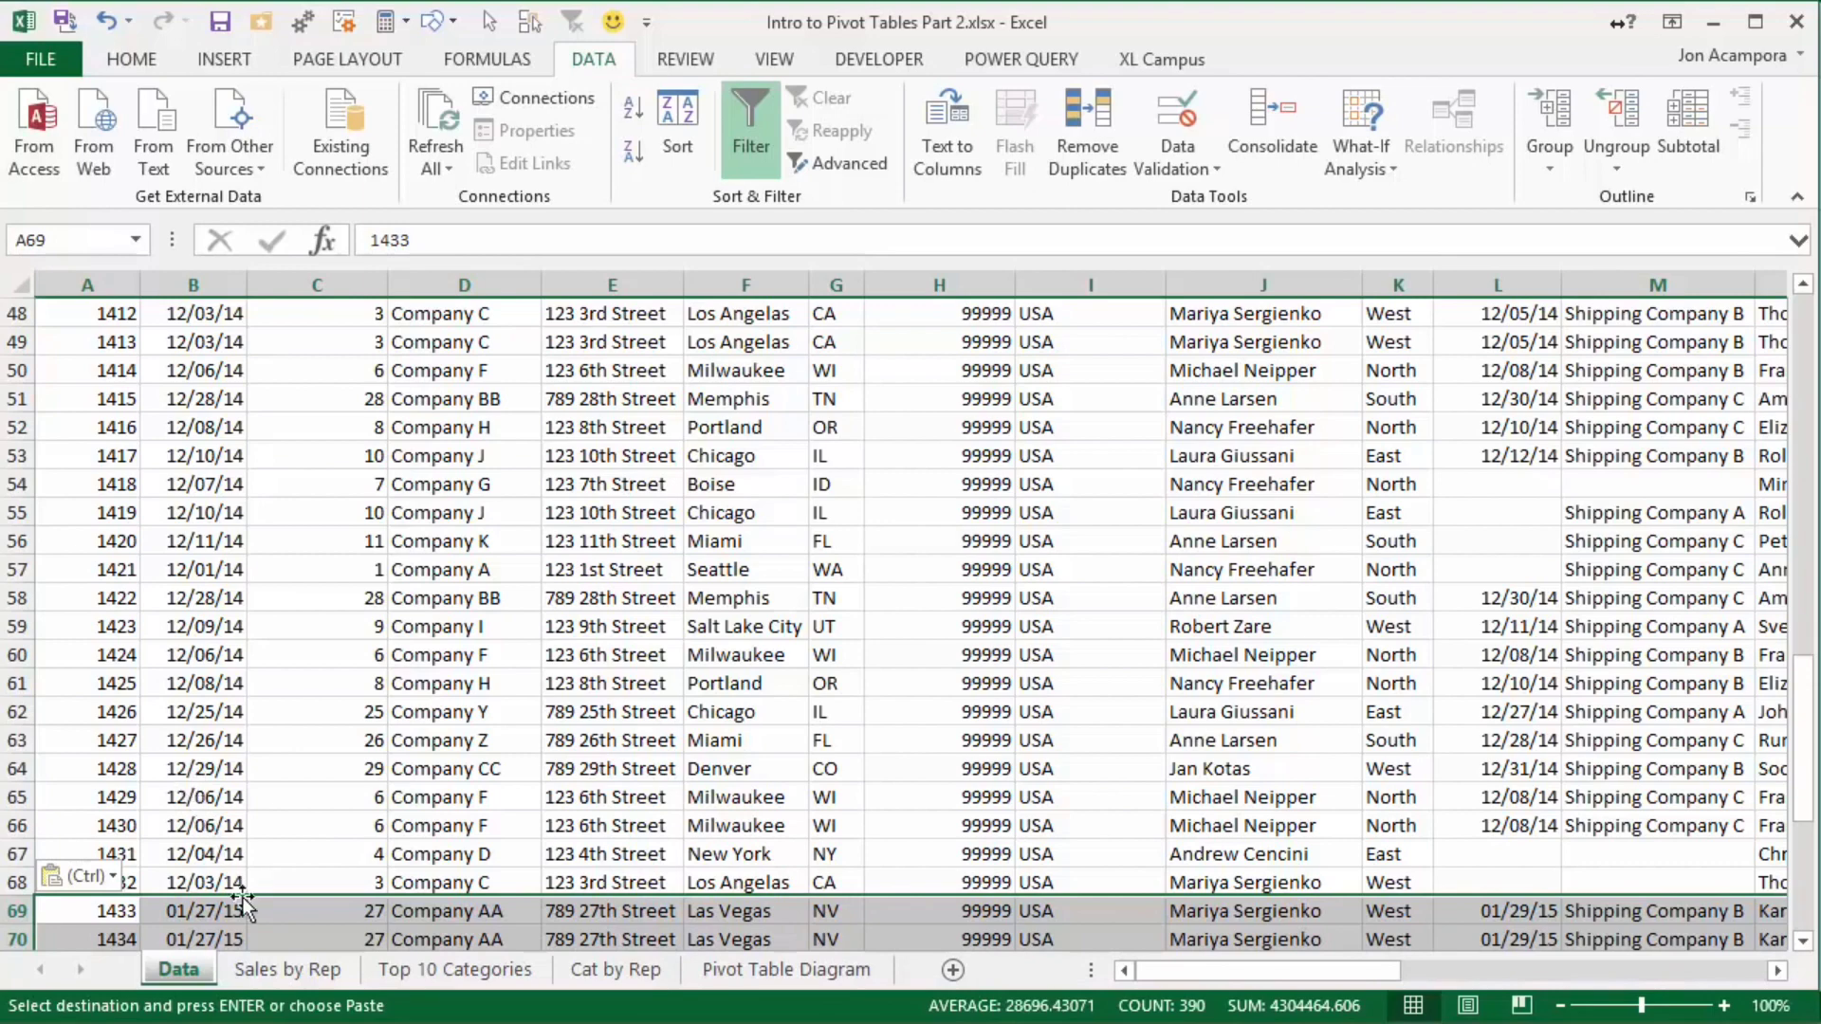
Change the data source of the pivot table on the Sales by Rep sheet to the range Data!$A$3:$Z$83
left_click(294, 969)
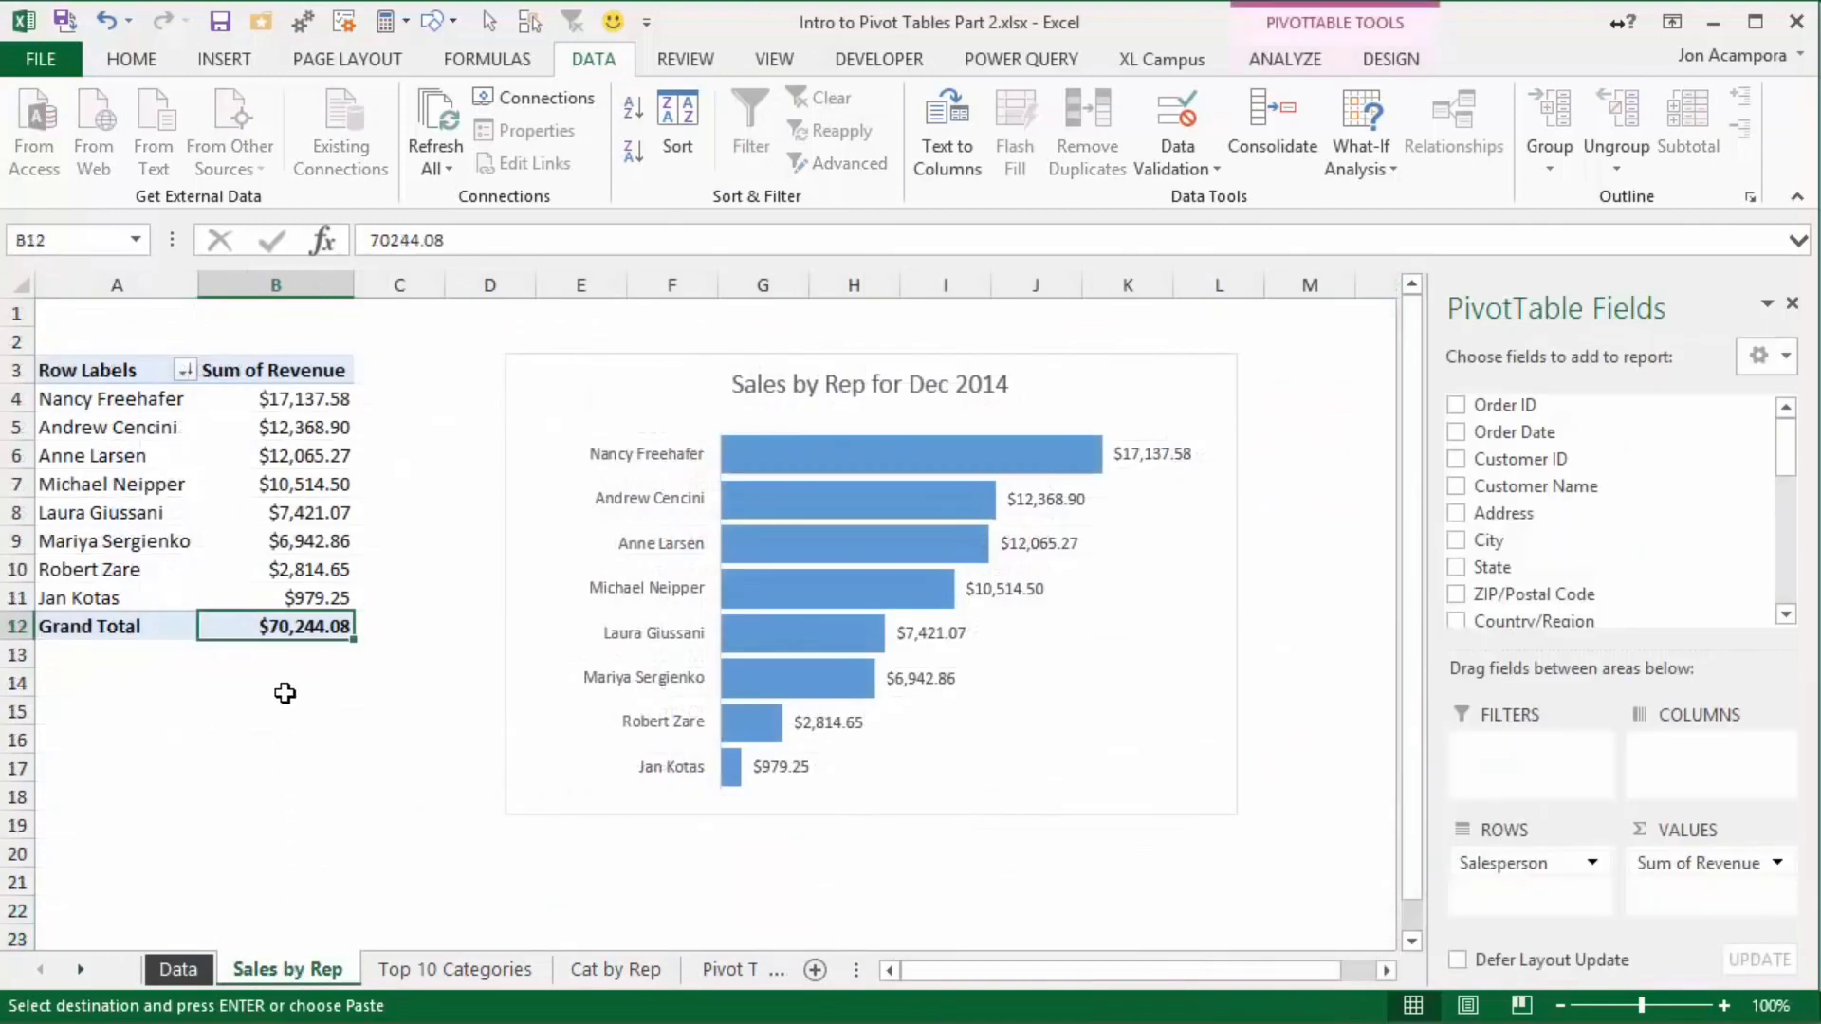
mouse_move(296, 634)
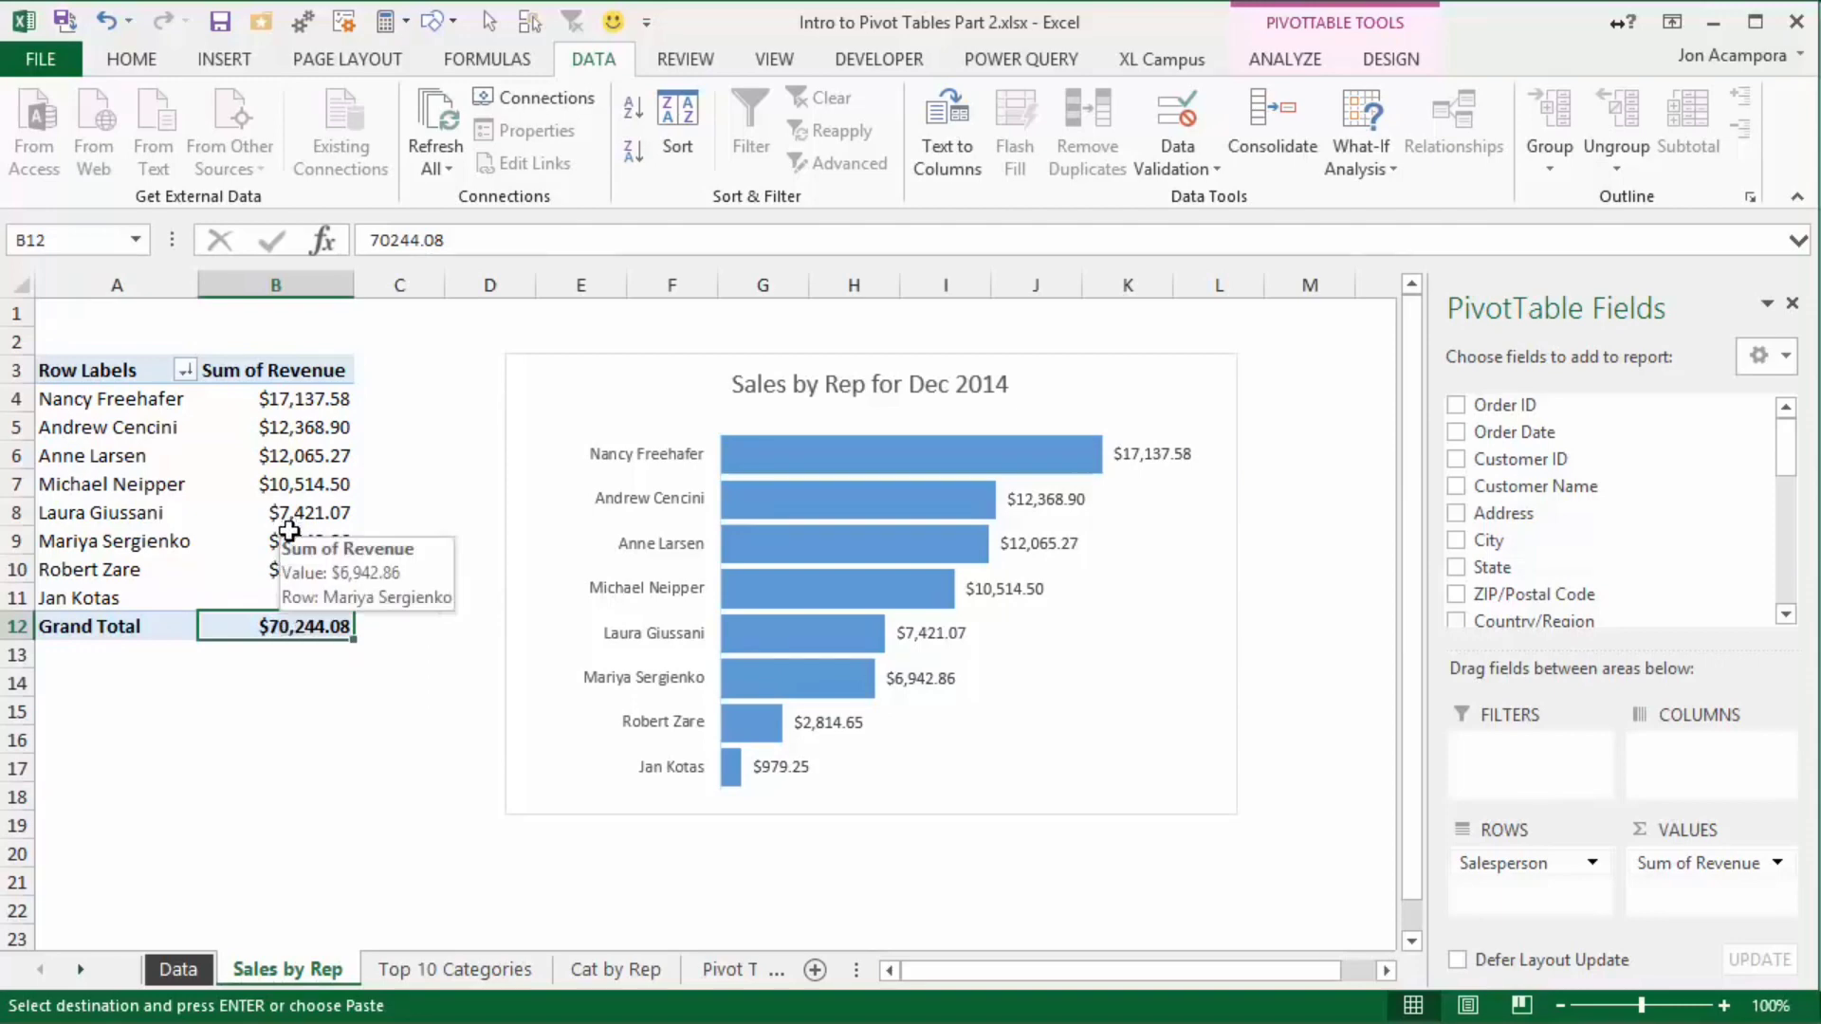
left_click(312, 428)
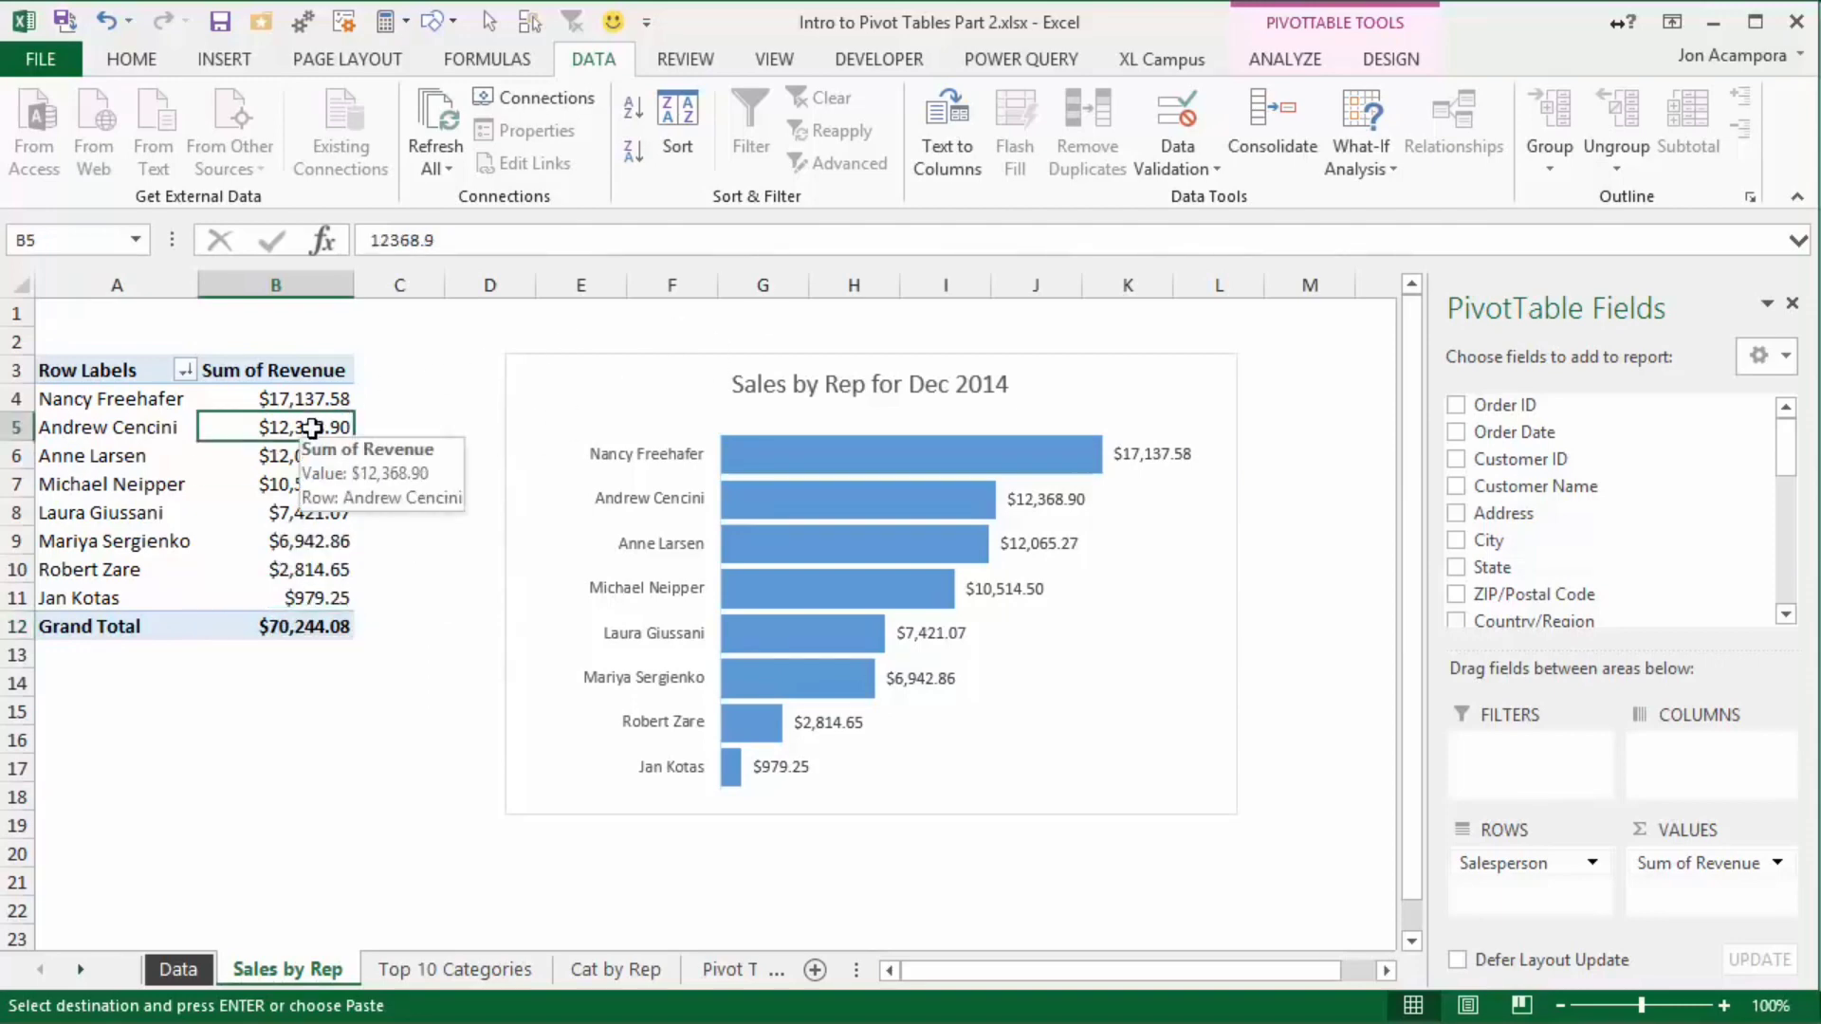
left_click(1278, 63)
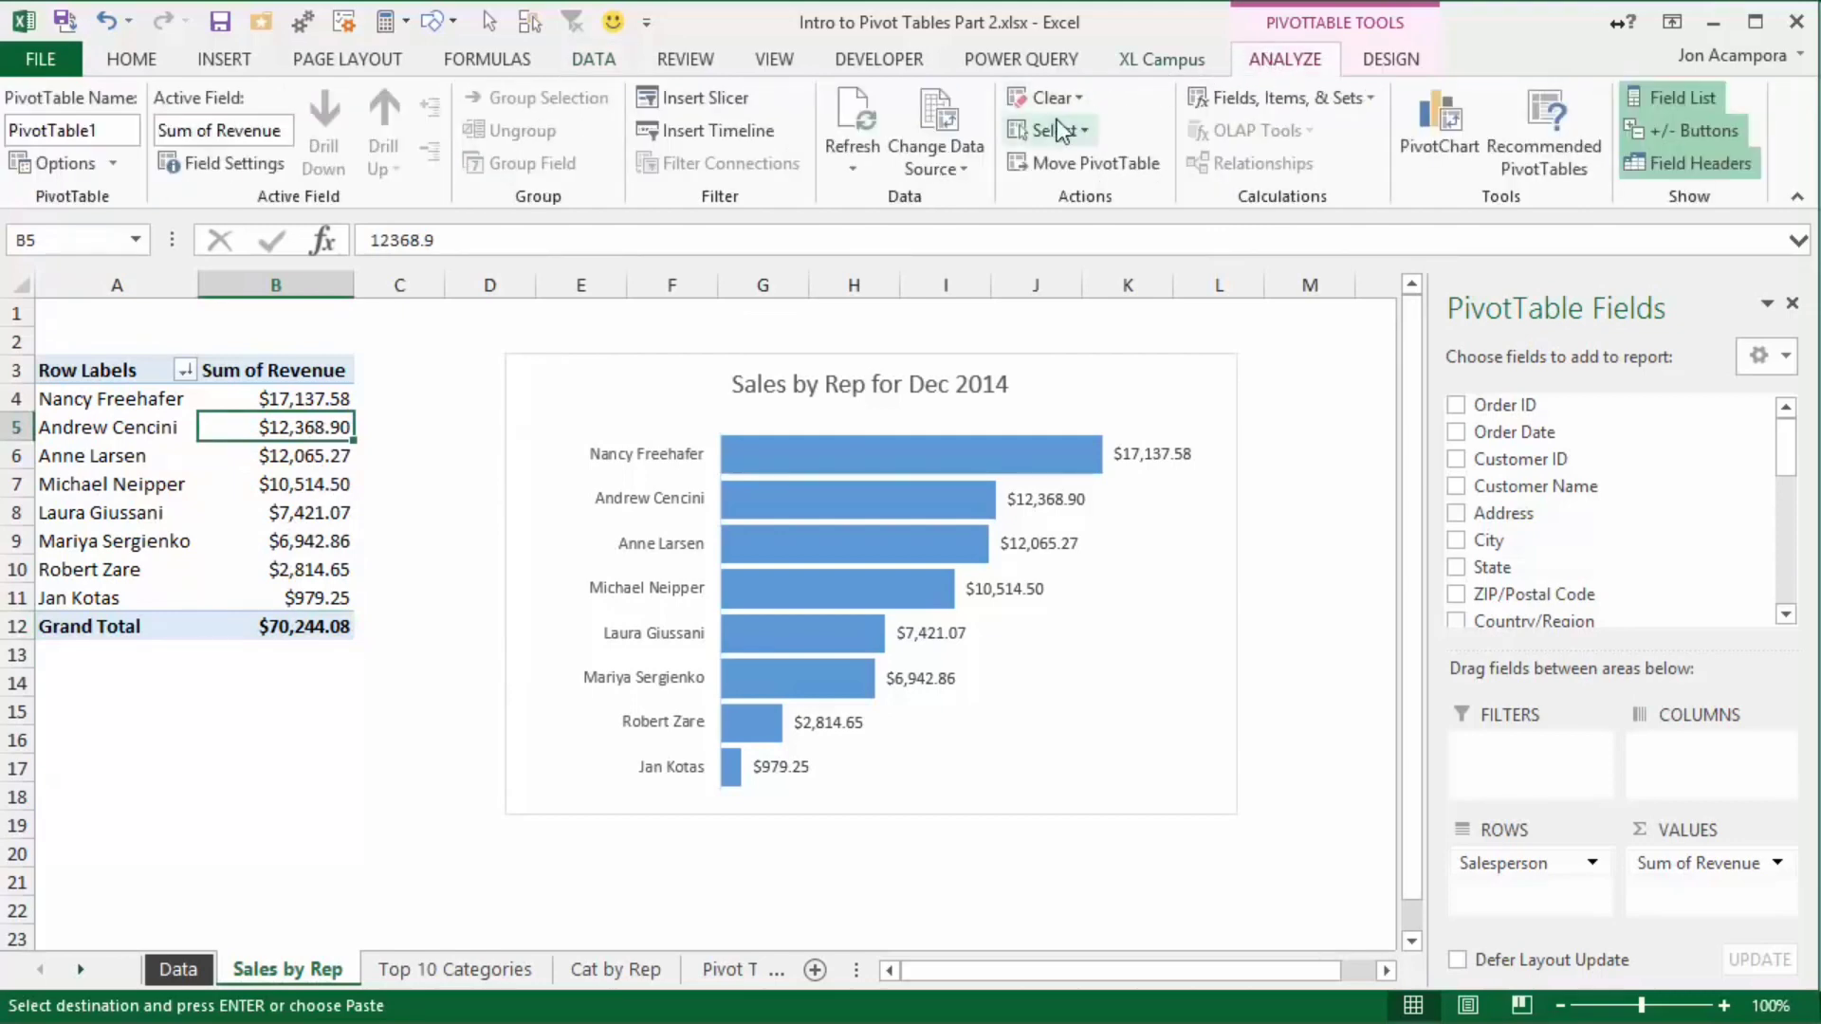
left_click(919, 110)
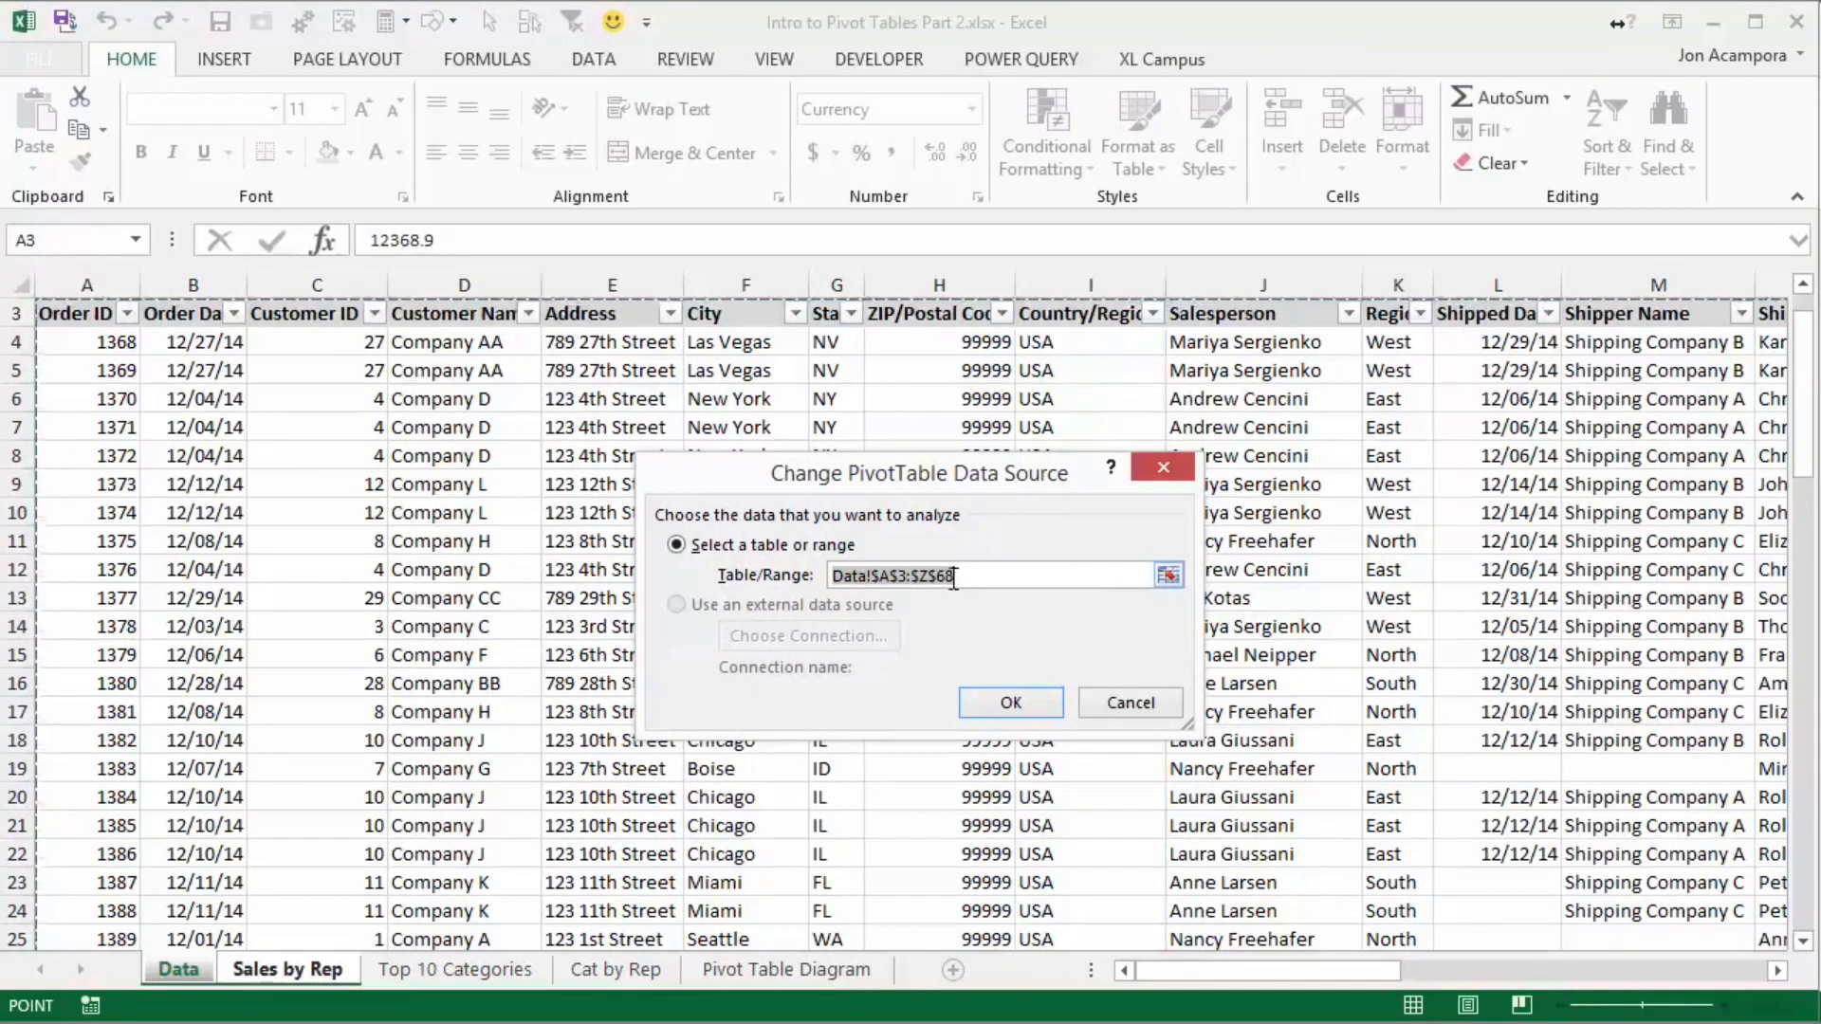
left_click_drag(1805, 445, 1705, 902)
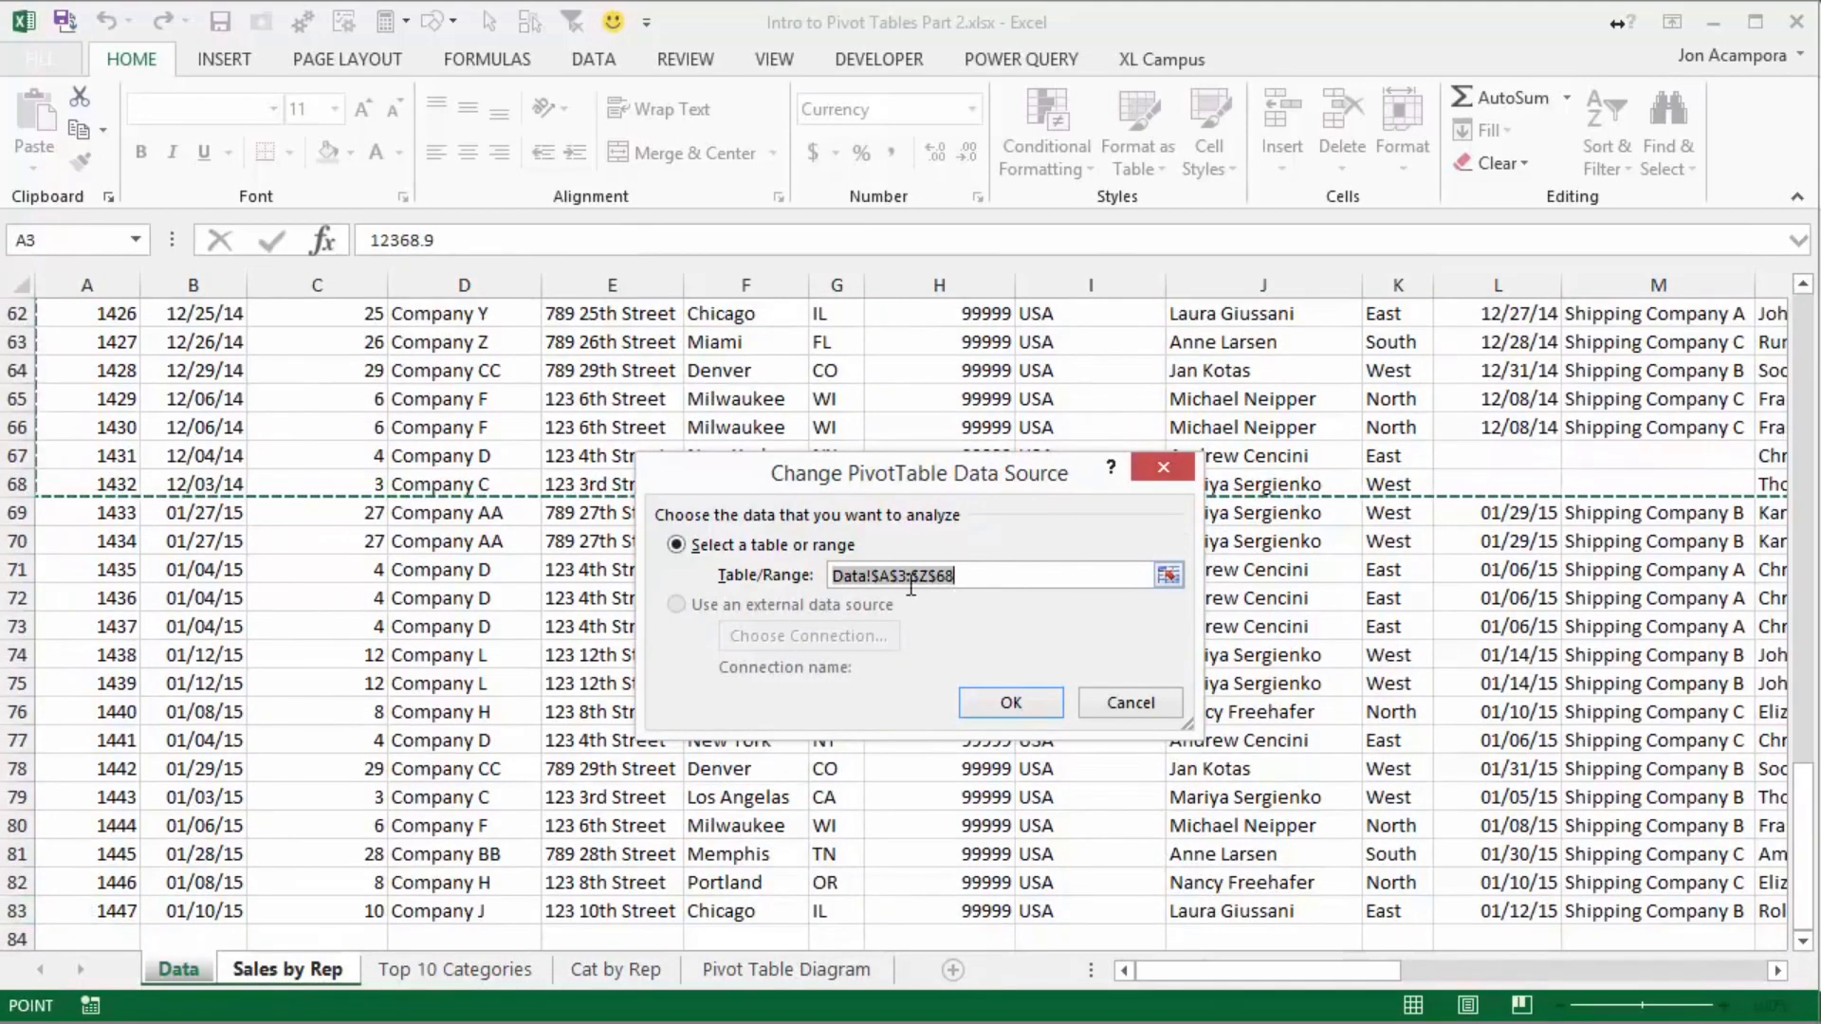
left_click(460, 632)
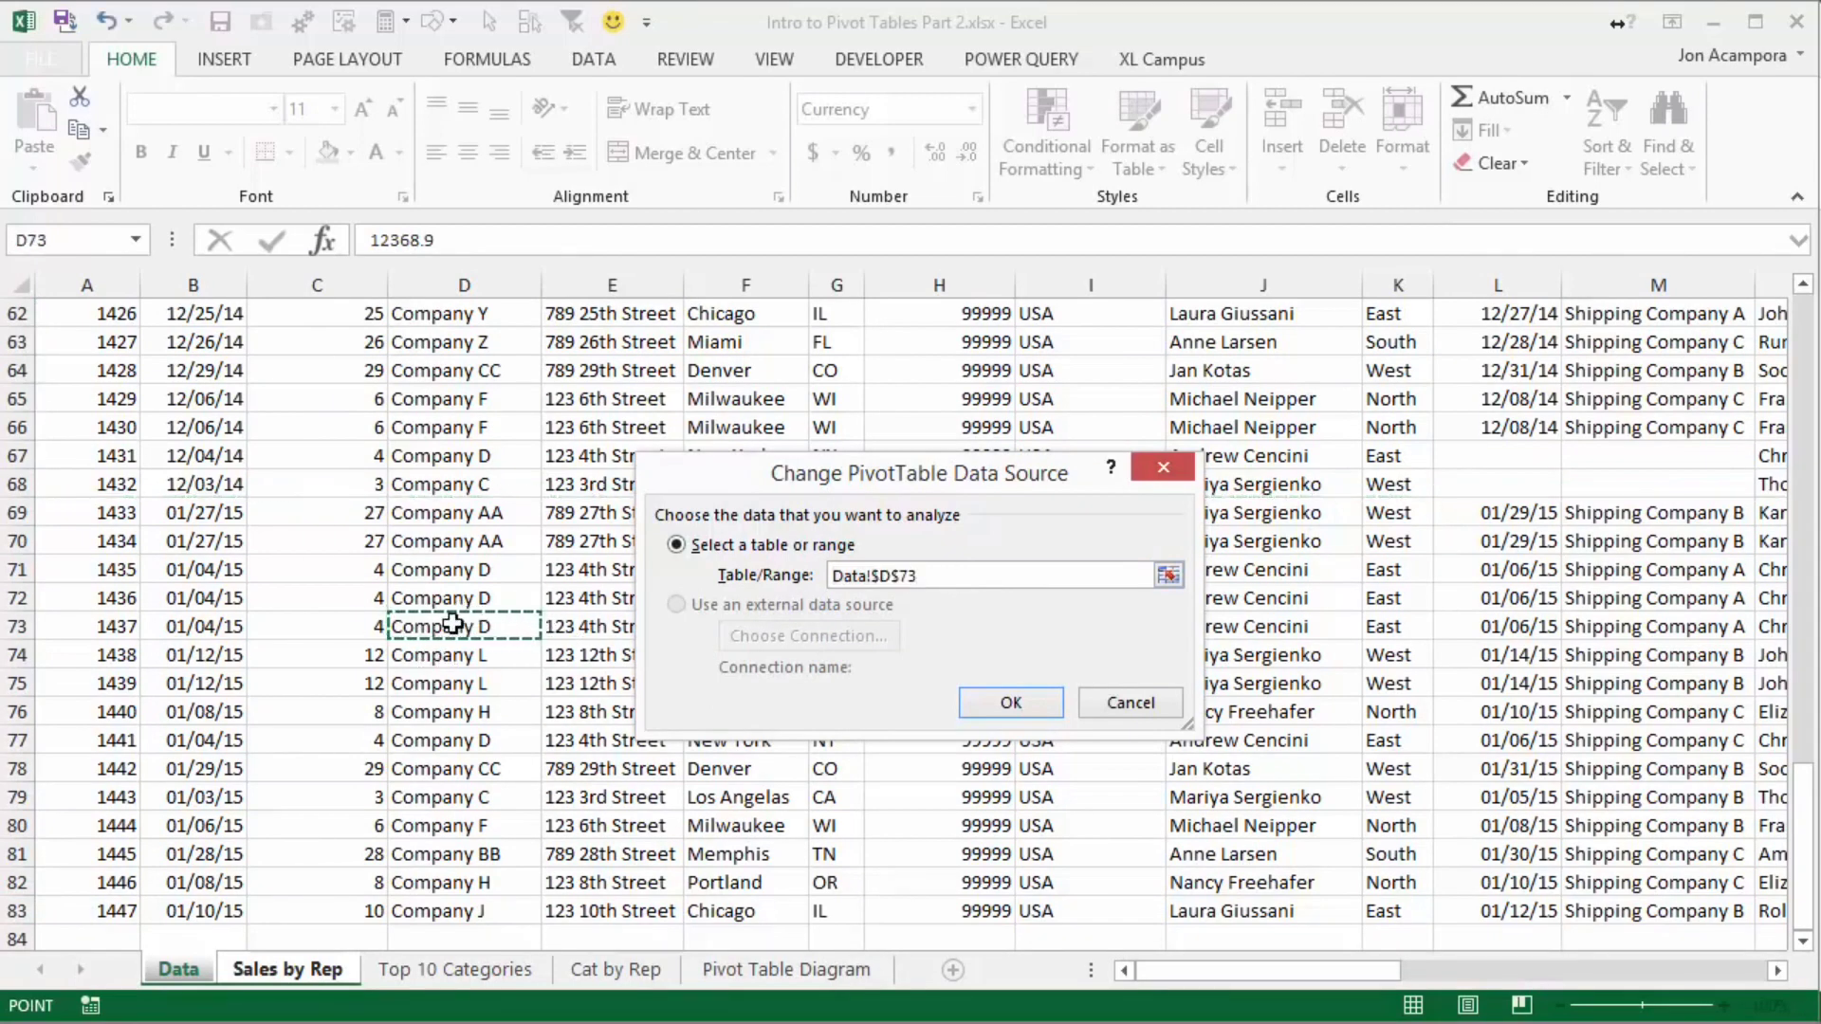
key("ctrl+a")
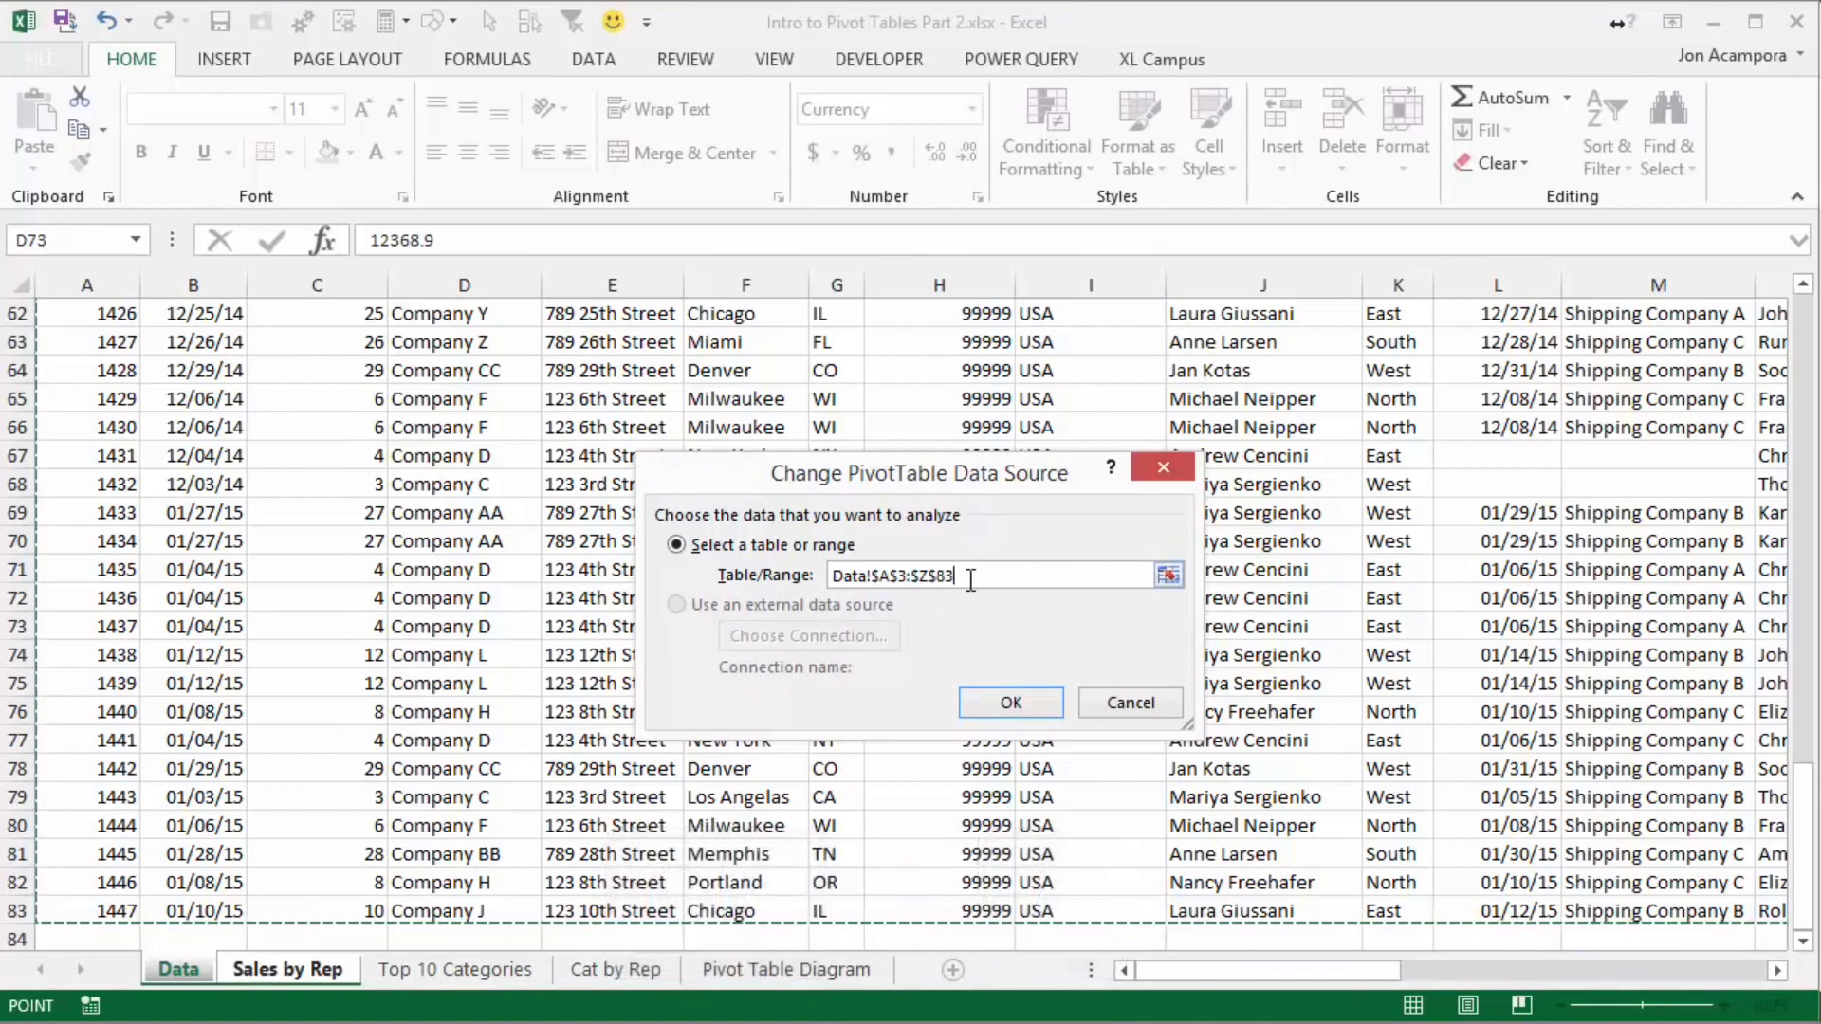
left_click(1008, 703)
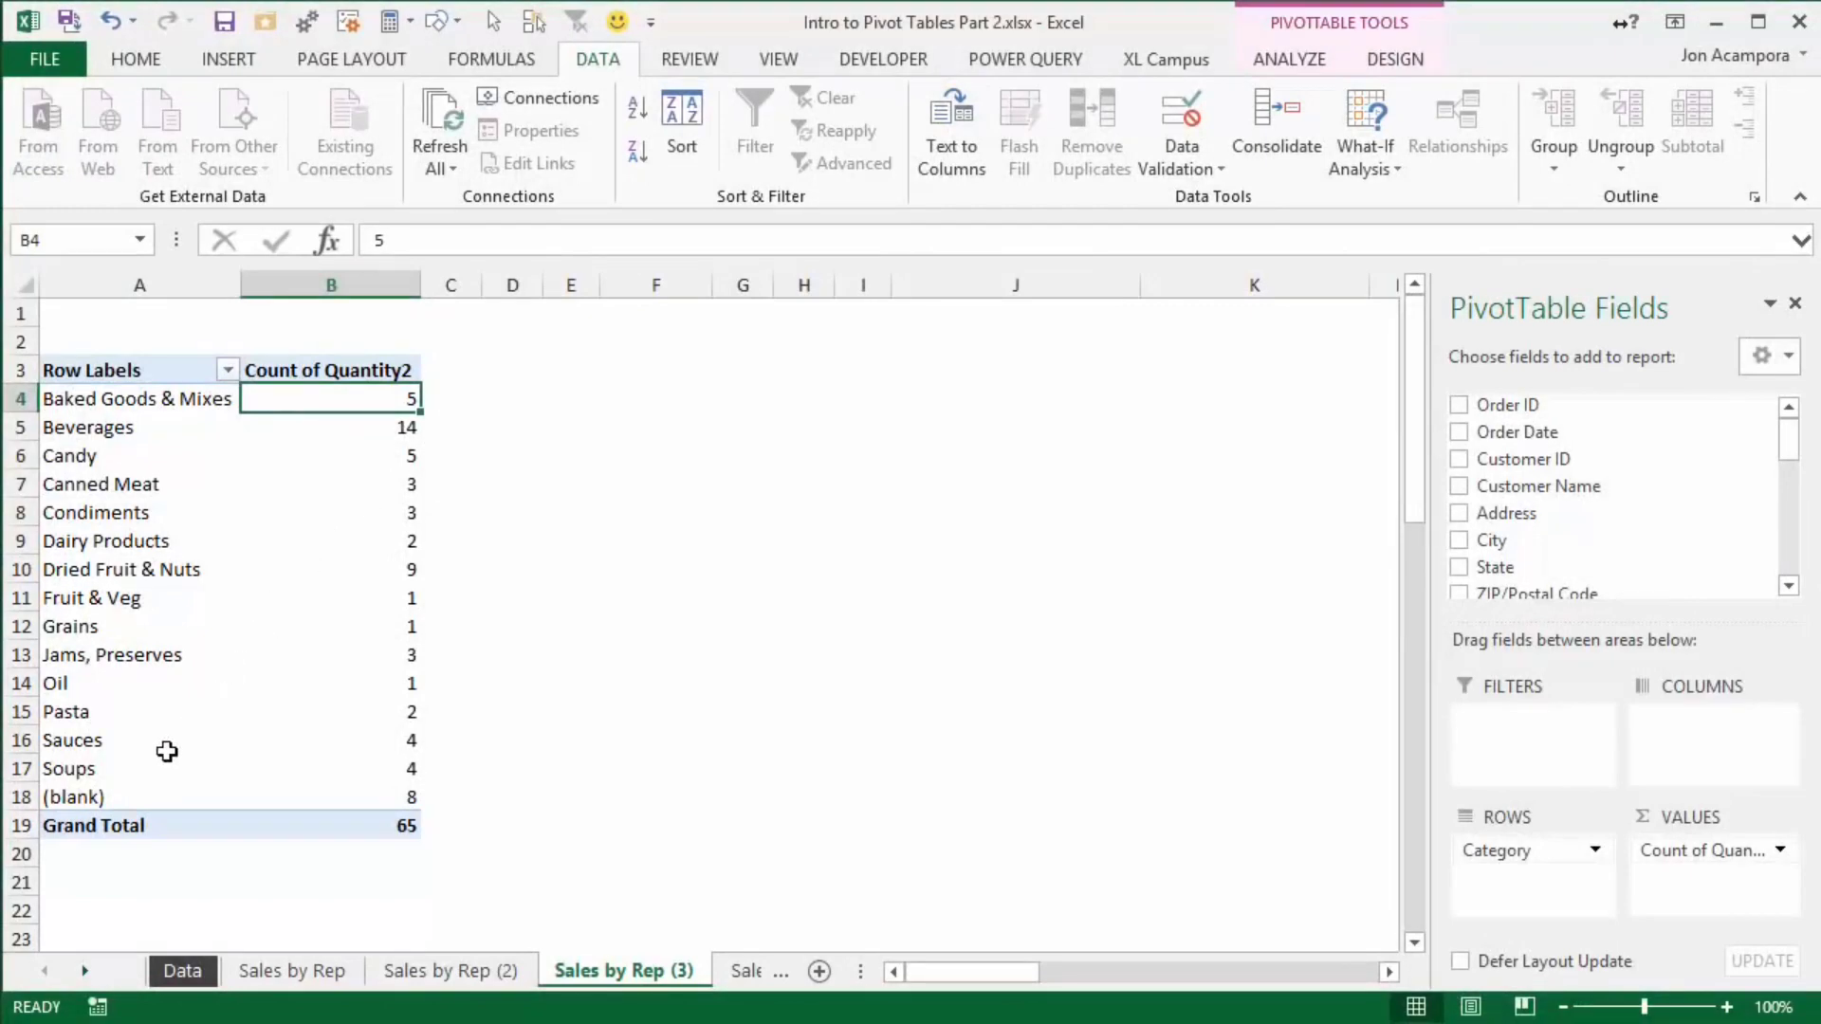
Inspect the (blank) category row on the Sales by Rep (3) sheet, and check the Category filter list of the Data sheet without filtering
left_click(105, 798)
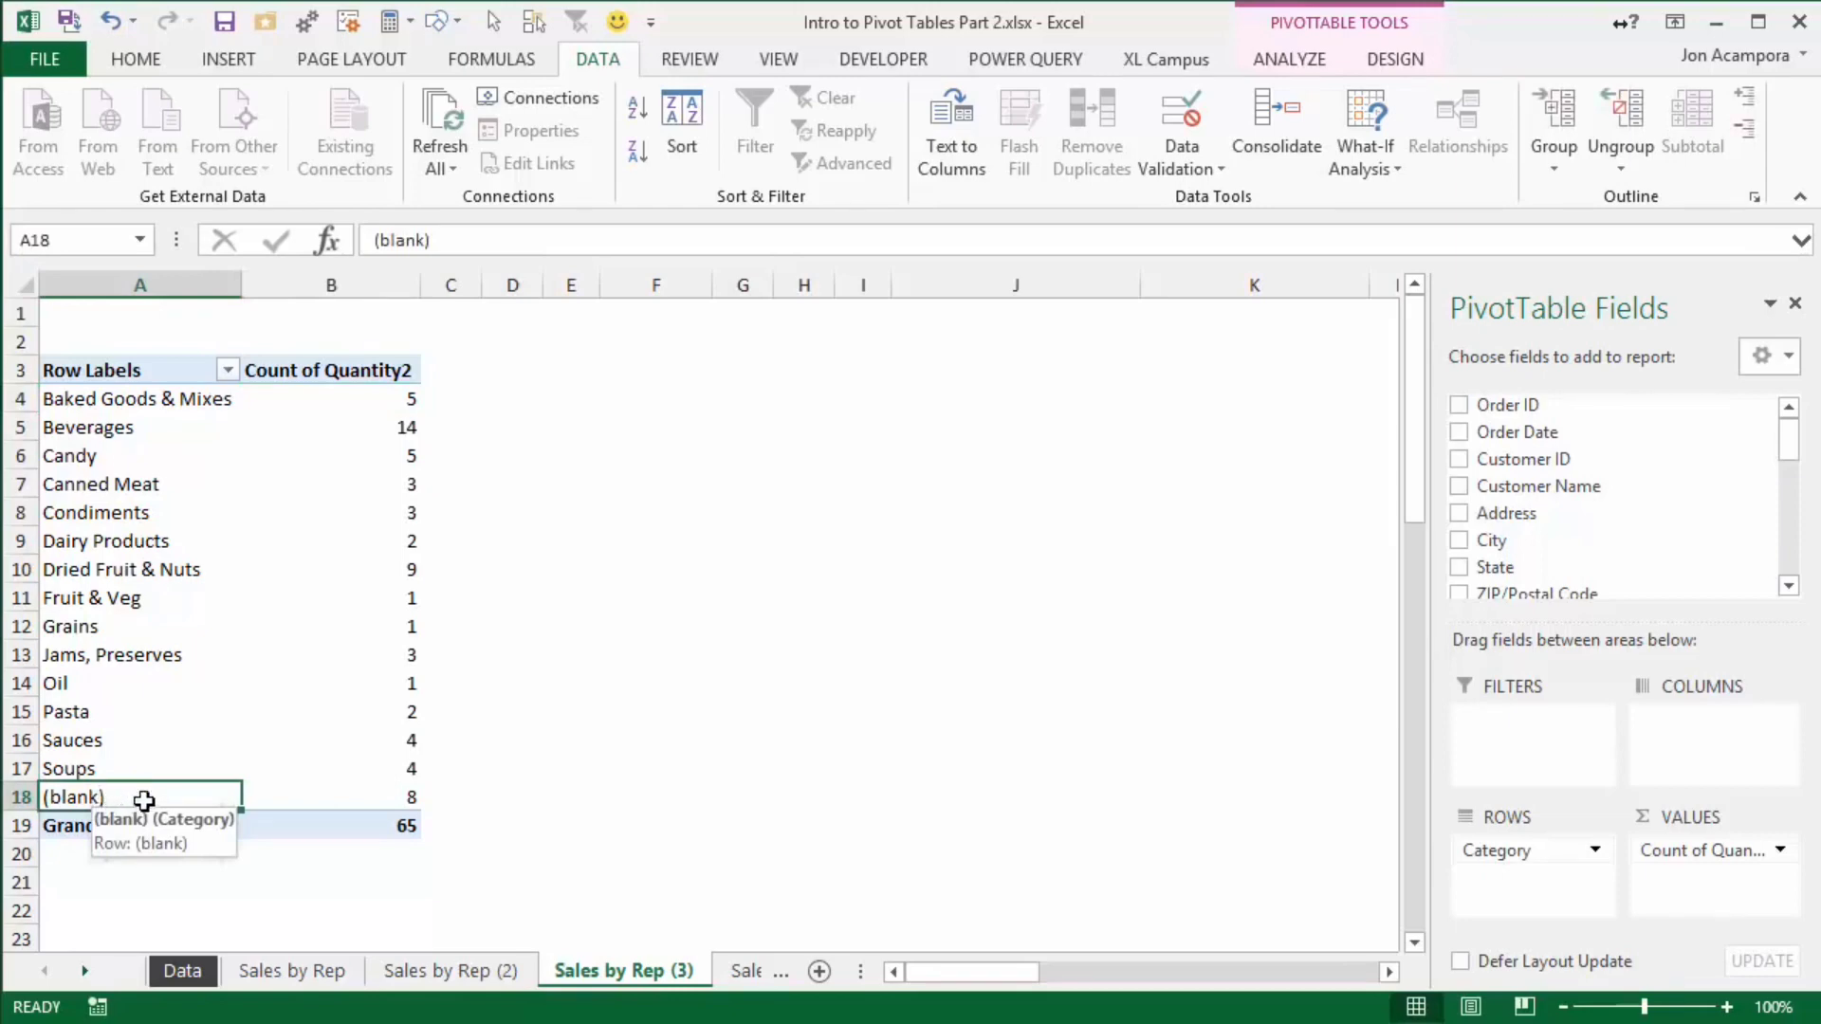
mouse_move(373, 797)
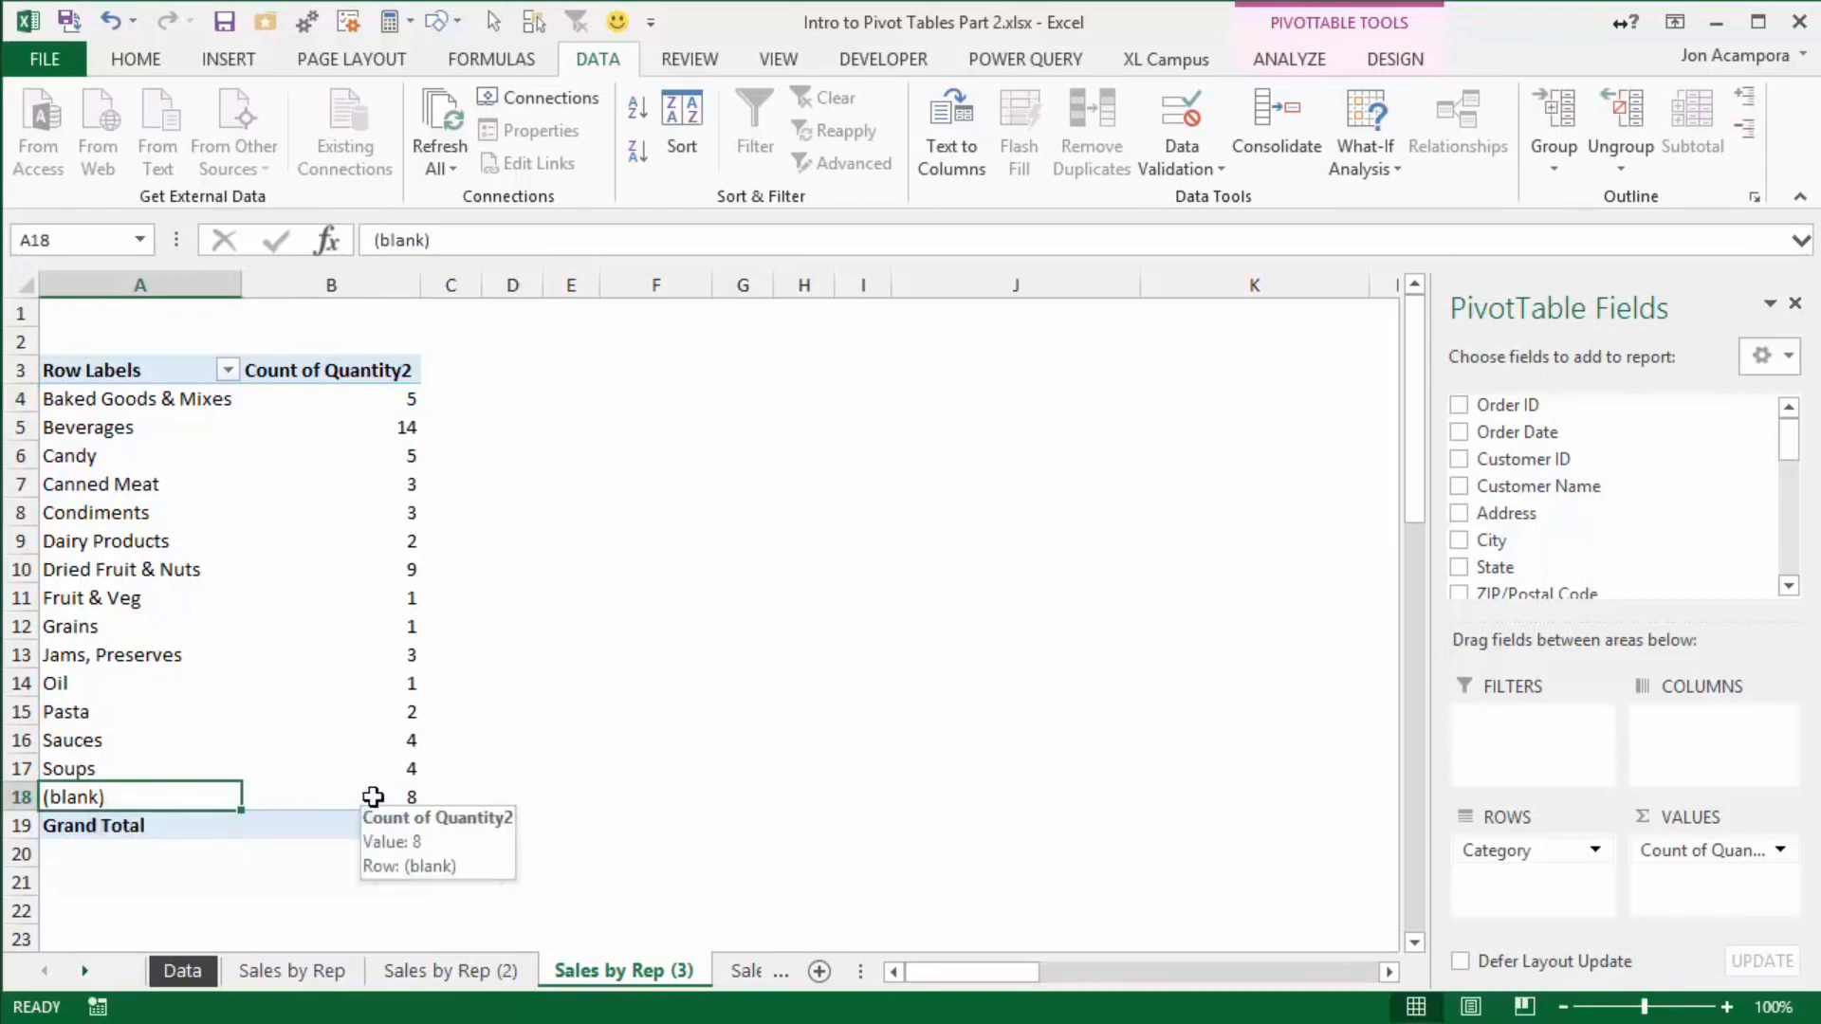
left_click(189, 975)
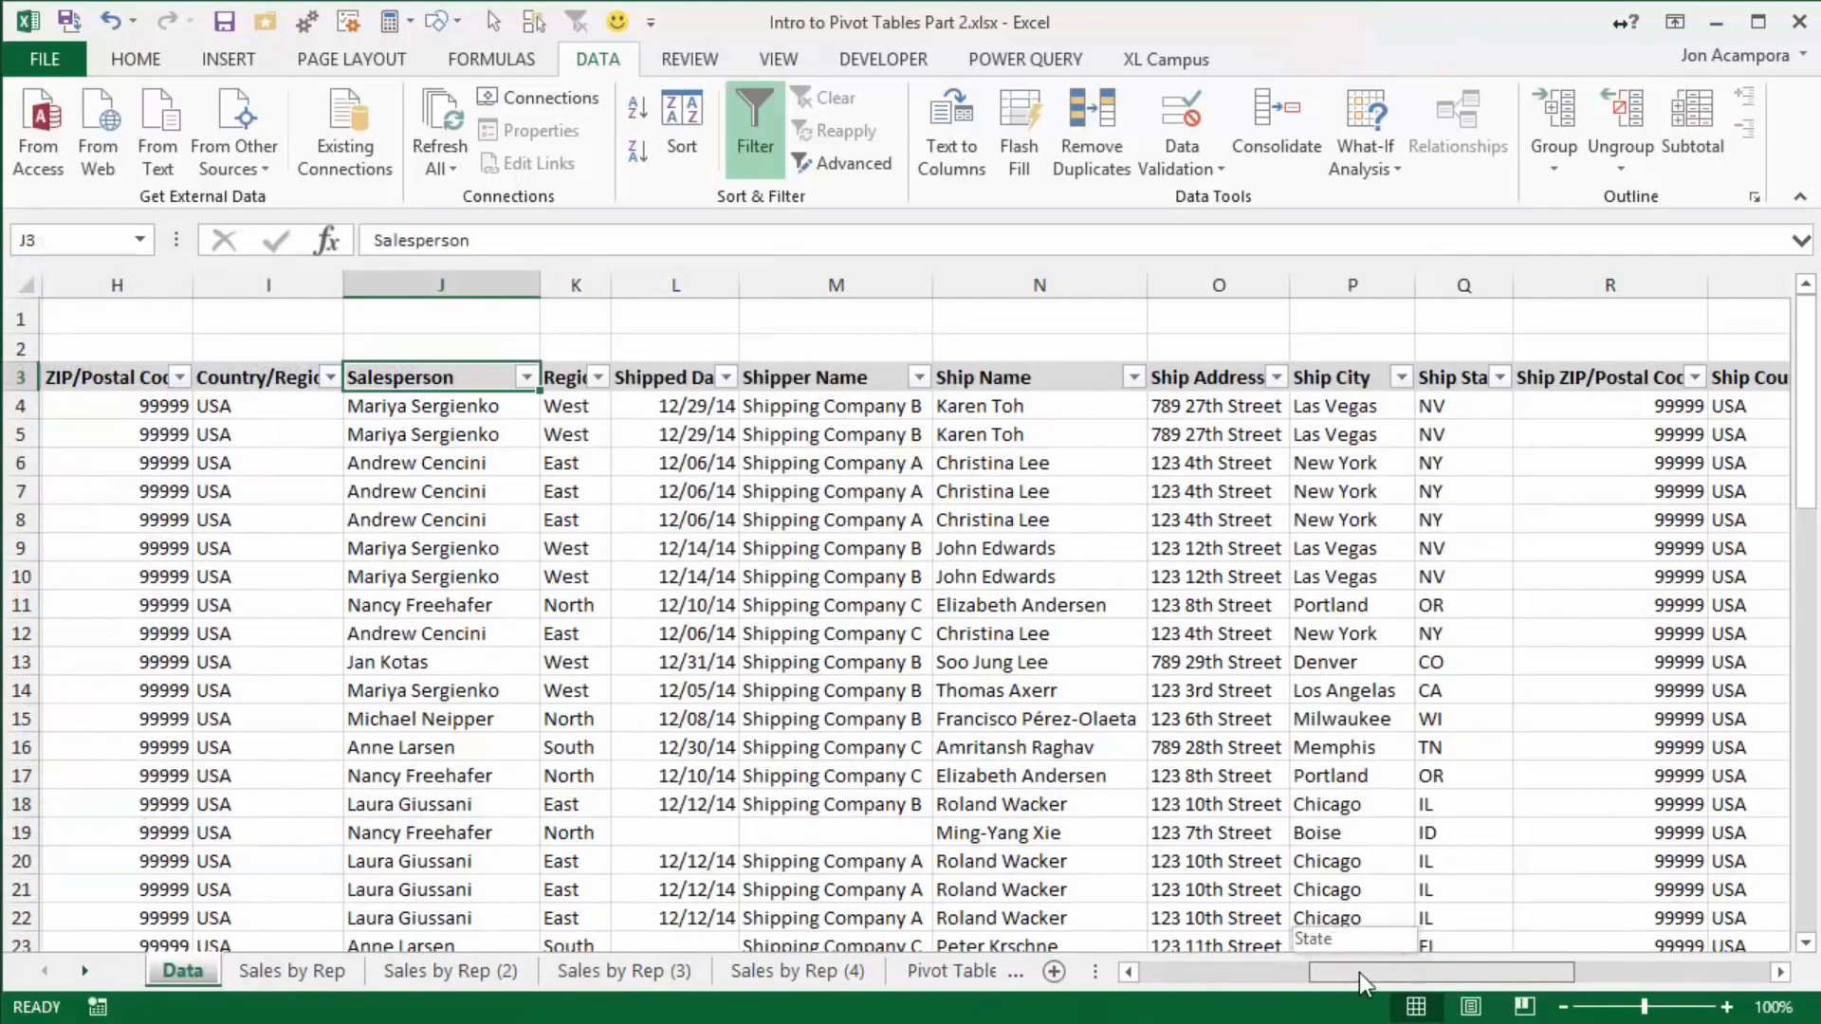
left_click_drag(1358, 971, 1567, 957)
left_click_drag(1624, 967, 1624, 968)
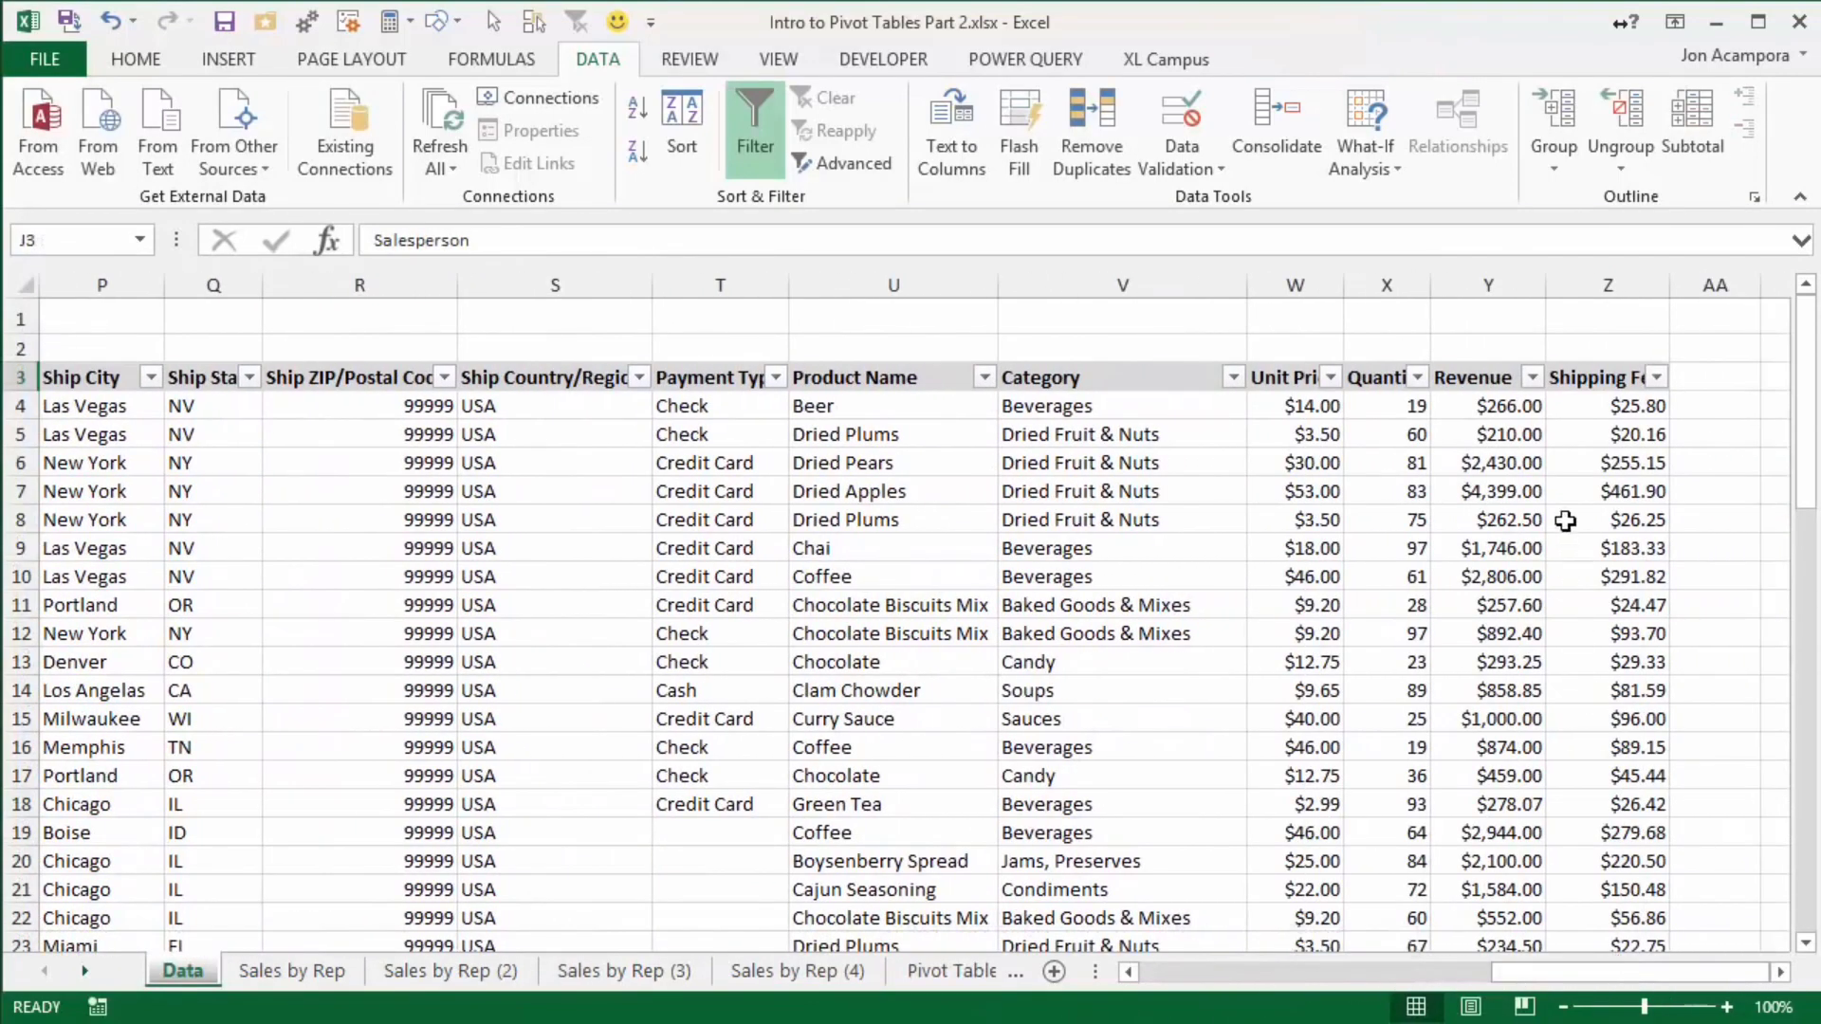
left_click(1233, 377)
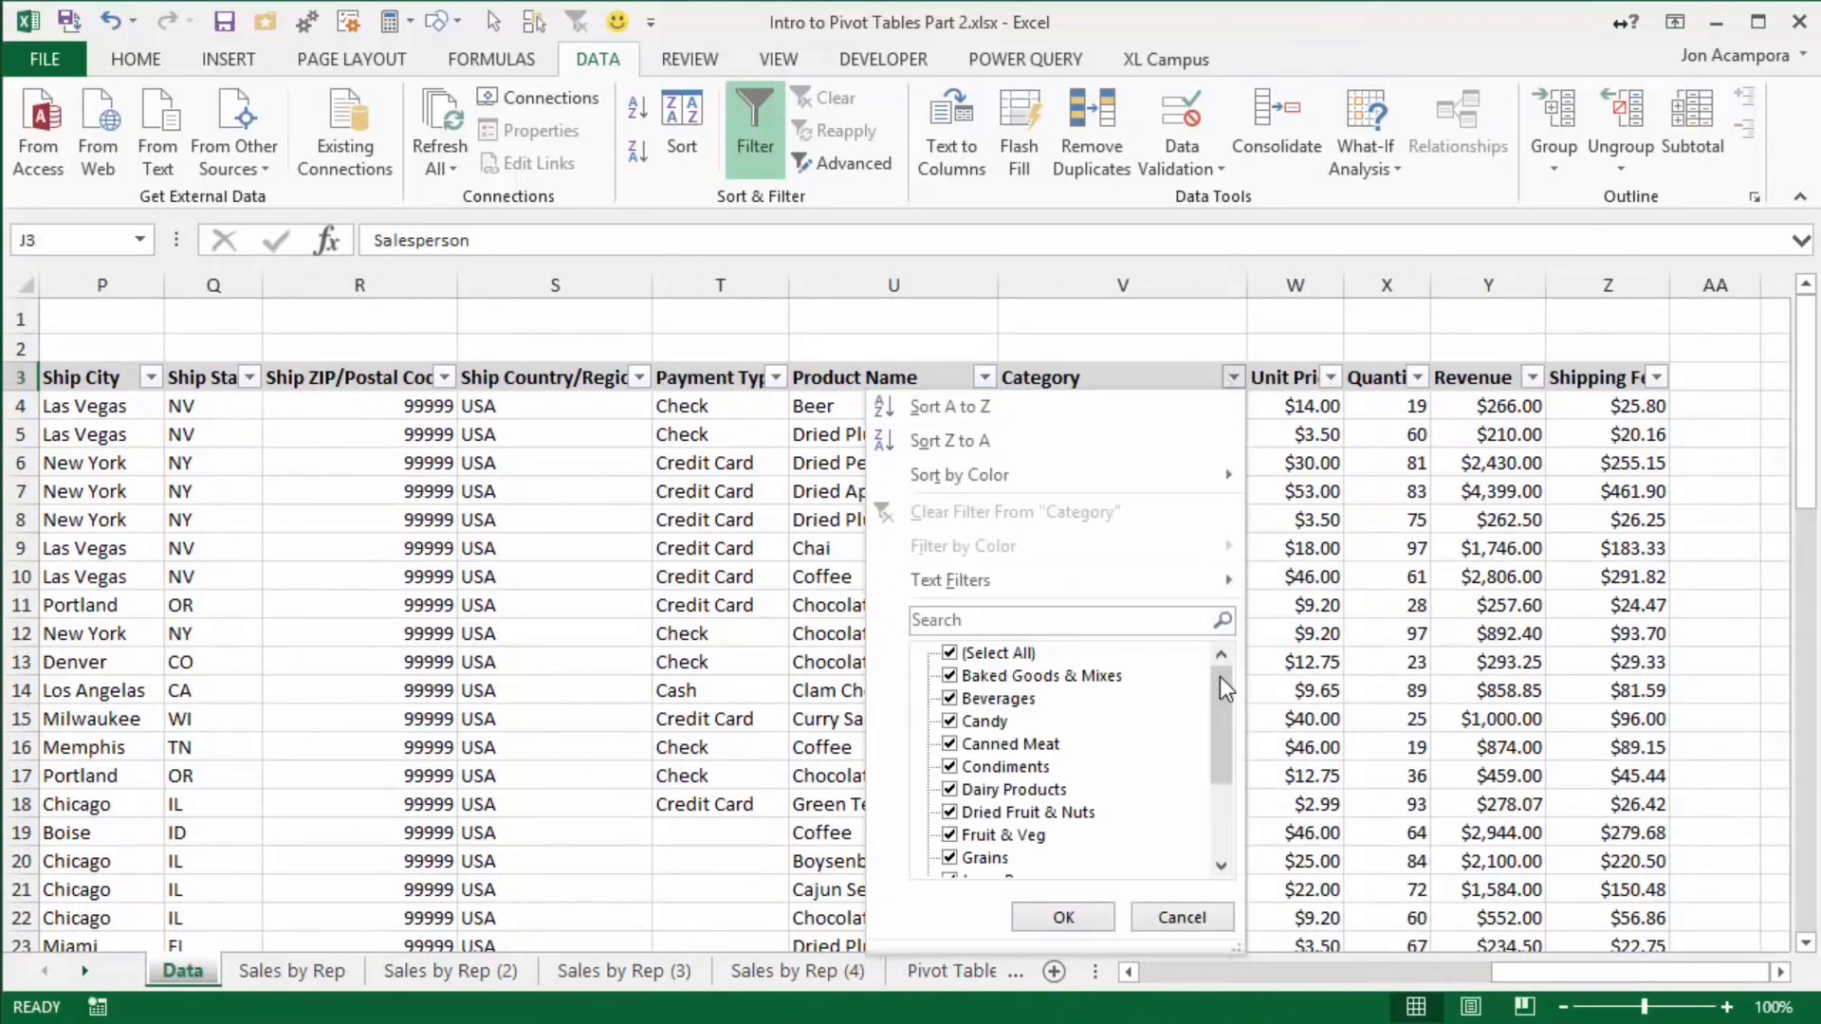
left_click_drag(1220, 675, 1222, 784)
left_click(1181, 917)
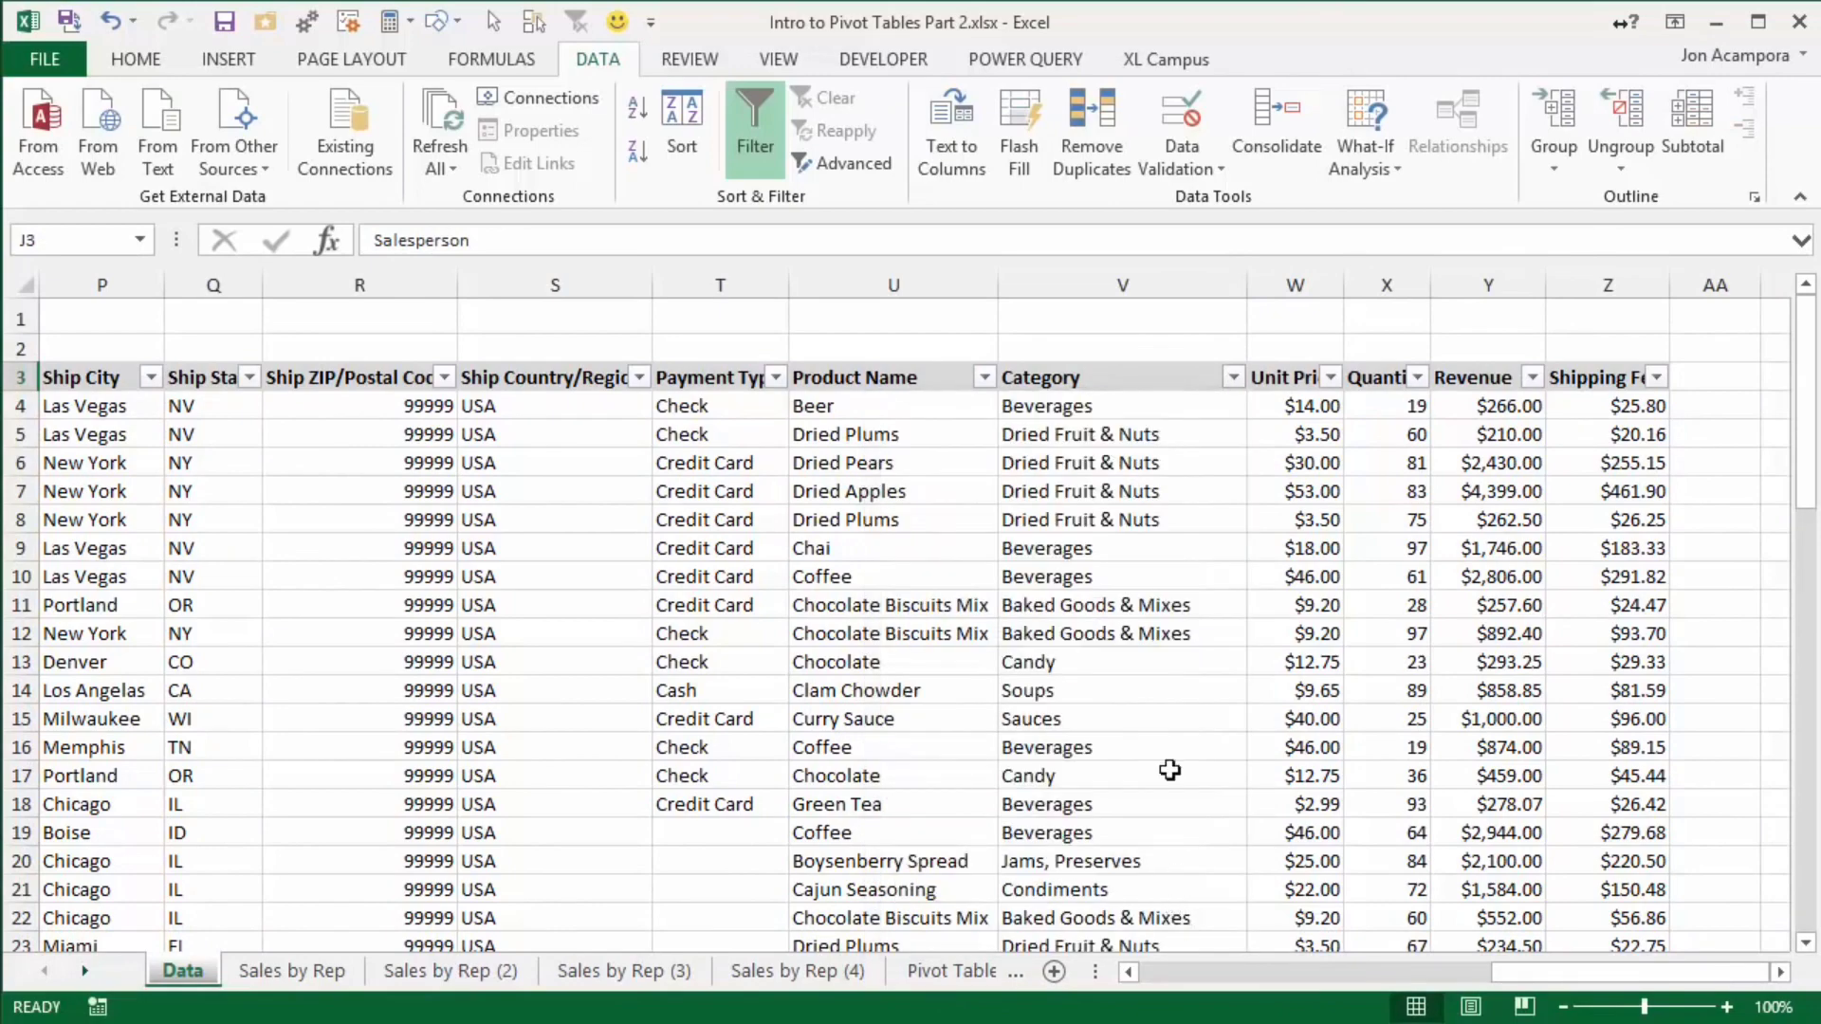
Return to the Sales by Rep (3) sheet and open the PivotPal window beside its pivot table
left_click(612, 969)
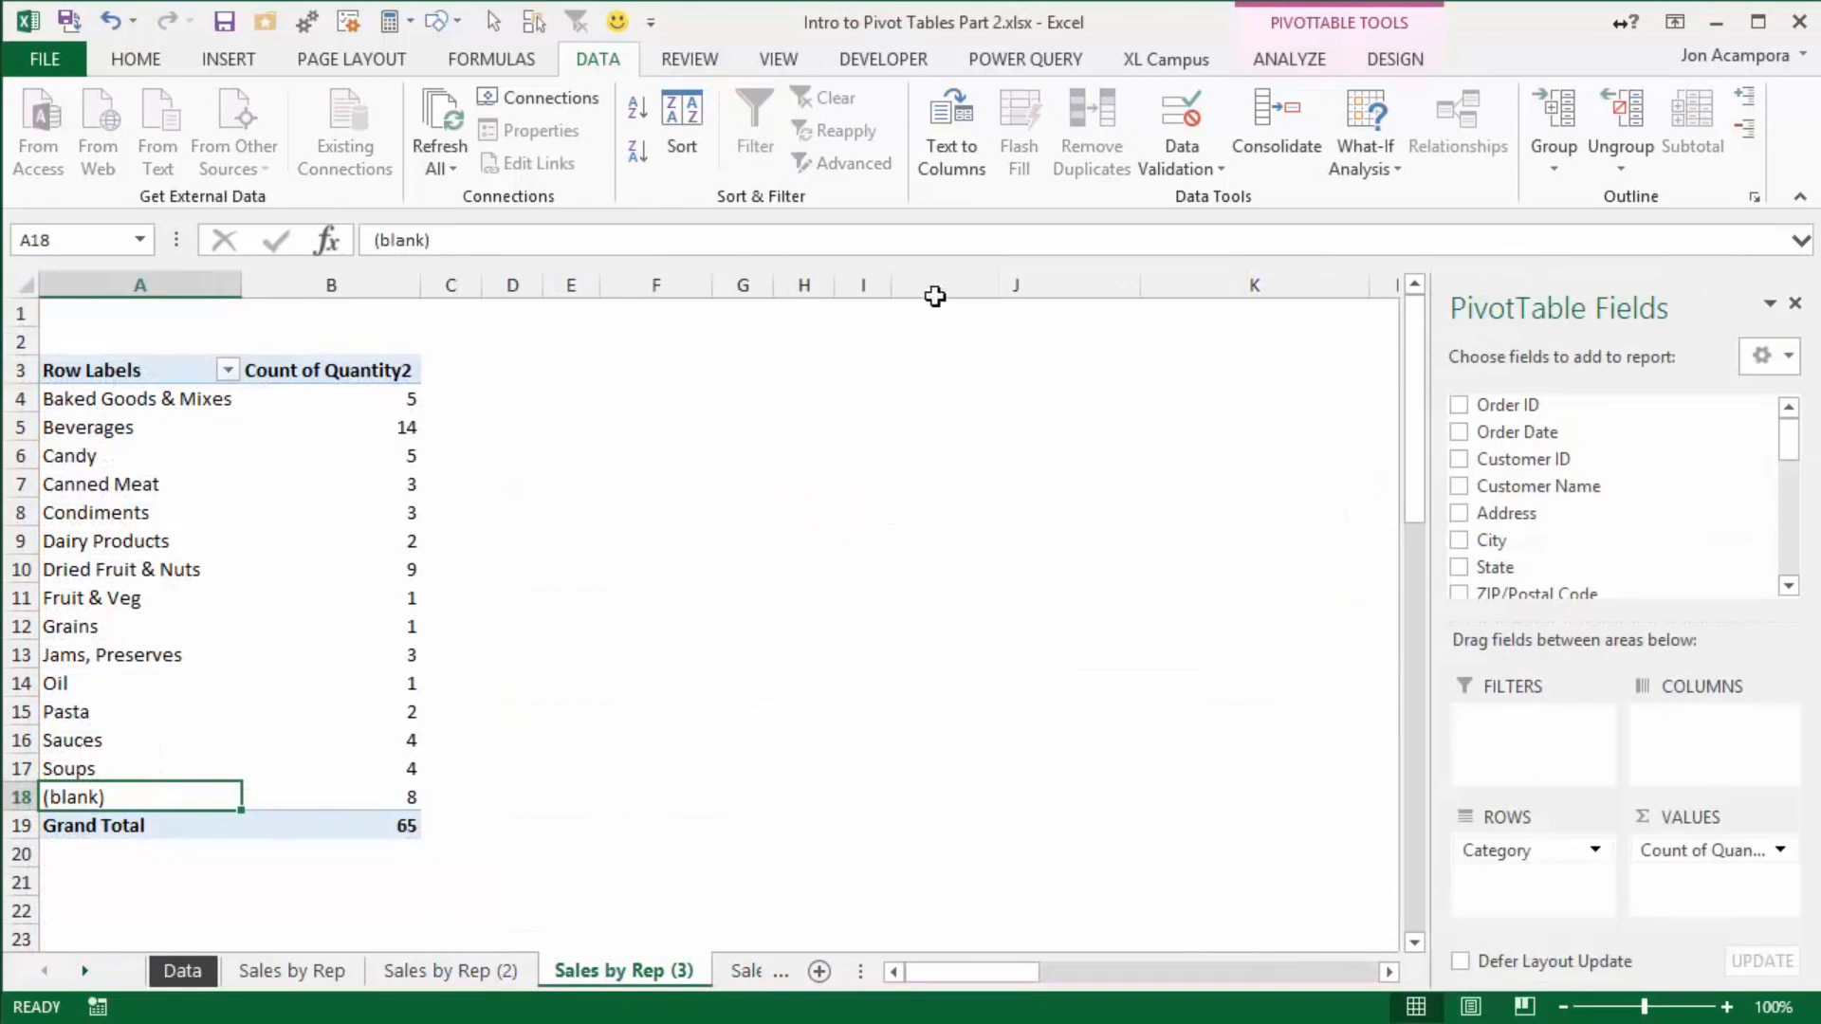
left_click(1146, 63)
left_click(750, 110)
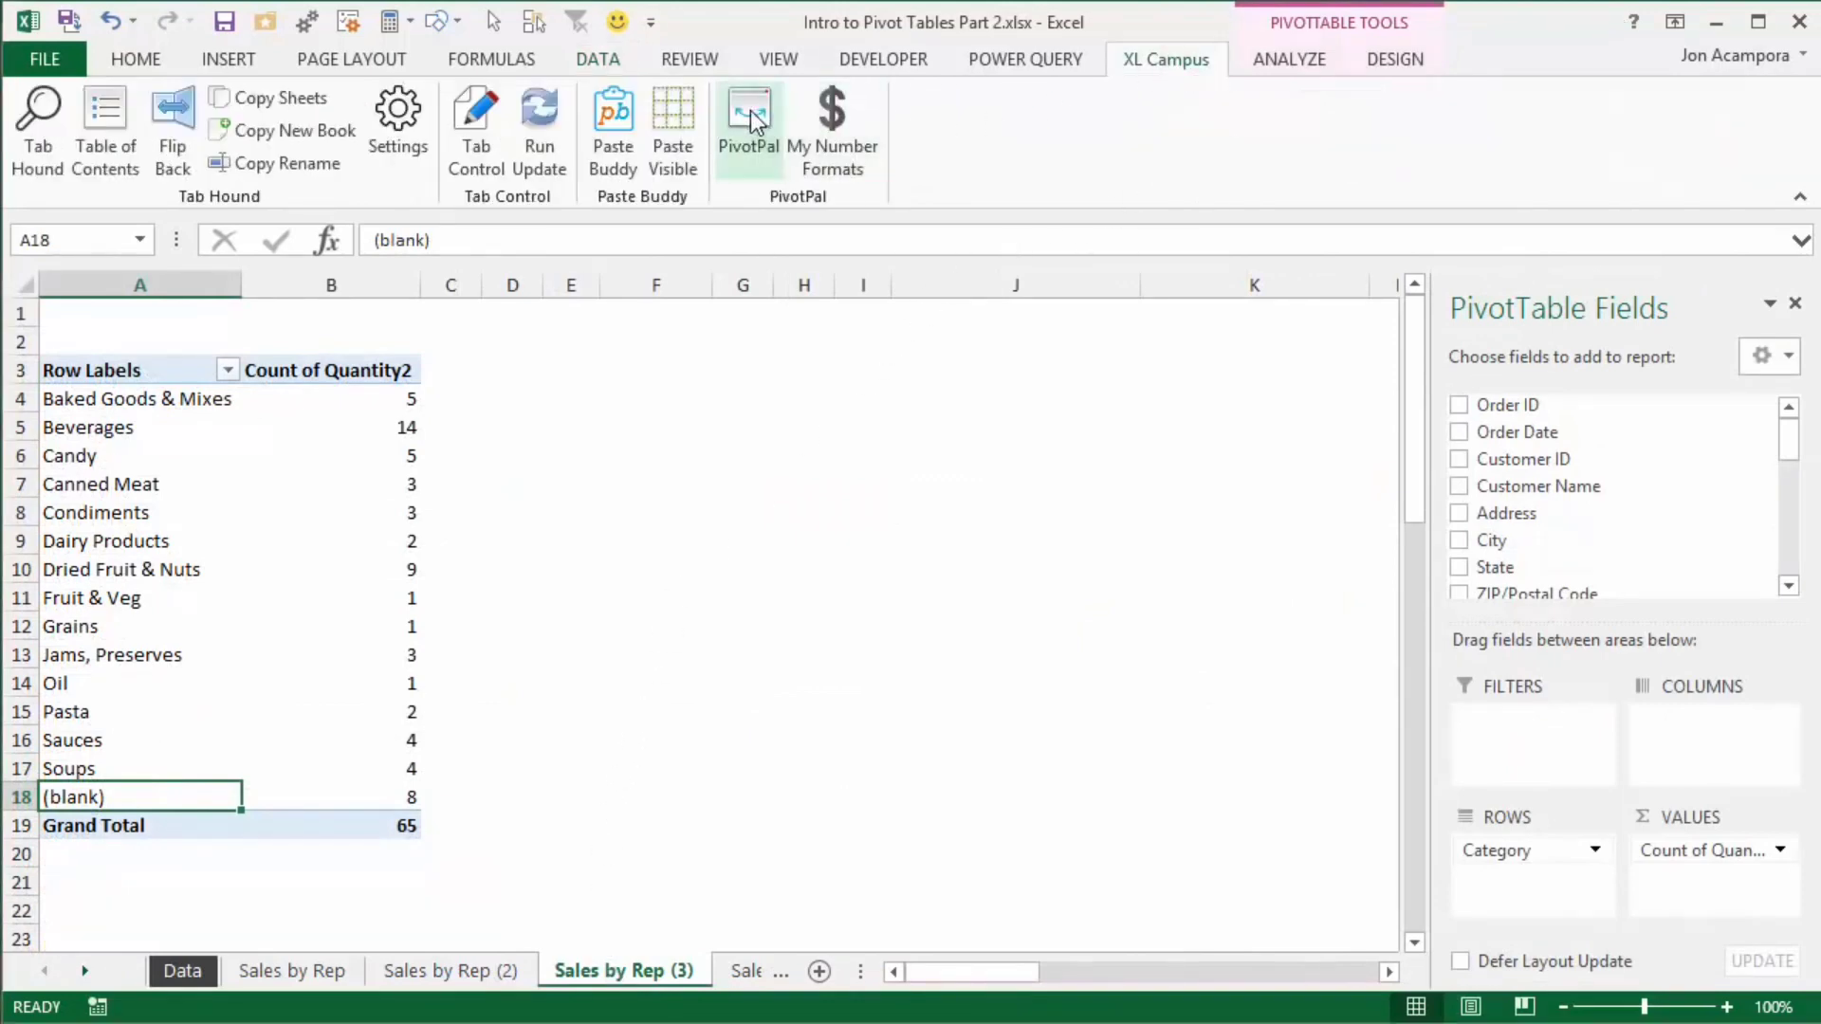
left_click_drag(948, 254, 849, 266)
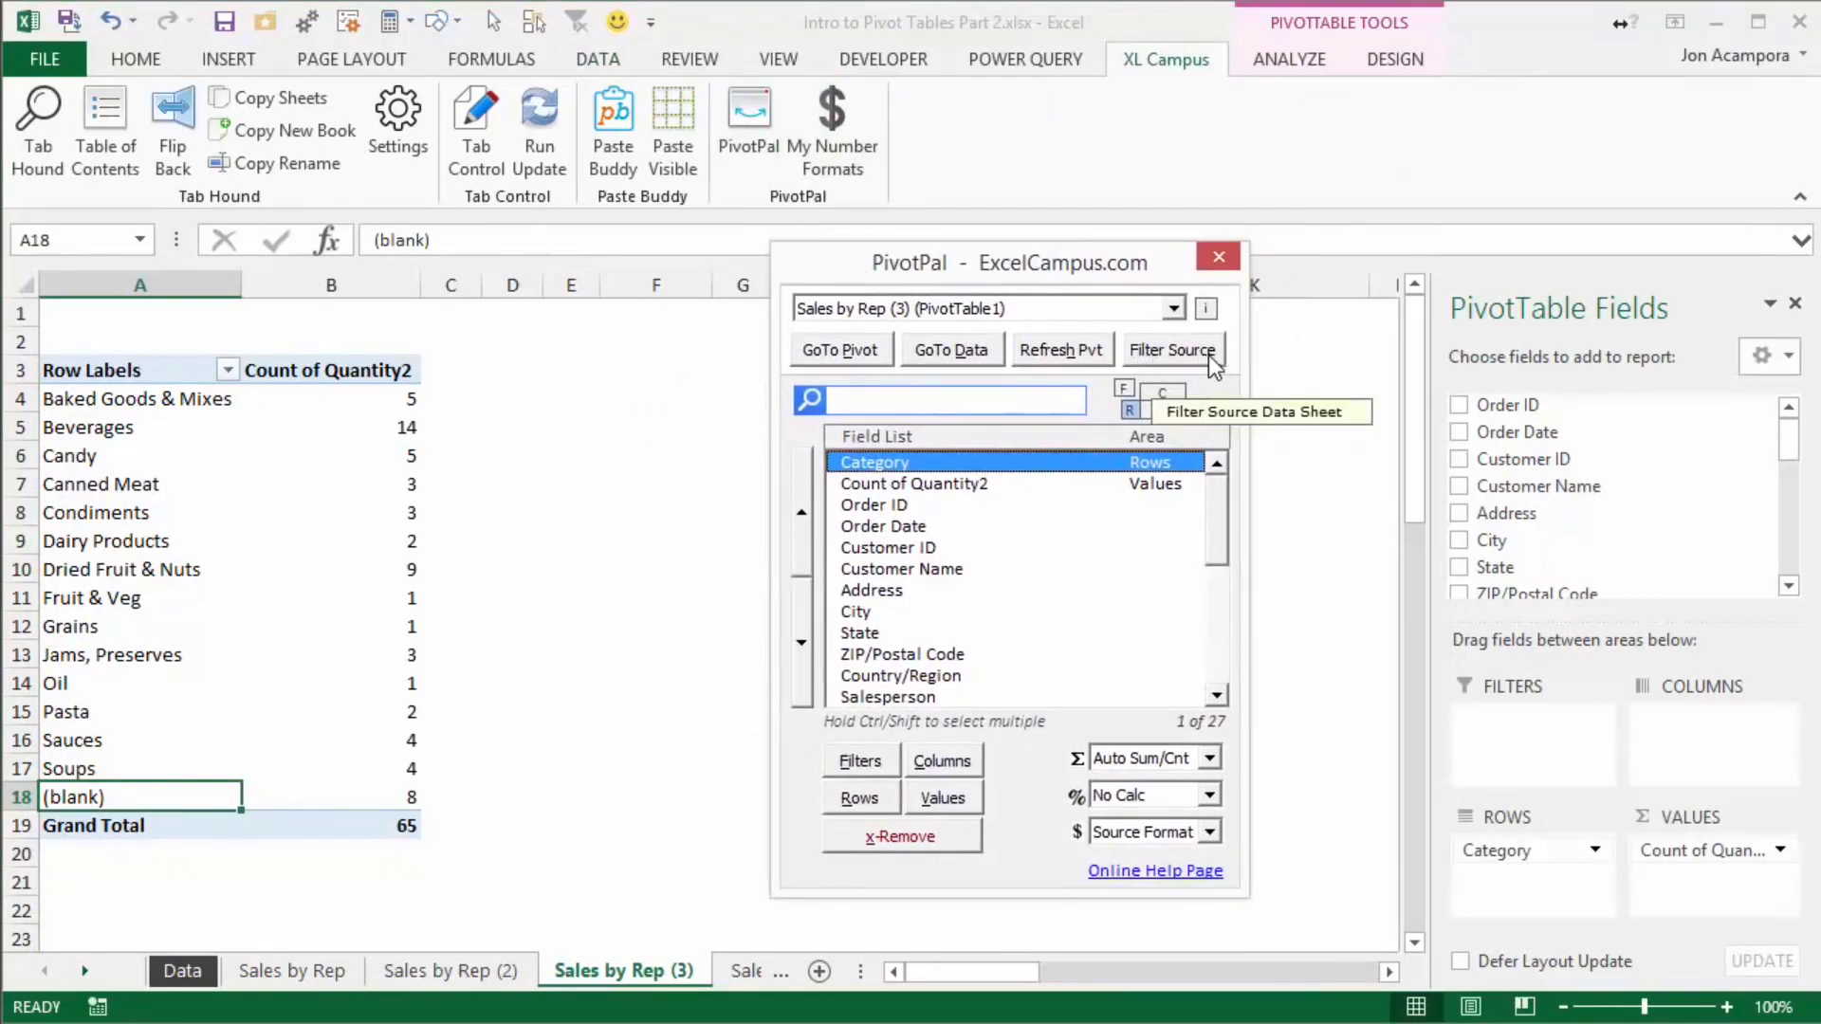
Filter the source data with PivotPal to the orders behind the (blank) category count in cell B18
left_click(359, 800)
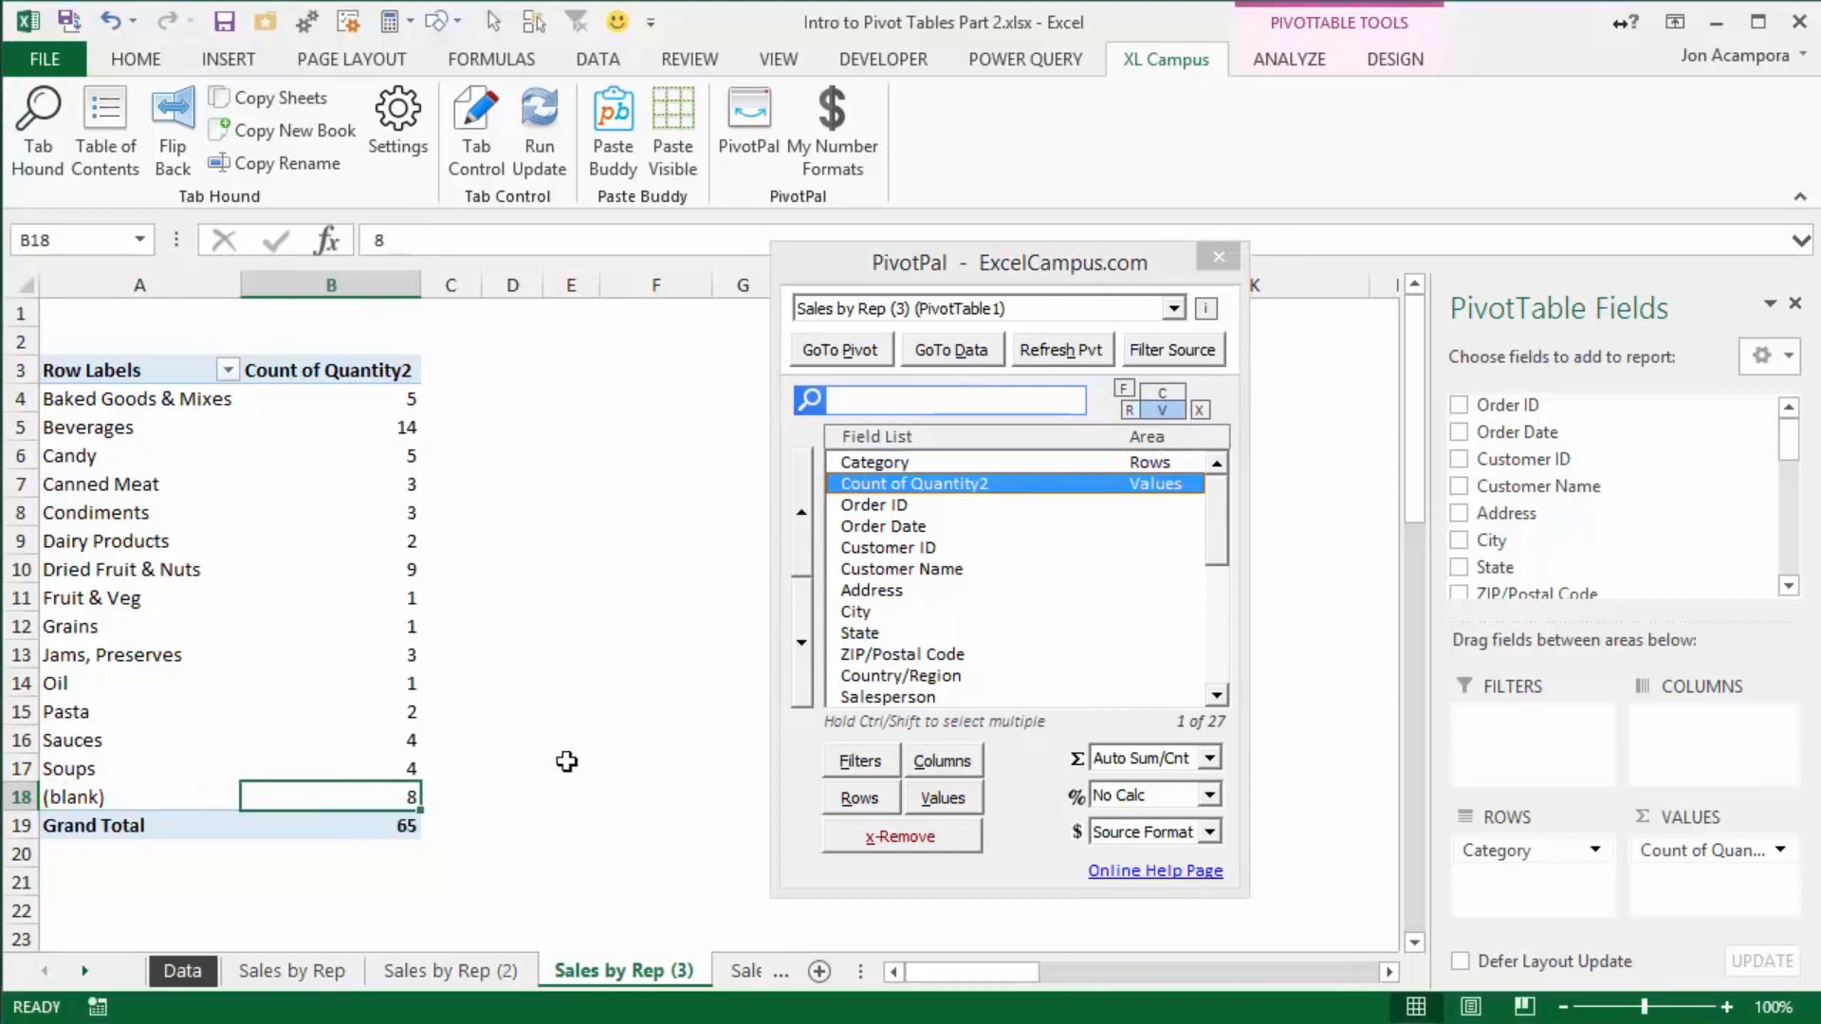
left_click(1151, 354)
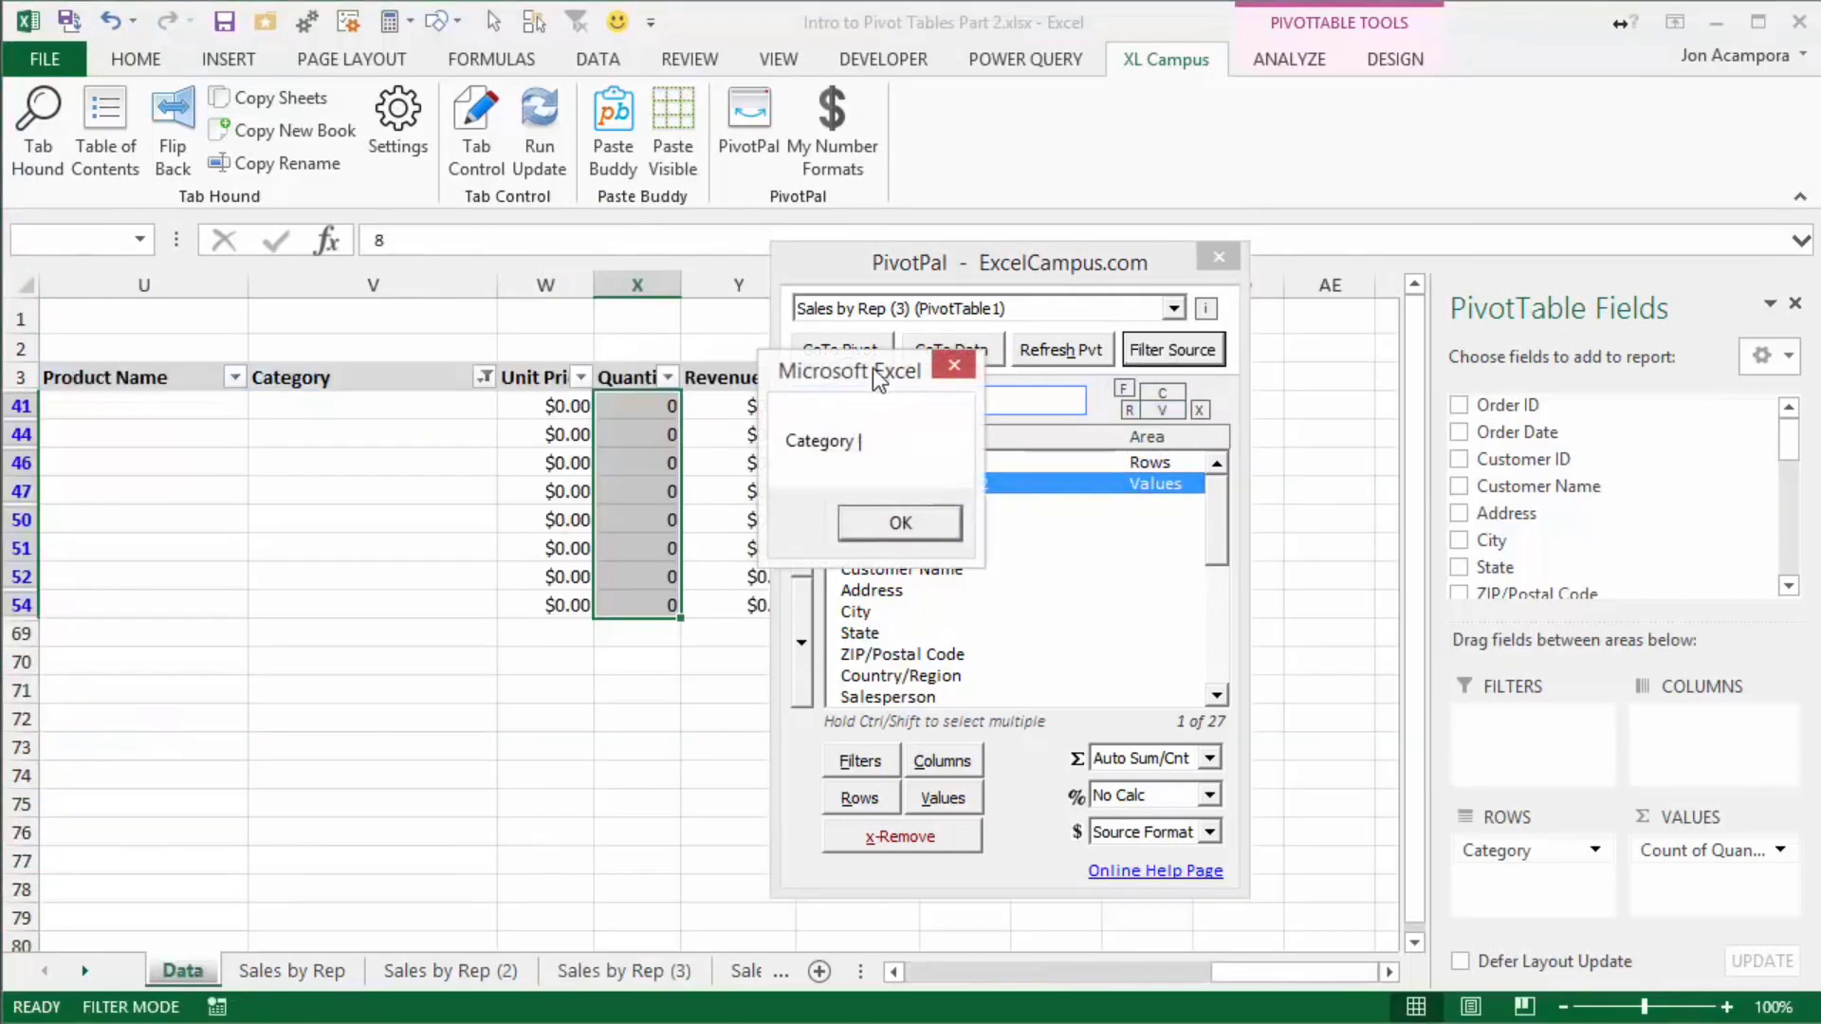
left_click_drag(873, 366, 730, 364)
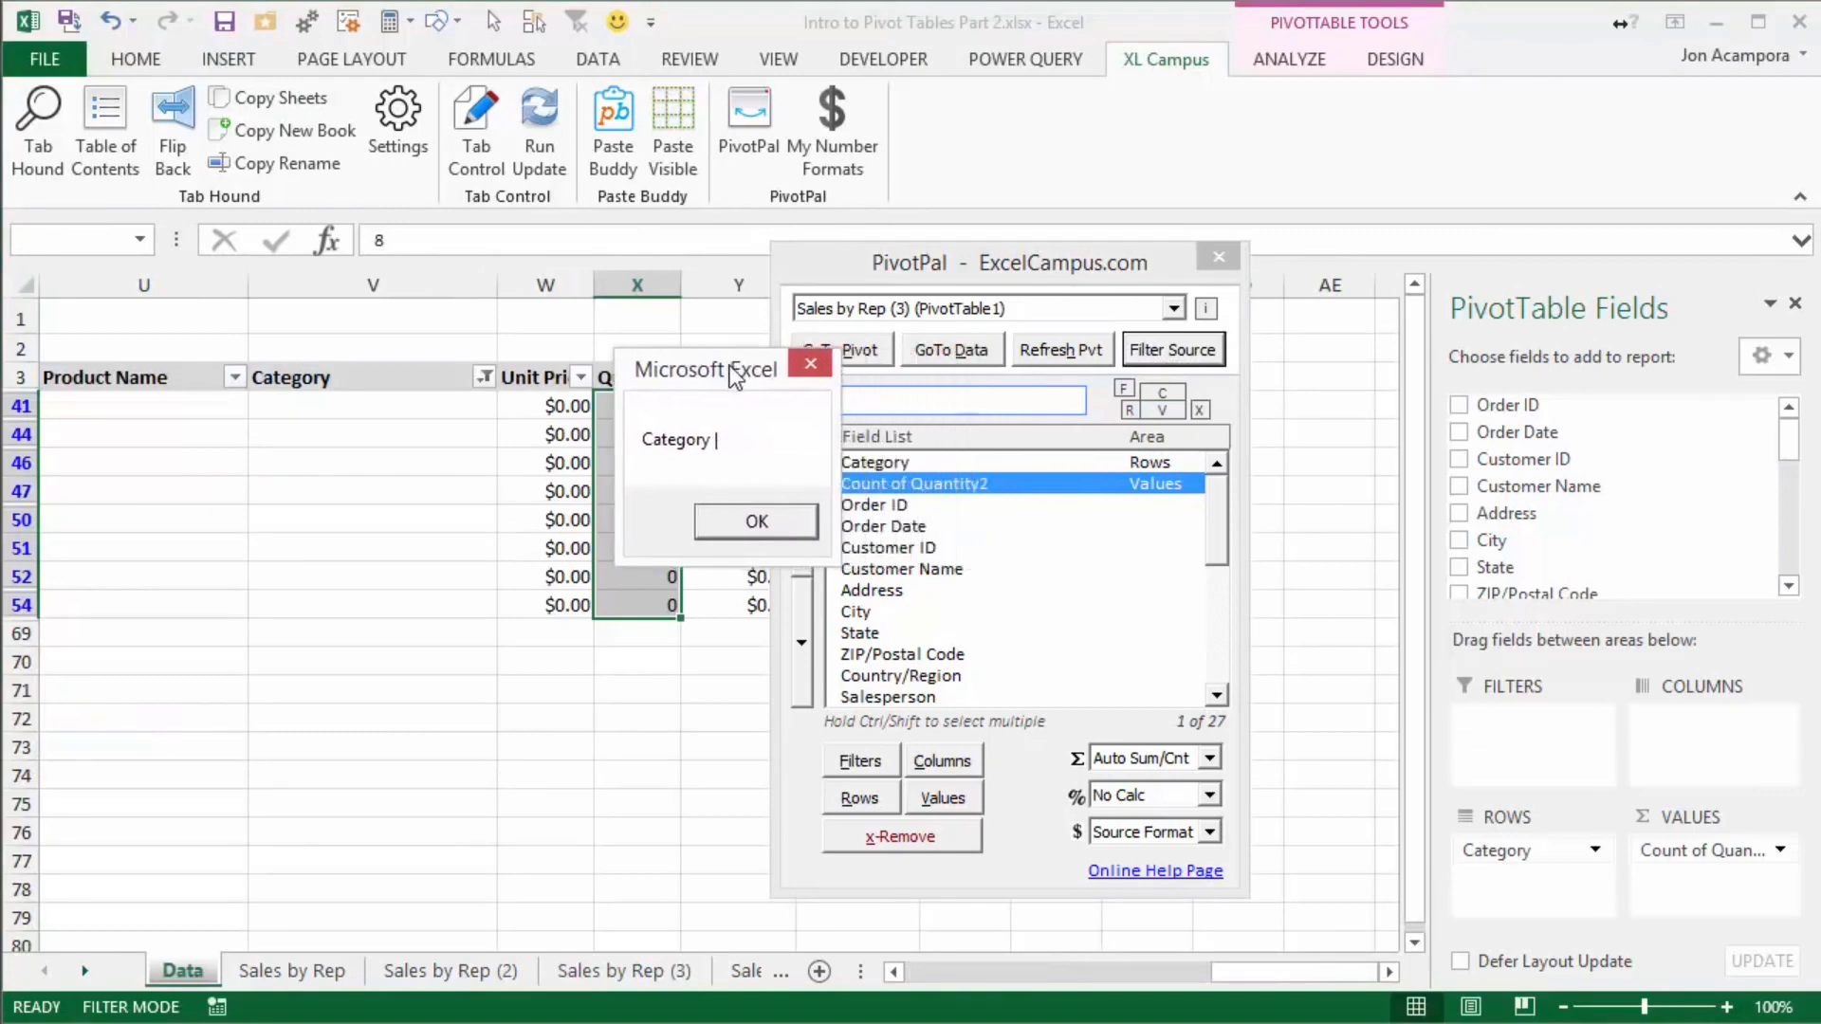
left_click(769, 522)
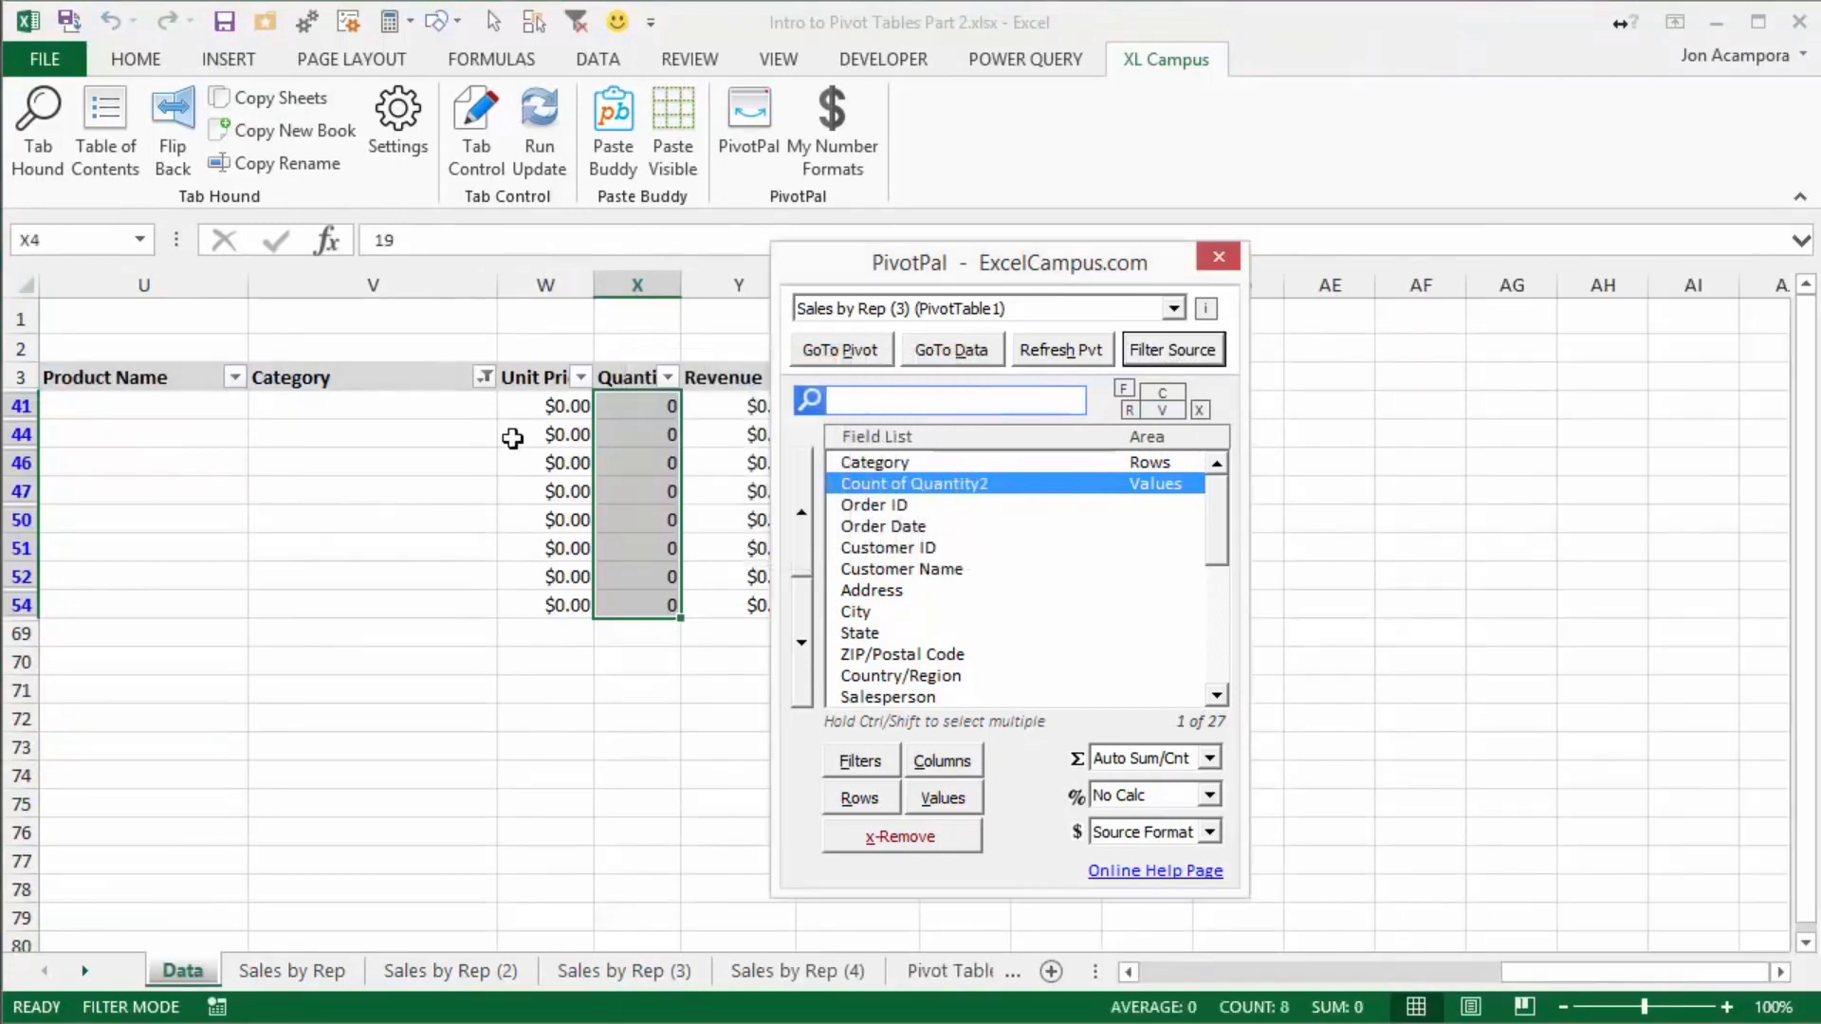
Examine which items are selected in the Category filter of the Data sheet and leave the filter unchanged
left_click(486, 378)
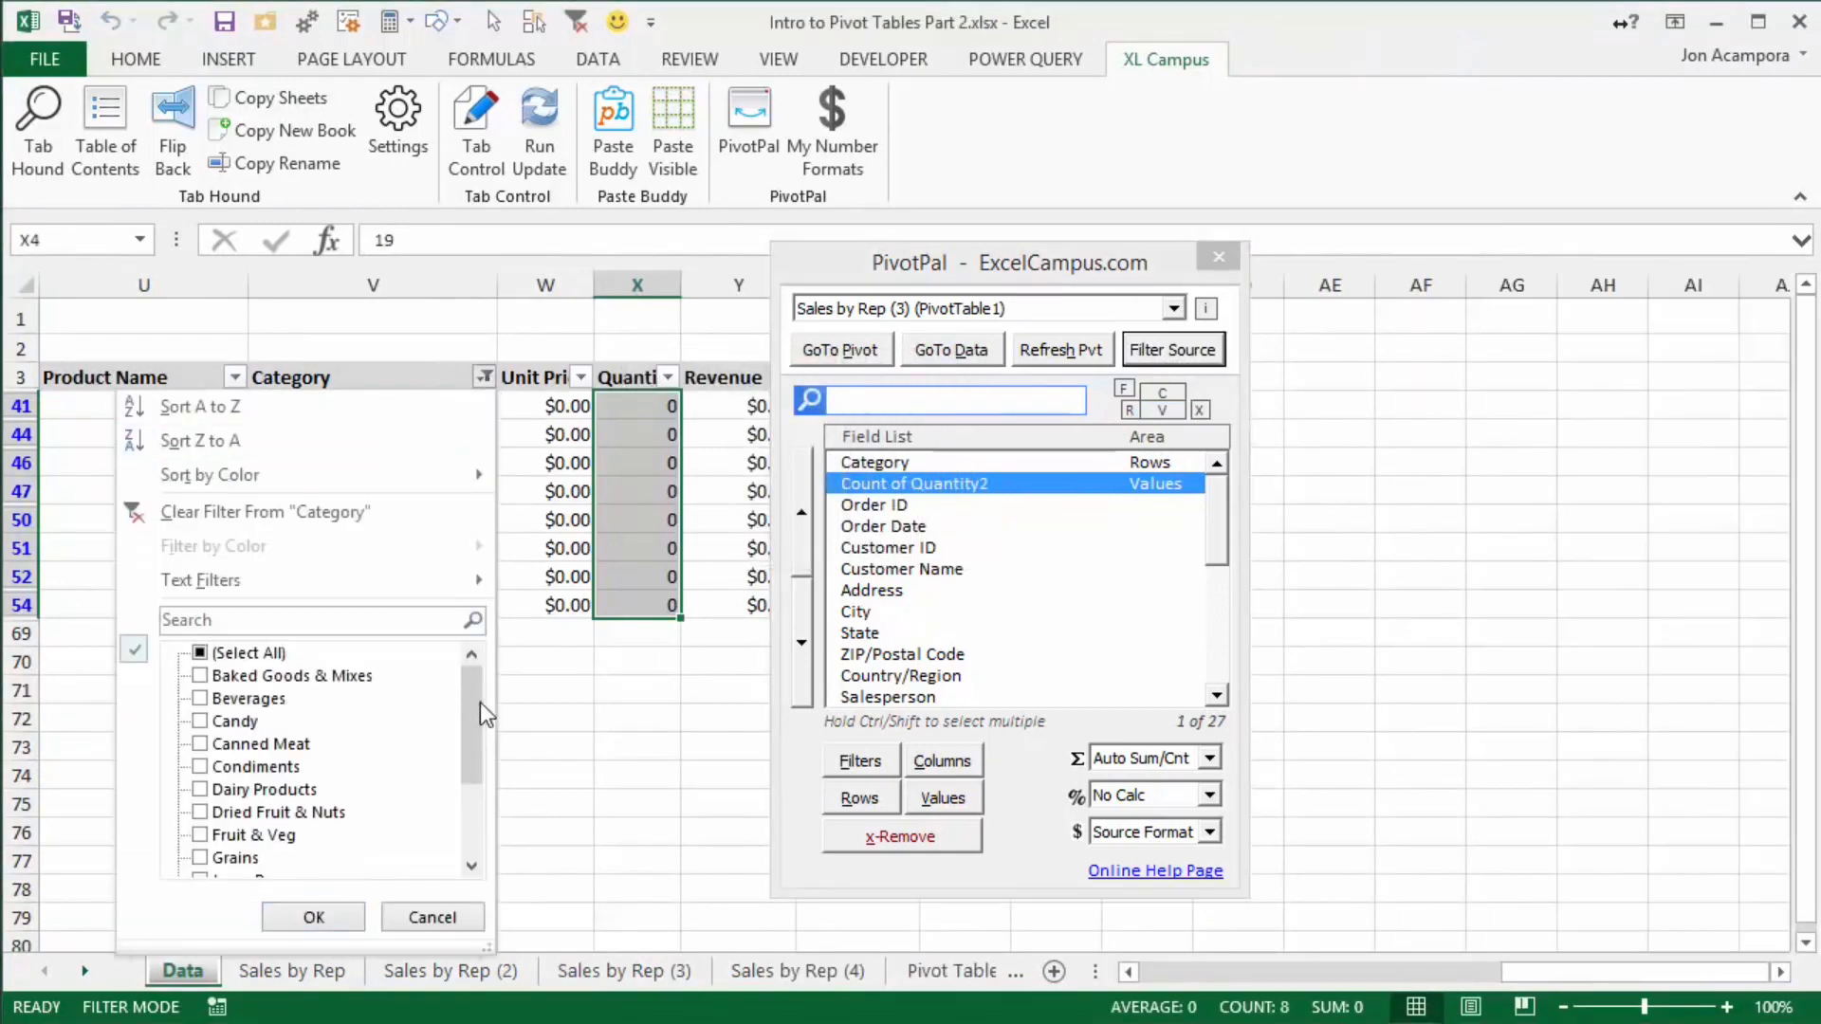
left_click_drag(480, 701, 475, 784)
scroll(474, 787, "up", 5)
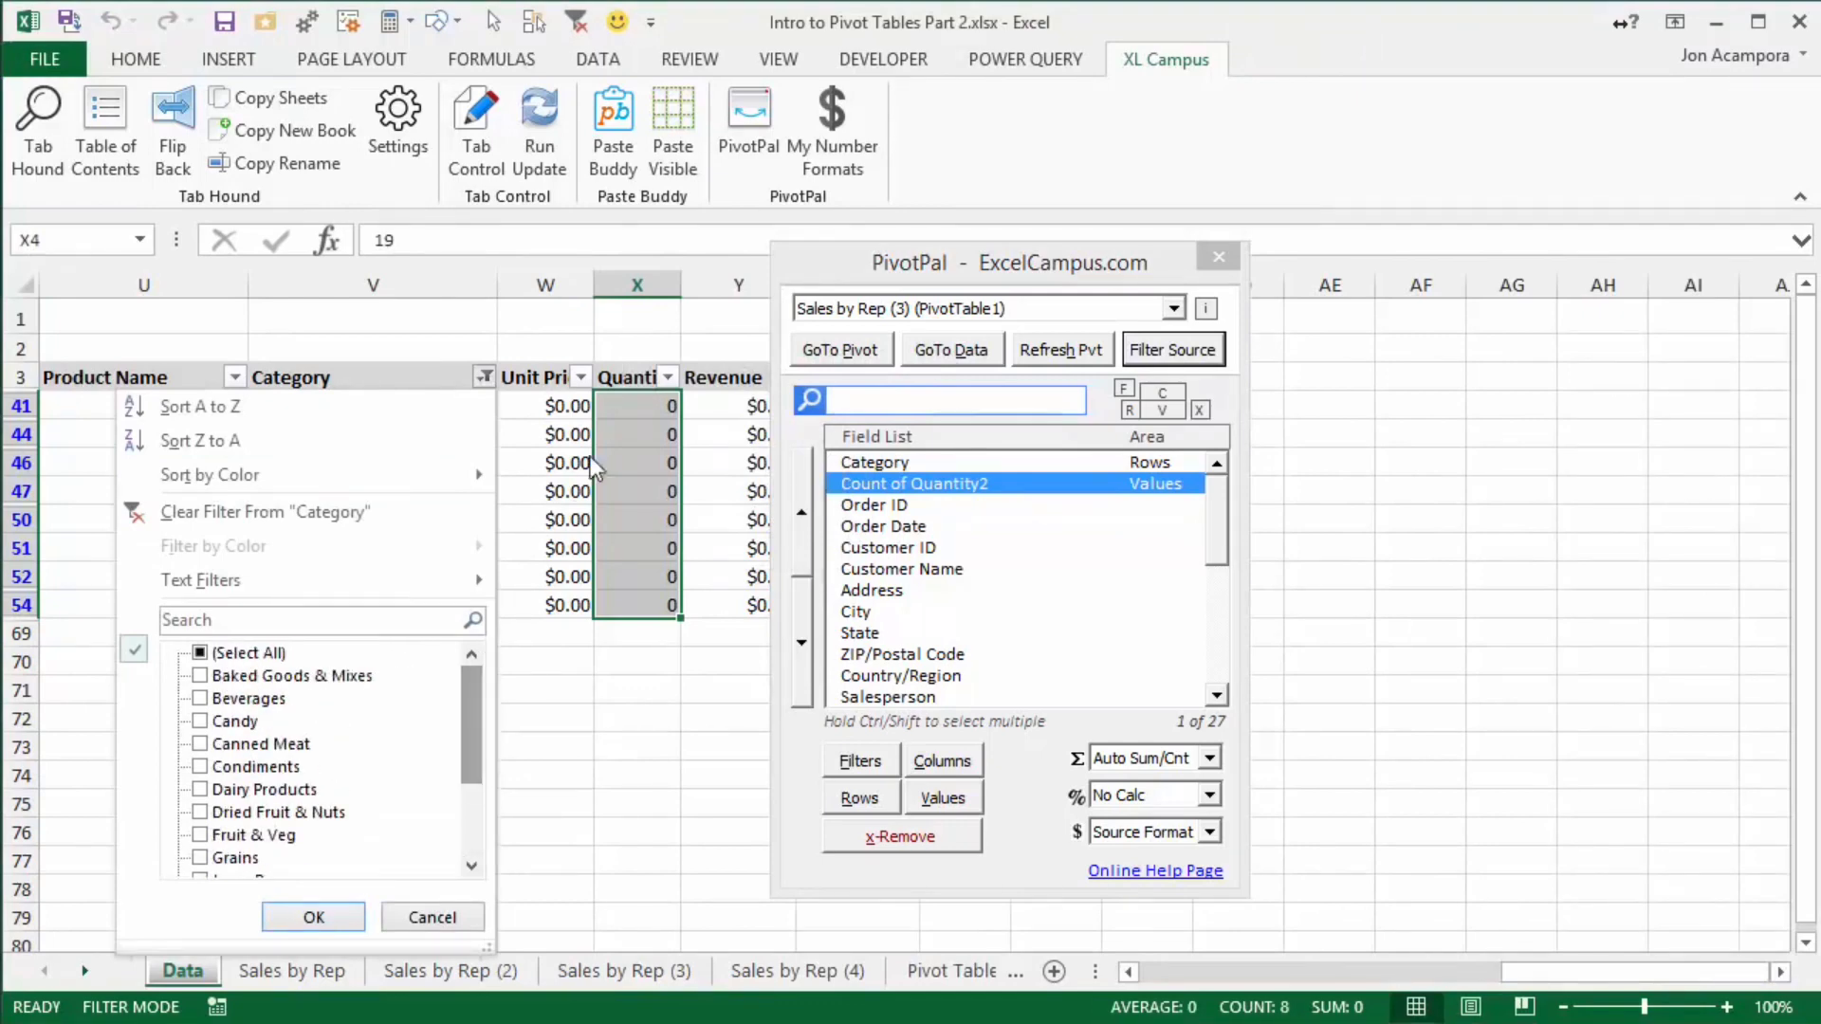
left_click(432, 917)
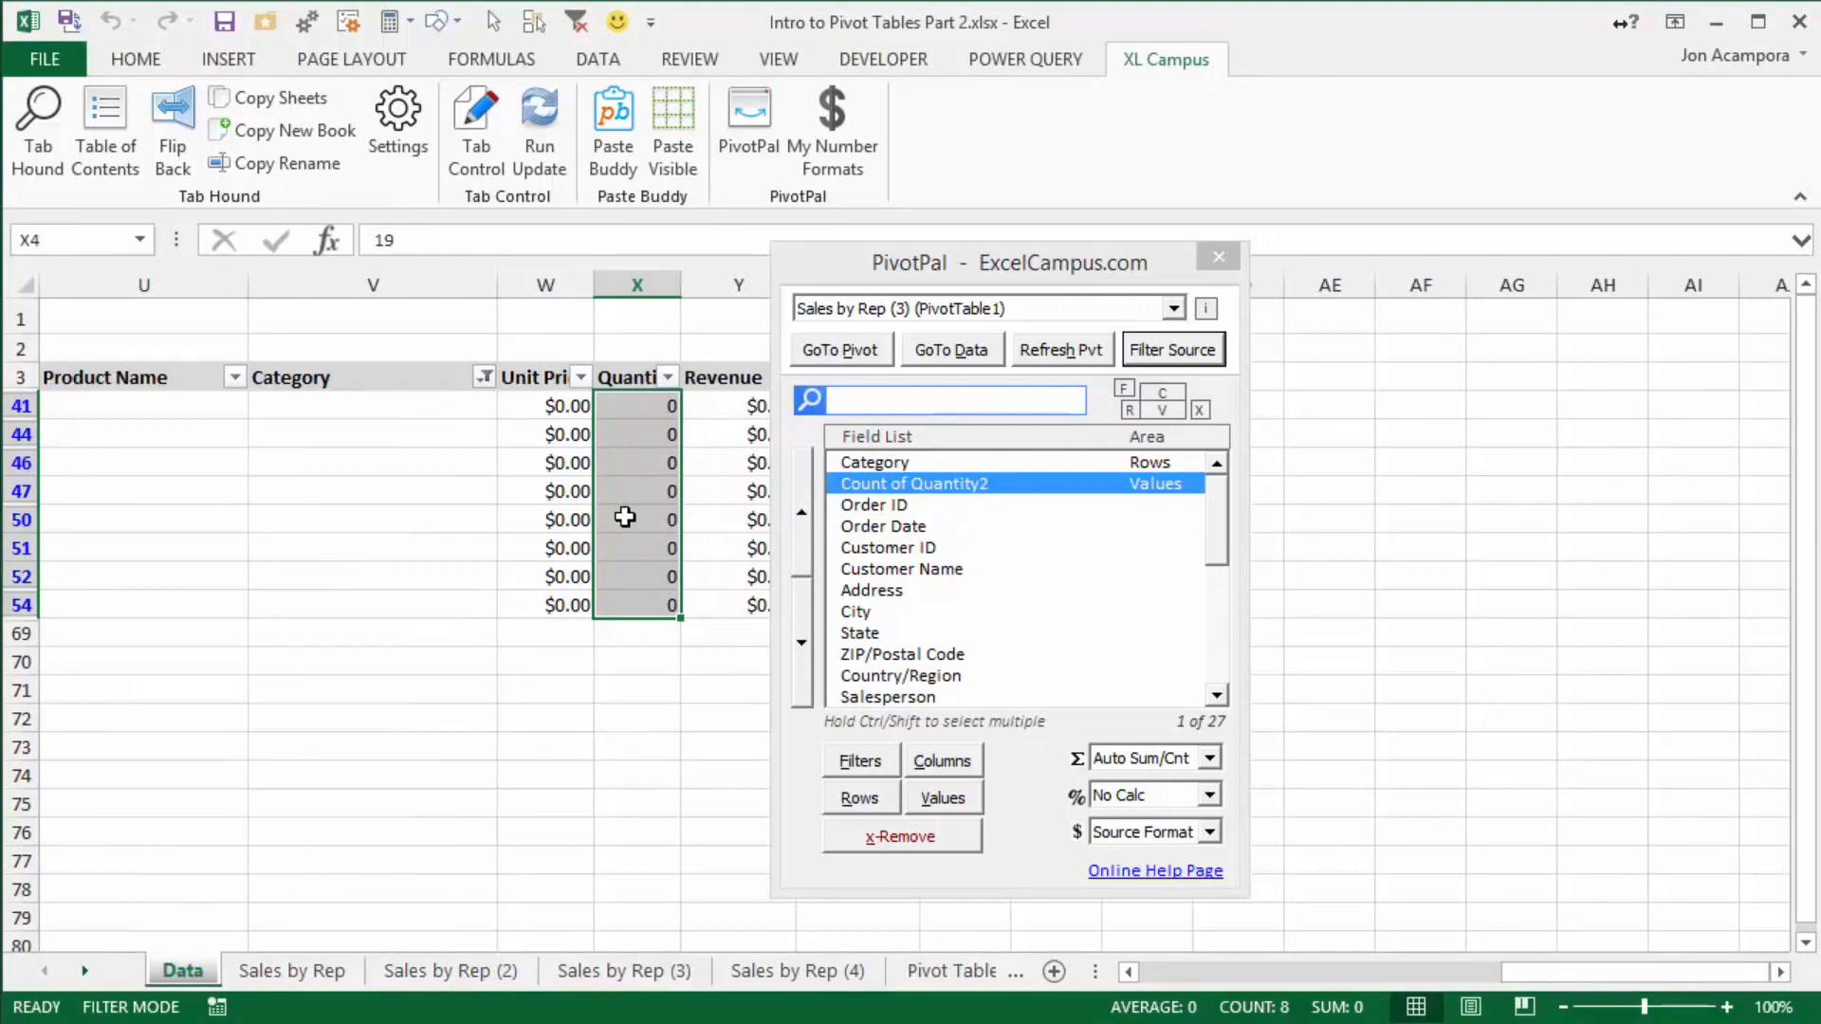
On the Sales by Rep (4) sheet, filter the source data with PivotPal to the Beverages orders in the West behind cell E13
left_click(778, 971)
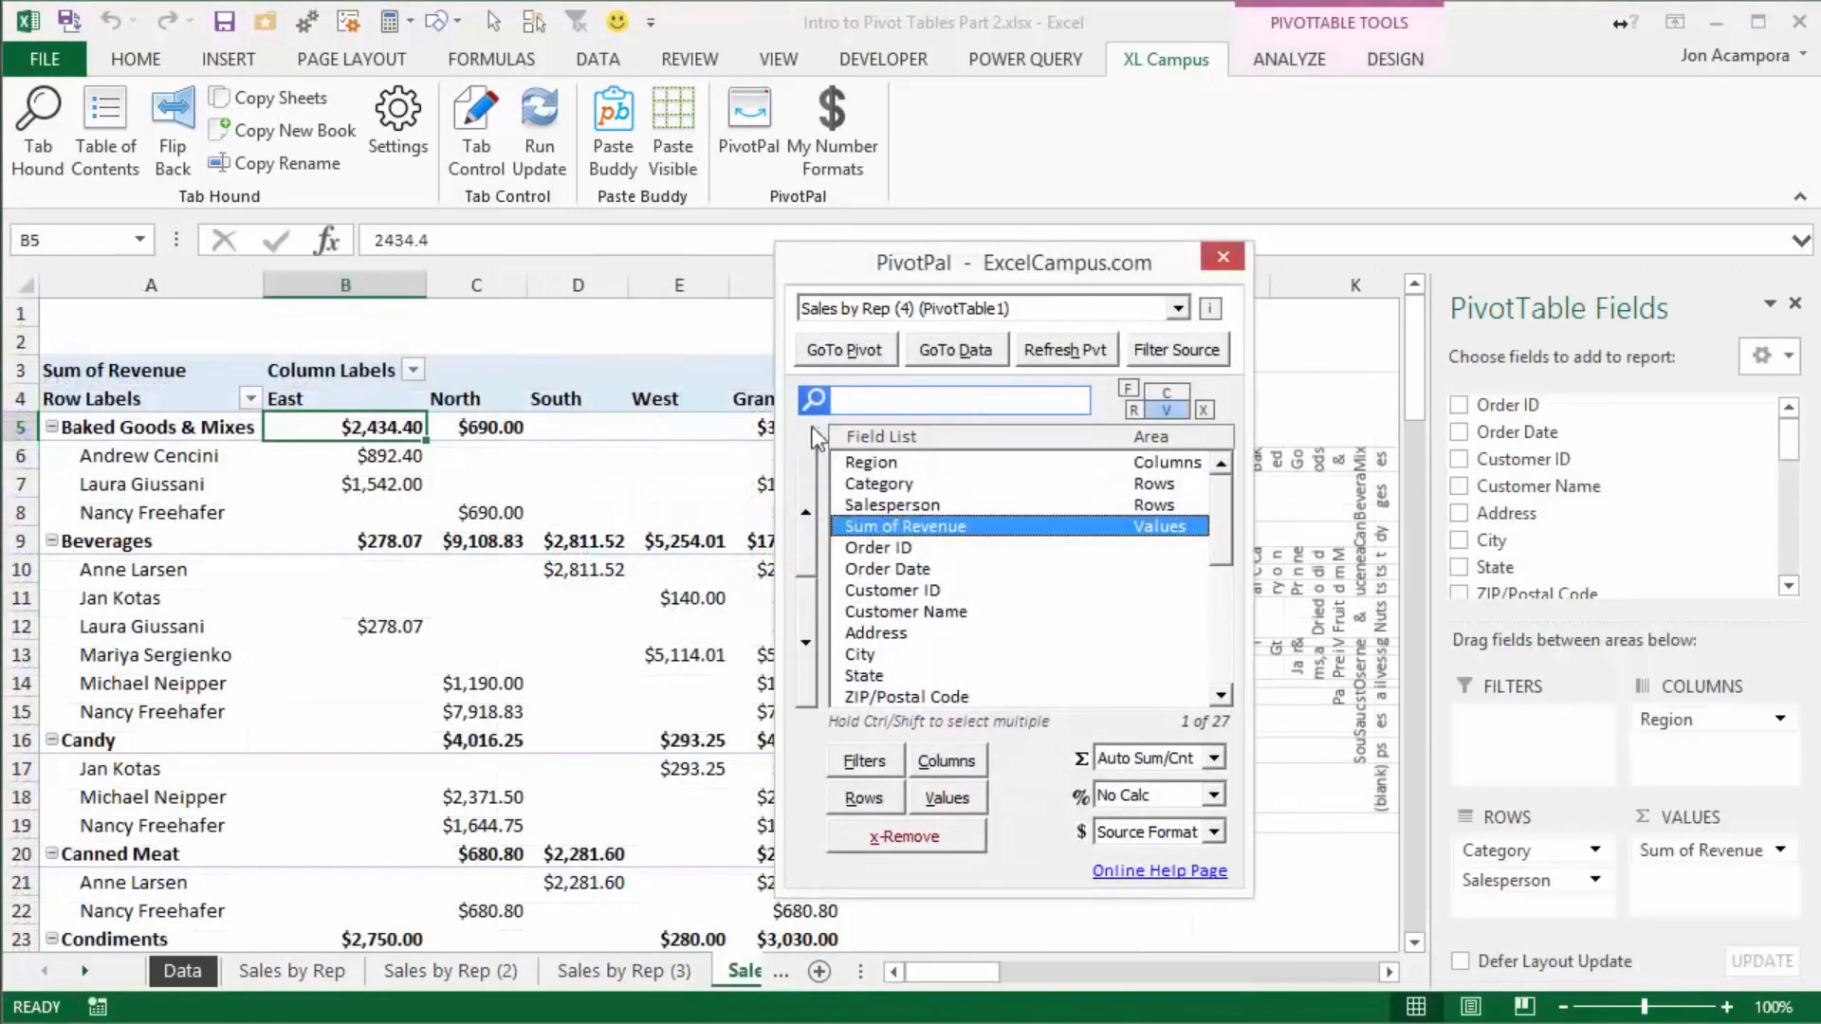
left_click_drag(829, 277, 942, 271)
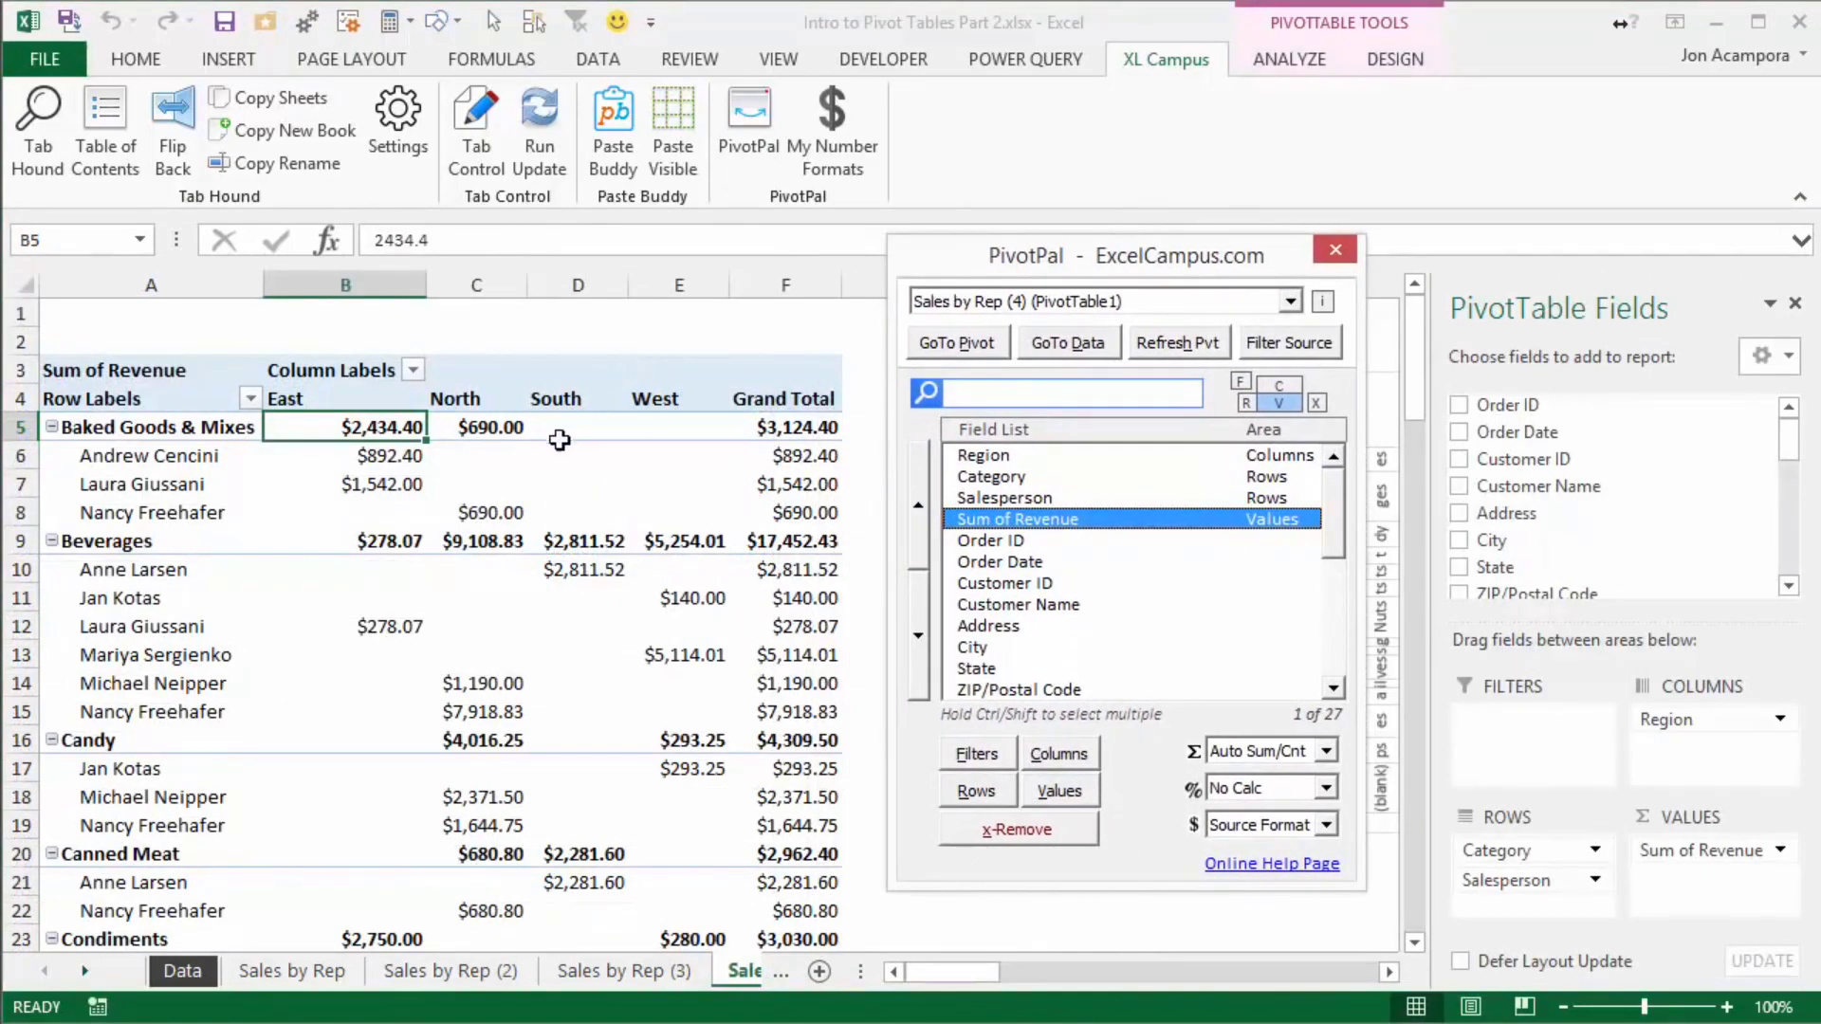
left_click(694, 661)
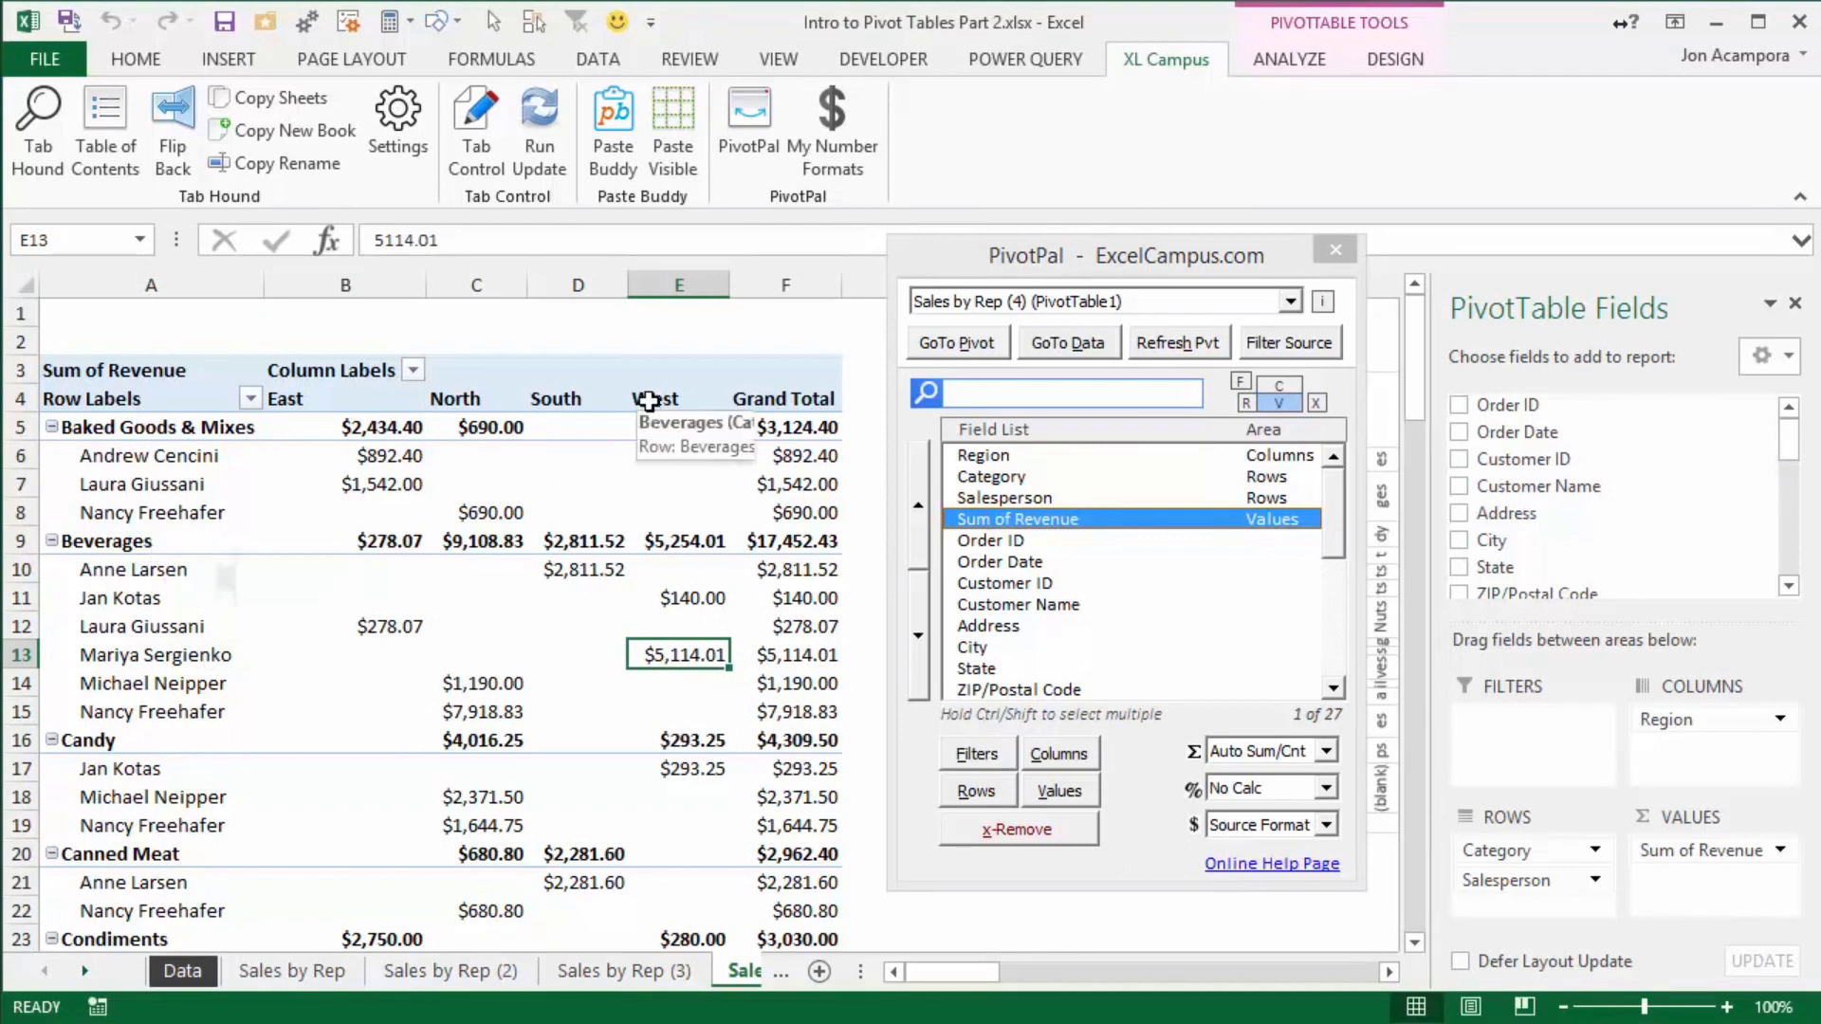
left_click(1271, 347)
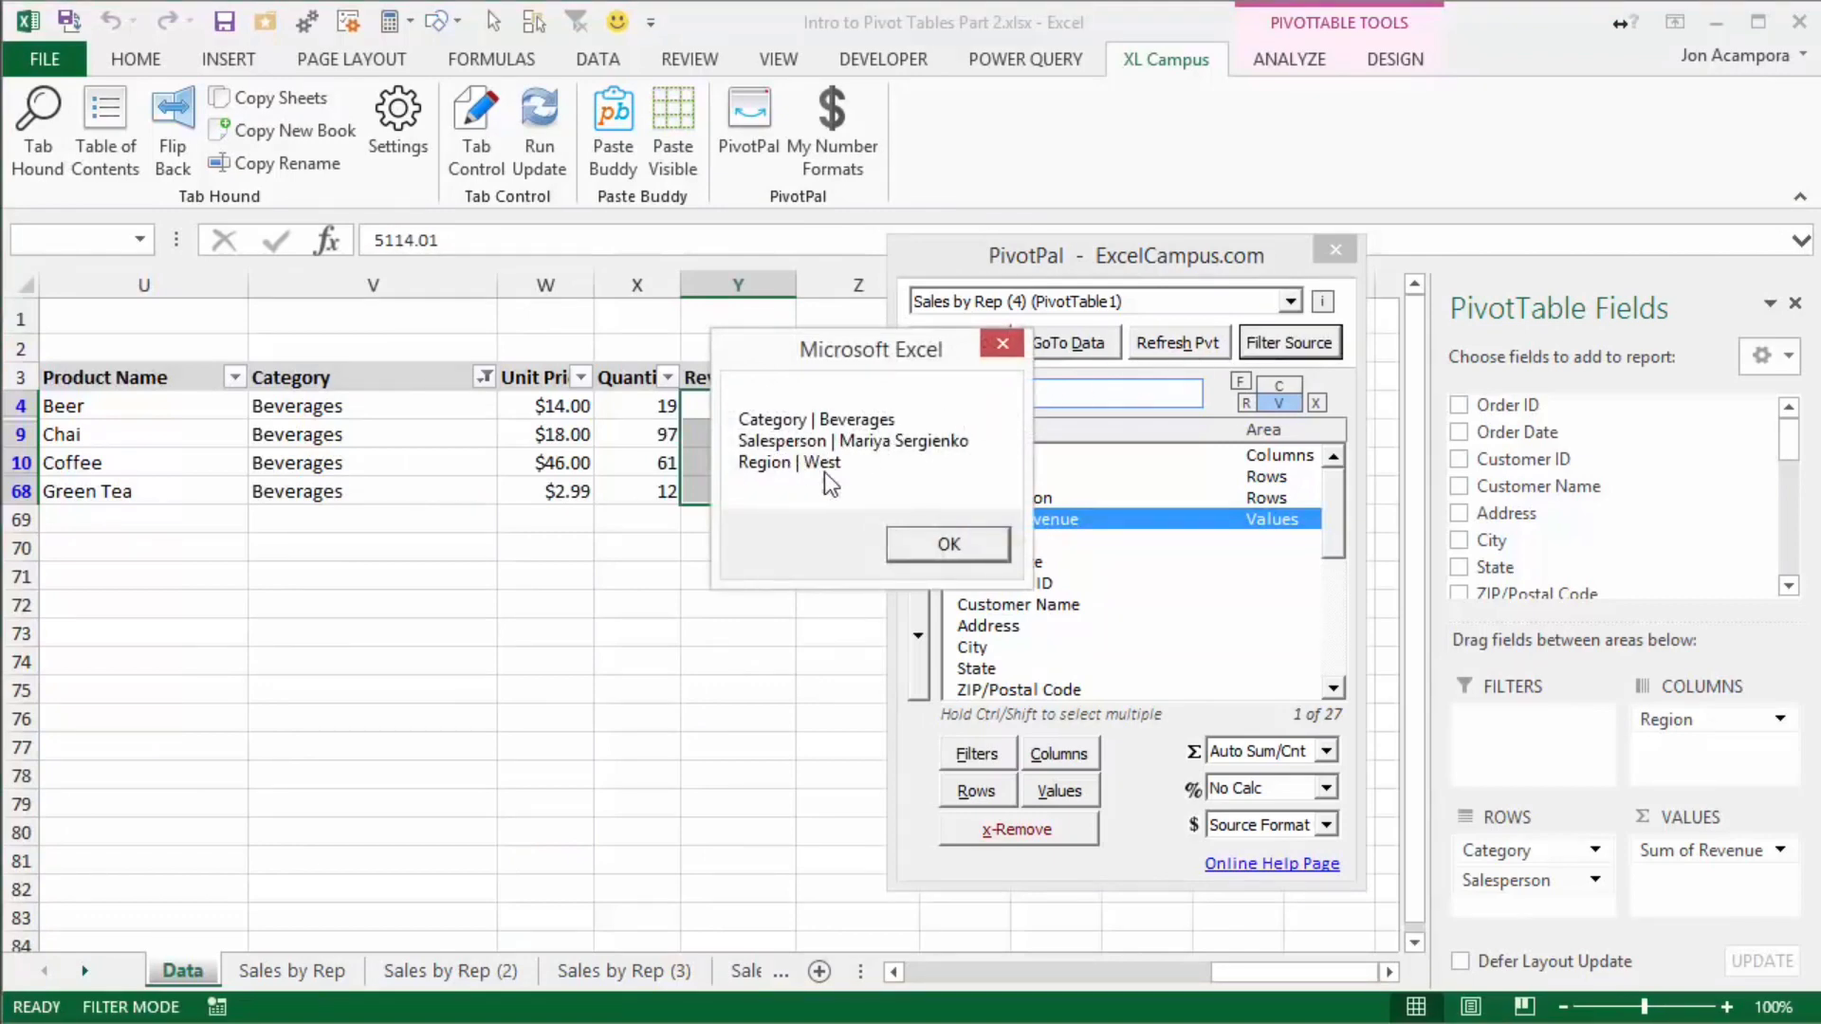
left_click(946, 548)
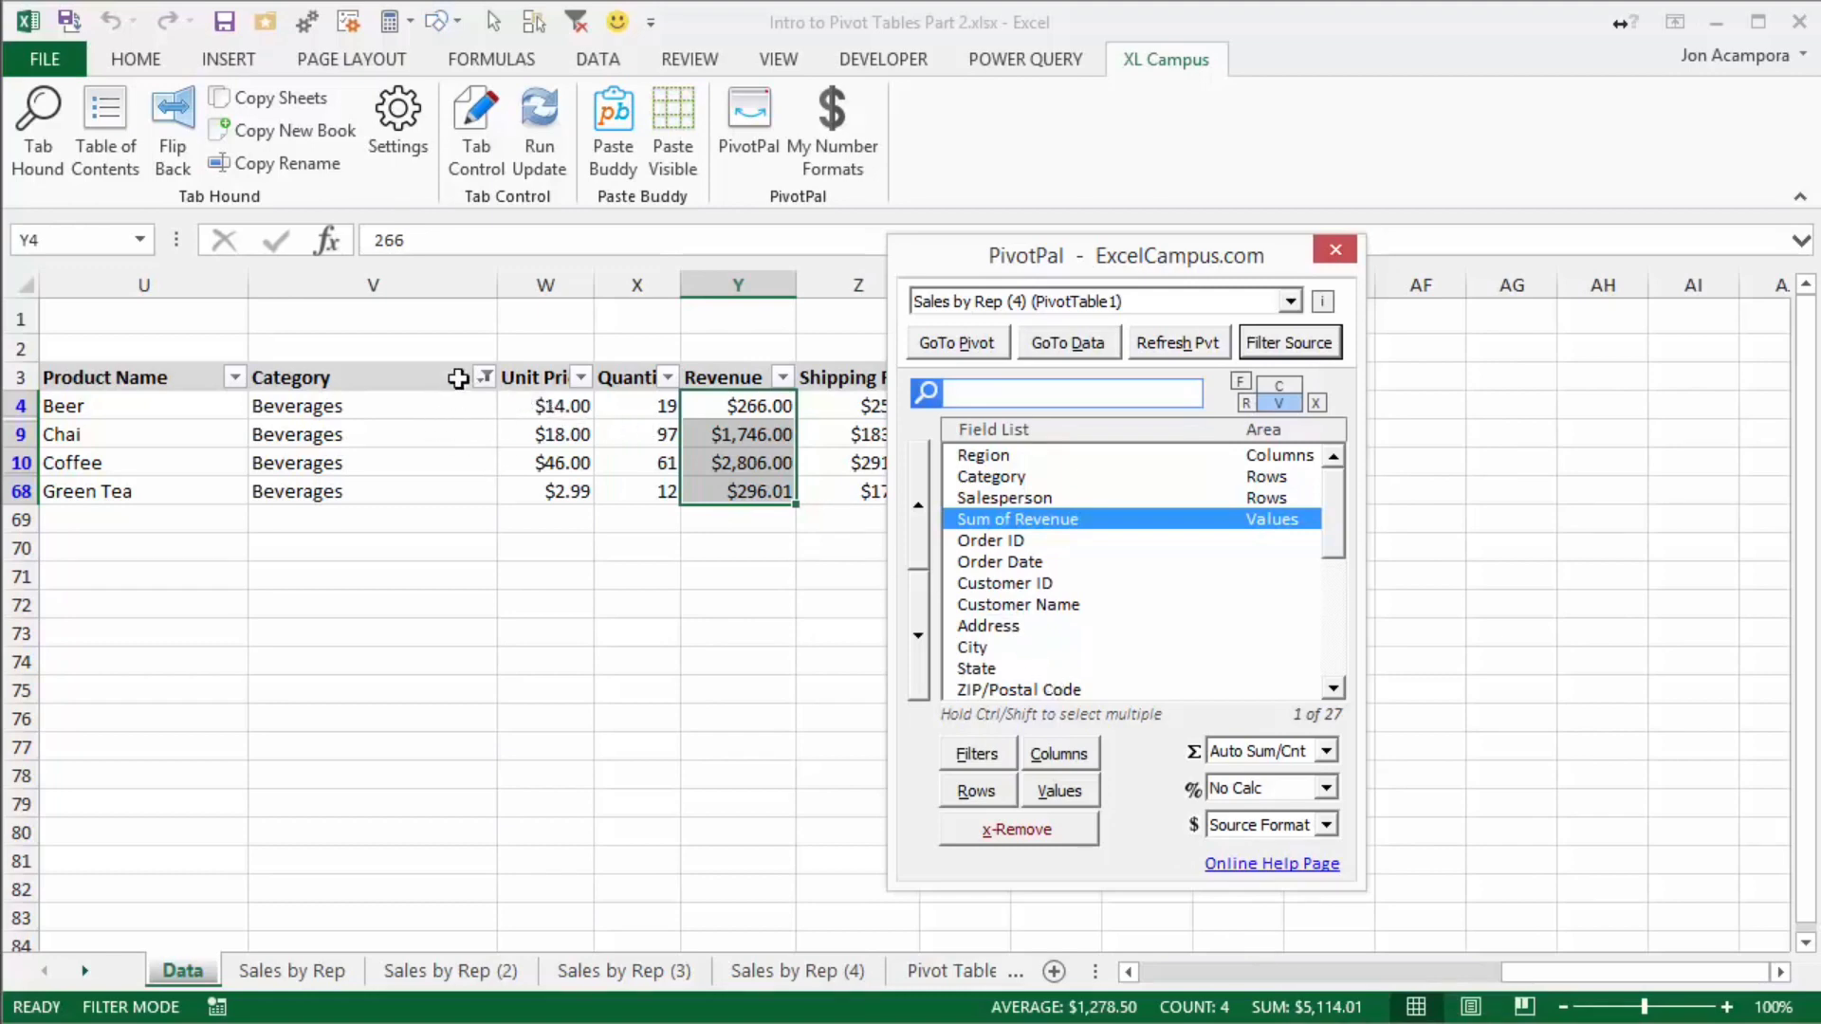
Examine the selected items in the Category and Salesperson filters of the Data sheet, leaving both filters unchanged
left_click(487, 379)
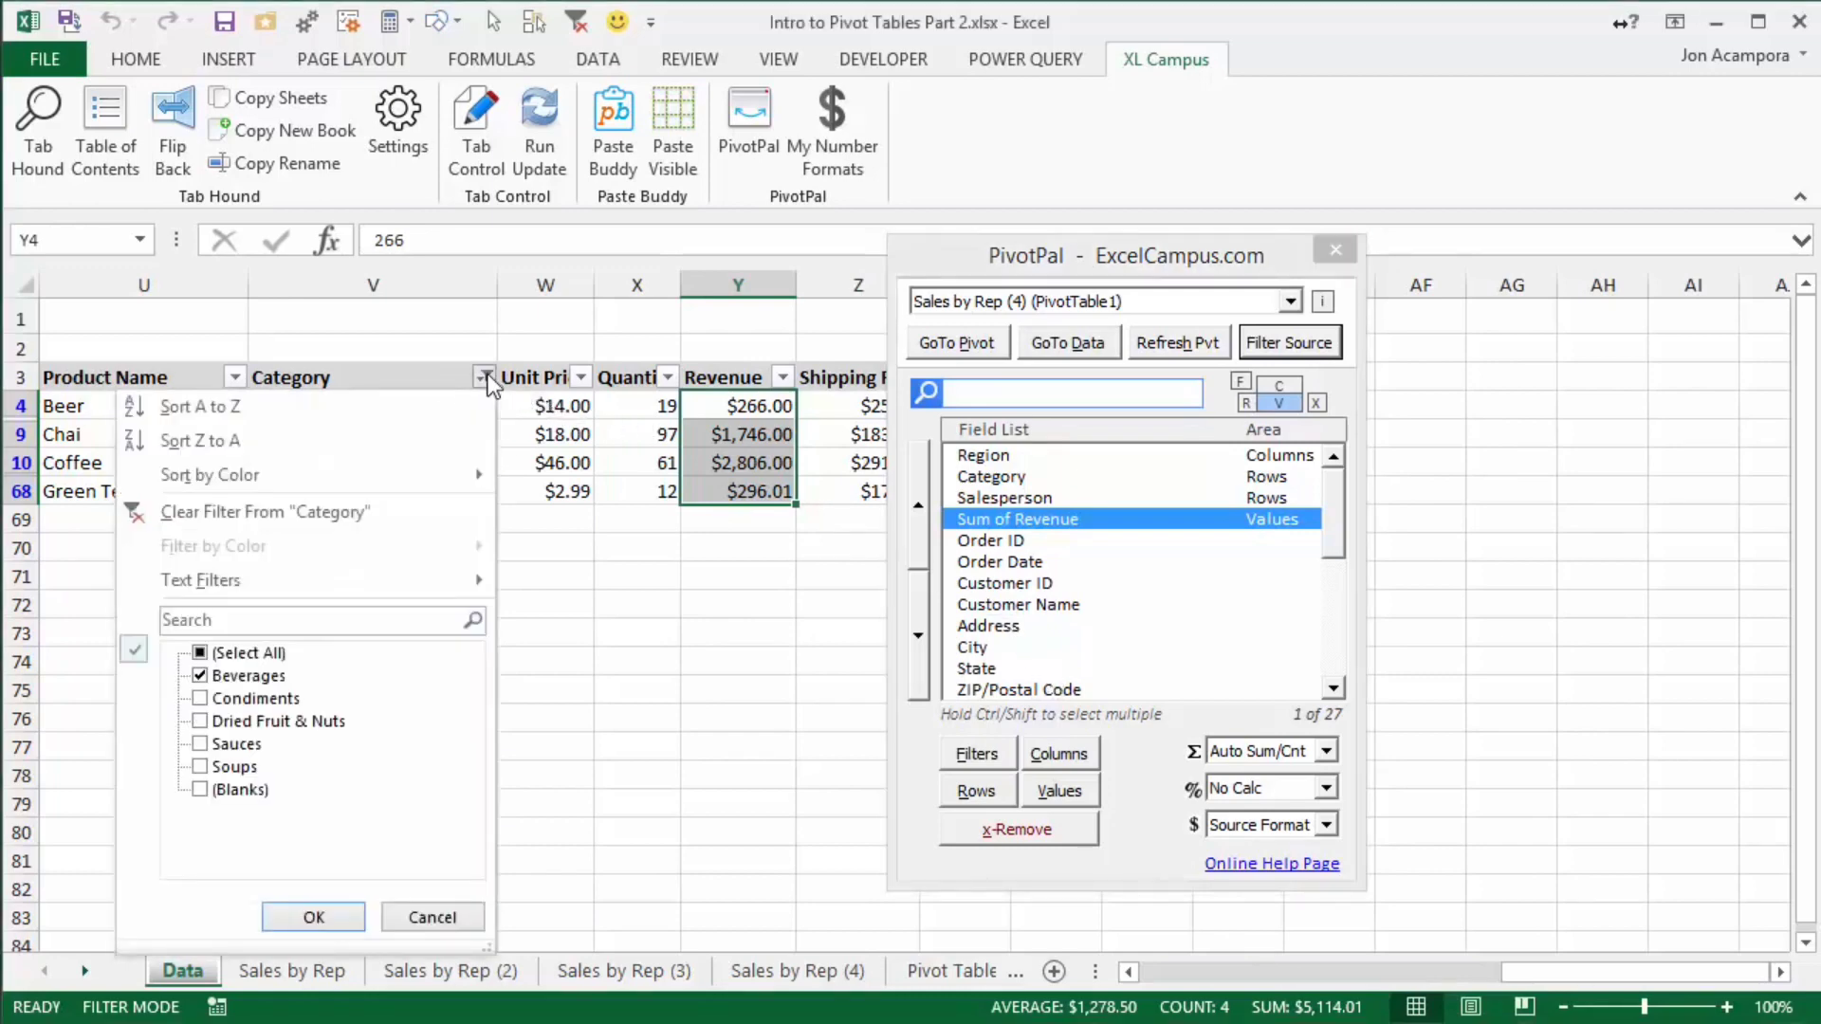
left_click(486, 380)
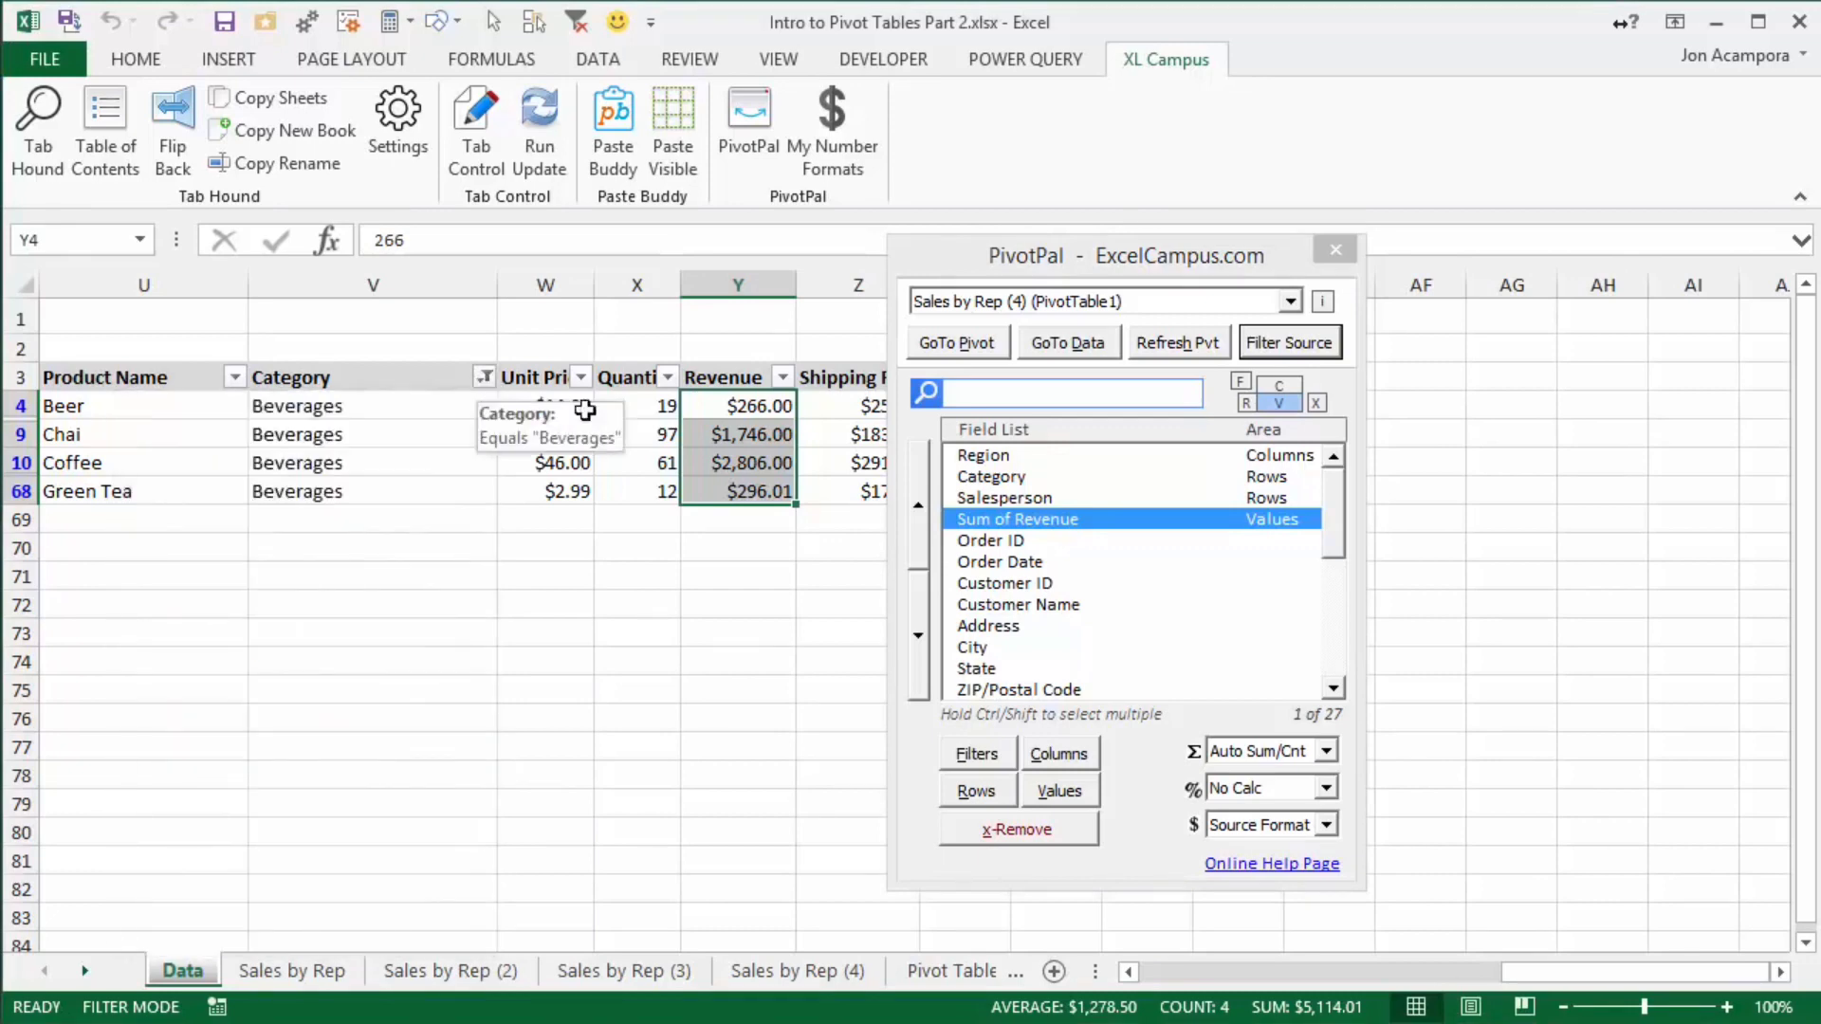
left_click(1022, 501)
left_click(1049, 346)
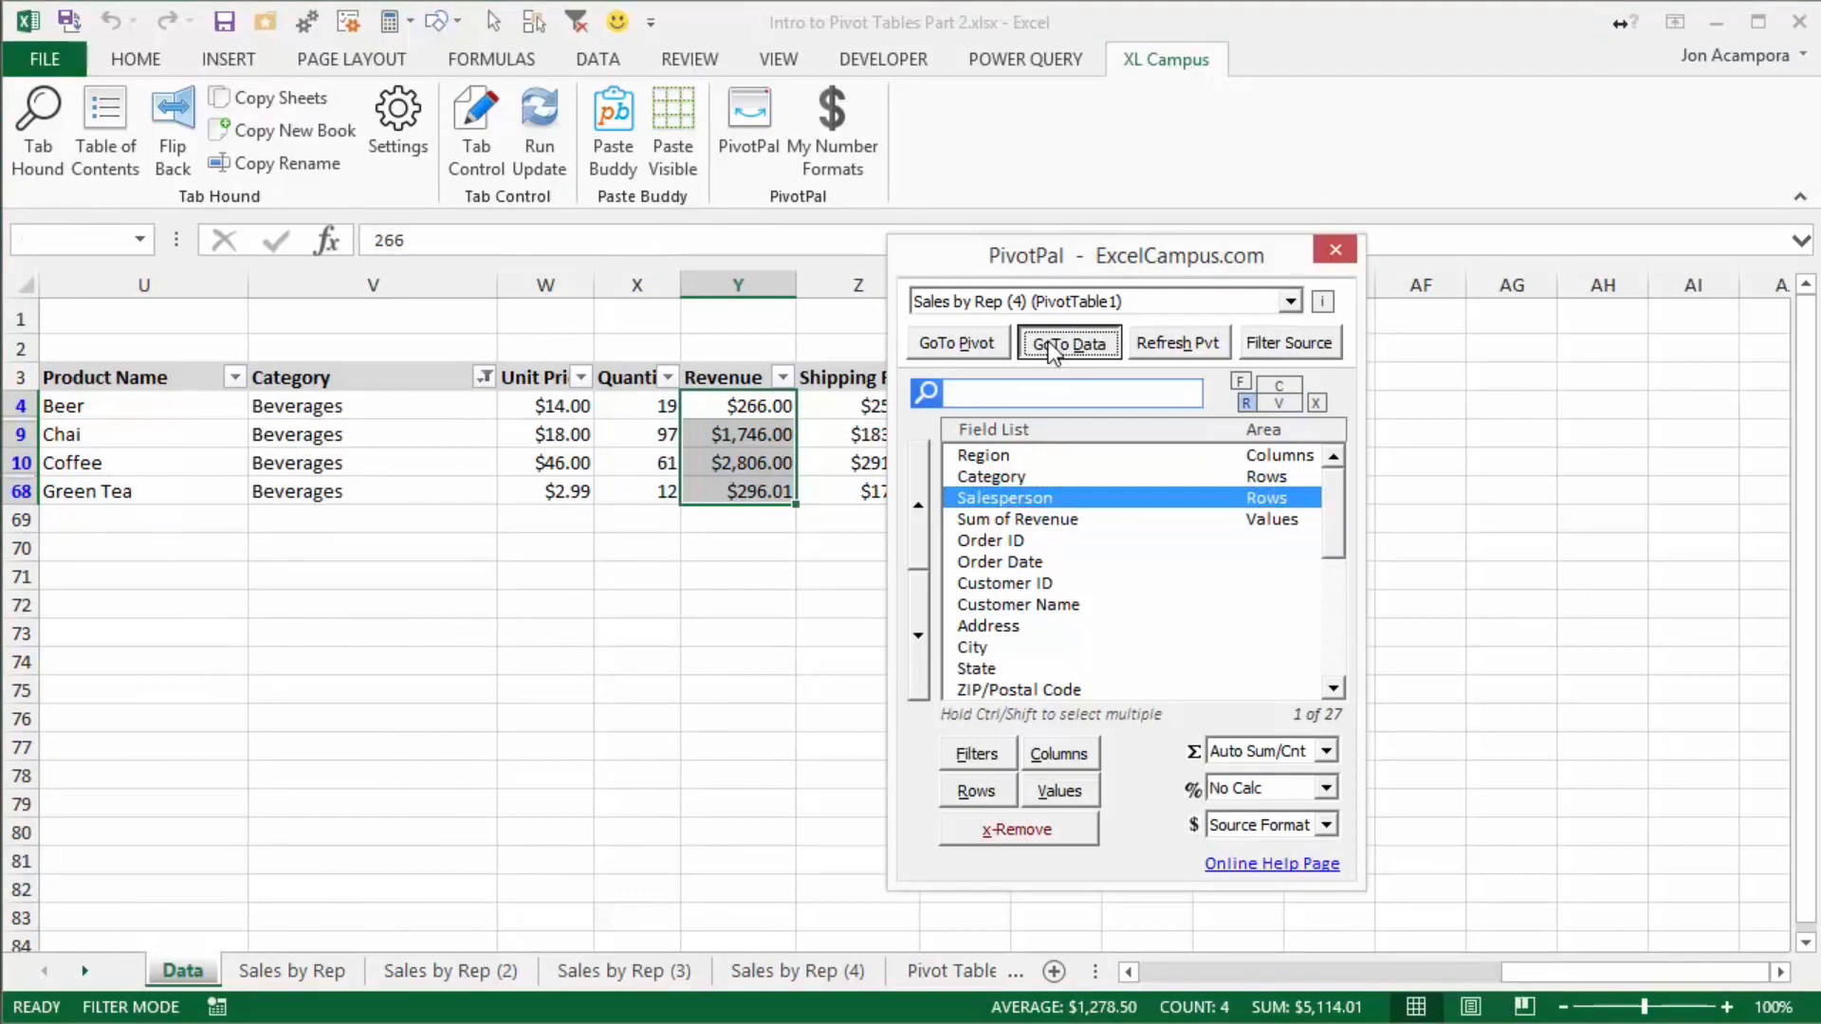
left_click_drag(1010, 258, 1121, 254)
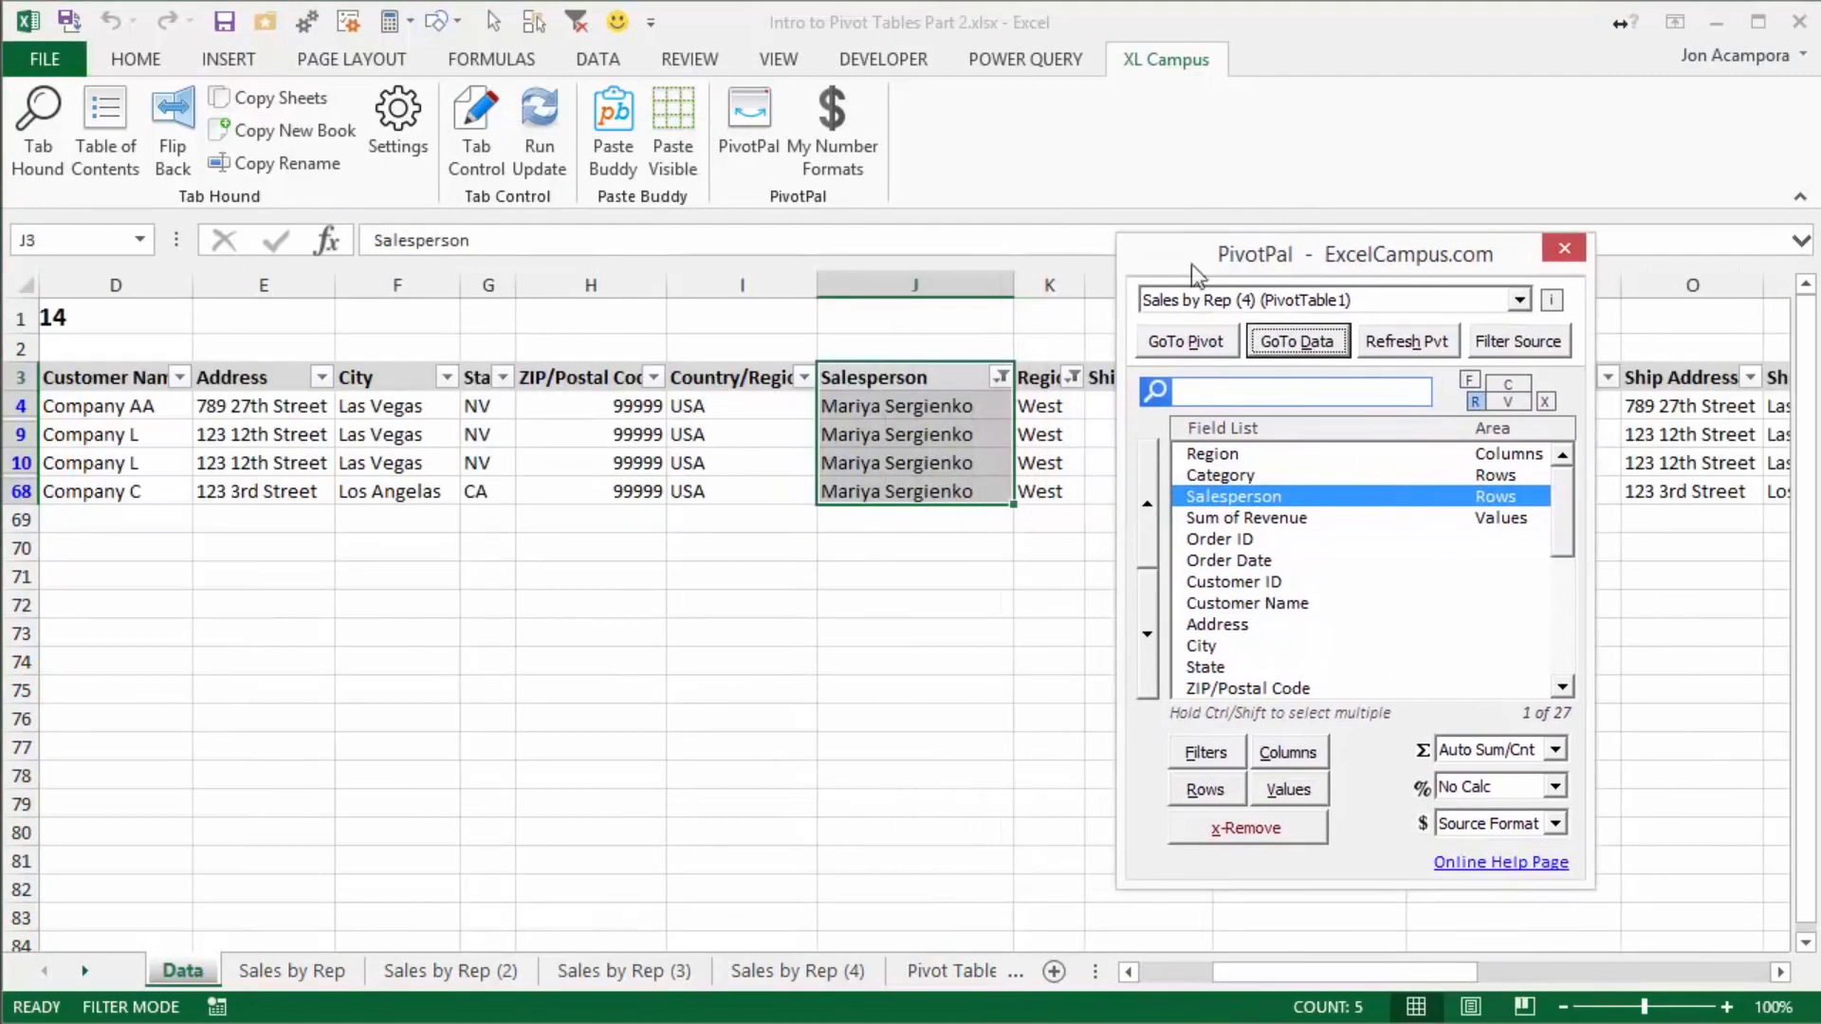
left_click(996, 378)
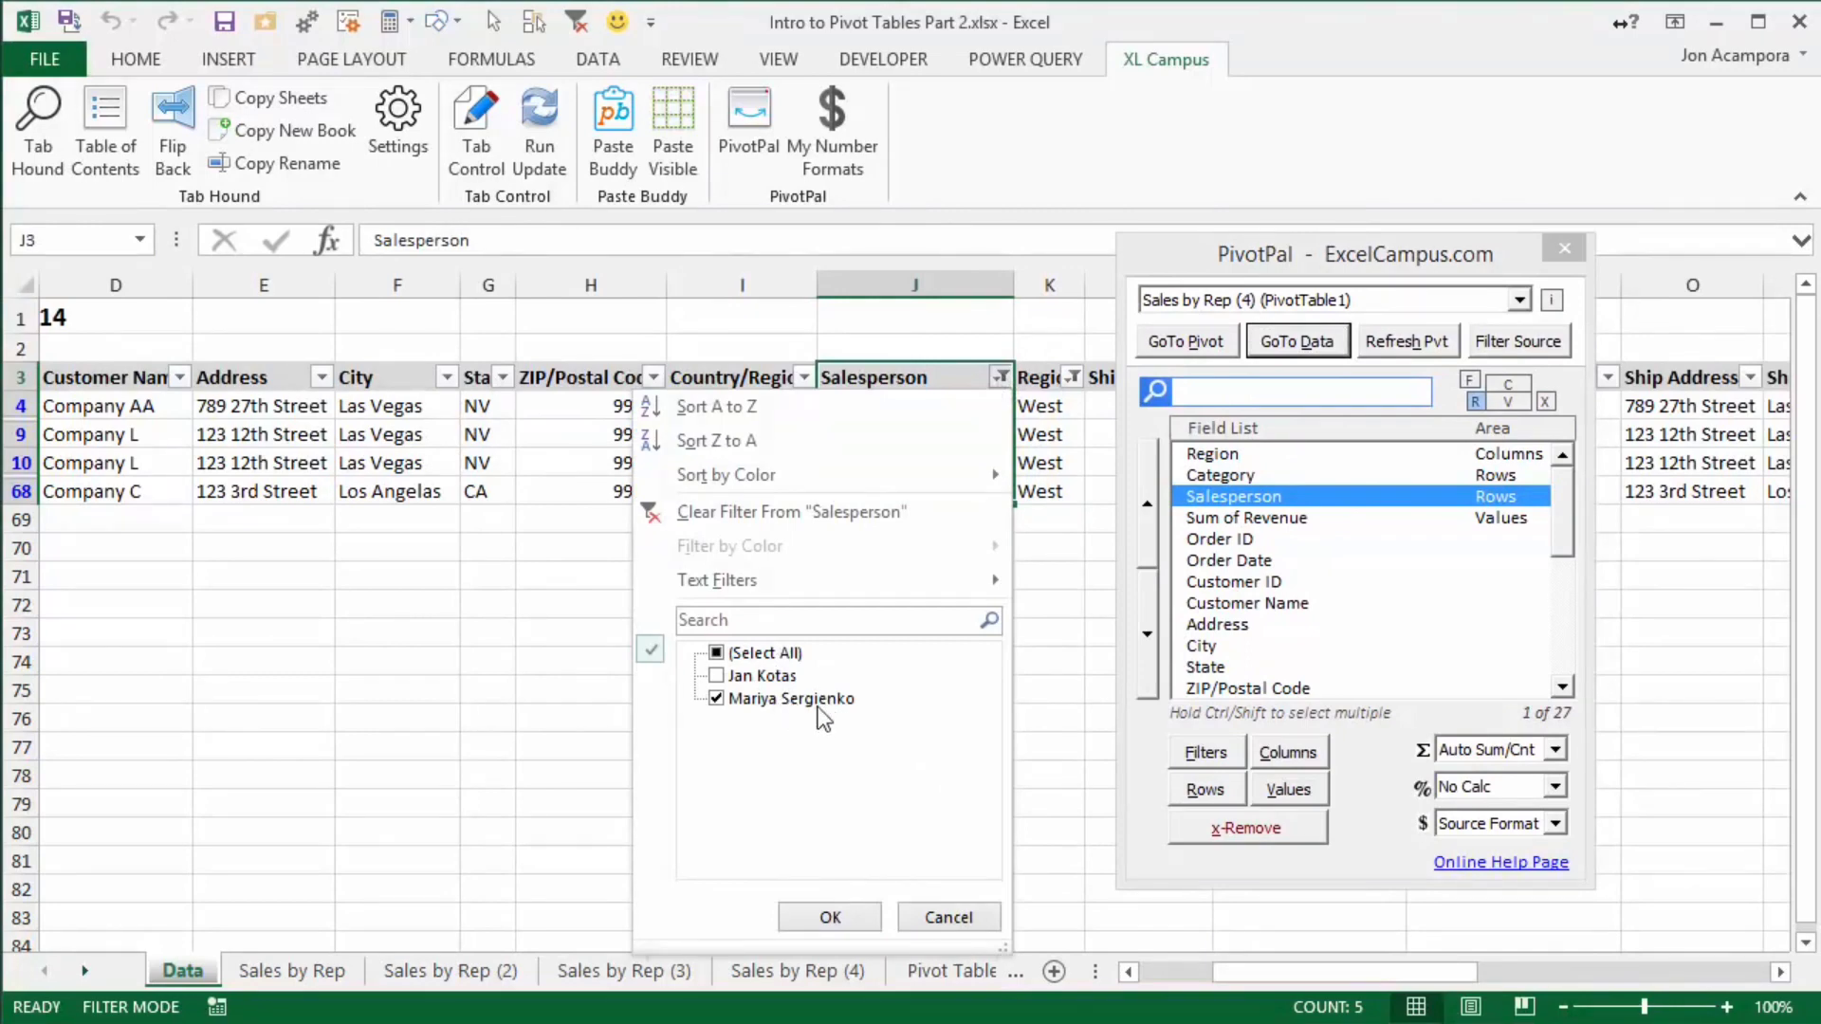
left_click(947, 917)
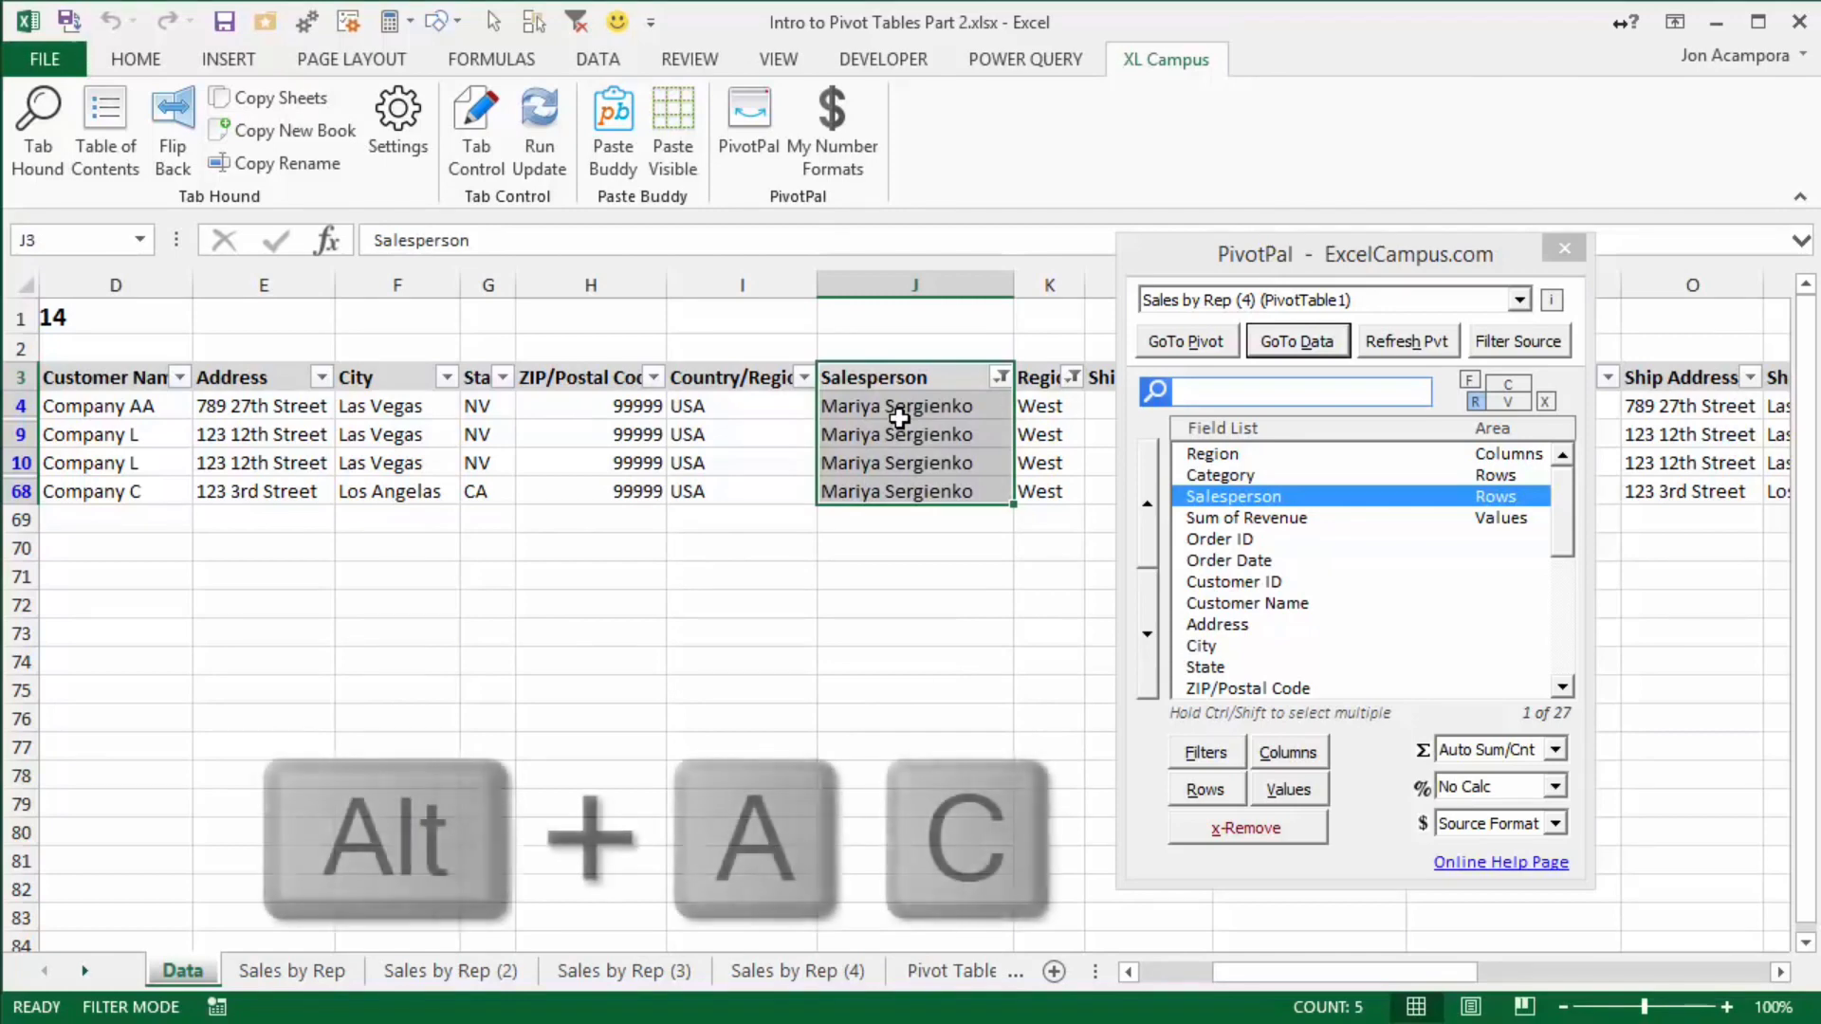
Clear all filters from the source data and make the Sales by Rep (3) pivot table PivotPal's target while working on the Data sheet
key("alt+a")
key("c")
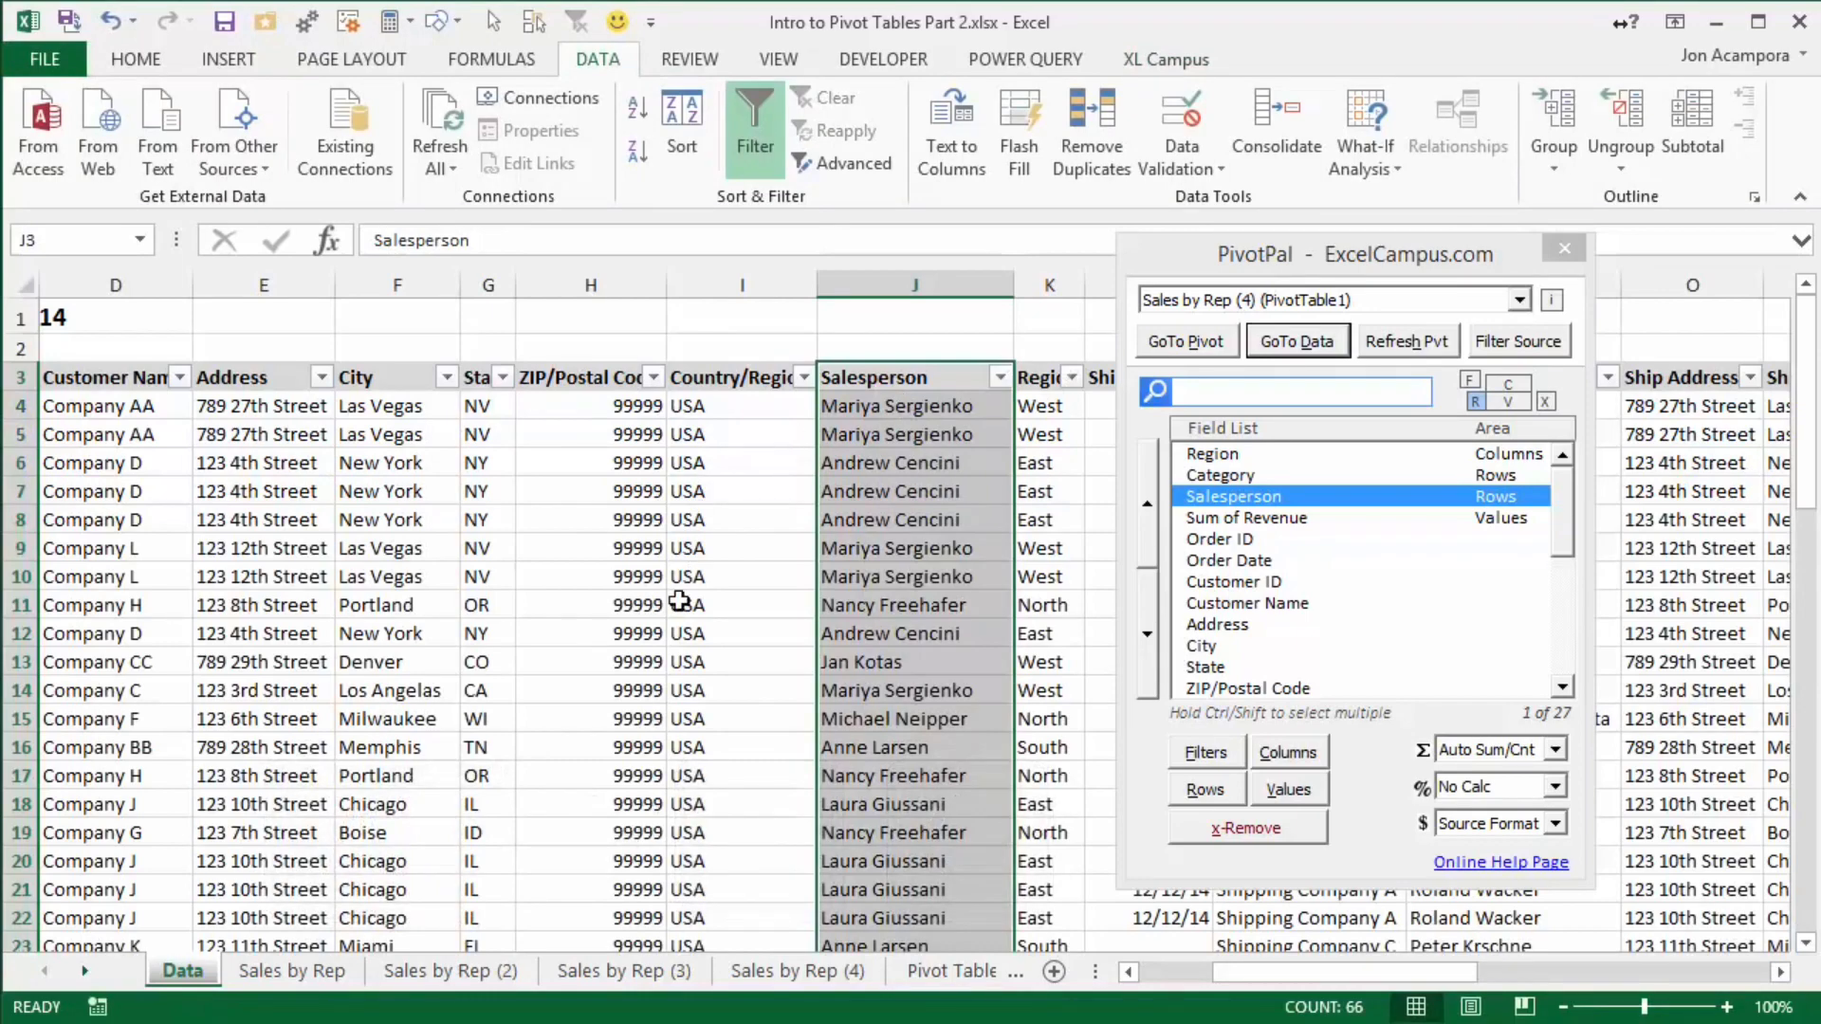
left_click(630, 973)
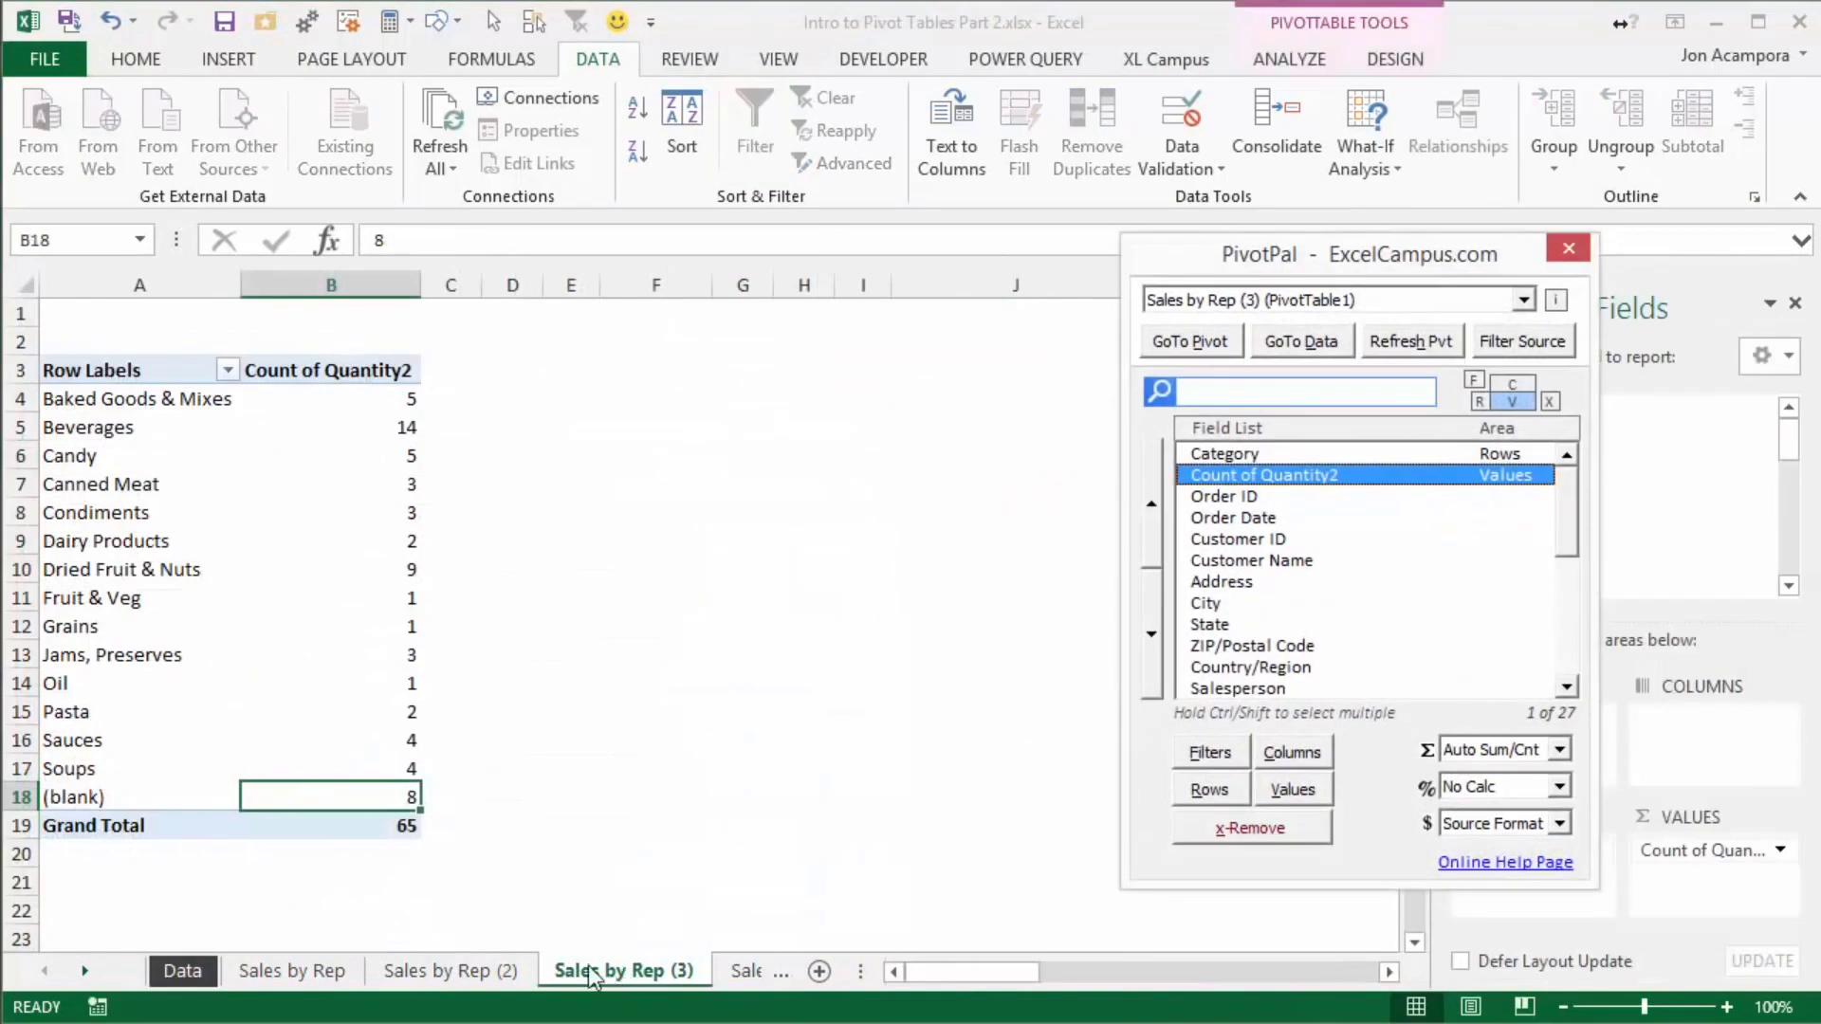
left_click(180, 971)
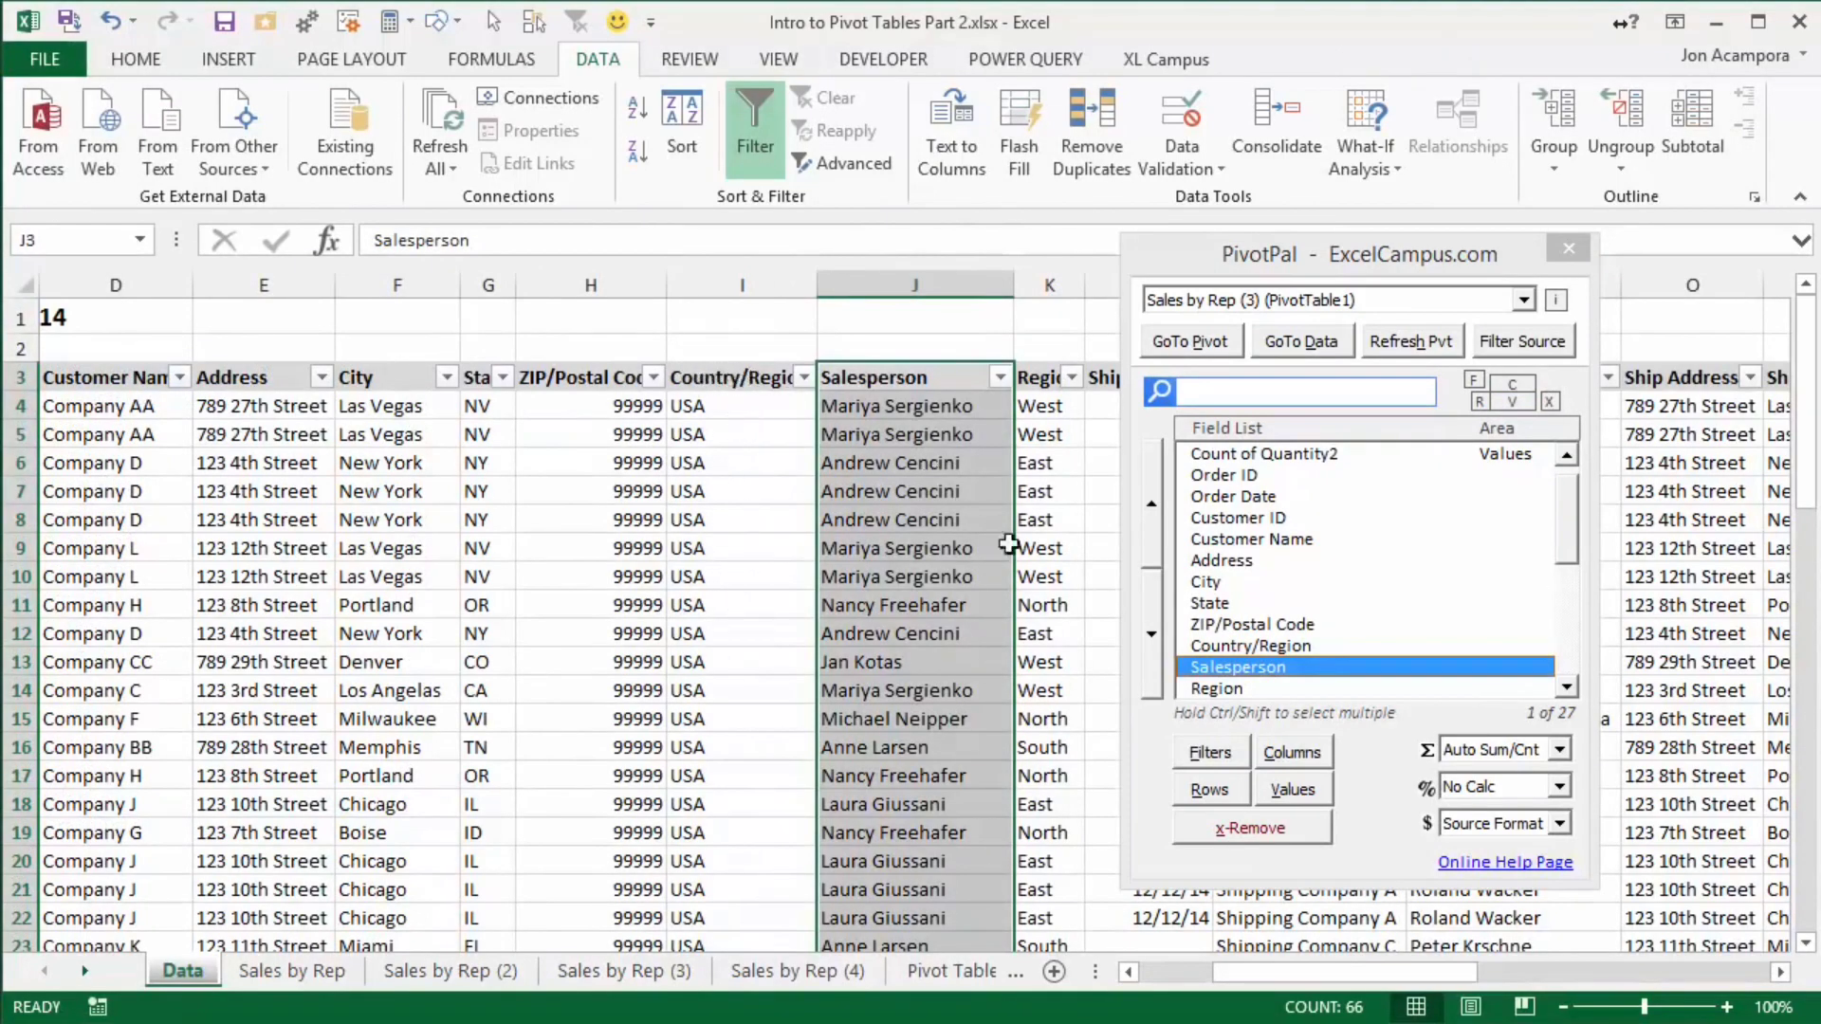
From the Data sheet, pick the Ship Name column and add that field to the pivot table's Rows area with PivotPal
left_click_drag(1273, 974, 1417, 972)
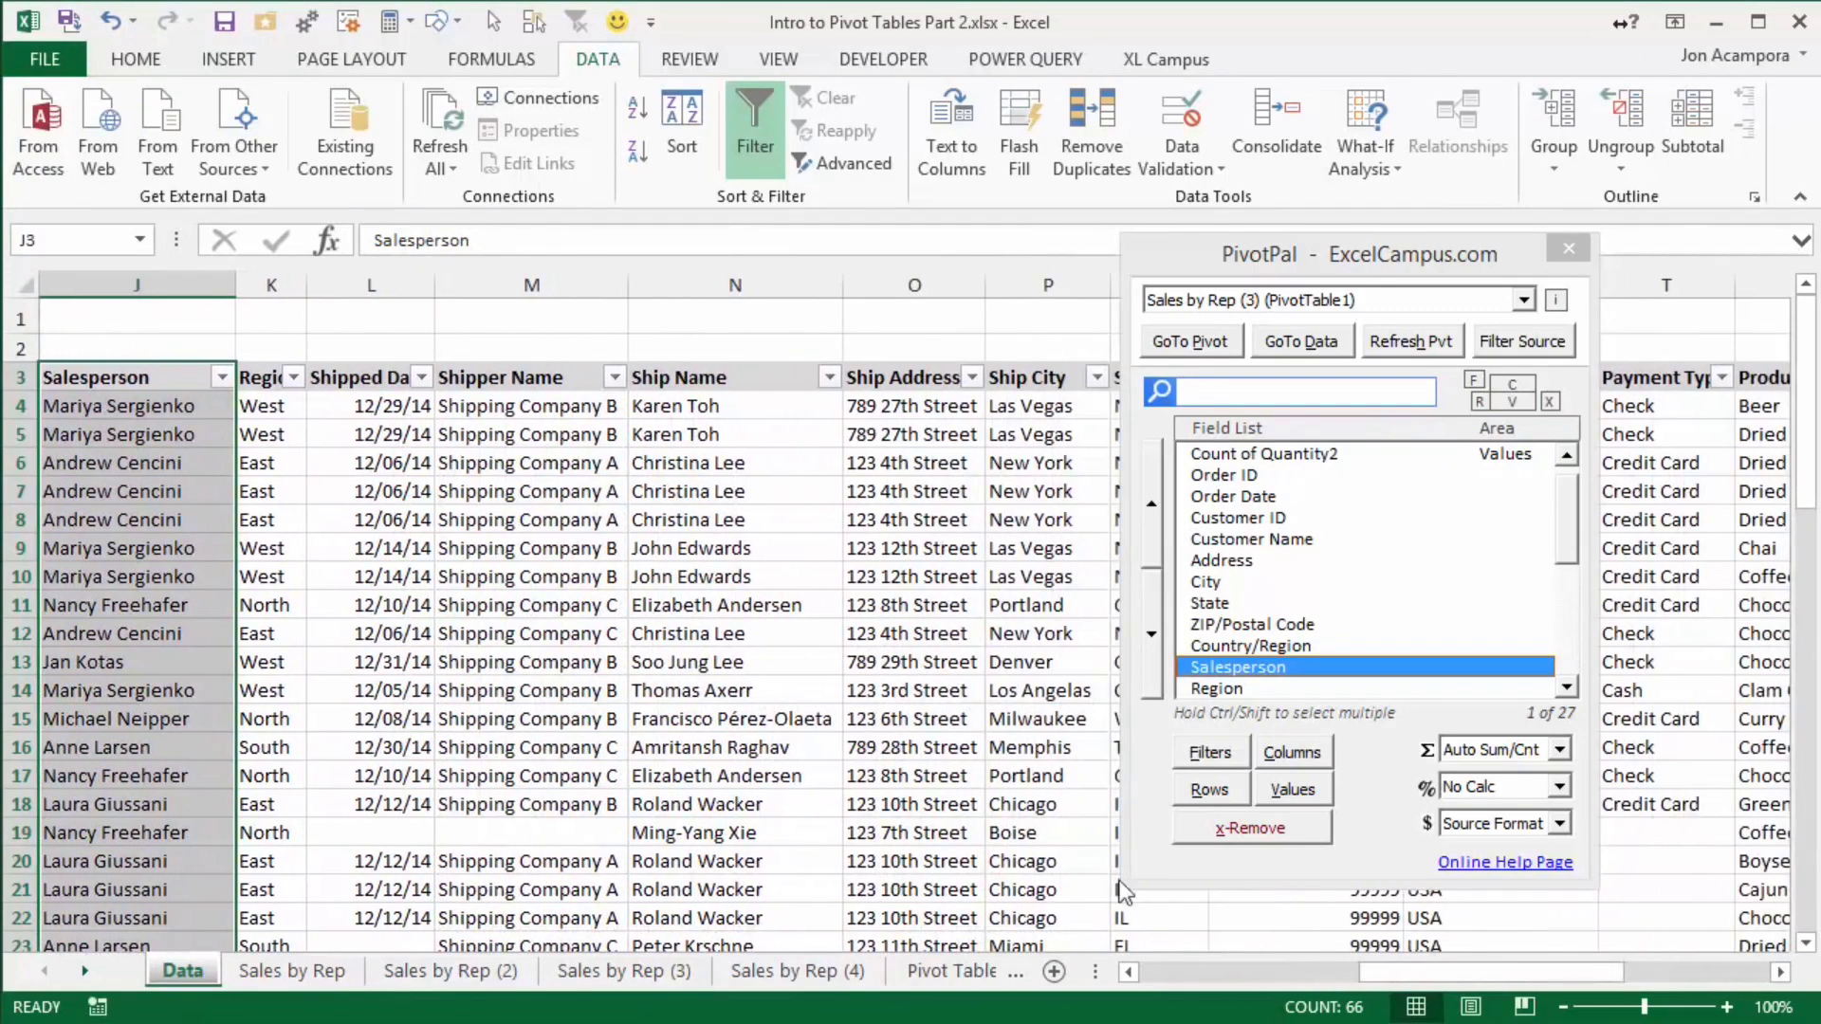
left_click(269, 491)
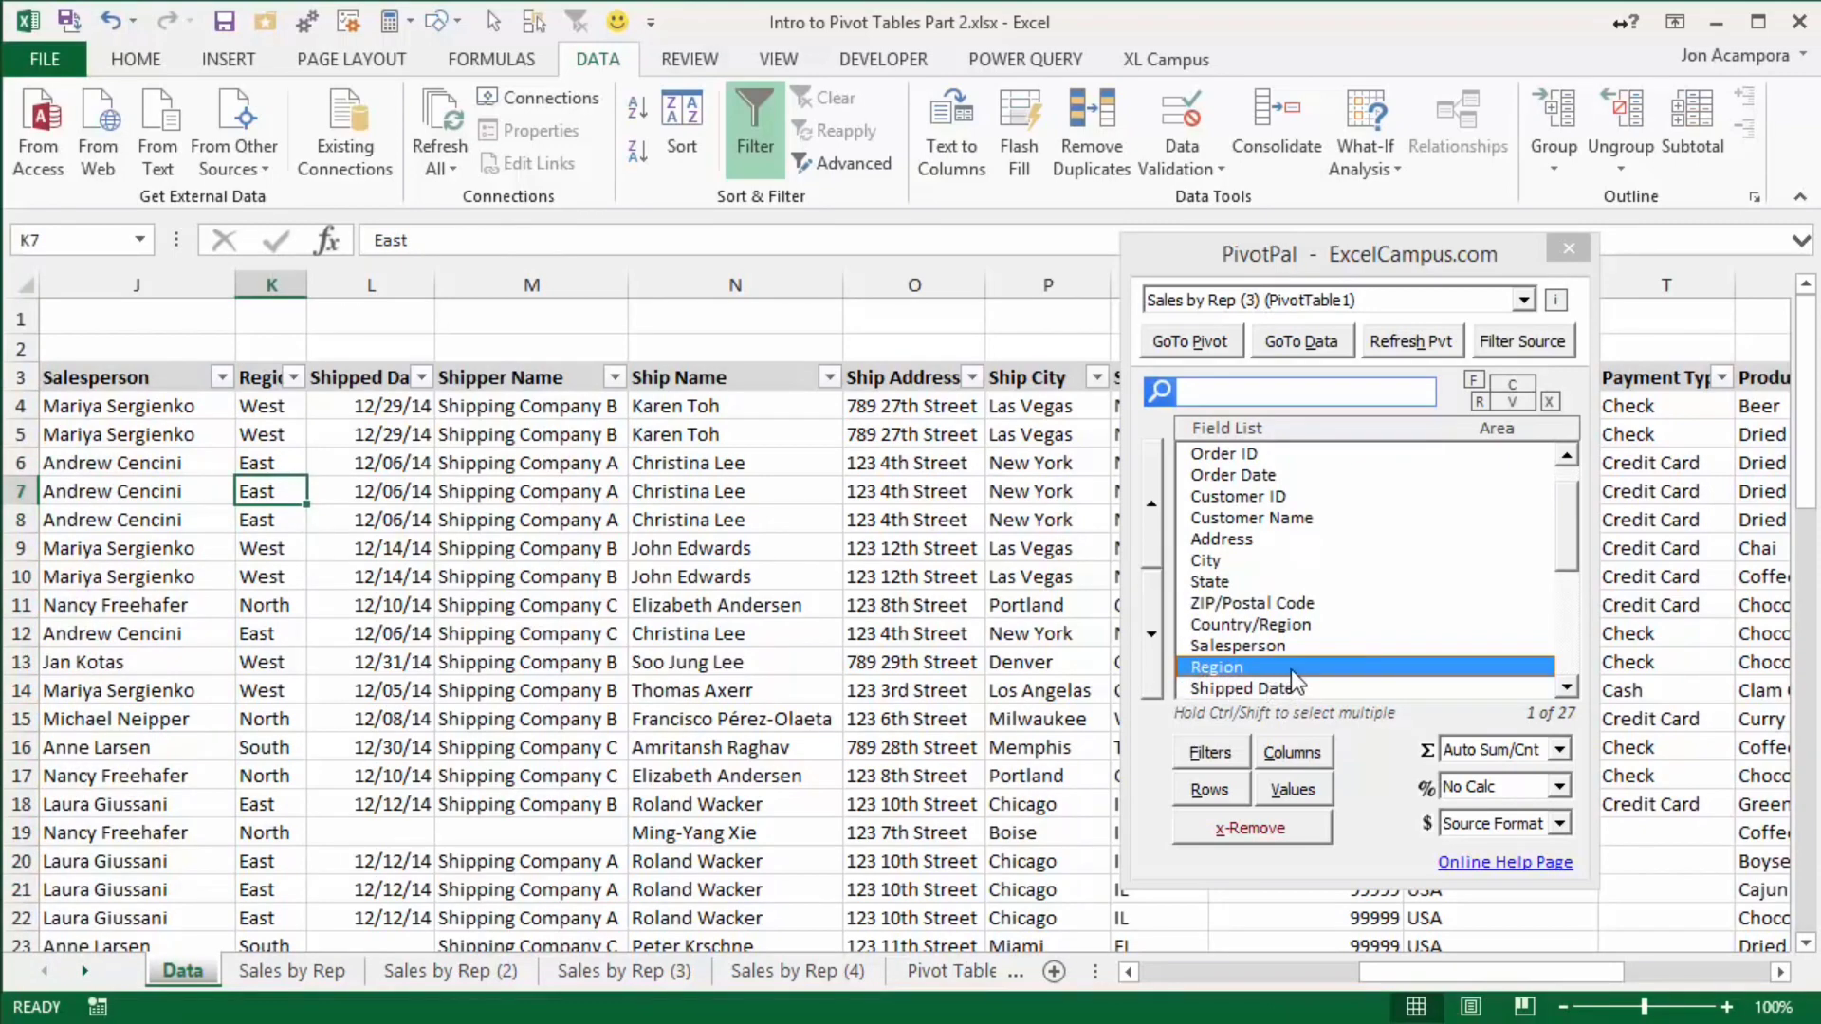
left_click(607, 521)
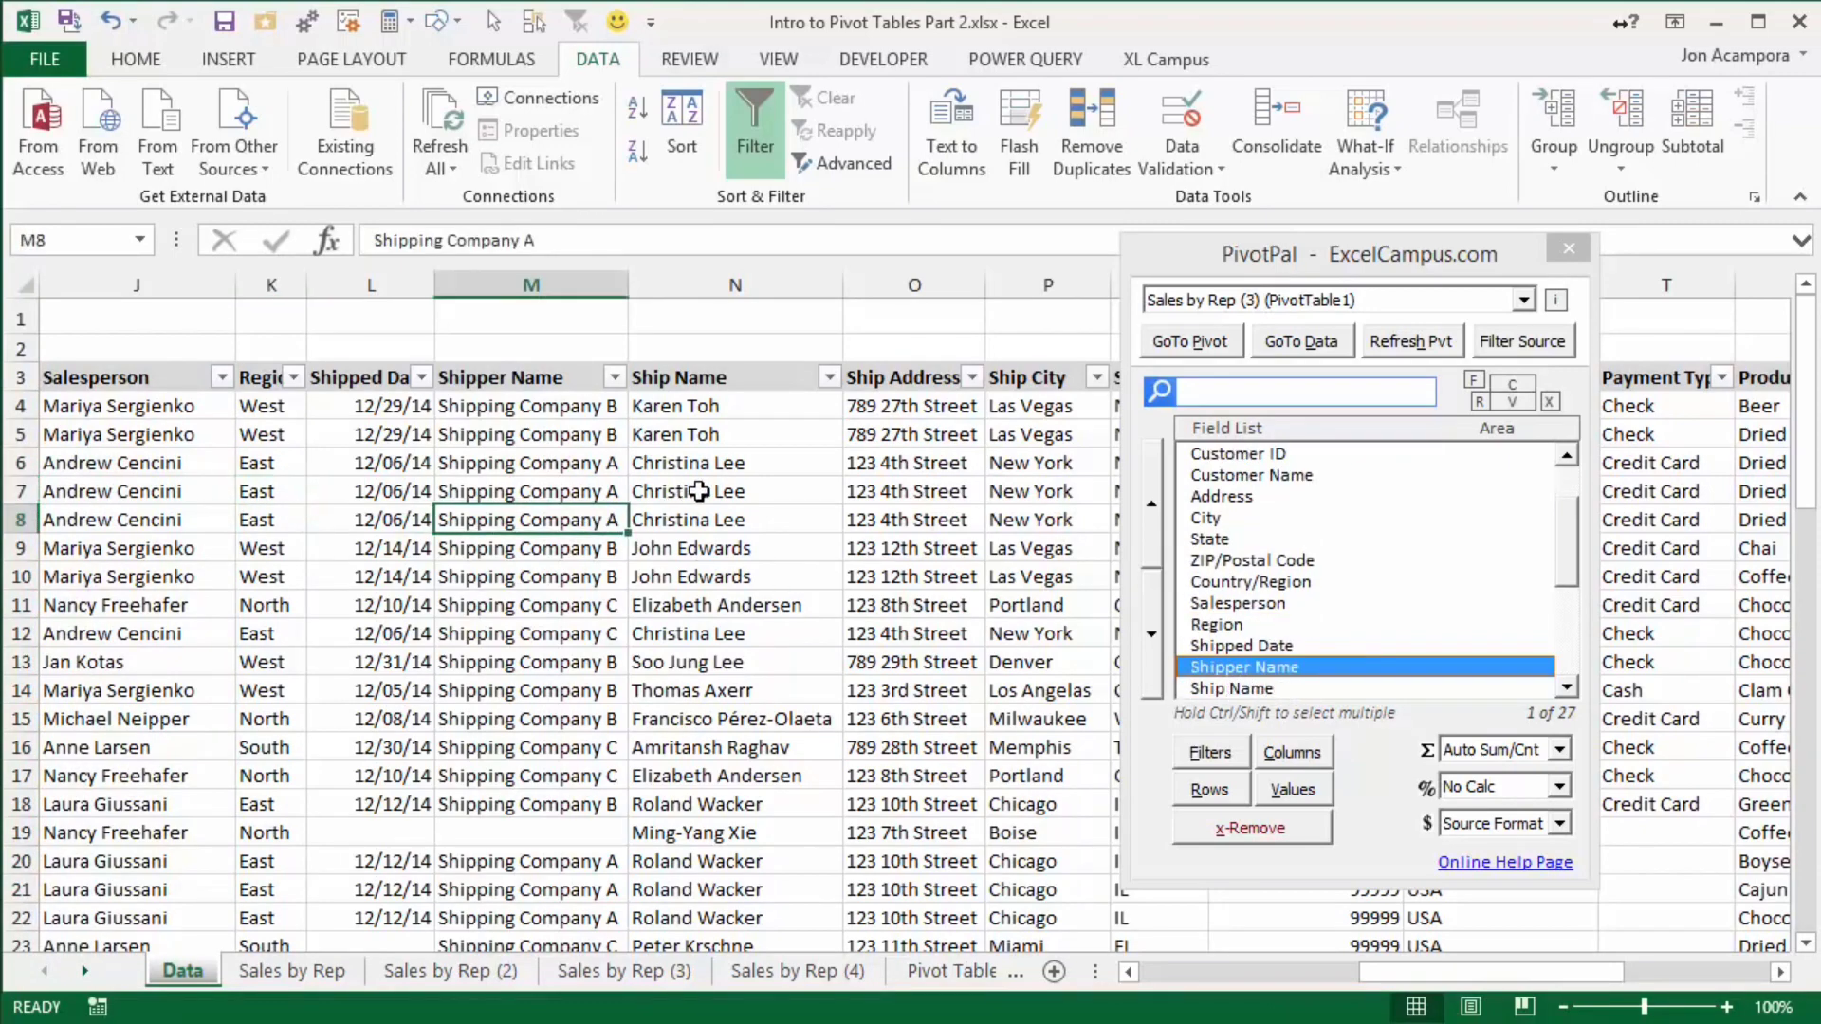
left_click(726, 462)
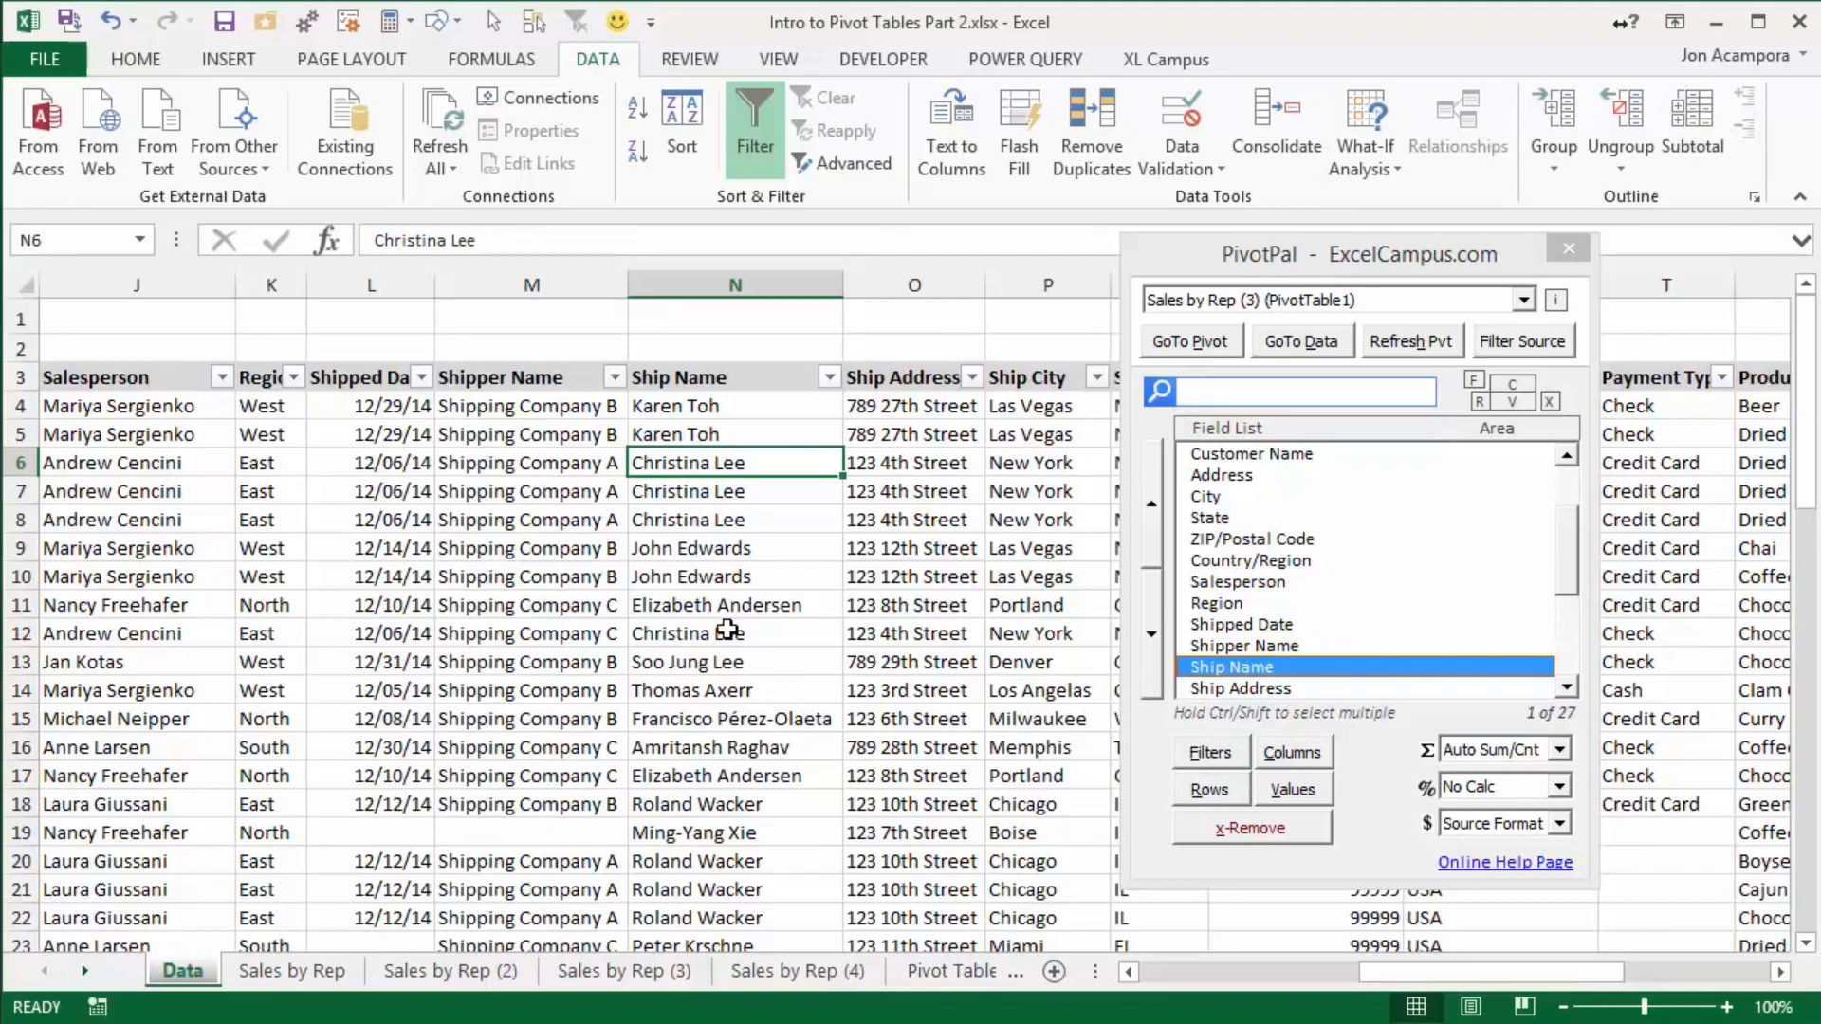
left_click(1225, 791)
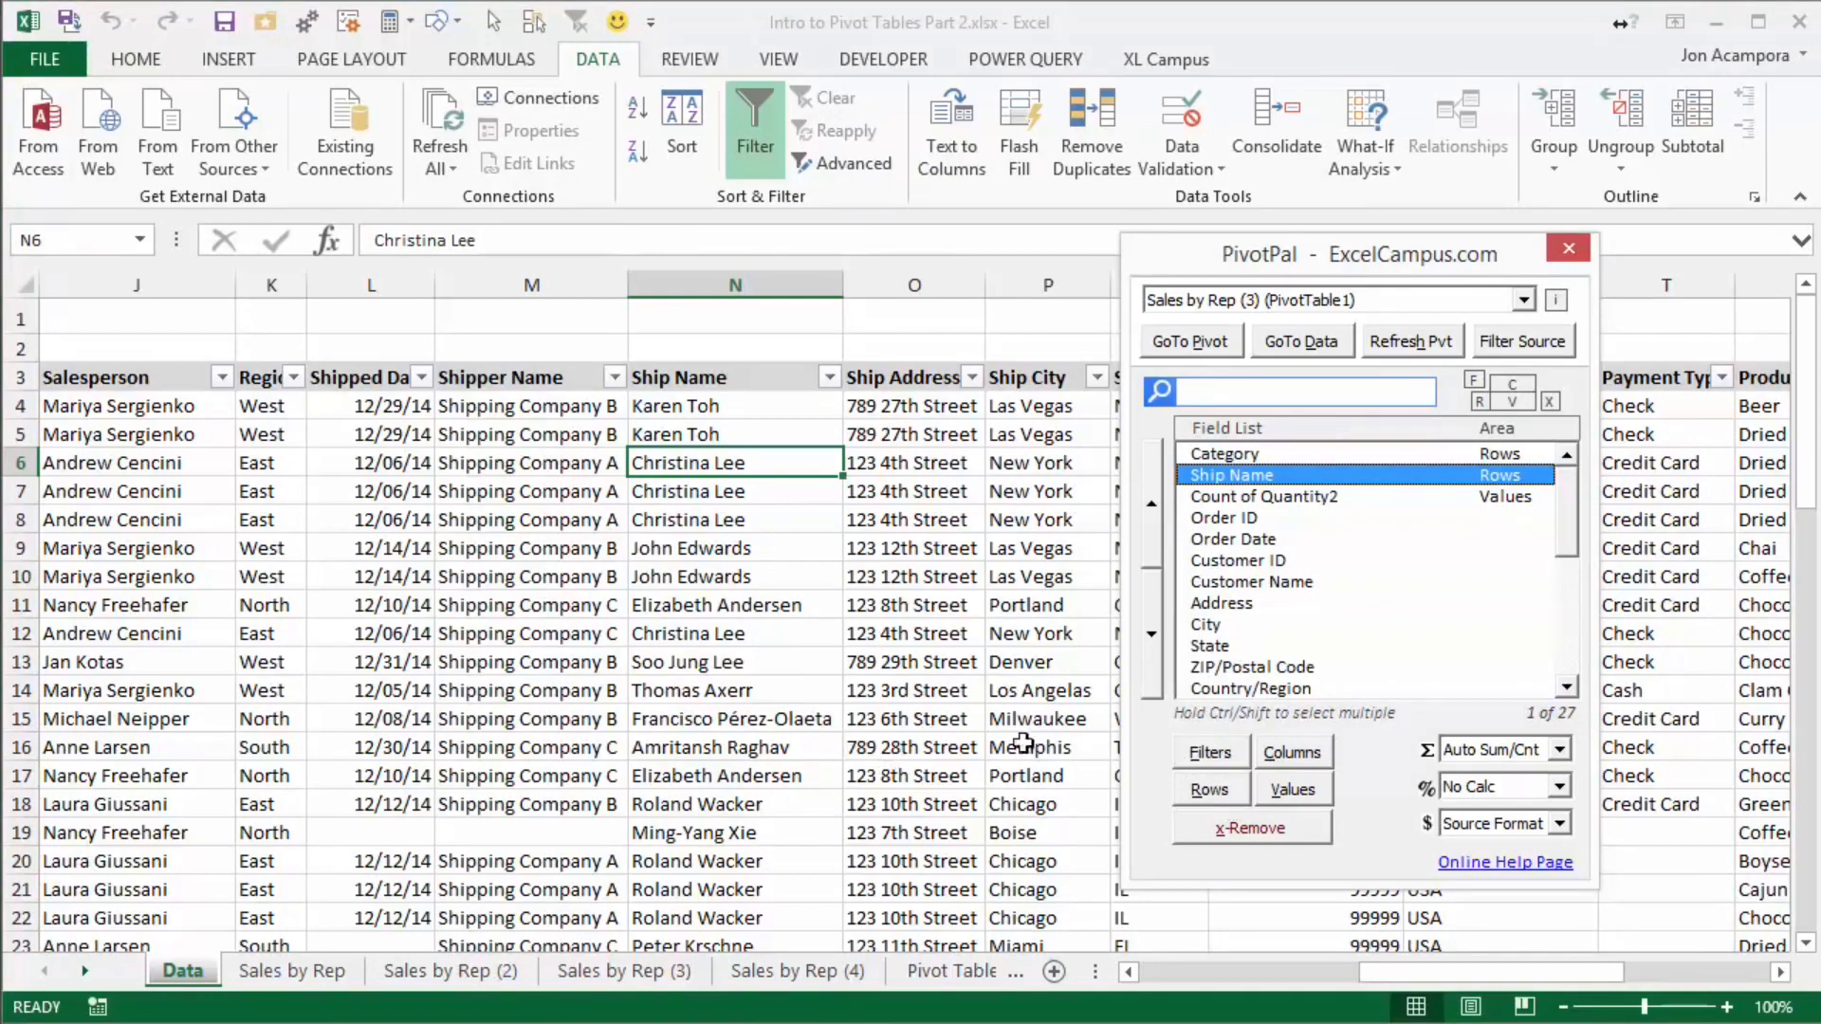
Add the Region field to the pivot table's Columns area from the Data sheet and go to the pivot table
left_click(271, 461)
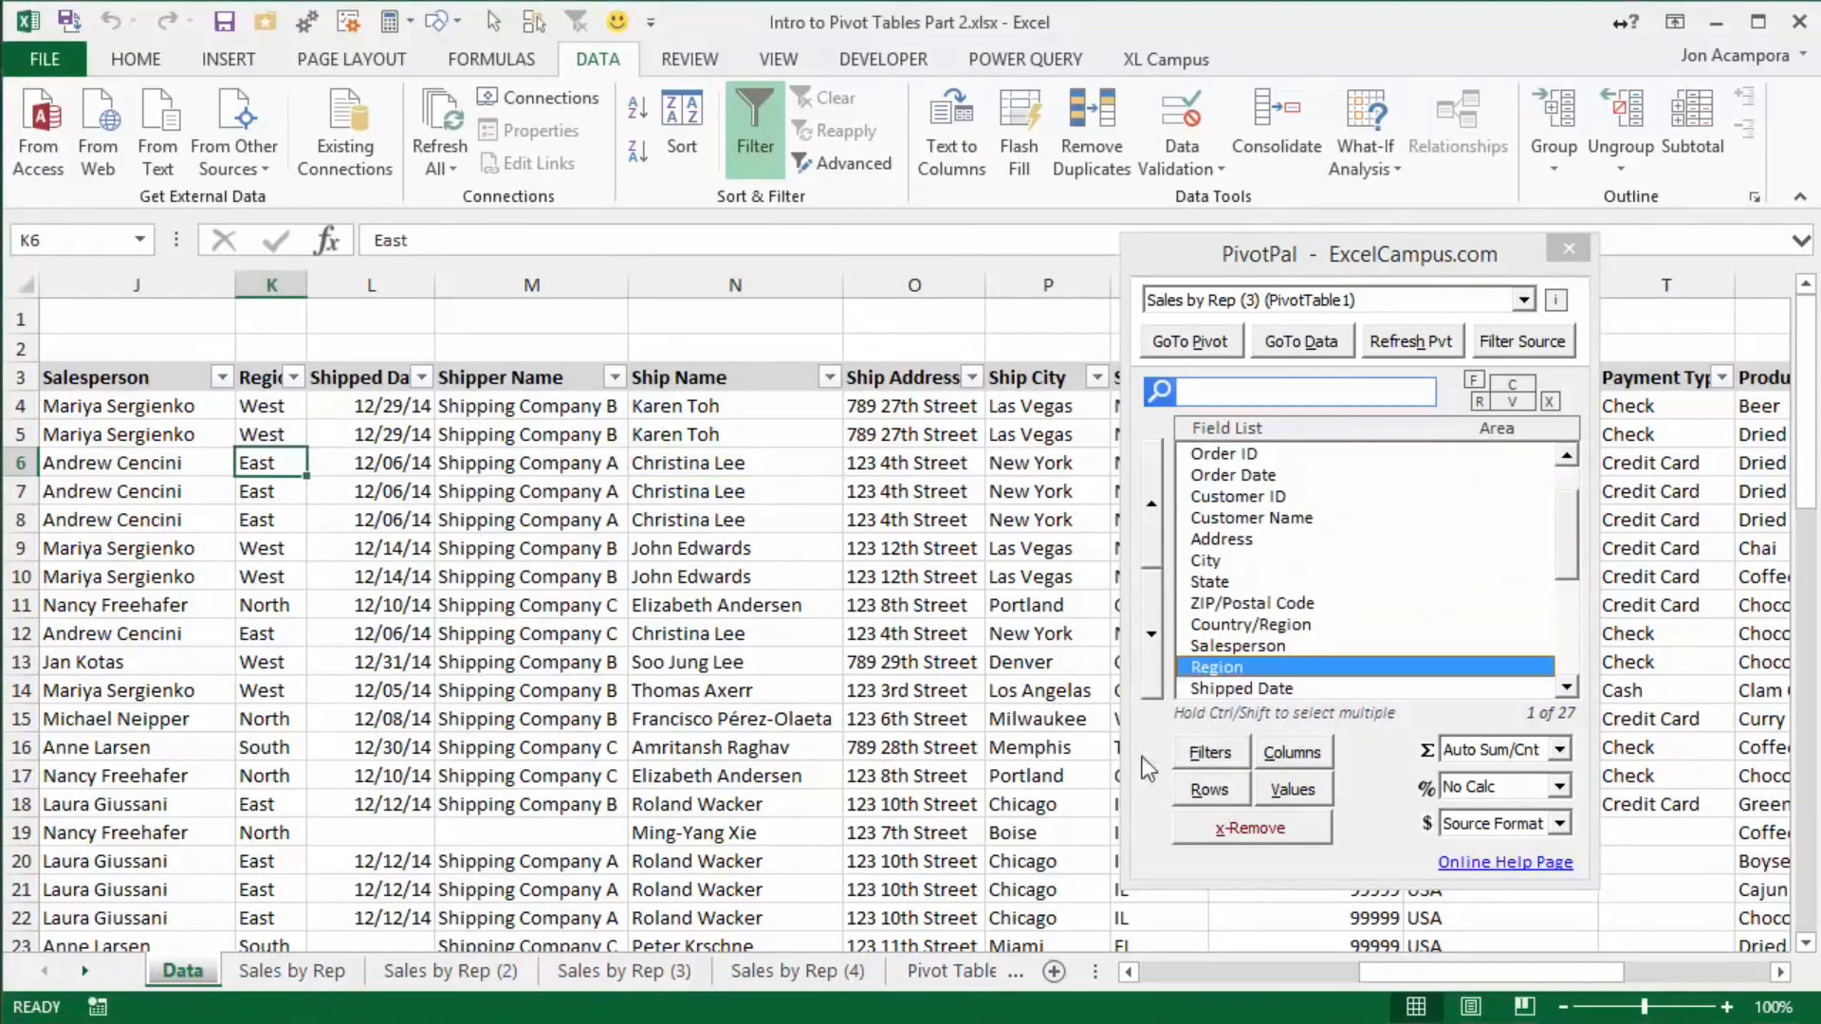
left_click(1285, 753)
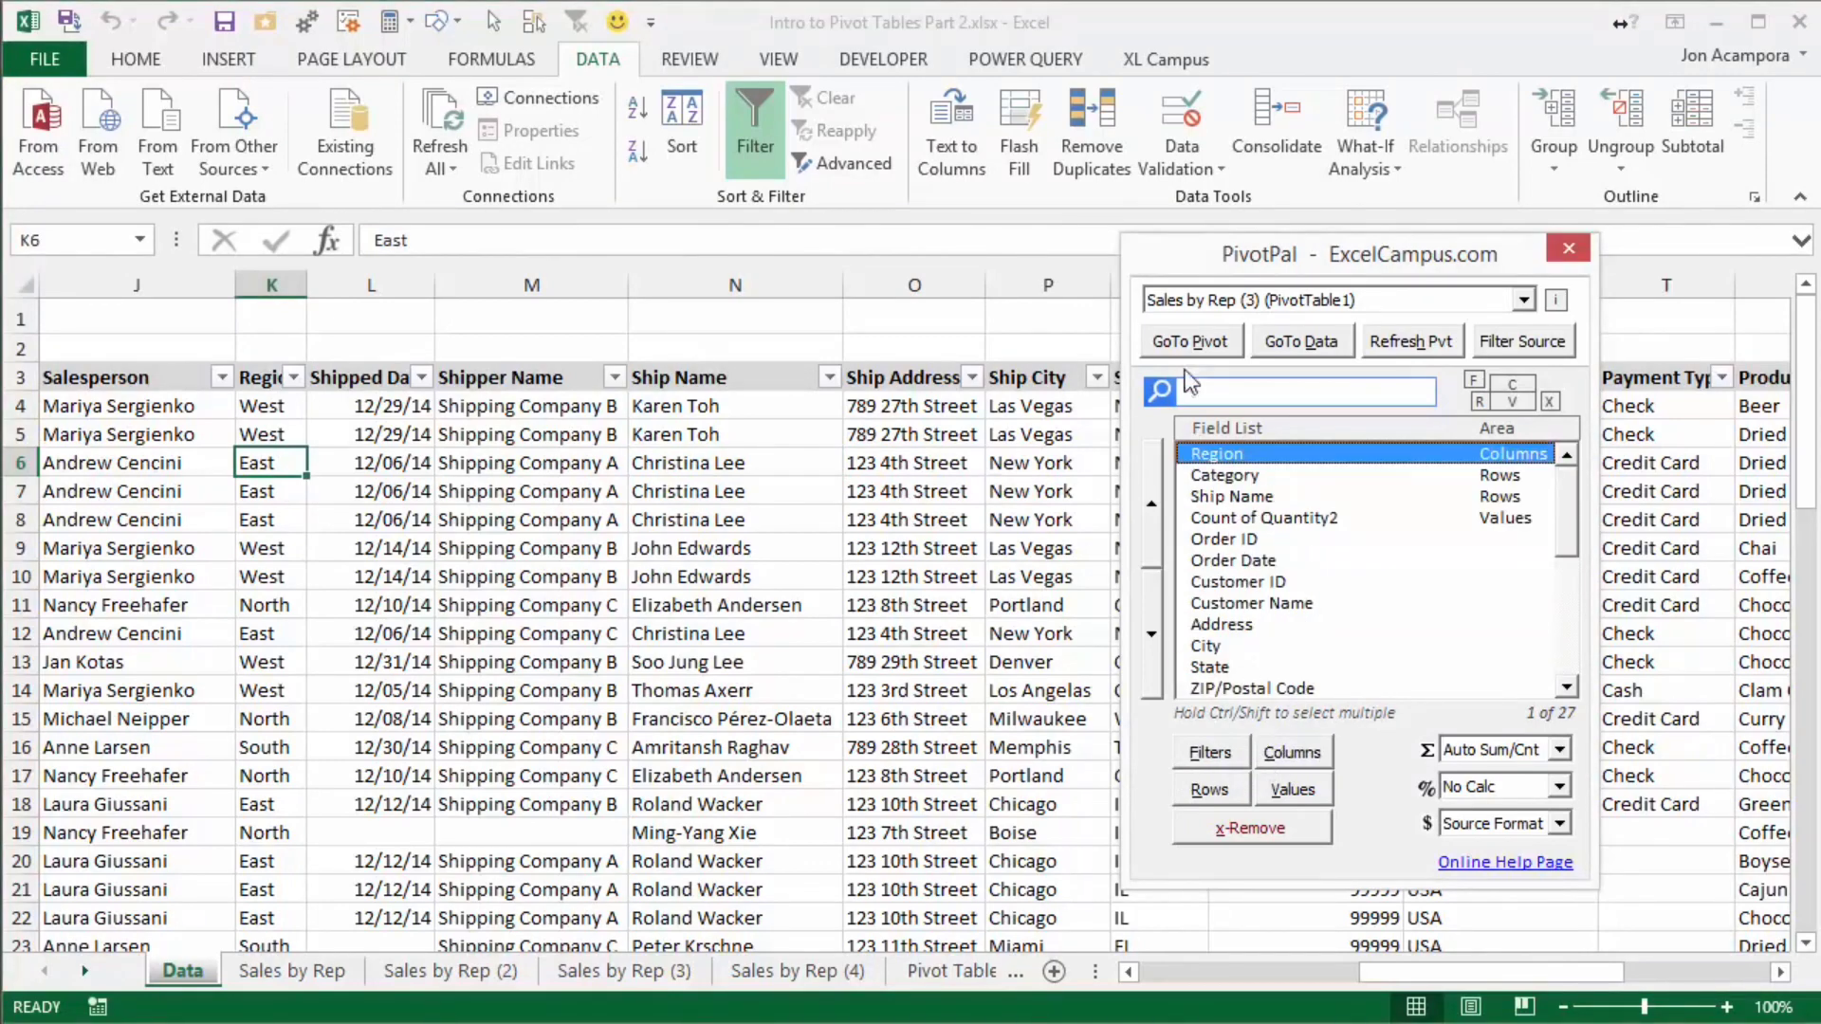
left_click(1189, 342)
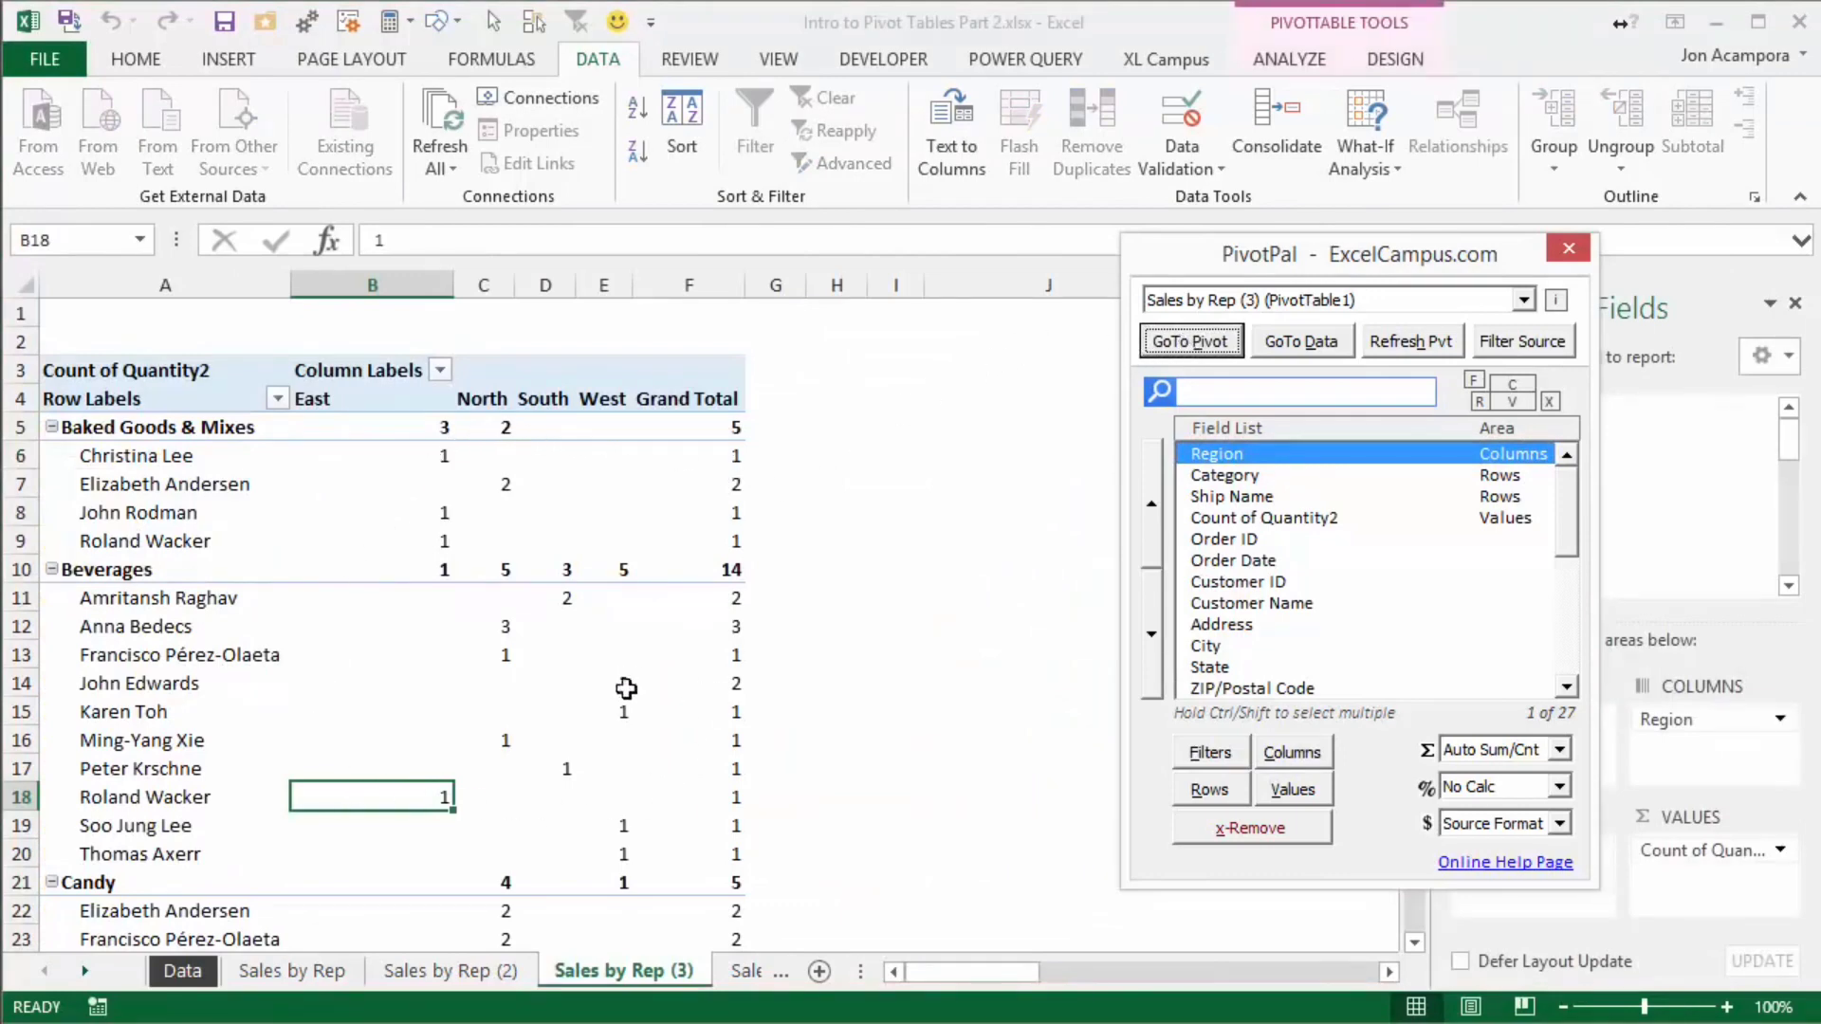
Switch between the Region column of the source data and the Sales by Rep (3) pivot table with PivotPal
left_click(1306, 337)
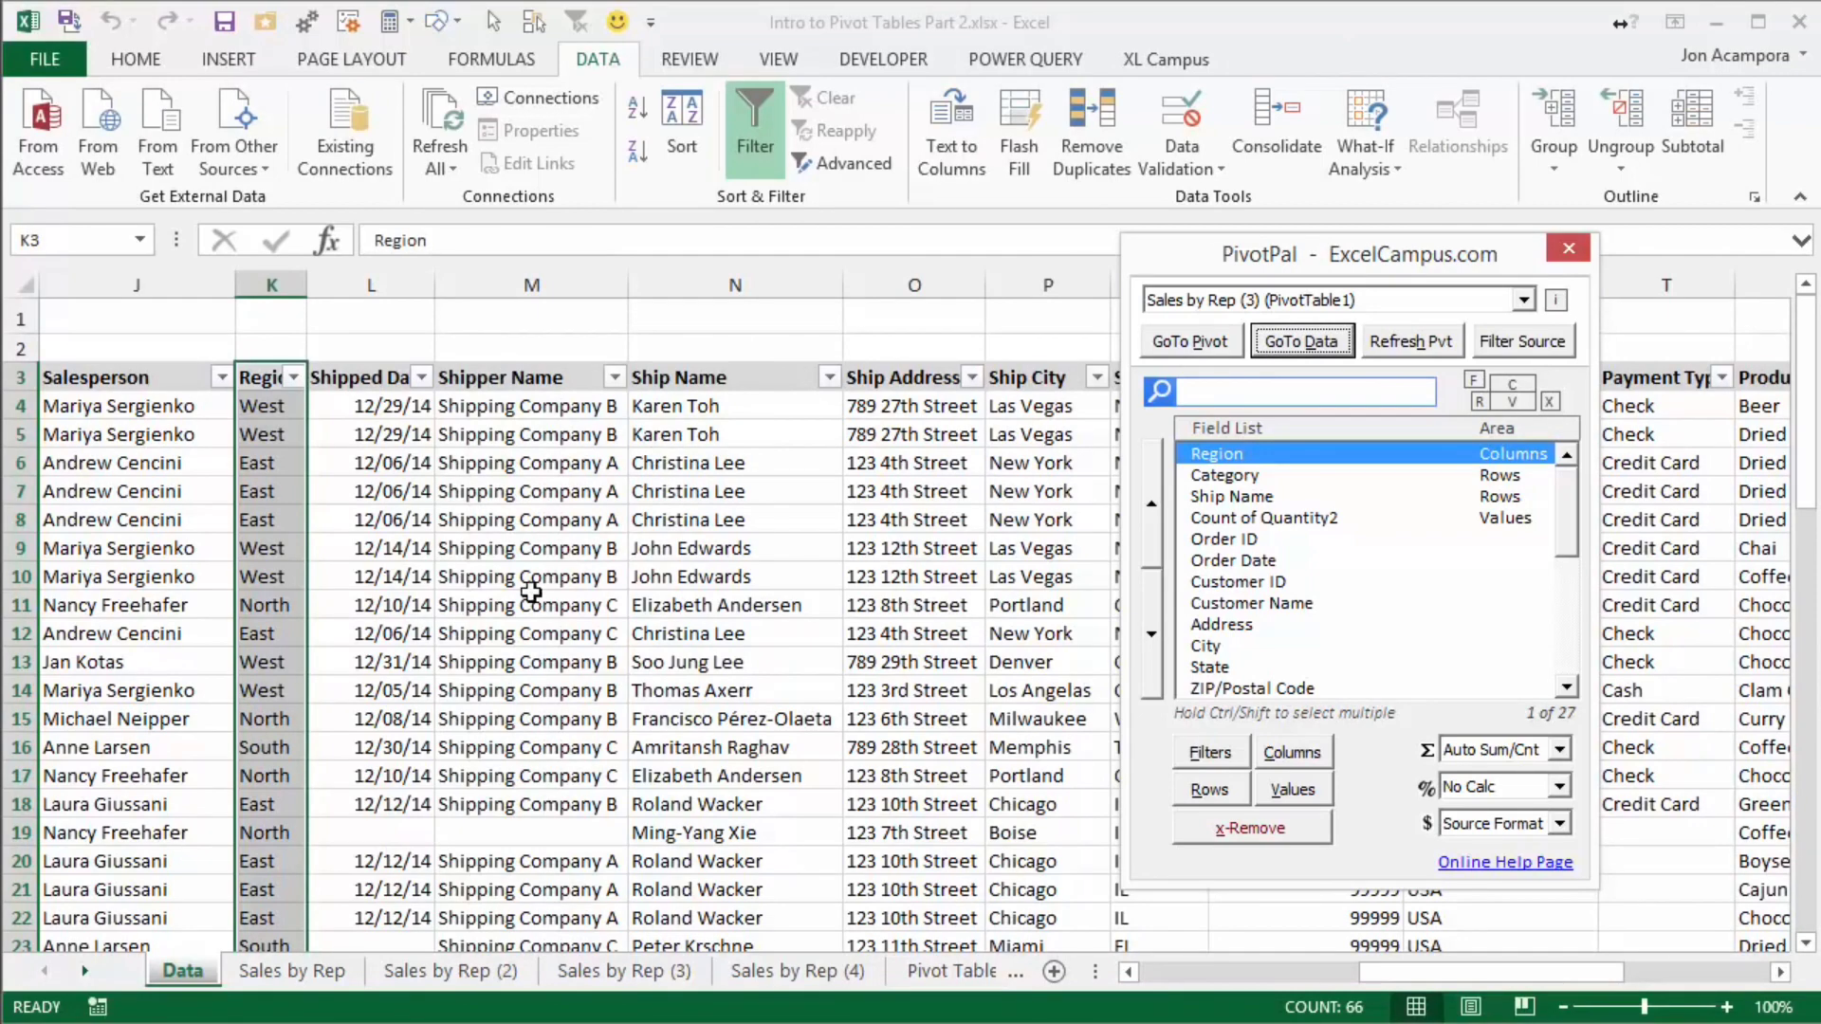
left_click(1192, 343)
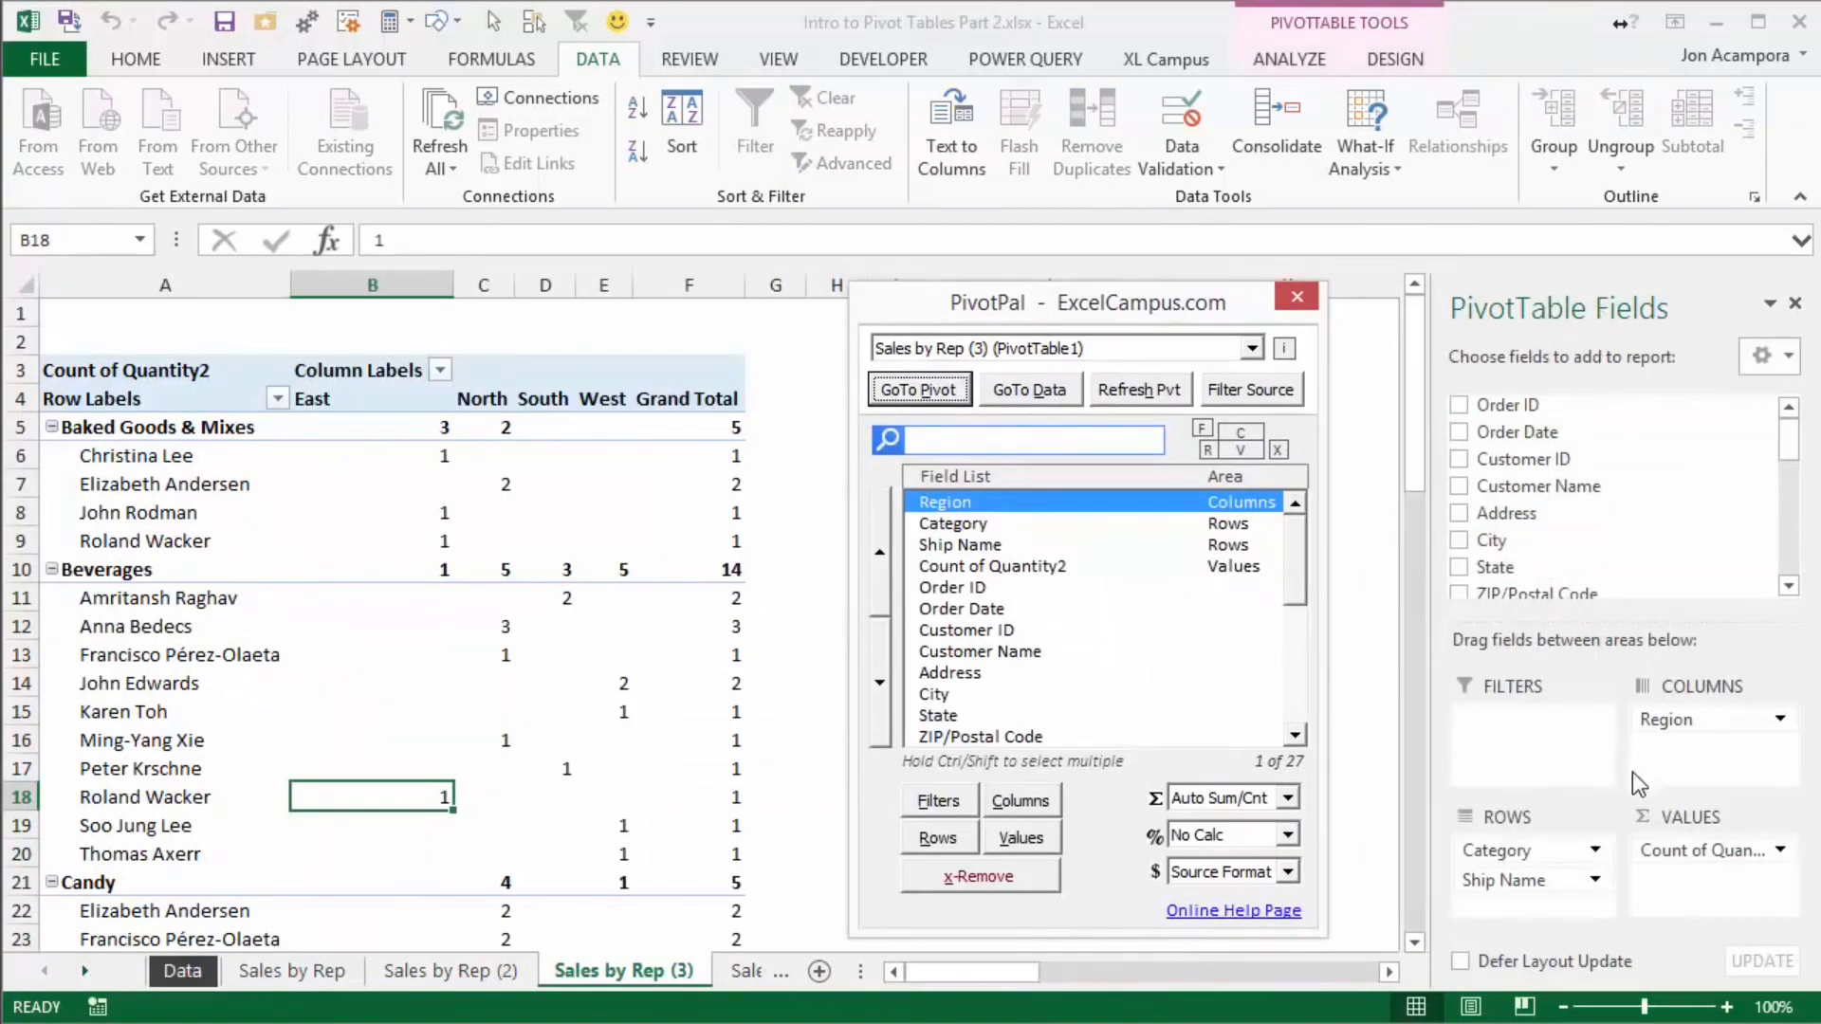
left_click(1033, 392)
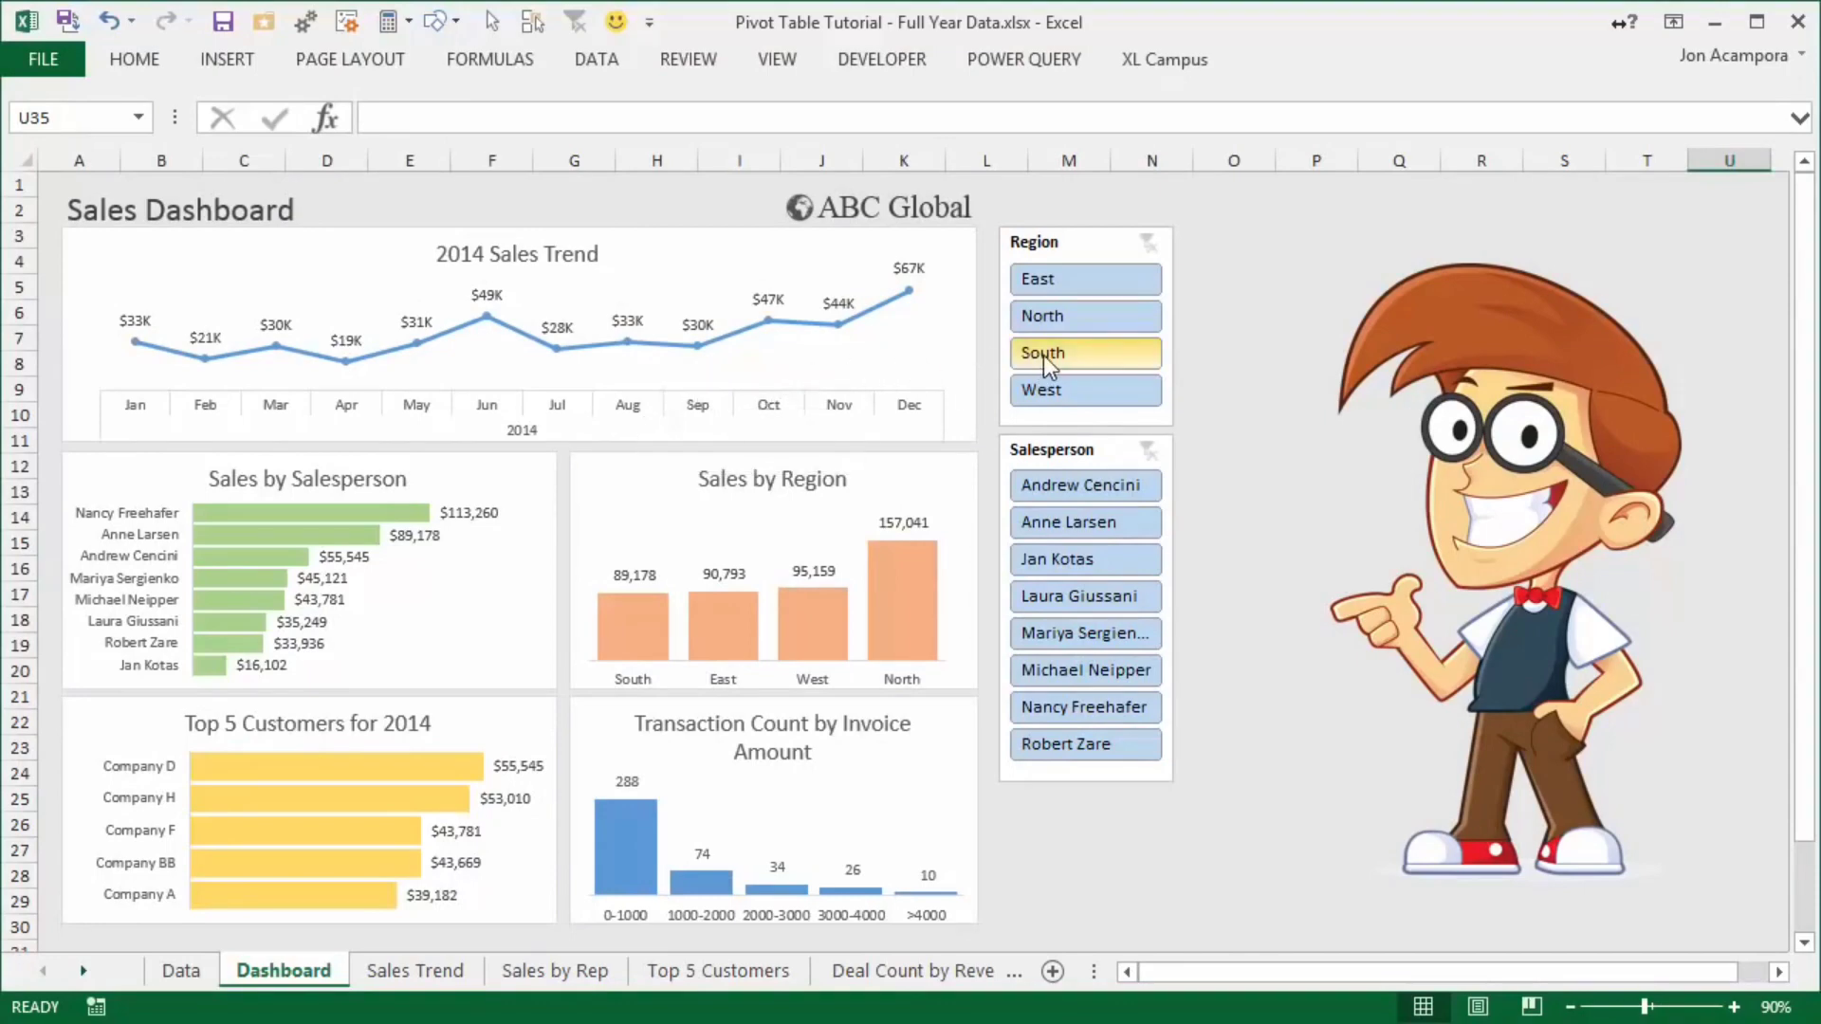
Filter the Sales Dashboard charts by the North region, and change the Region slicer to South
left_click(1100, 315)
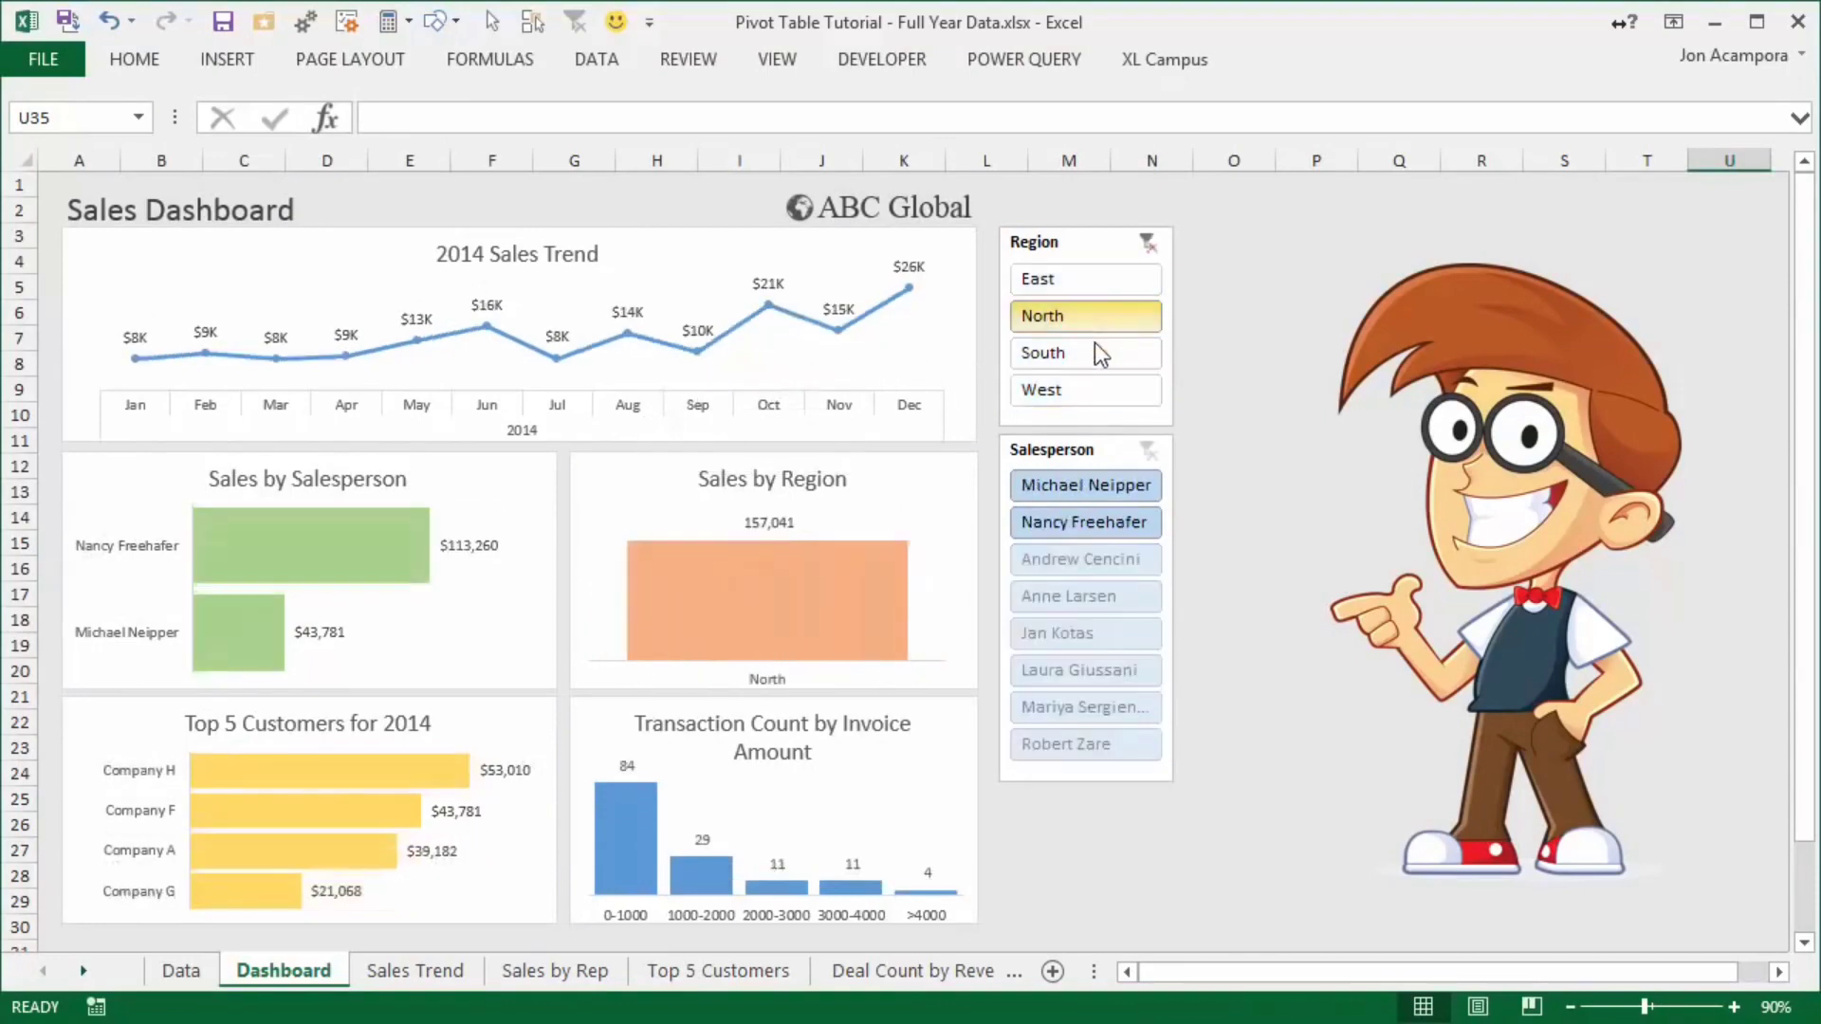
left_click(1094, 353)
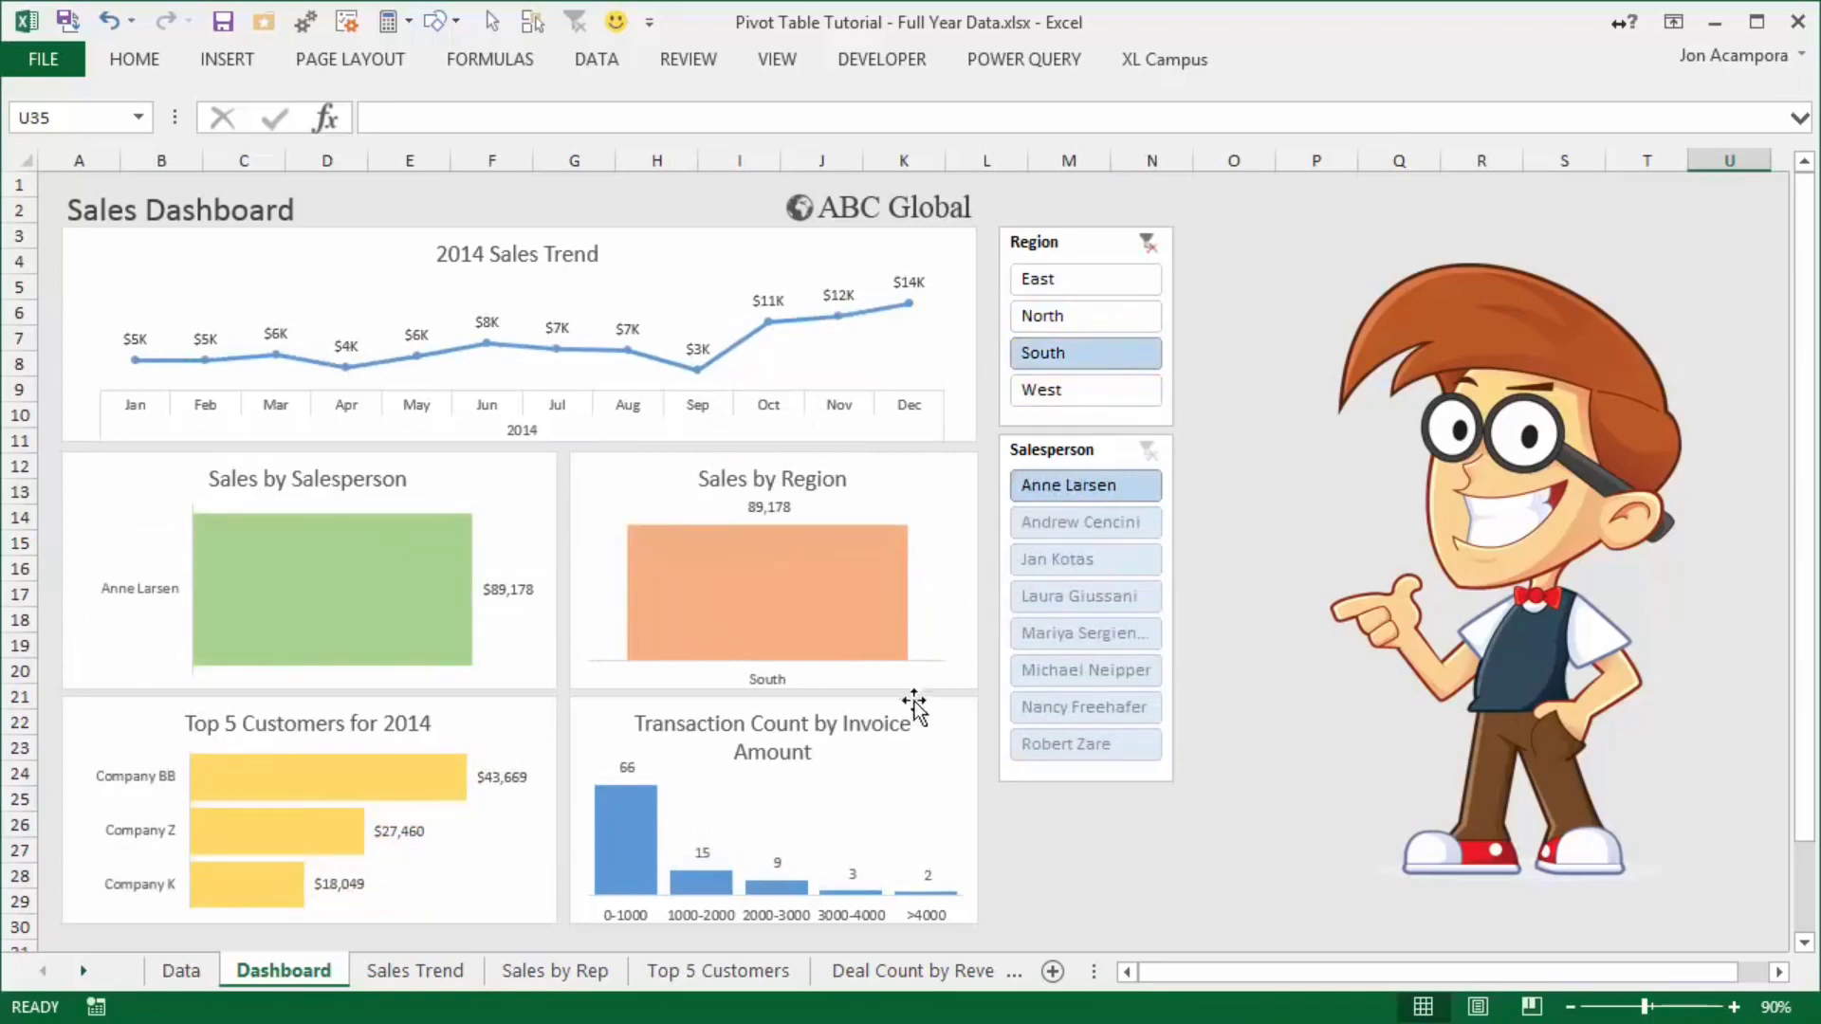